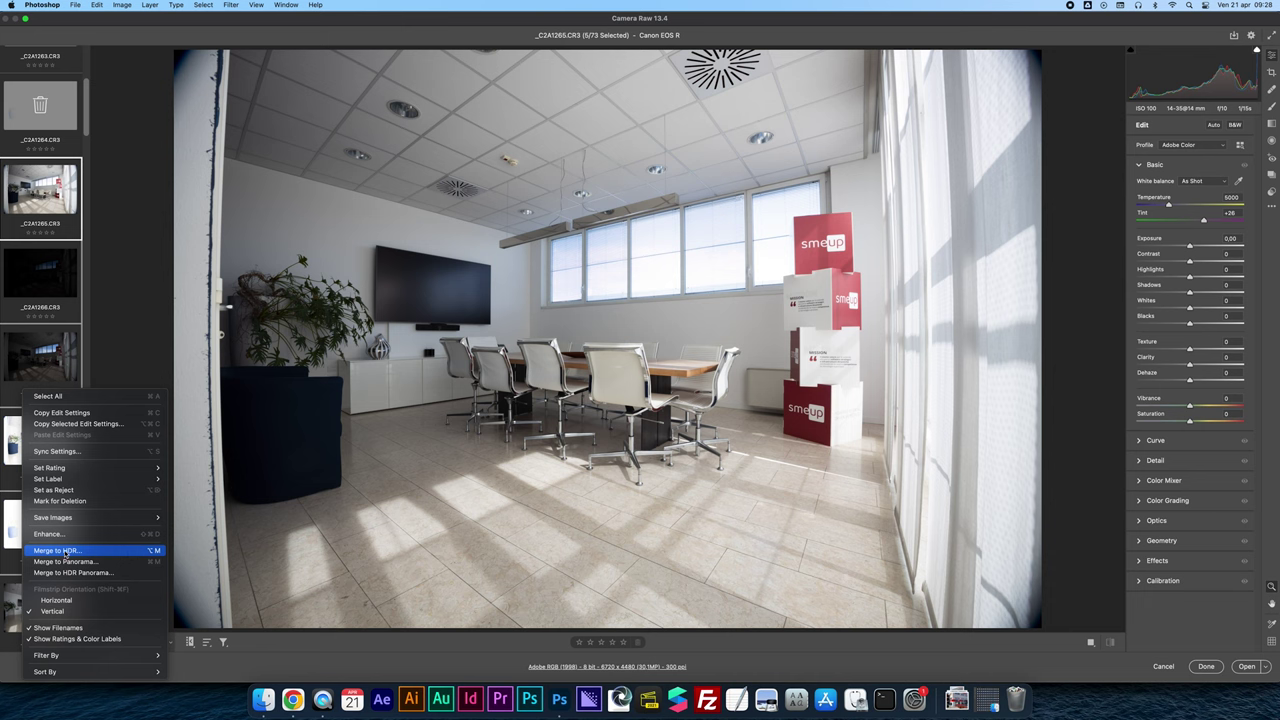
Apply the EOS R 14-35mm user preset to all the photos in the filmstrip
click(61, 551)
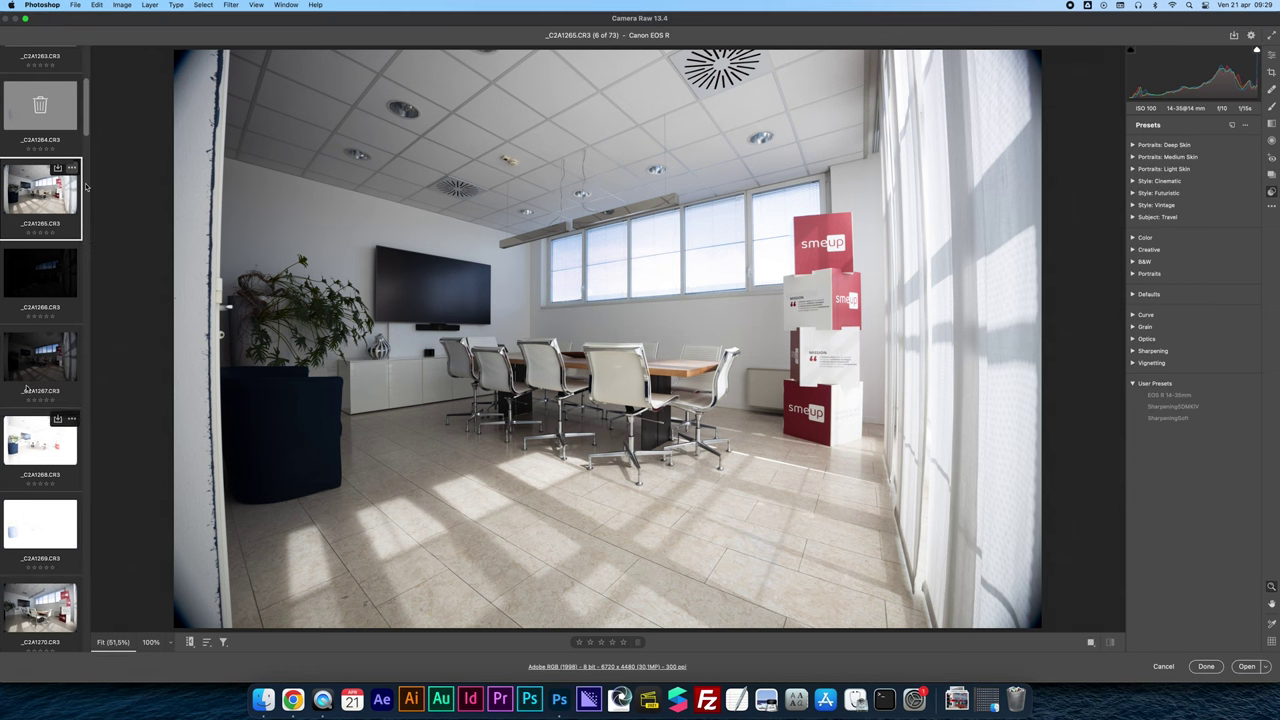
key(super+a)
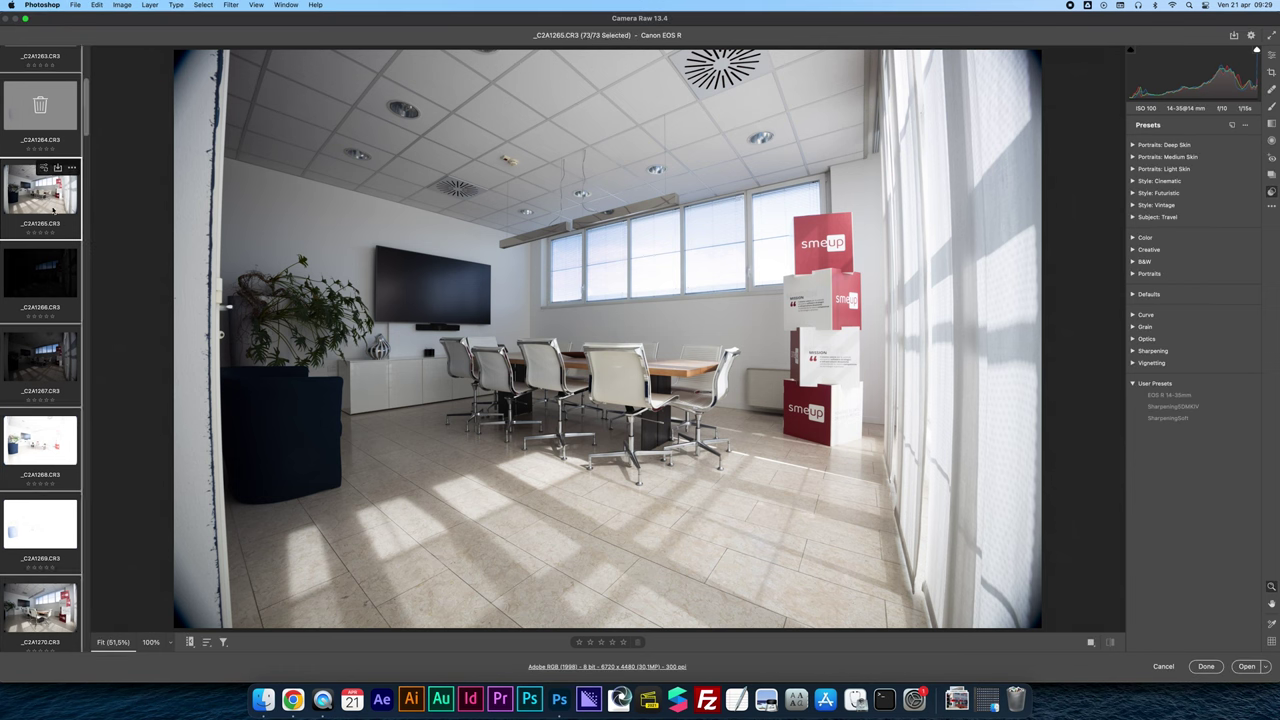
click(1167, 395)
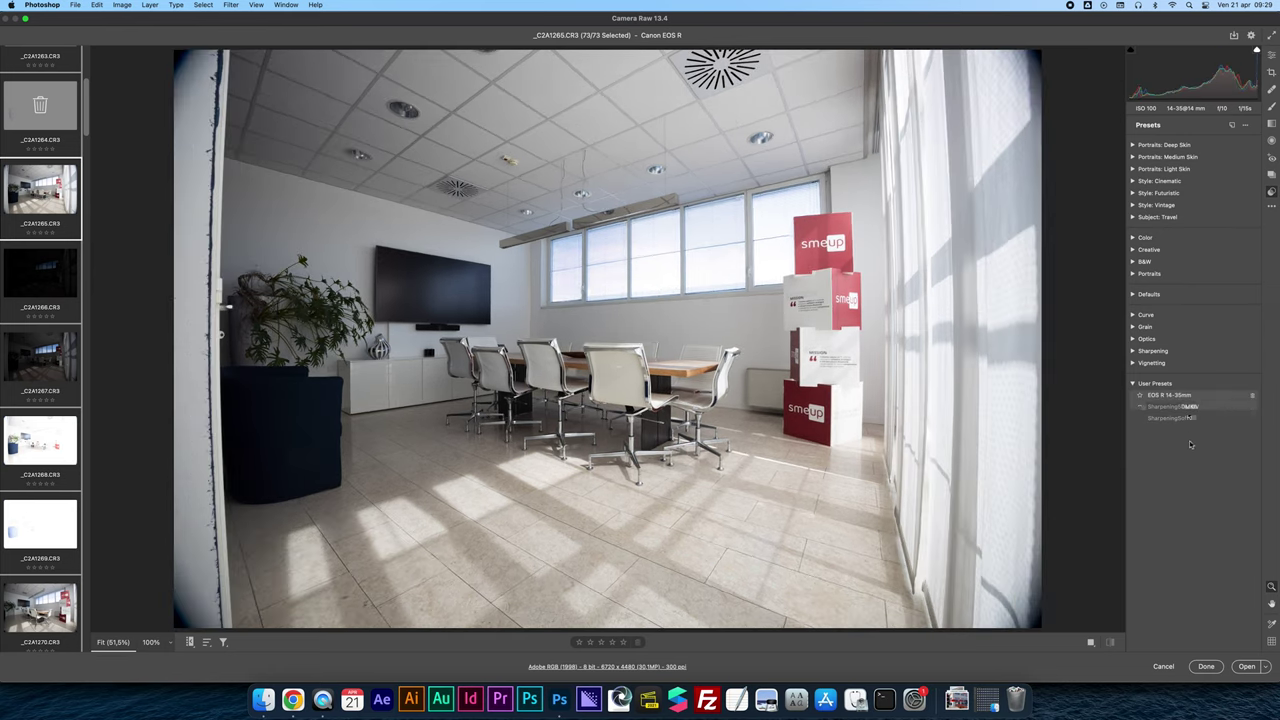
click(1181, 396)
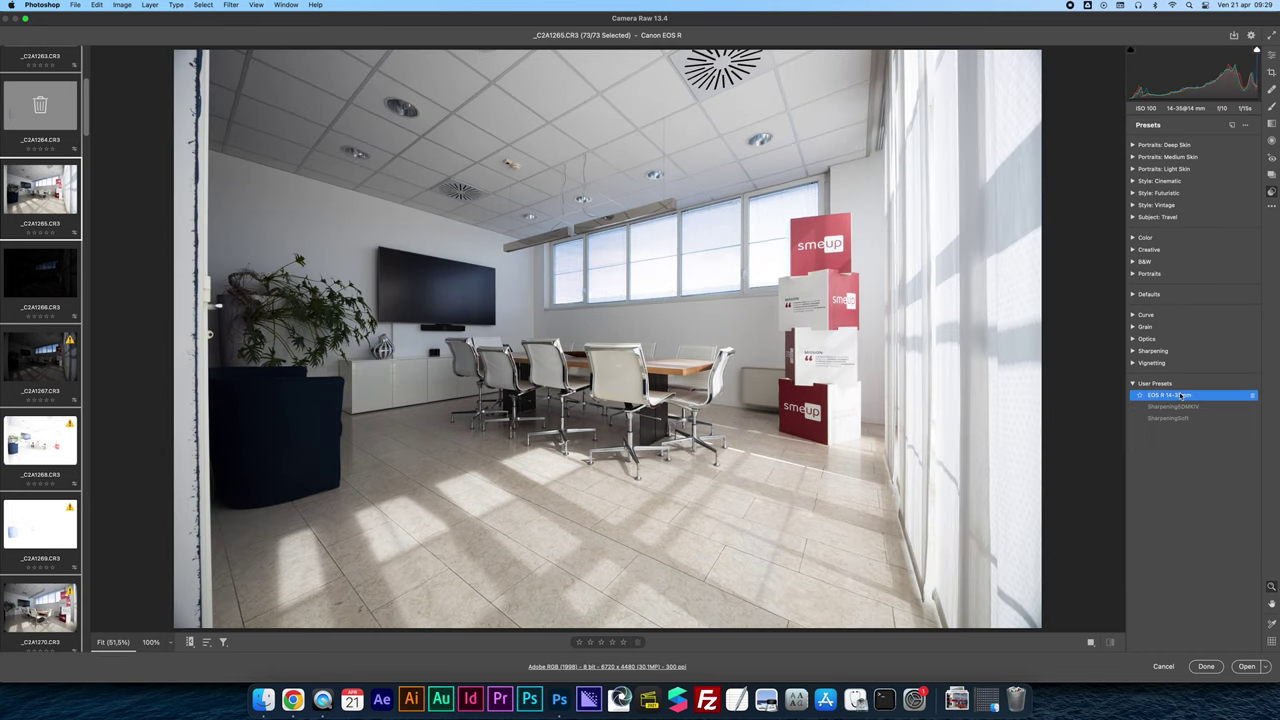
Change the colour profile of all the selected photos to Adobe Standard v2
click(1271, 57)
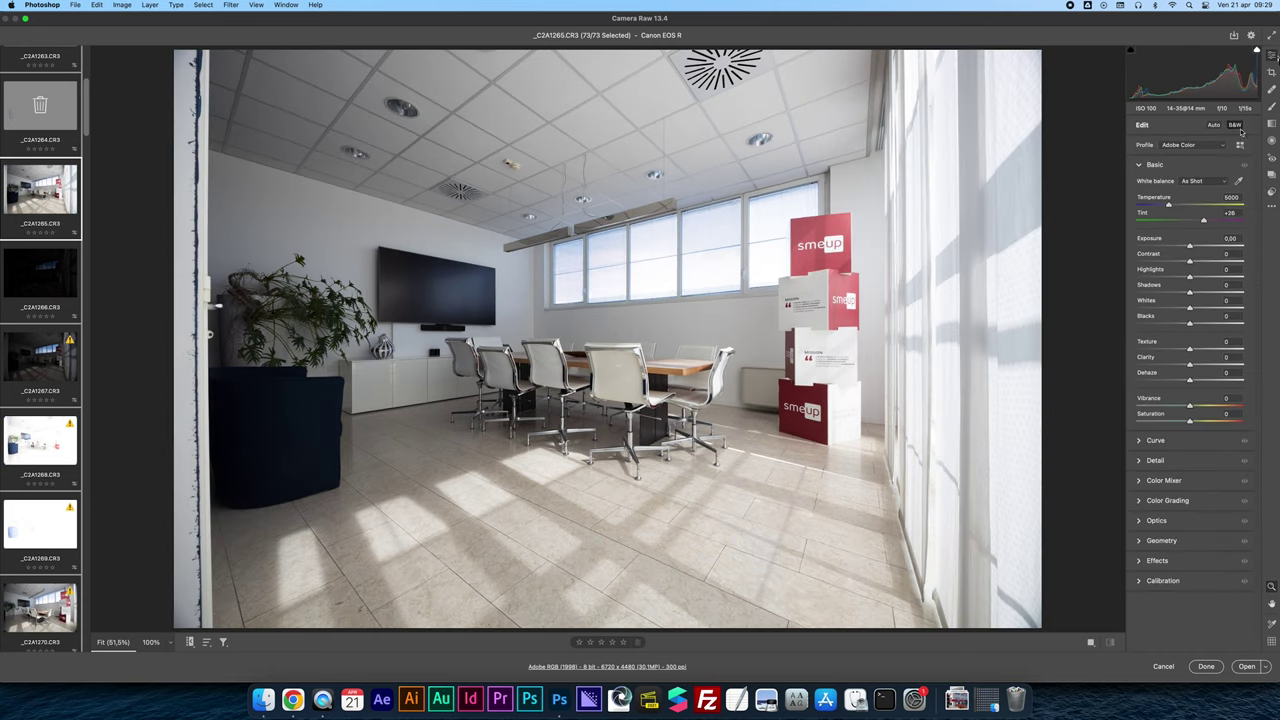
click(1192, 145)
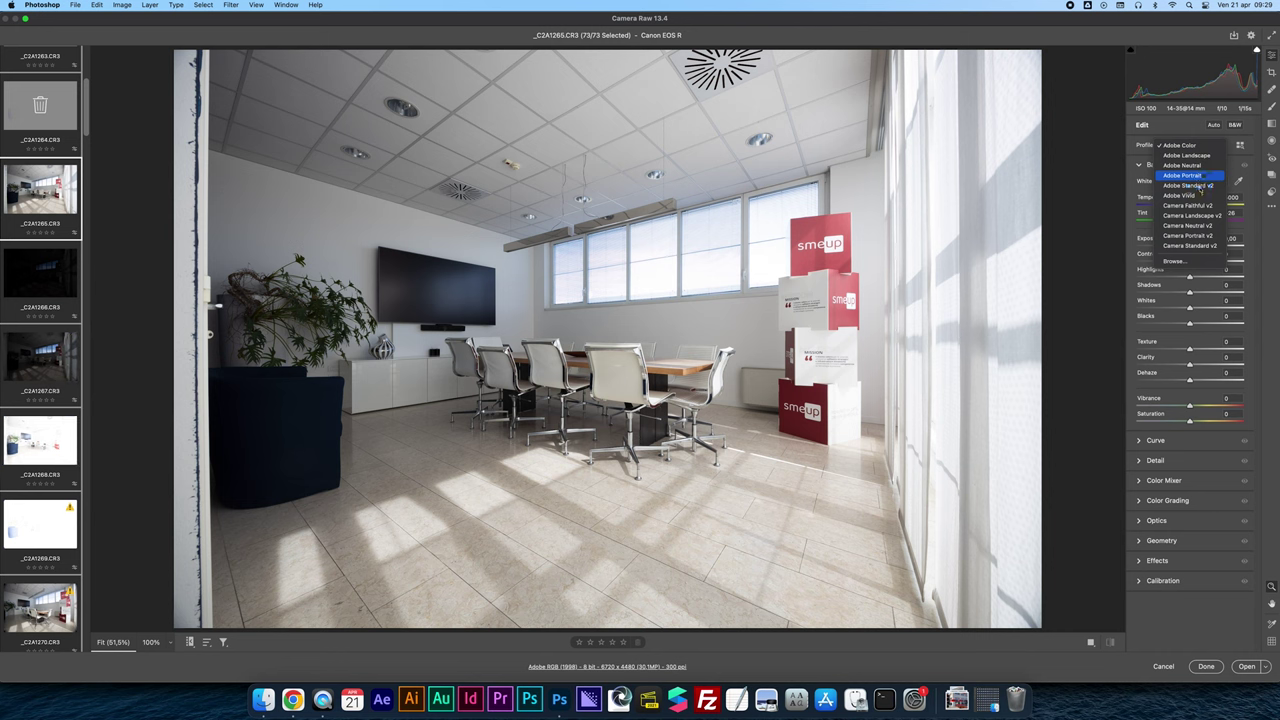
click(1198, 185)
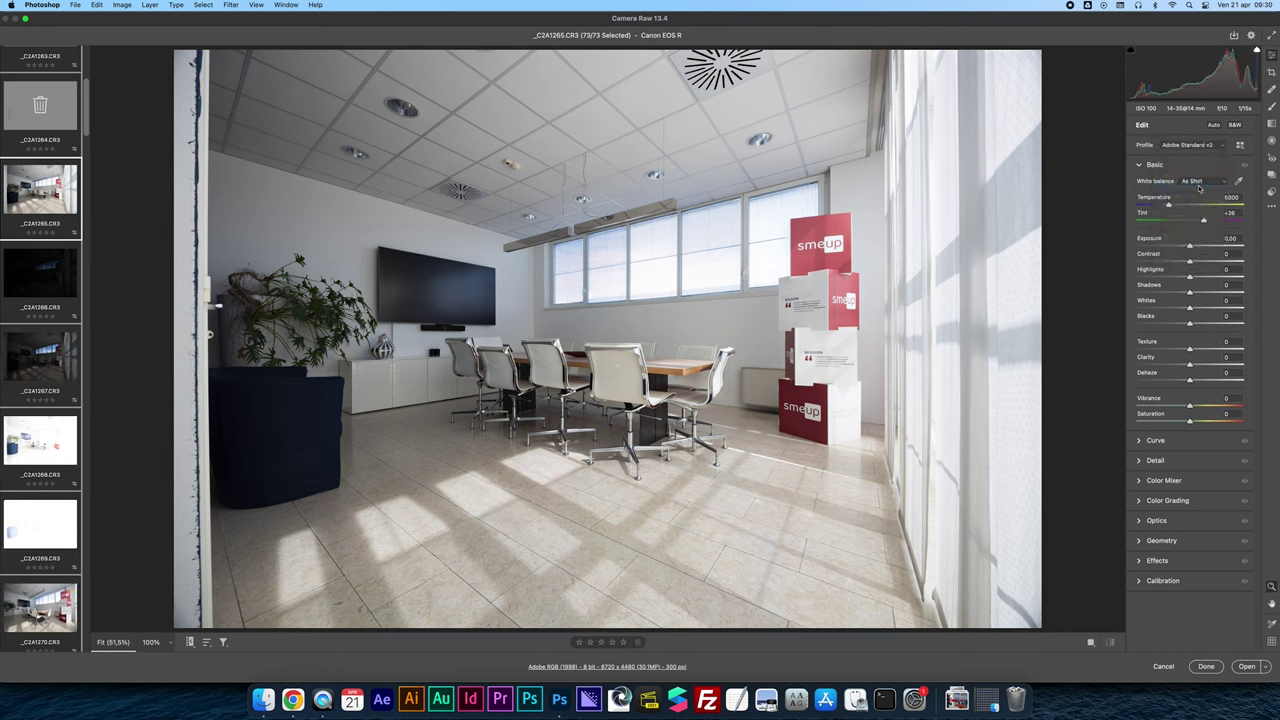
Set Vibrance to +20, Saturation to +4 and Clarity to +6 for all the selected photos
click(1243, 397)
text(20)
key(Tab)
text(4)
key(Tab)
text(6)
key(Tab)
Merge the five bracketed shots _C2A1265 to _C2A1269 to HDR, enlarging the preview, and save the result as _C2A1265-HDR.dng
click(42, 198)
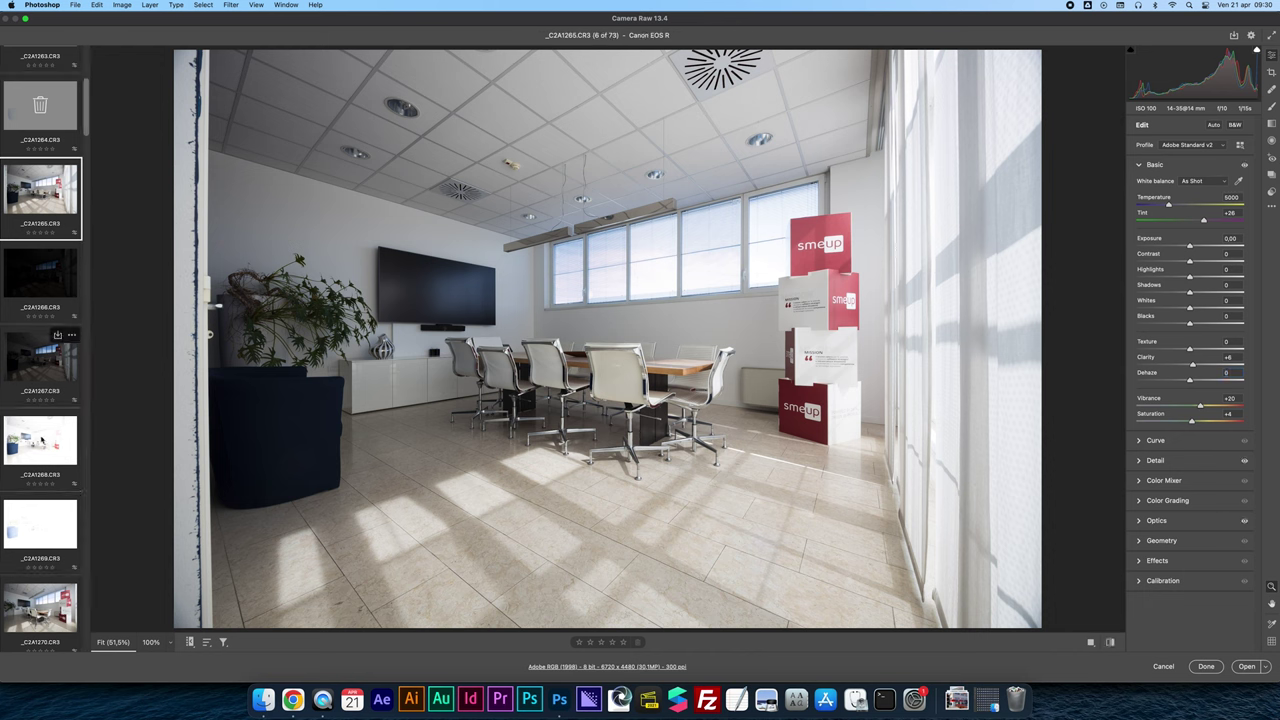
shift+click(40, 520)
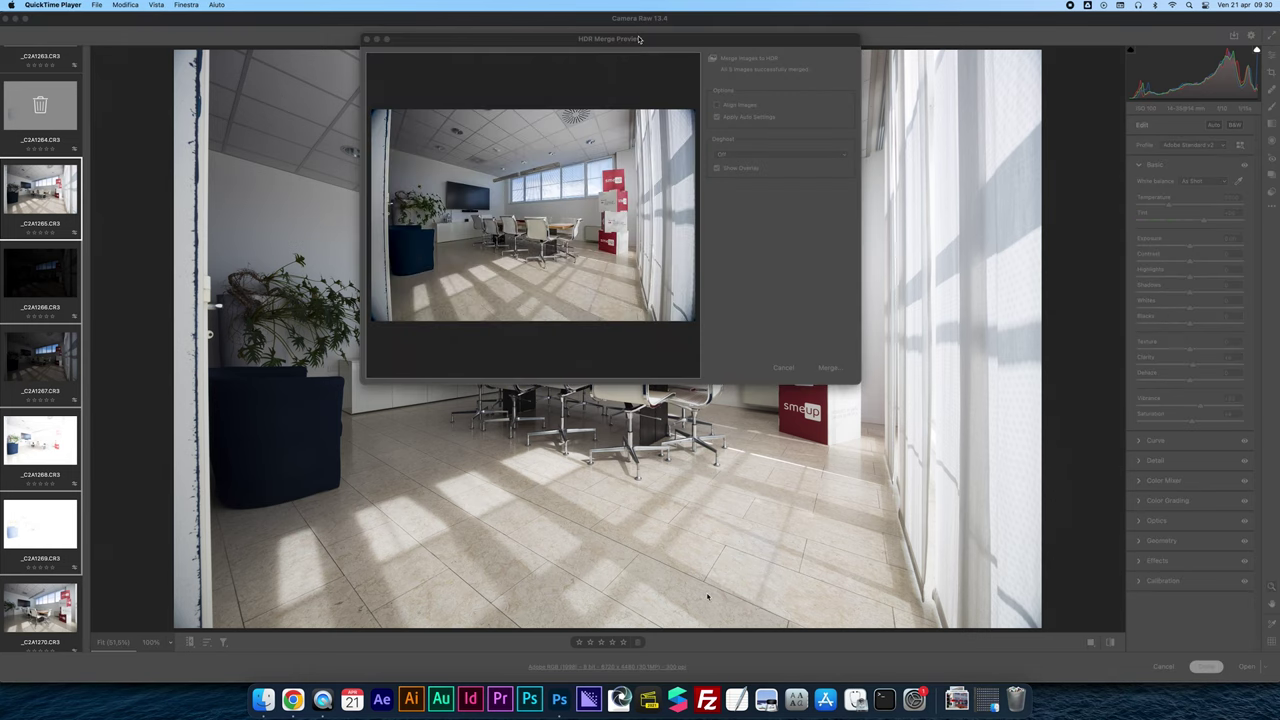
click(645, 40)
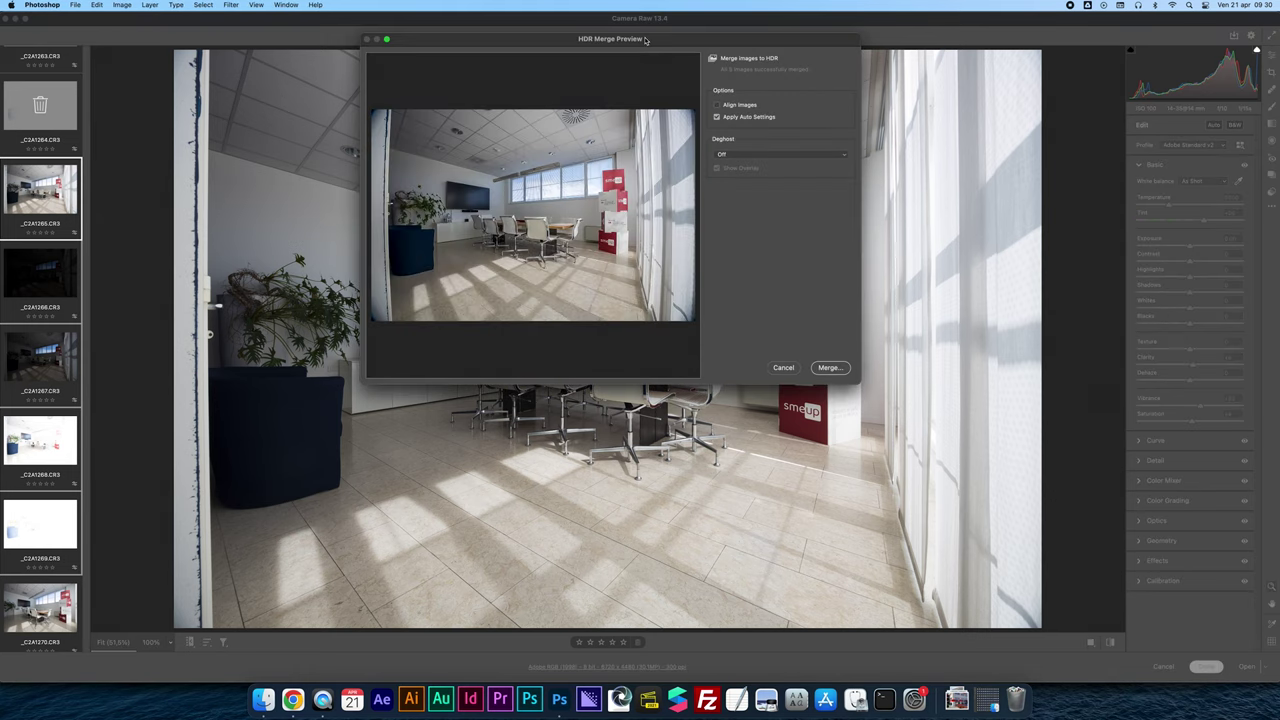
drag(645, 40, 498, 41)
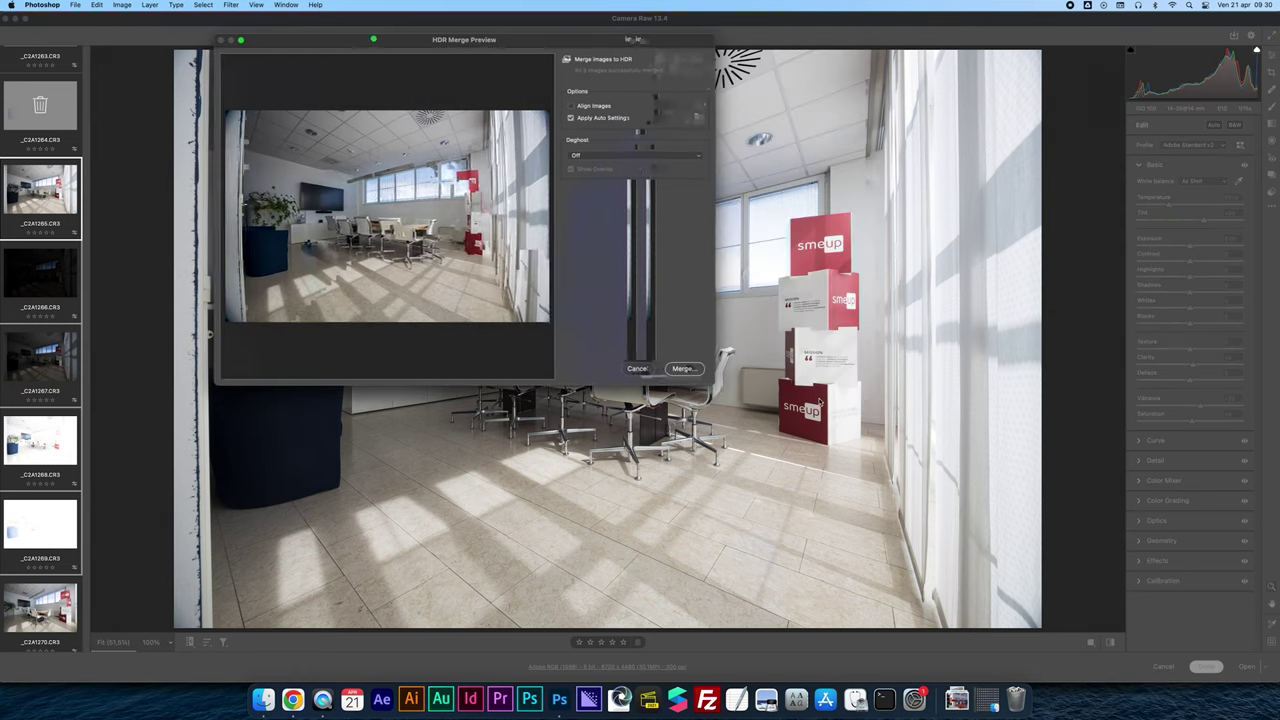
drag(714, 380, 1120, 630)
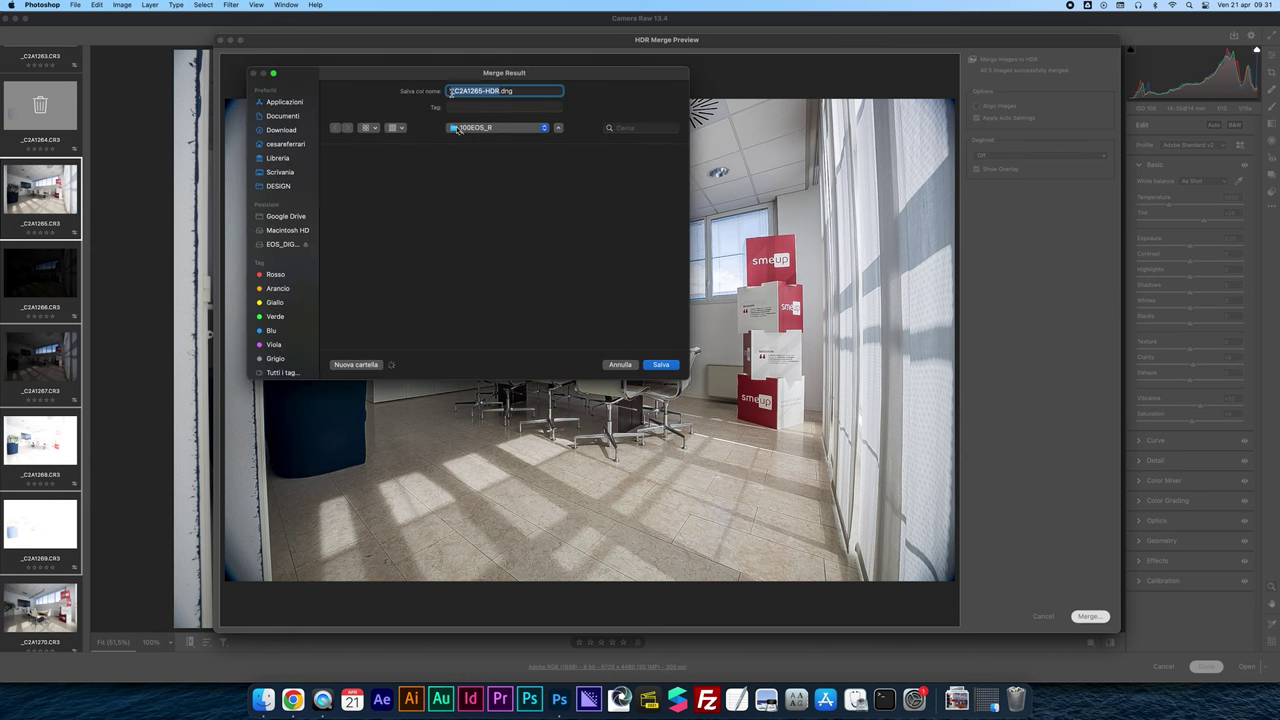
click(661, 365)
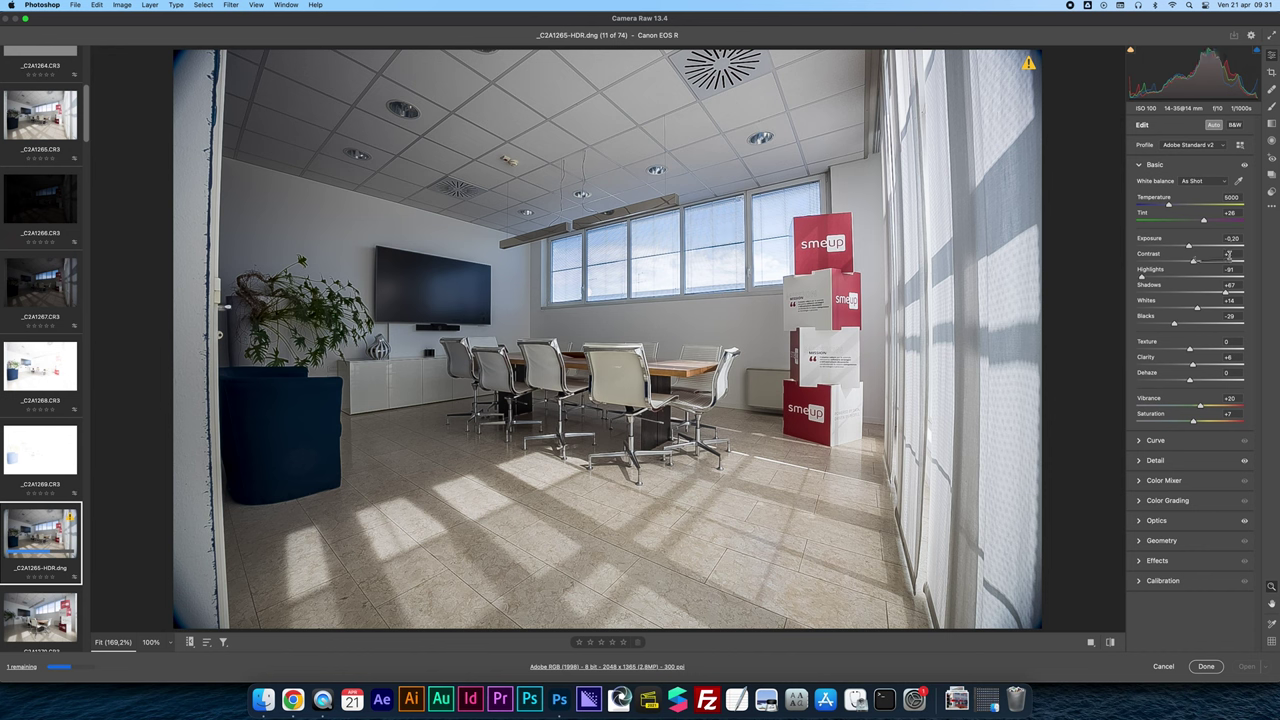
Adjust the merged HDR photo's tones to Contrast 0, Highlights -100 and Shadows +90
drag(1195, 261, 1190, 262)
key(o)
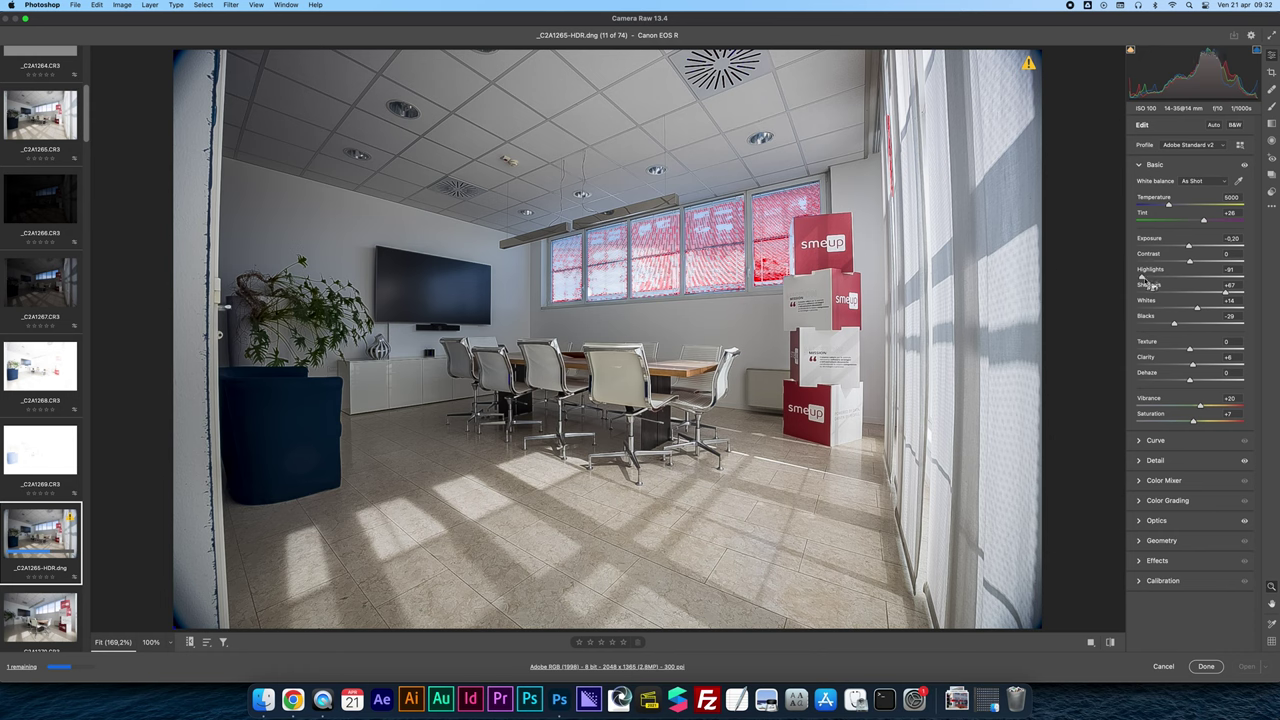
drag(1142, 277, 1120, 279)
drag(1229, 299, 1239, 296)
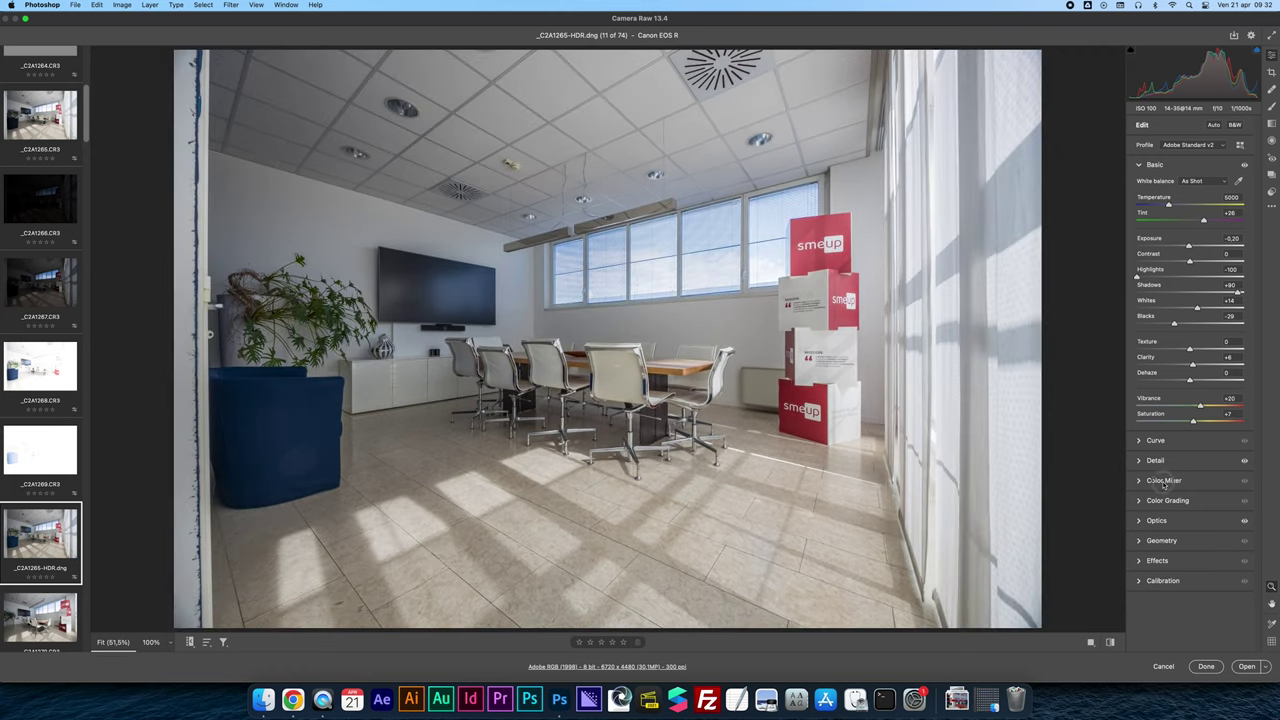
In the Color Mixer, set the Blues saturation to +20 and the Blues luminance to -30
click(1163, 482)
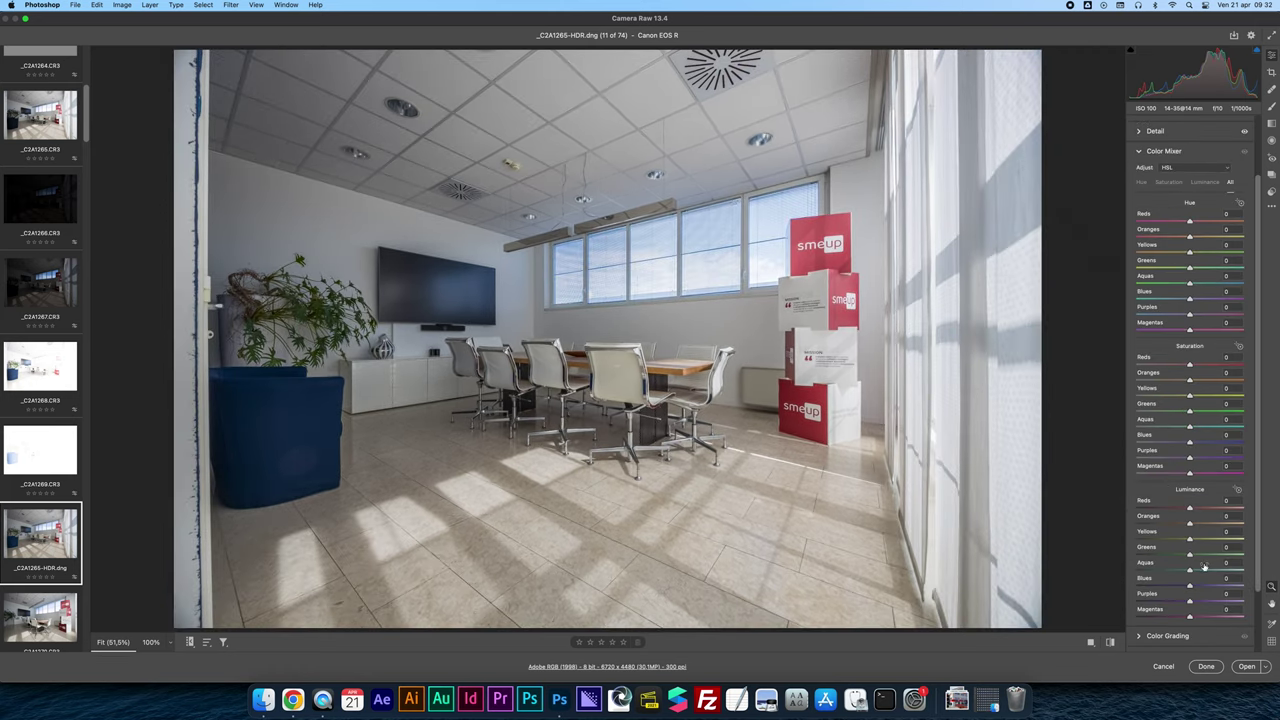
drag(1190, 586, 1180, 587)
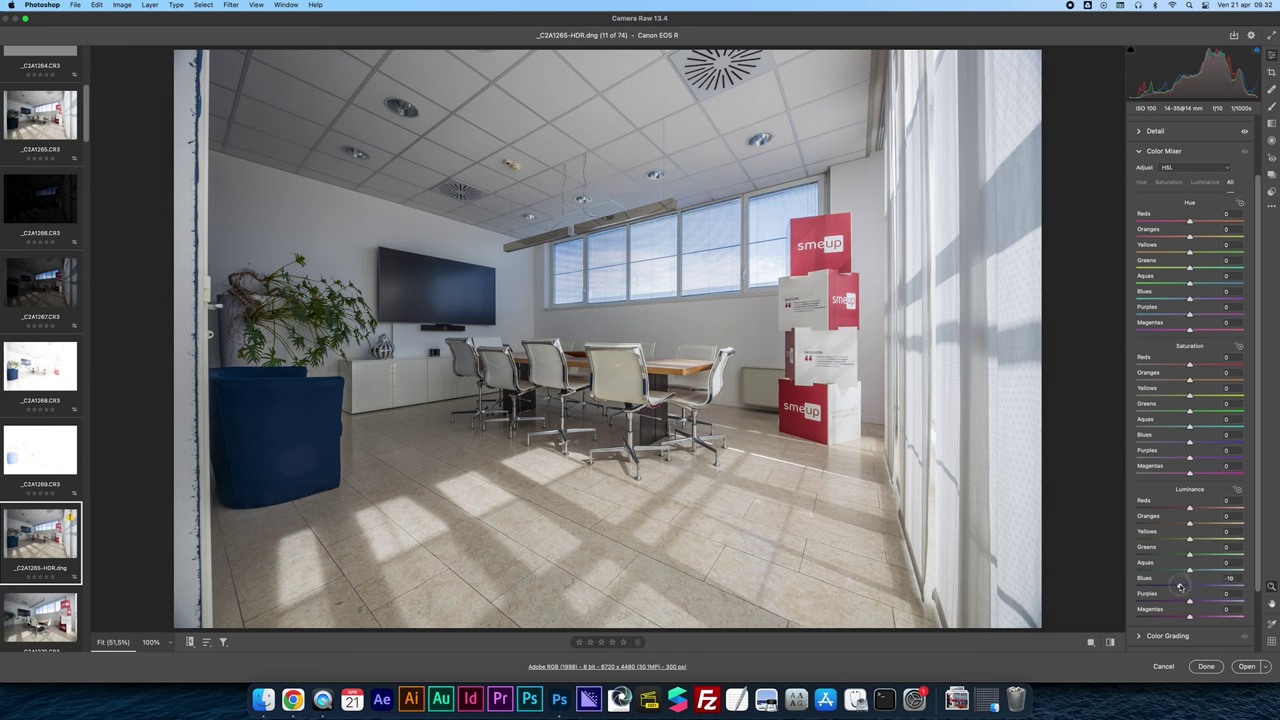
key(o)
key(o)
drag(1190, 443, 1201, 443)
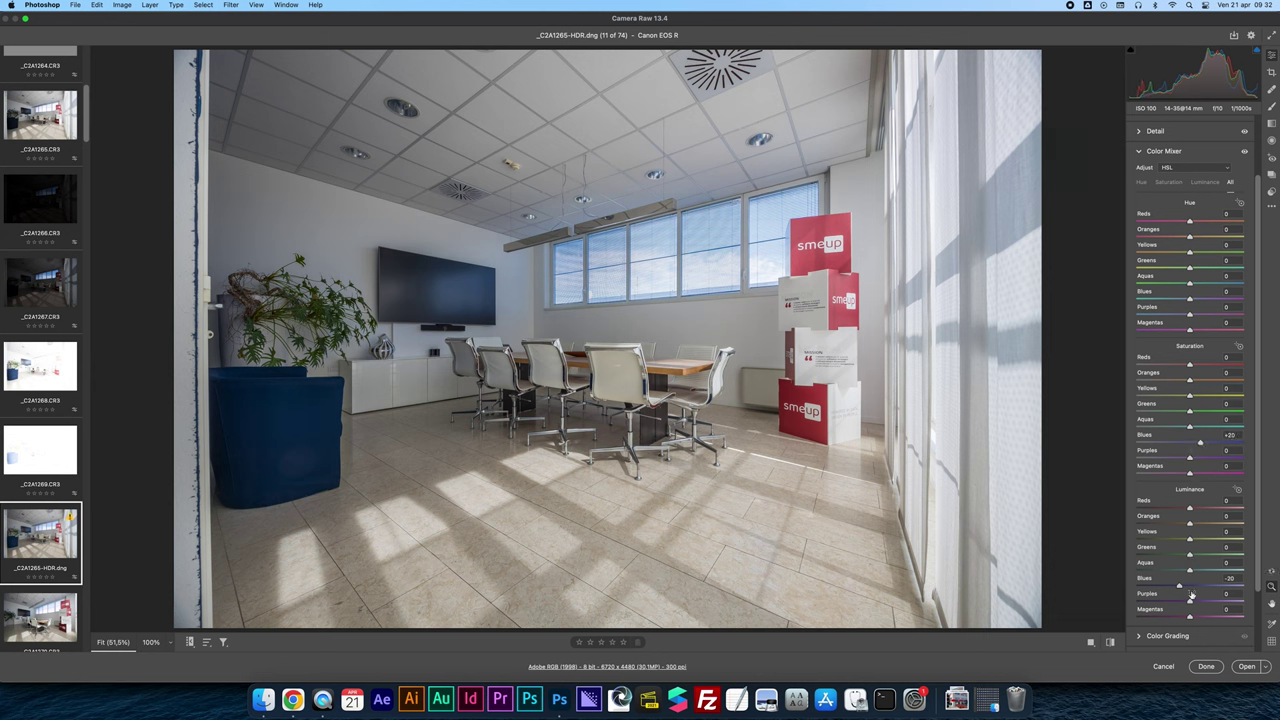
drag(1179, 587, 1174, 587)
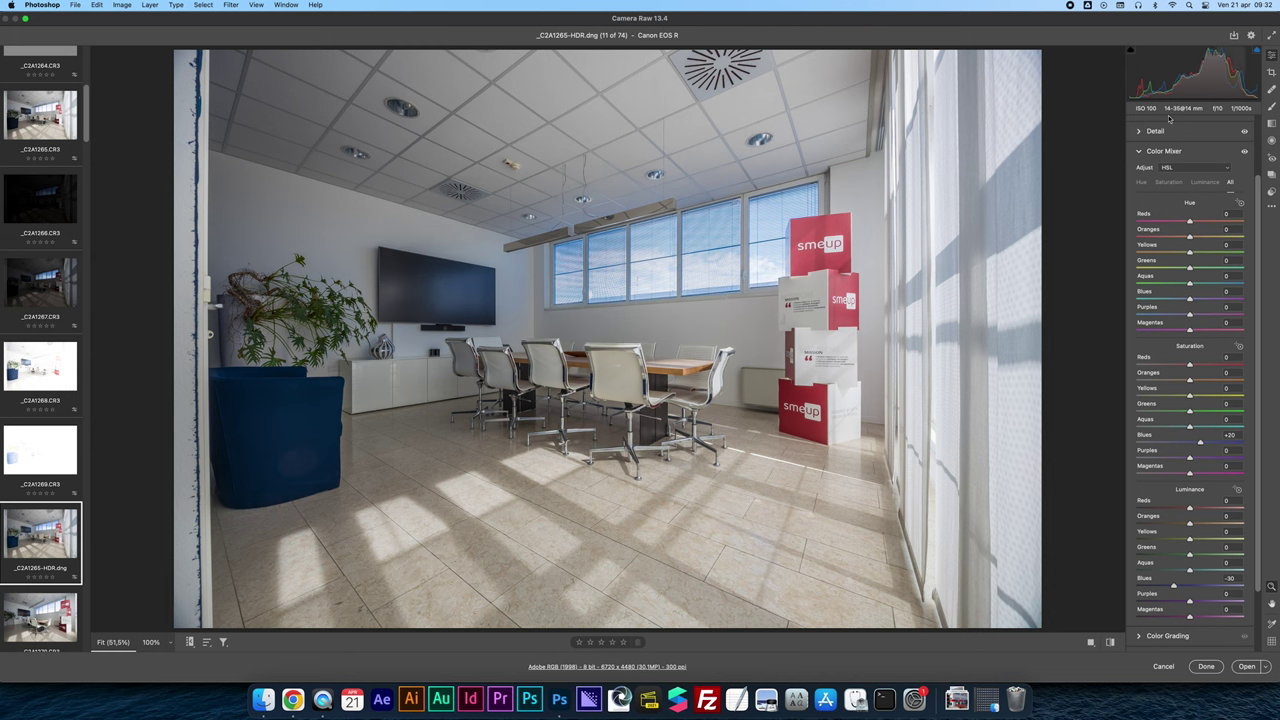
Straighten the verticals with Guided Upright, placing one guide along the door frame and one along the wall edge beside the curtains
scroll(1162, 148, up, 2)
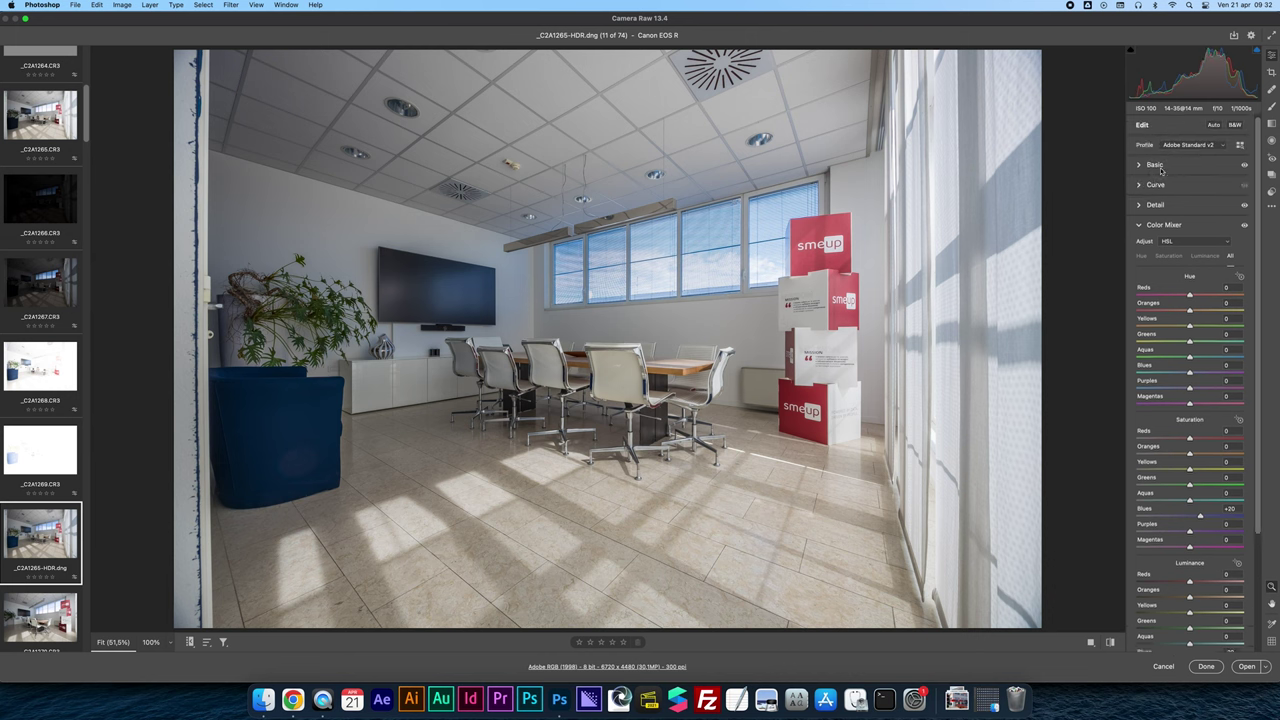
click(1163, 224)
click(1170, 285)
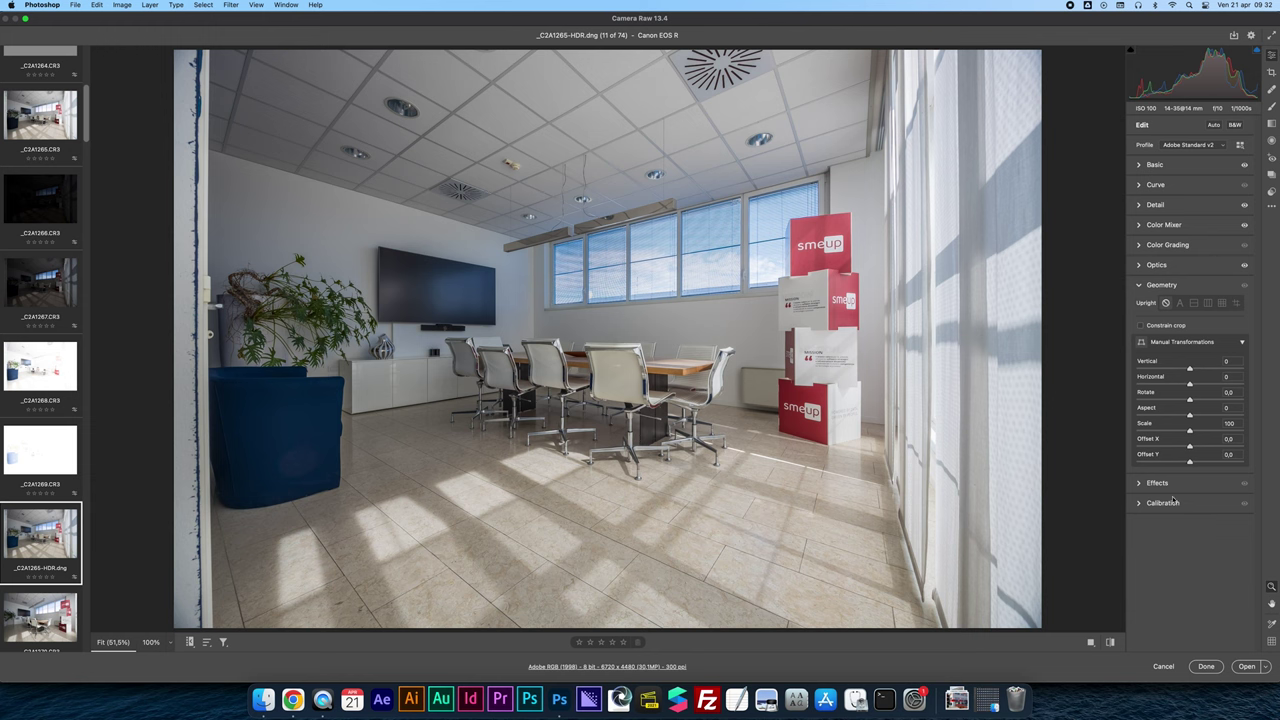
click(1236, 302)
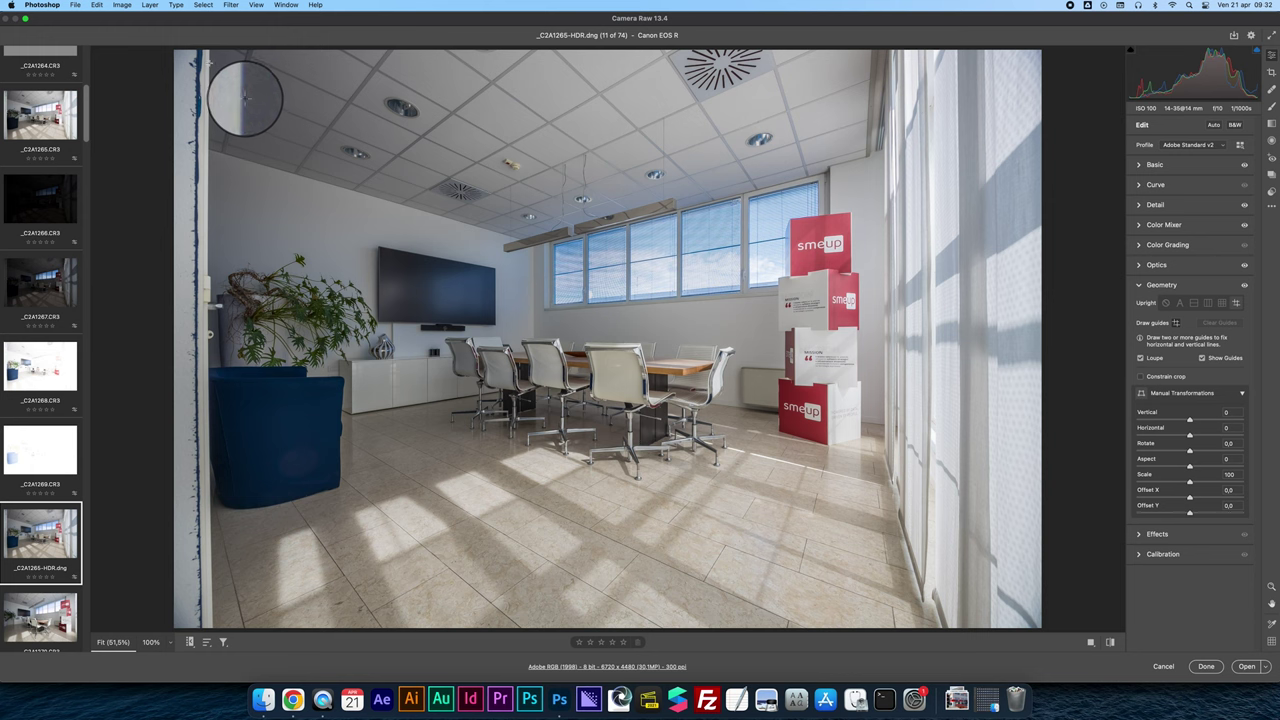
drag(210, 62, 210, 577)
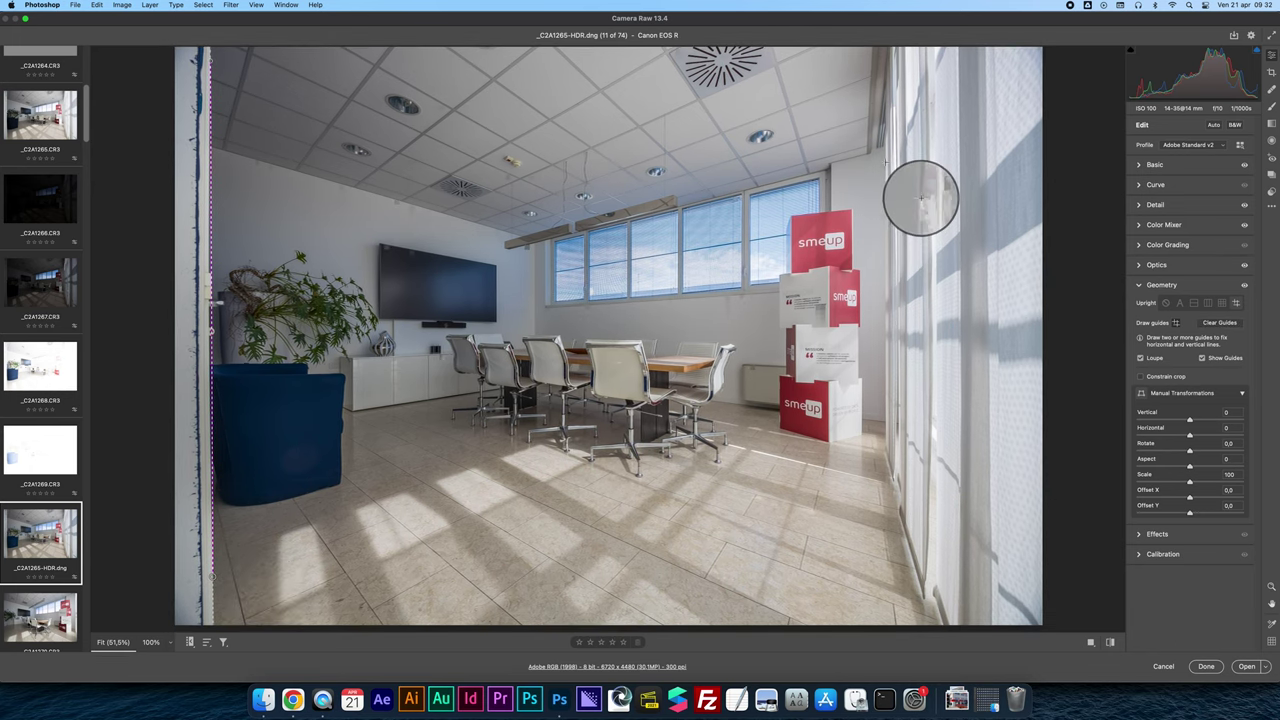
drag(883, 160, 885, 433)
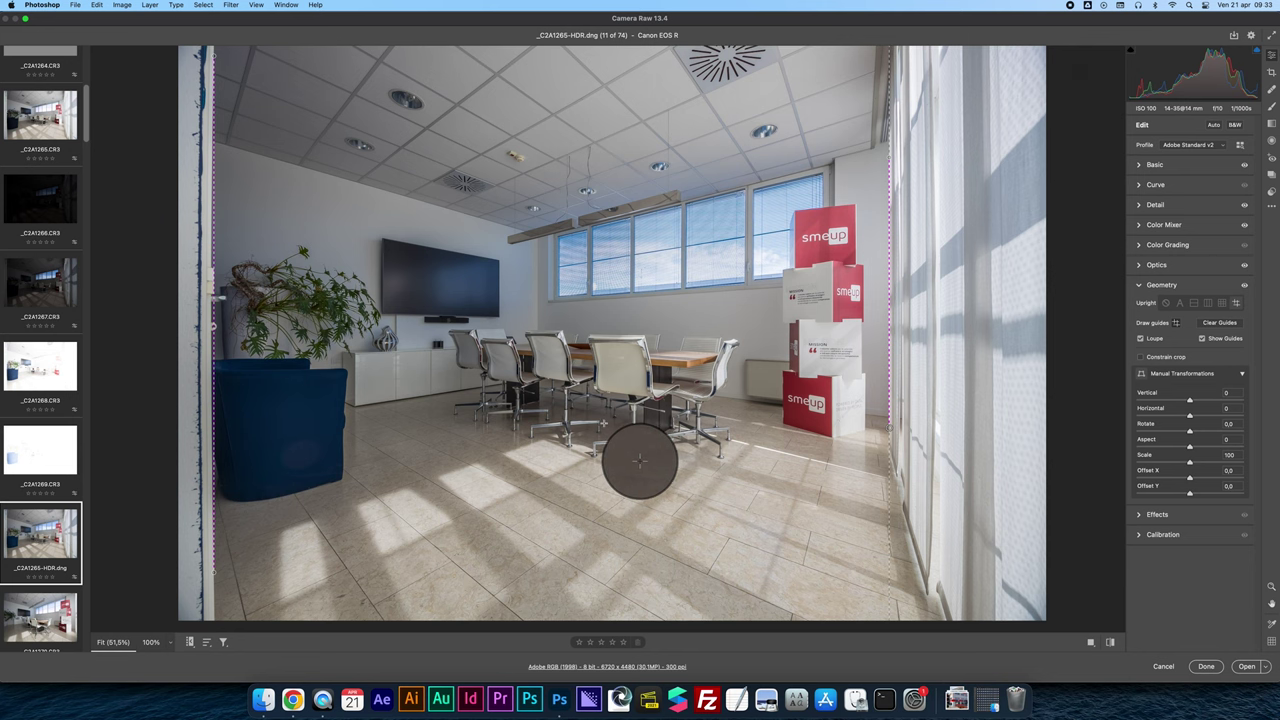
key(shift+t)
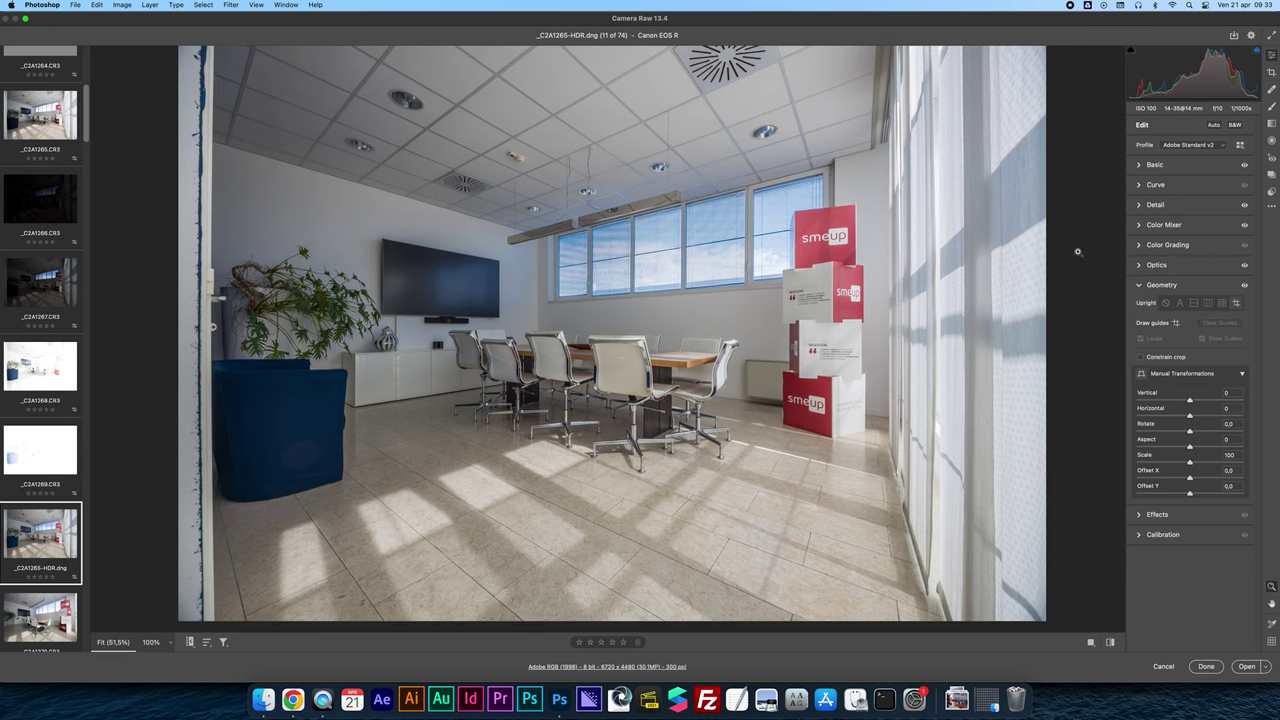
Compare the HDR photo with and without the recent corrections by repeatedly undoing and redoing them
key(super+z)
key(shift+super+z)
key(super+z)
key(shift+super+z)
key(super+z)
key(shift+super+z)
key(super+z)
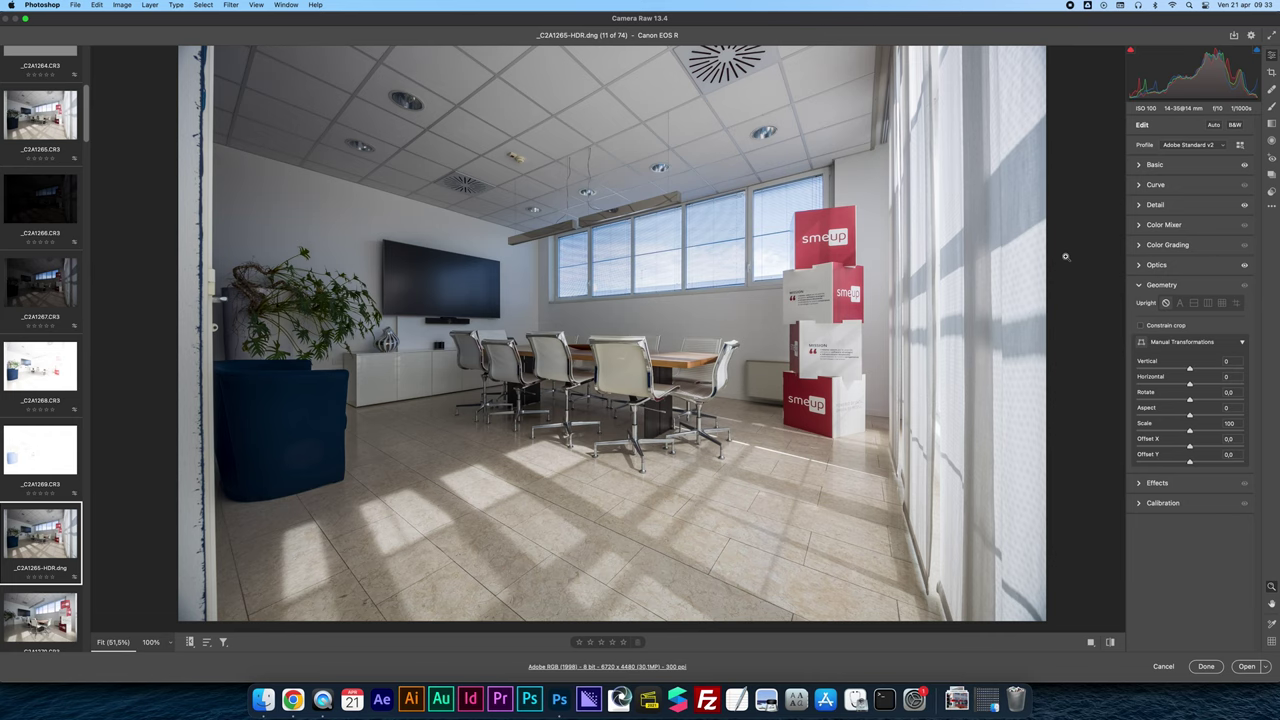
key(shift+super+z)
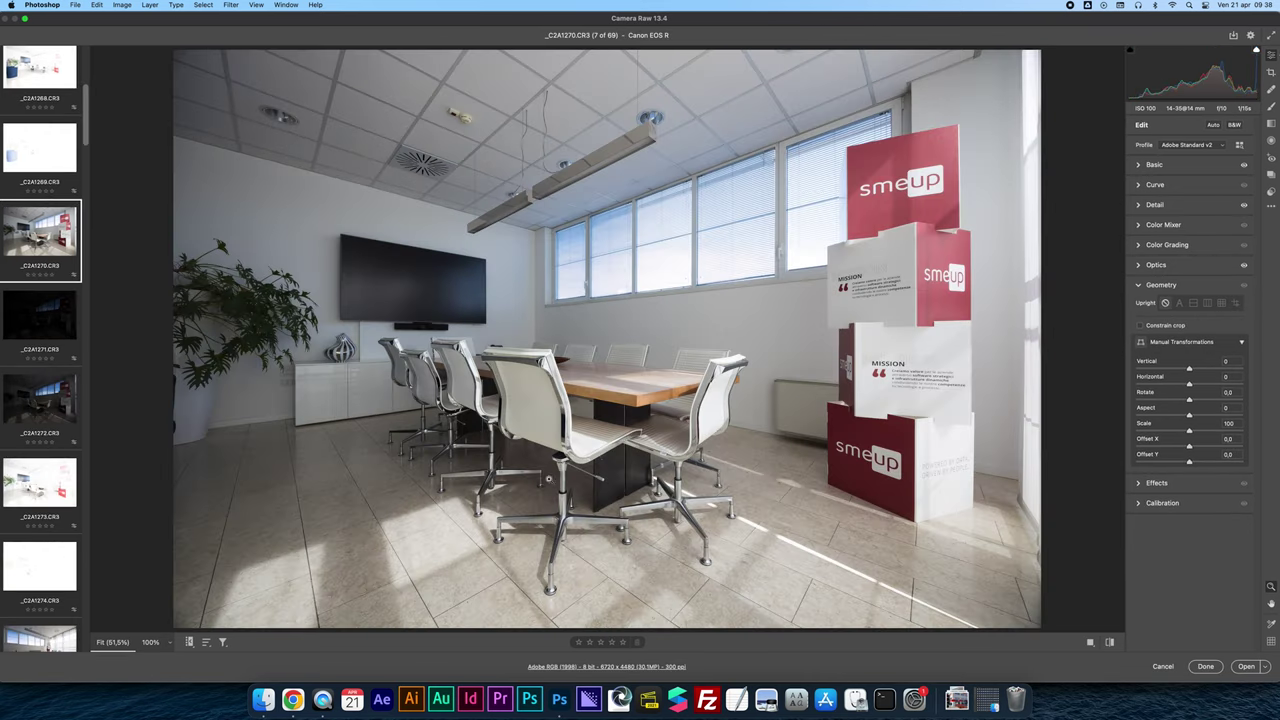
Merge the five bracketed shots _C2A1270 to _C2A1274 to HDR and save the result as _C2A1270-HDR.dng
key(shift)
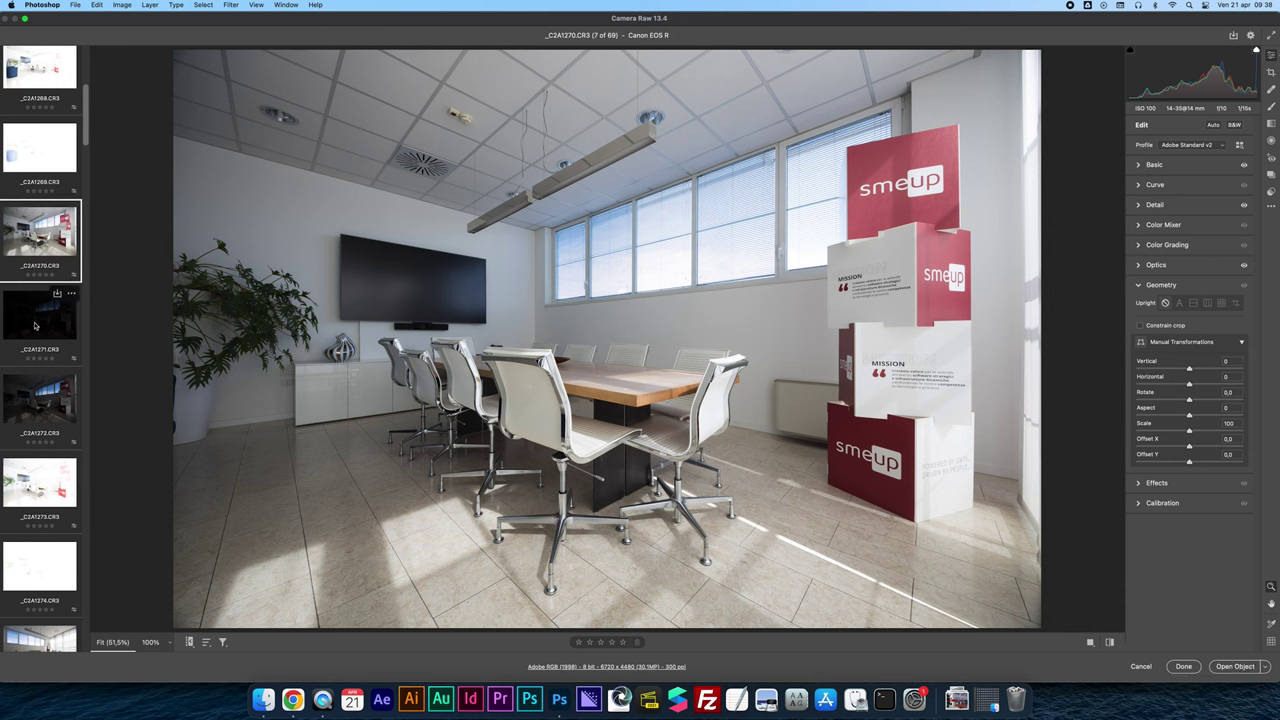
right_click(38, 390)
click(98, 549)
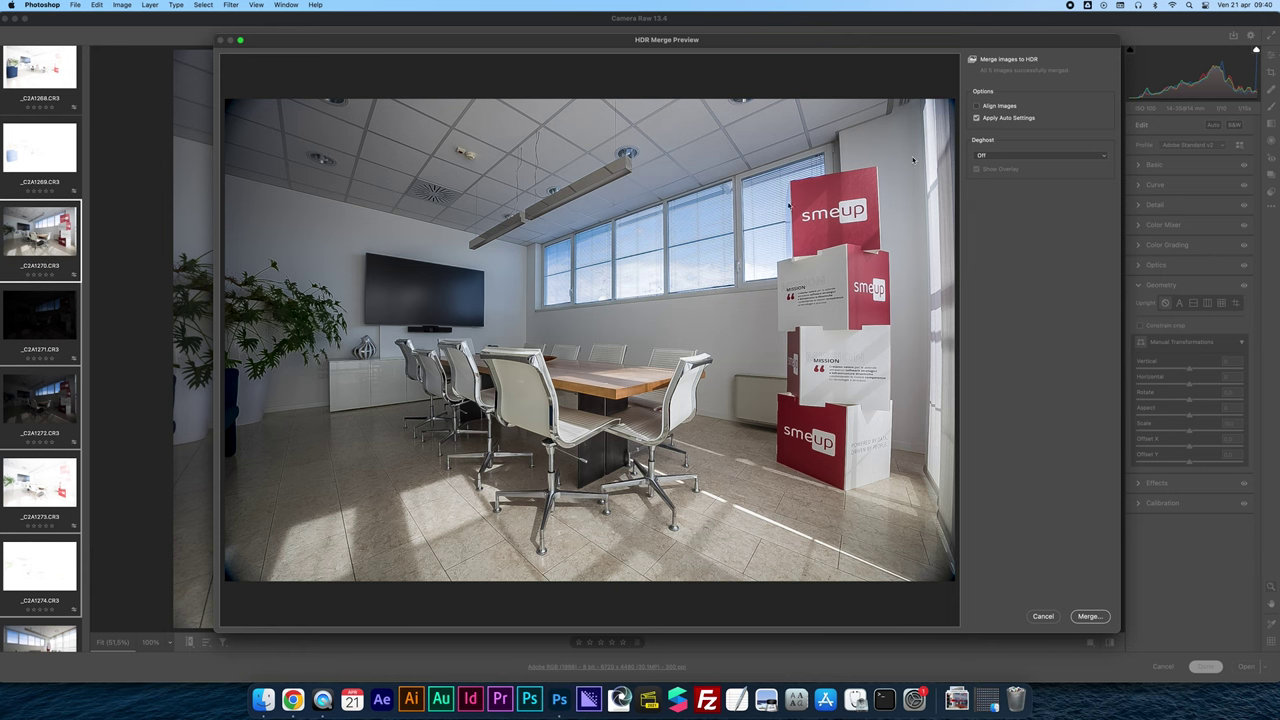
click(1090, 616)
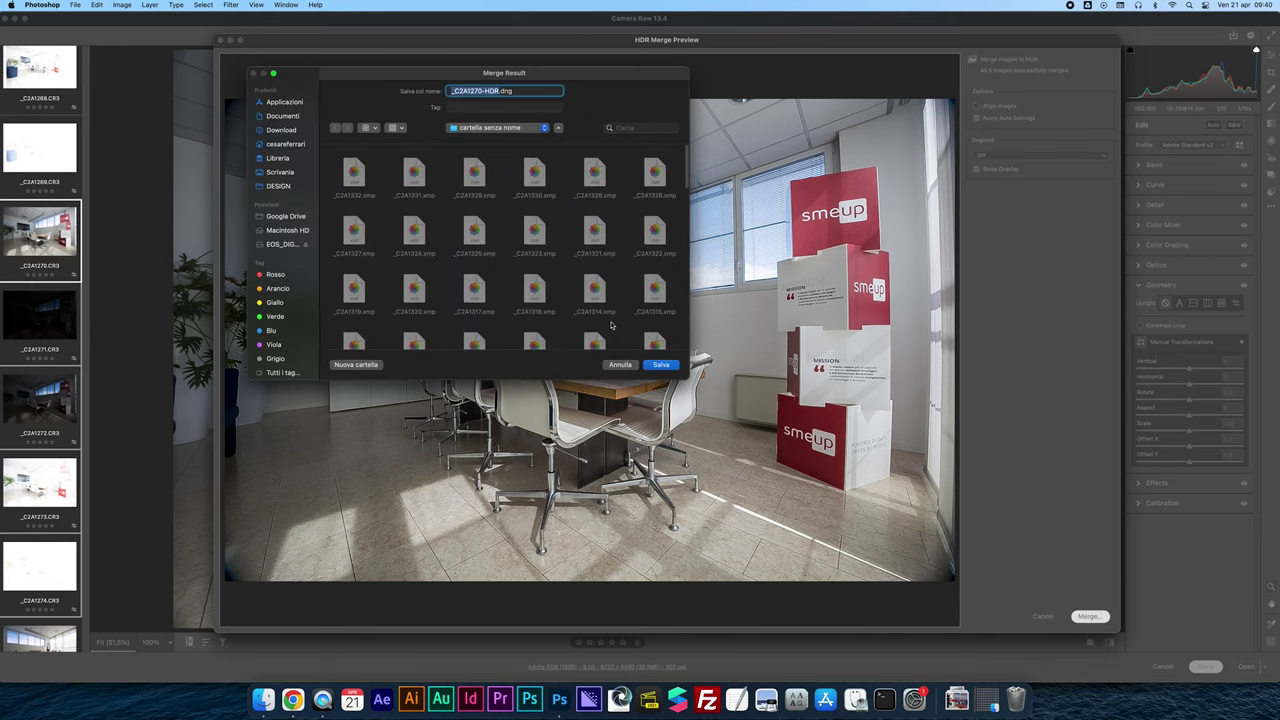
click(660, 364)
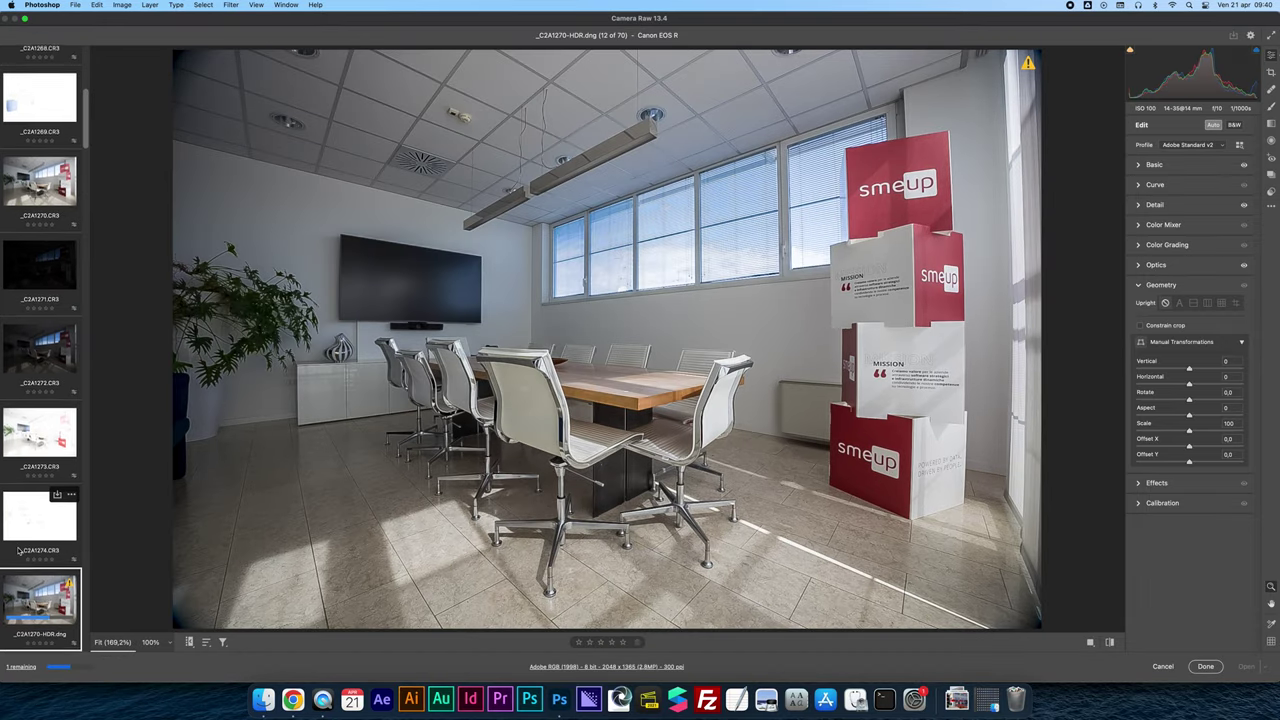
scroll(18, 551, down, 1)
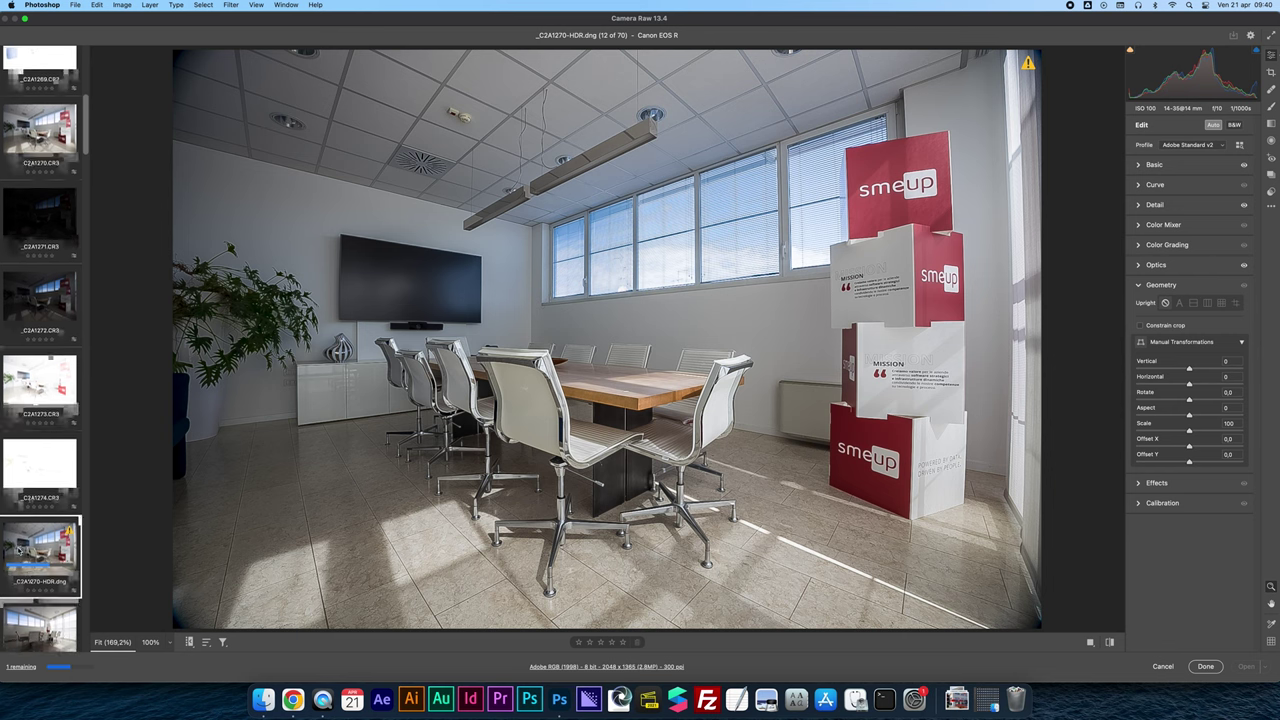
scroll(48, 541, down, 2)
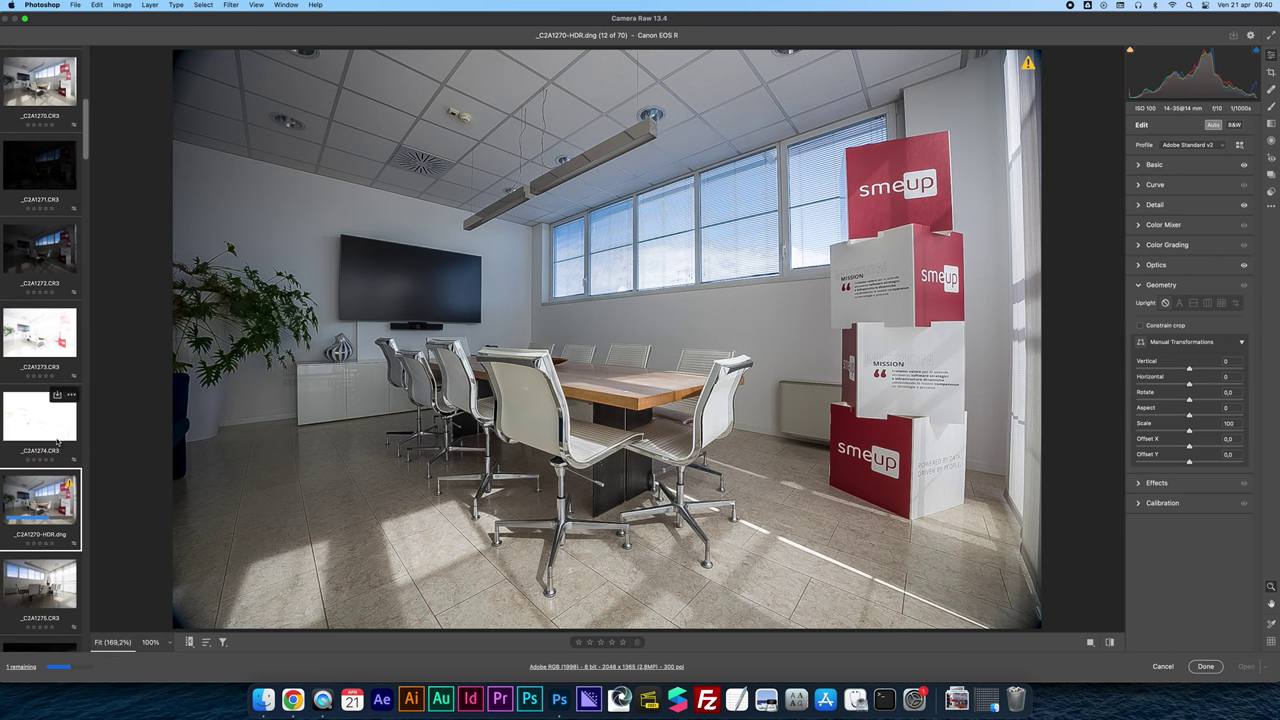
scroll(57, 441, up, 1)
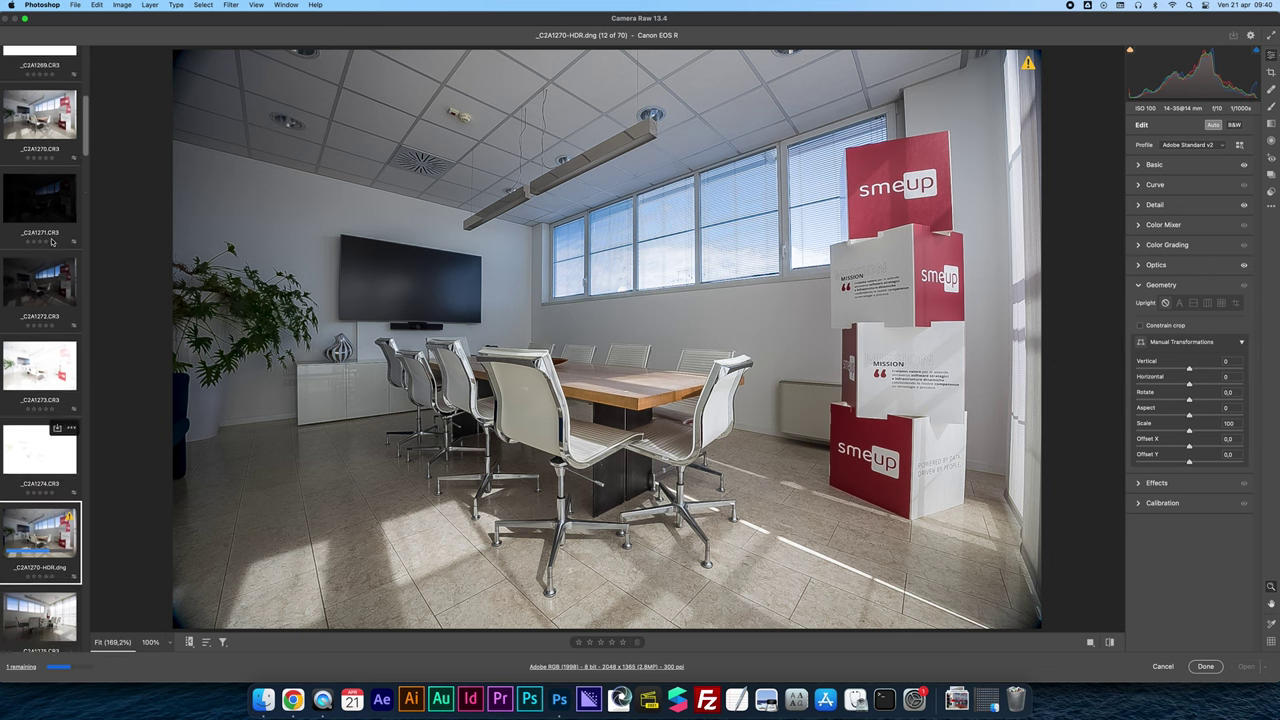
scroll(53, 241, up, 1)
scroll(55, 247, up, 5)
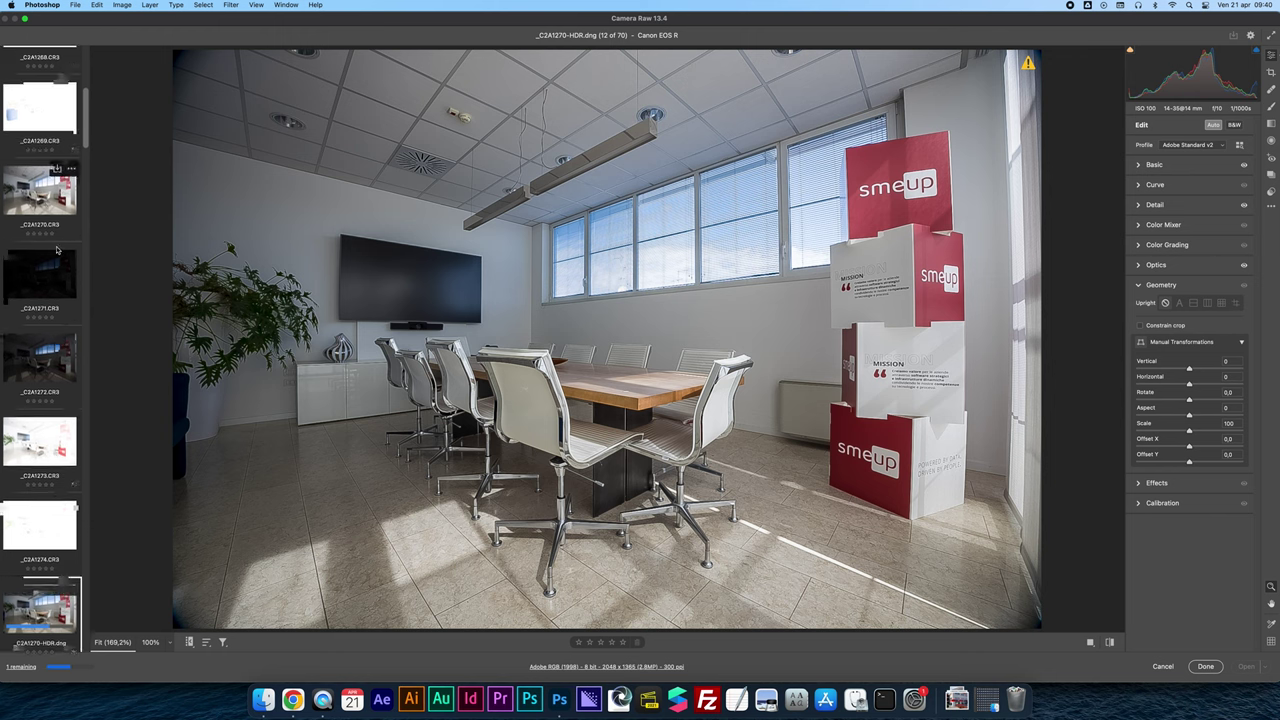
scroll(59, 251, up, 7)
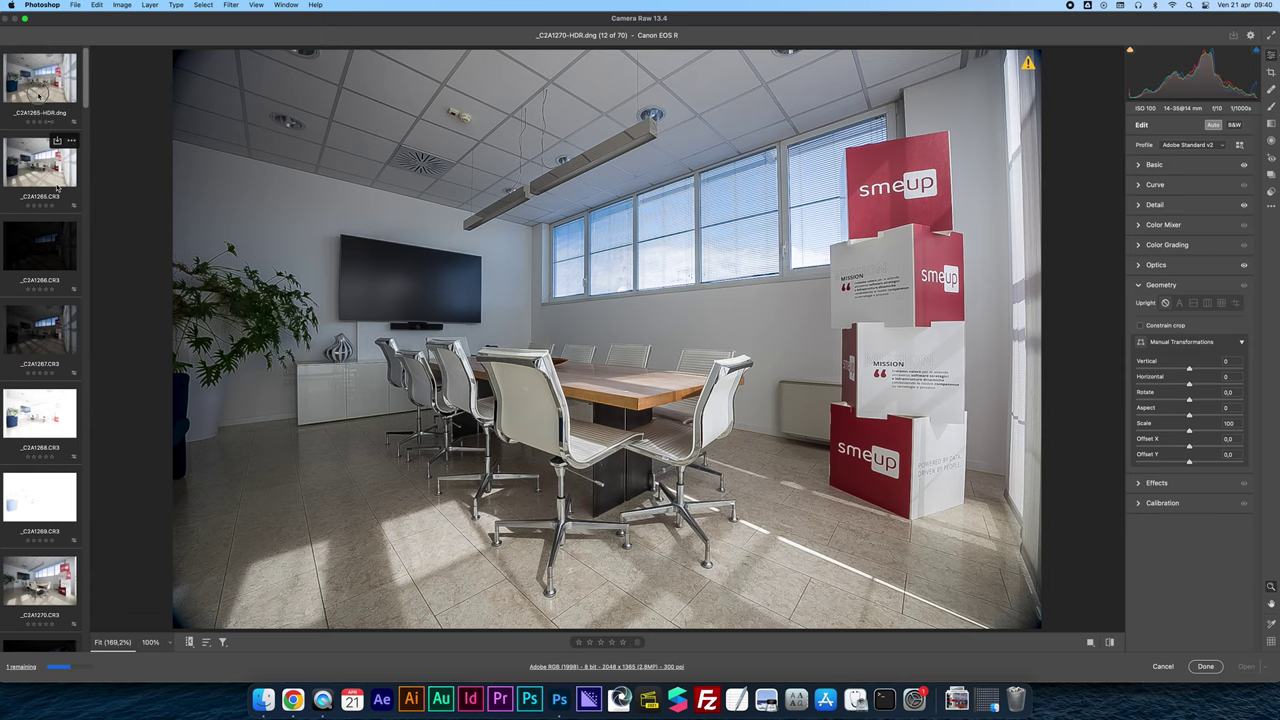
click(37, 91)
scroll(44, 320, down, 10)
scroll(44, 328, down, 7)
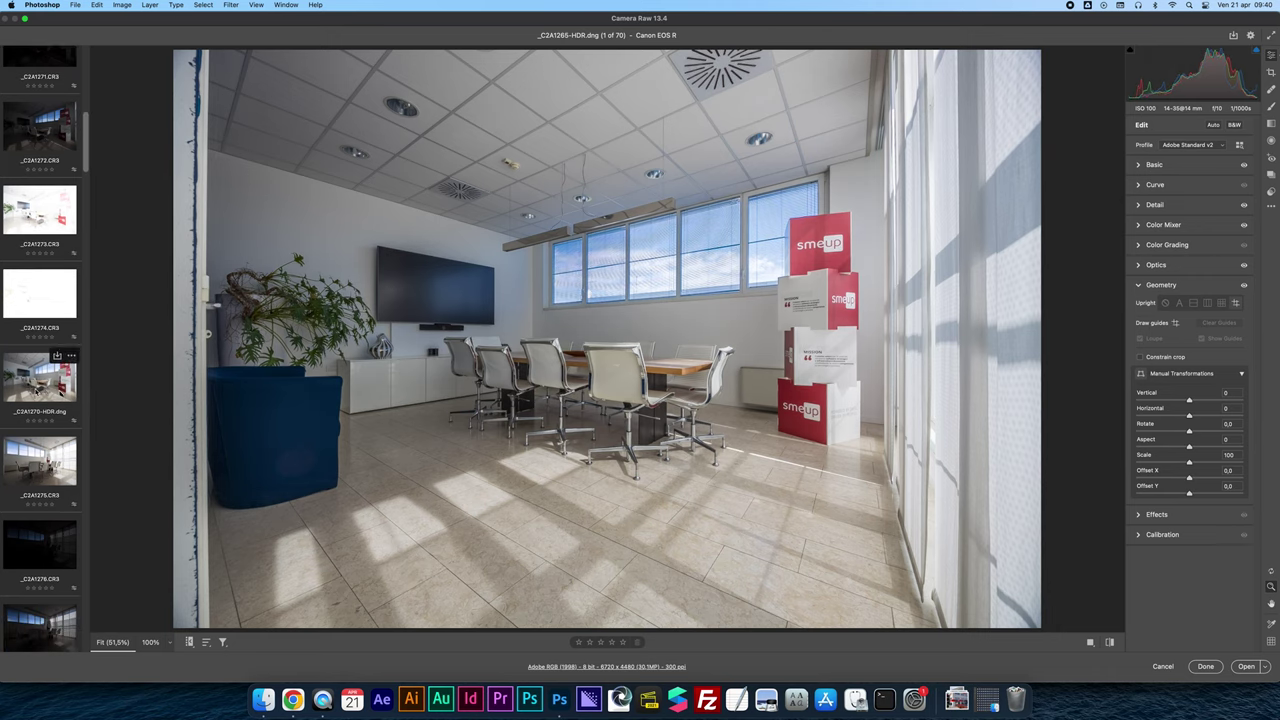
click(40, 378)
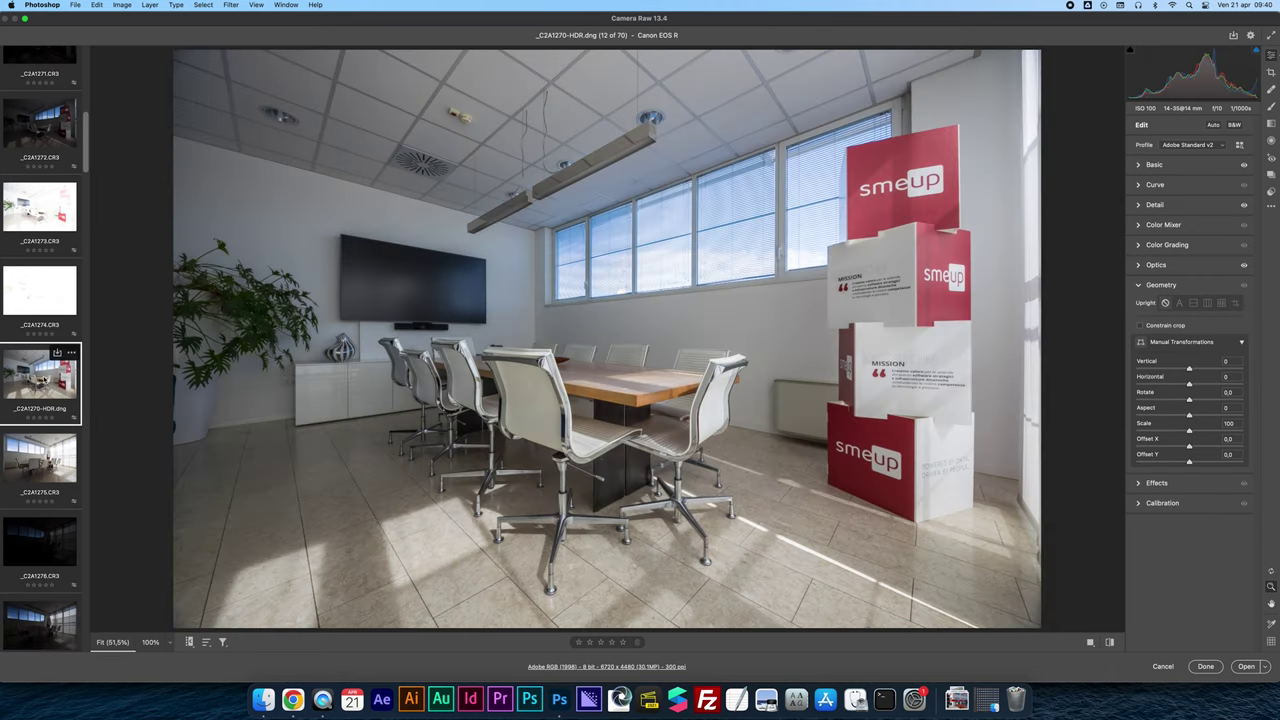
right_click(43, 377)
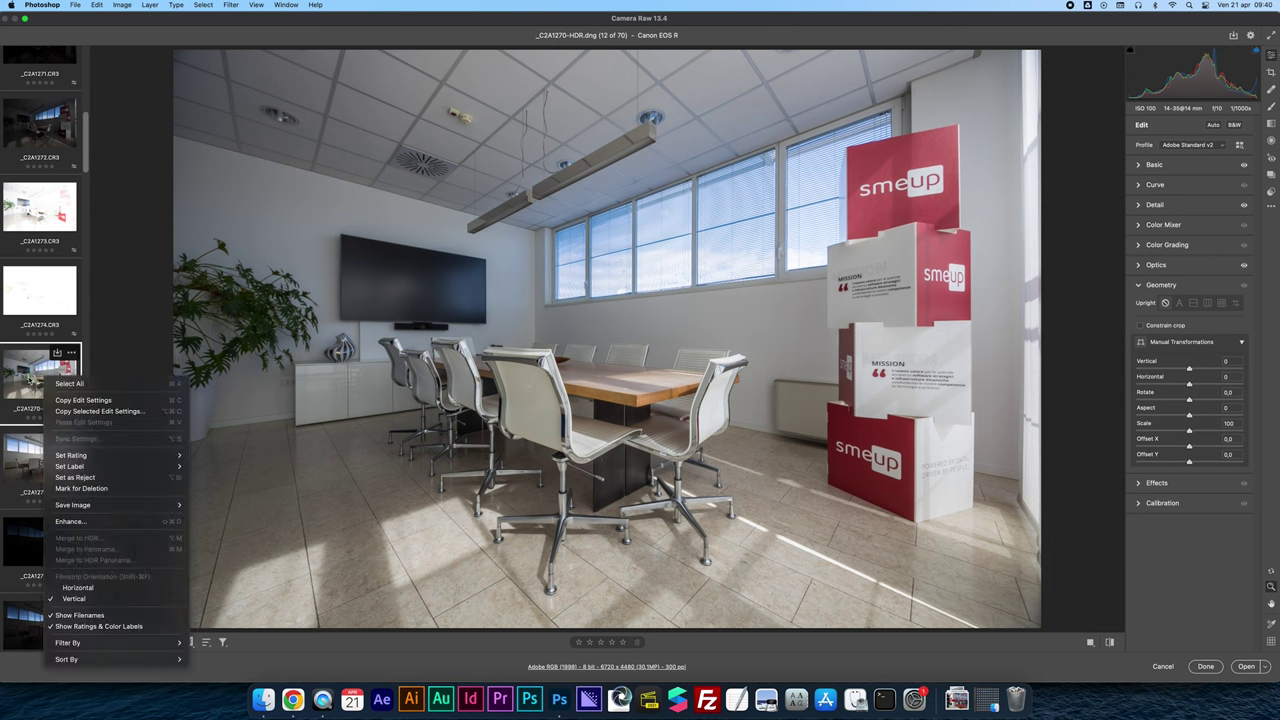
click(33, 381)
right_click(33, 377)
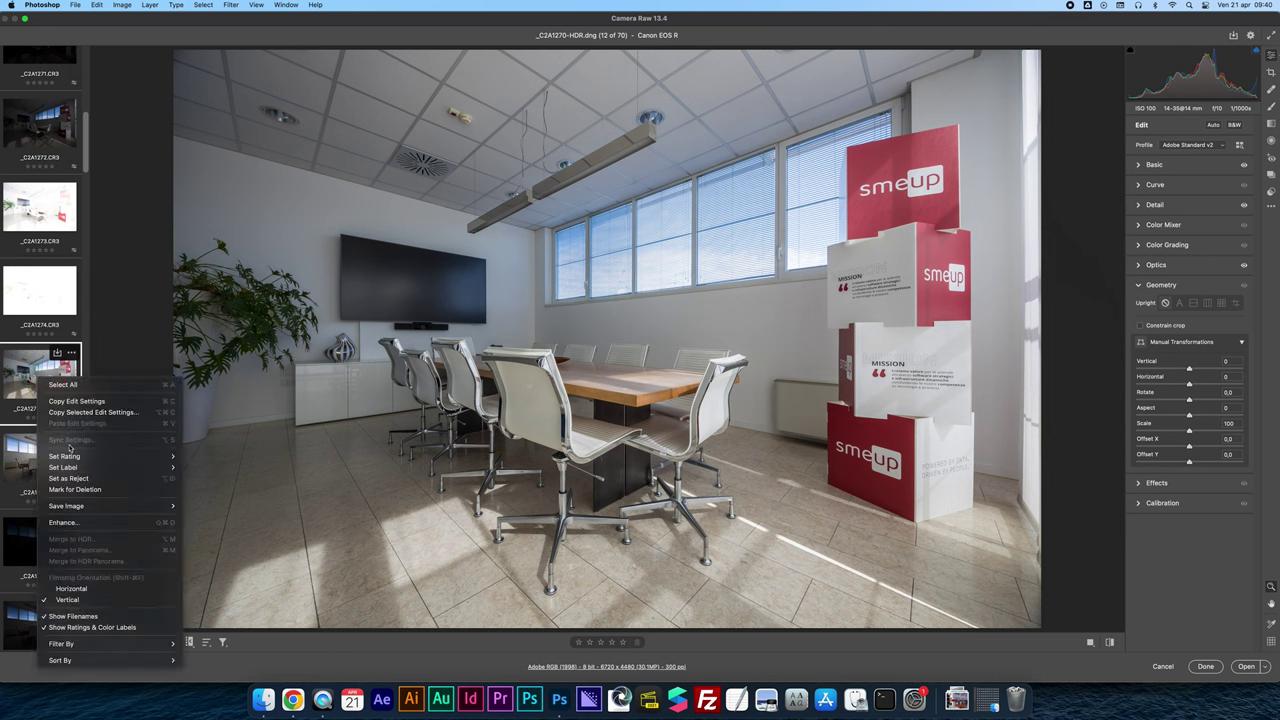
click(24, 387)
scroll(63, 395, up, 3)
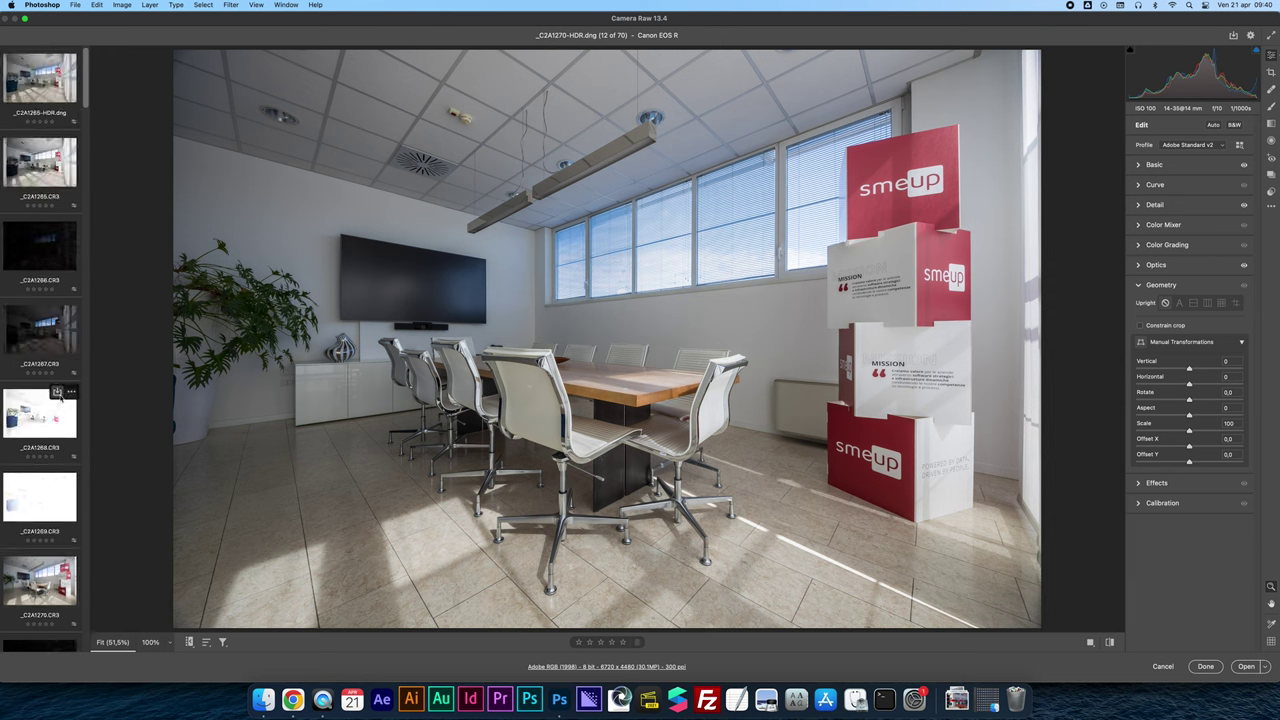
Synchronize the edit settings of _C2A1265-HDR.dng to _C2A1270-HDR.dng, using the Default subset that excludes geometry, crop and local adjustments
click(31, 95)
scroll(40, 193, down, 5)
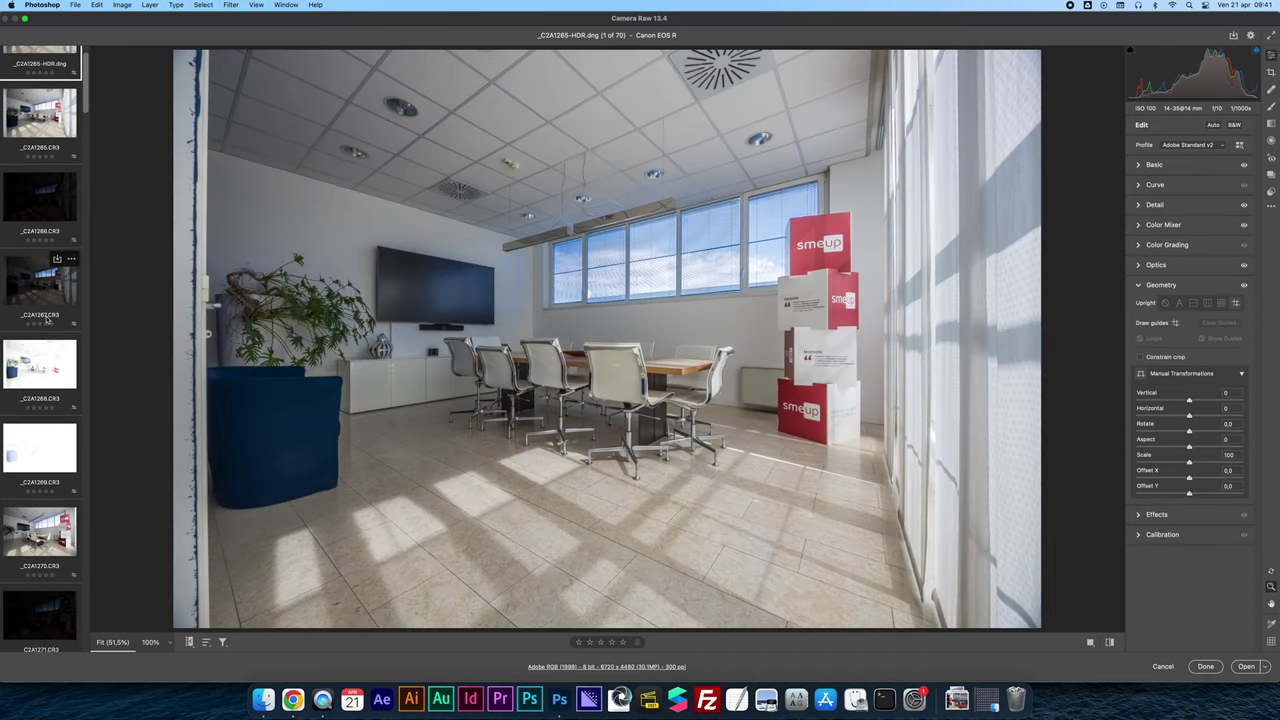
scroll(58, 530, down, 5)
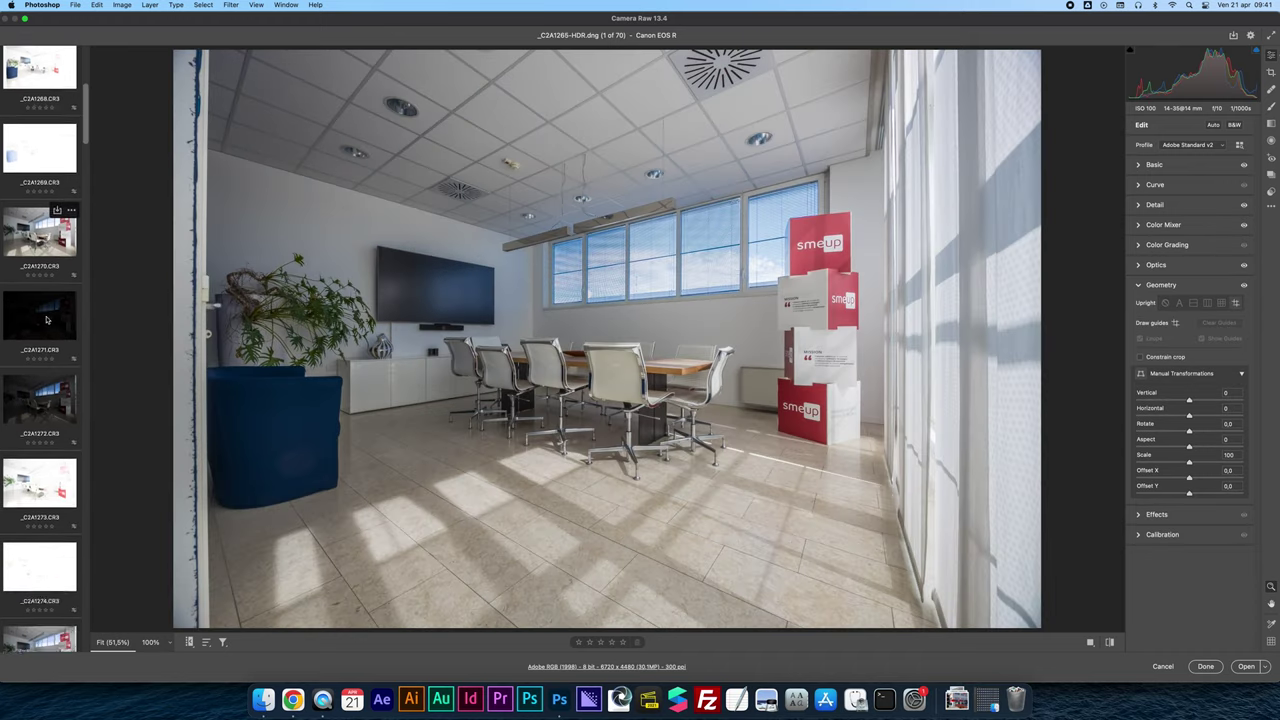
super+click(37, 499)
right_click(36, 500)
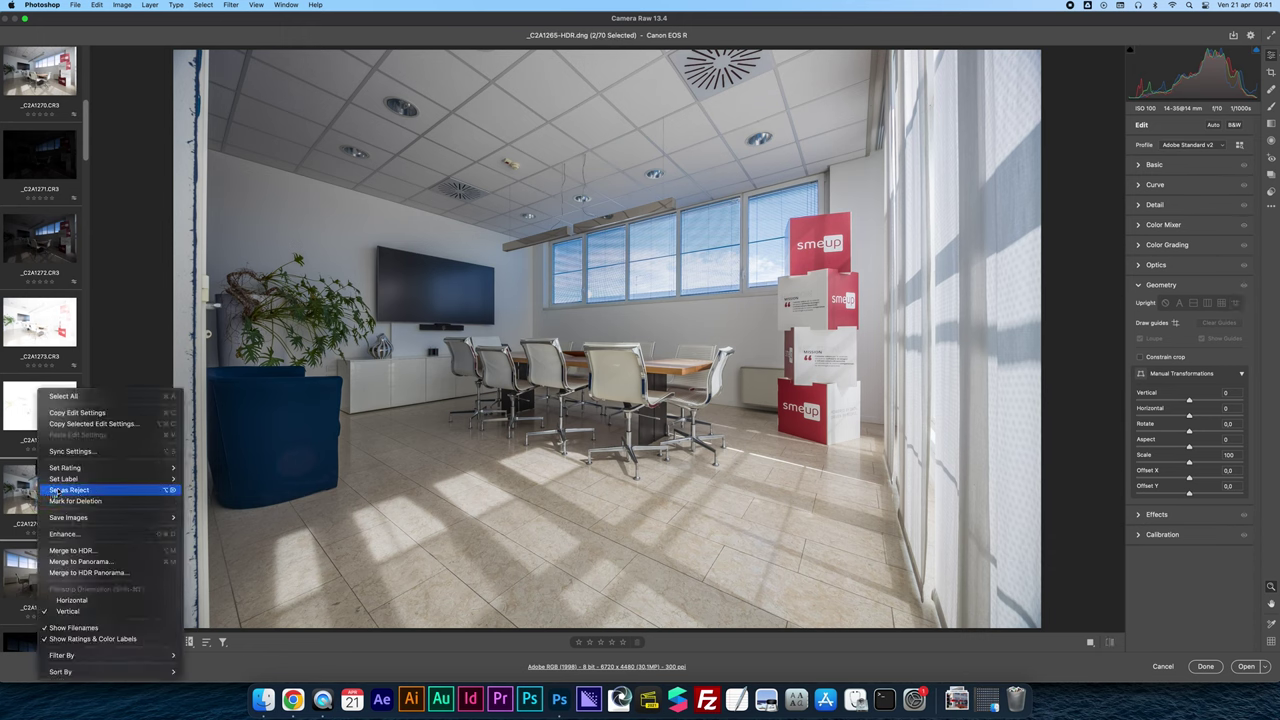
click(67, 452)
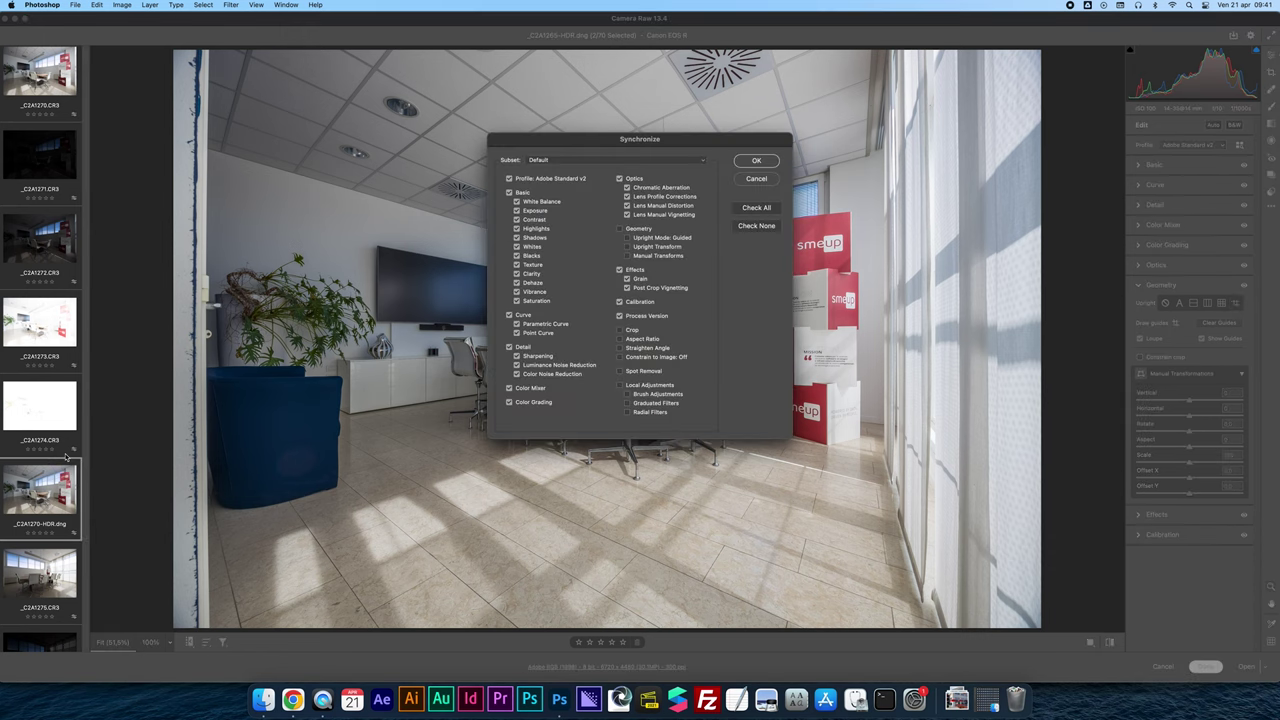
click(752, 164)
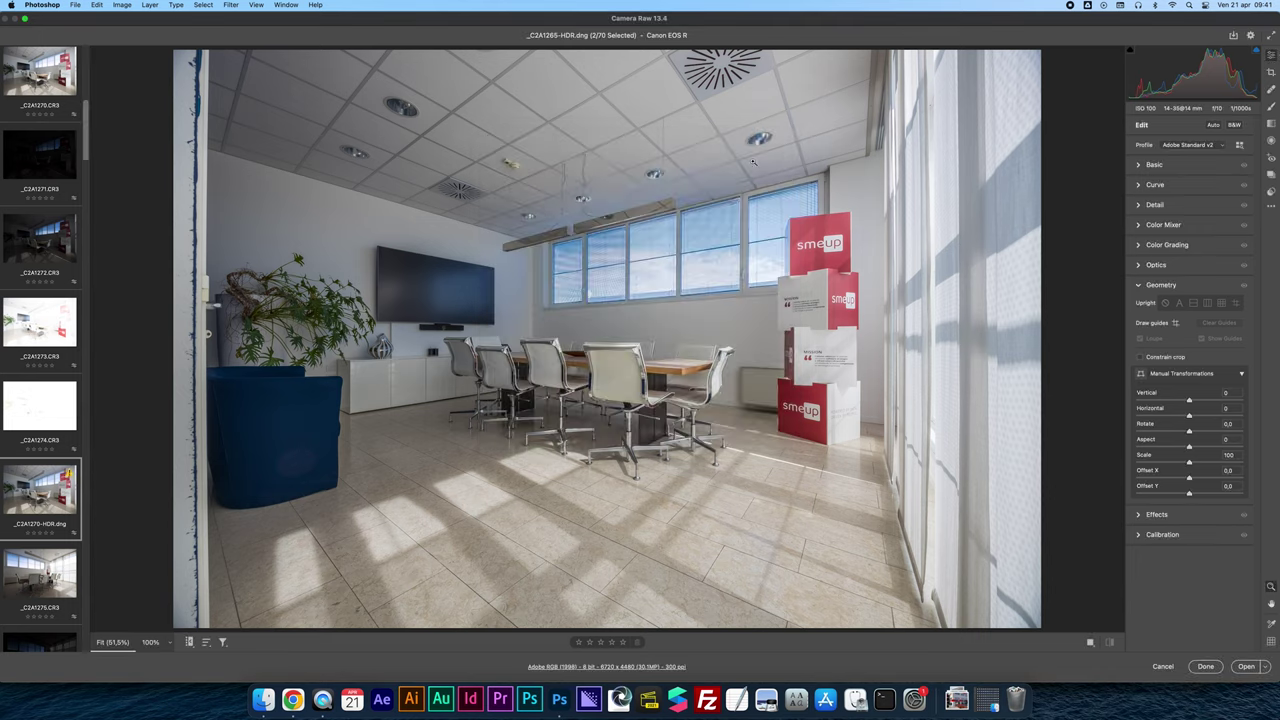
Straighten _C2A1270-HDR.dng with Guided Upright, placing vertical guides along the white cabinet's outer edge and the stacked boxes' outer edge
click(78, 505)
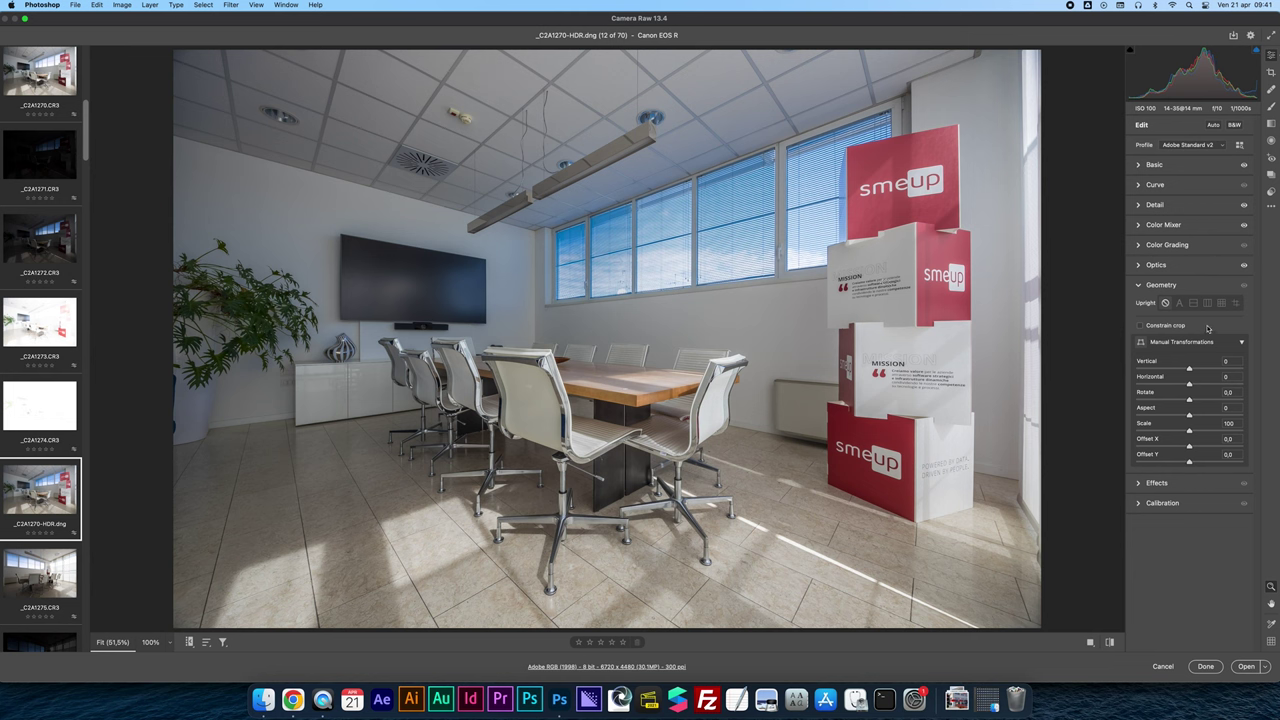
click(1236, 303)
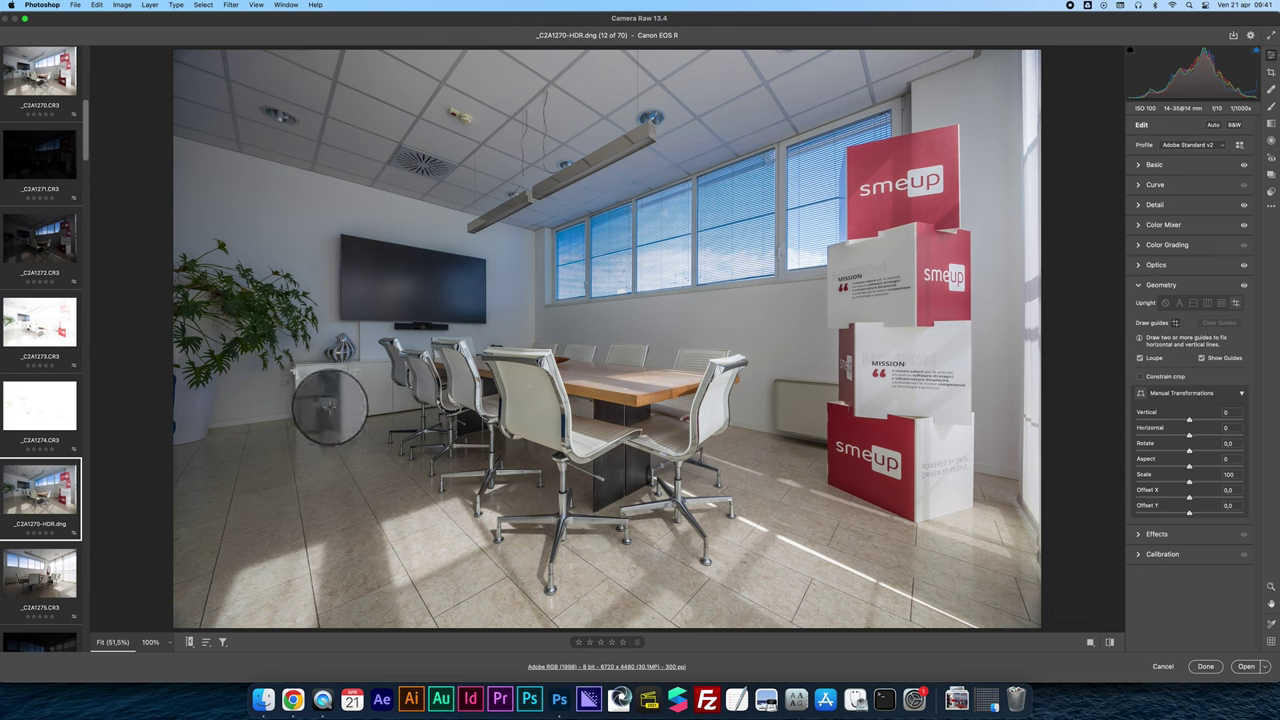
mouse_move(300, 375)
mouse_down()
mouse_move(330, 415)
mouse_move(294, 395)
mouse_move(294, 424)
mouse_up()
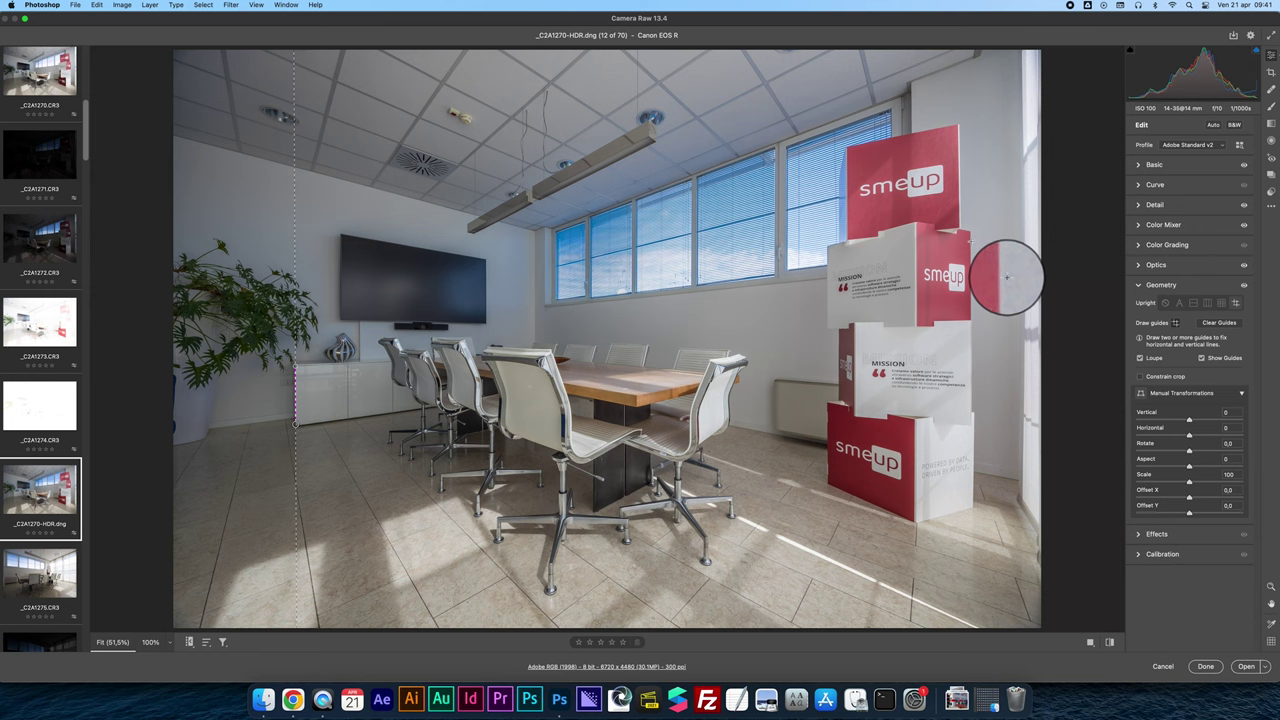
drag(968, 230, 970, 320)
mouse_move(968, 365)
mouse_down()
mouse_move(967, 312)
mouse_move(971, 397)
mouse_up()
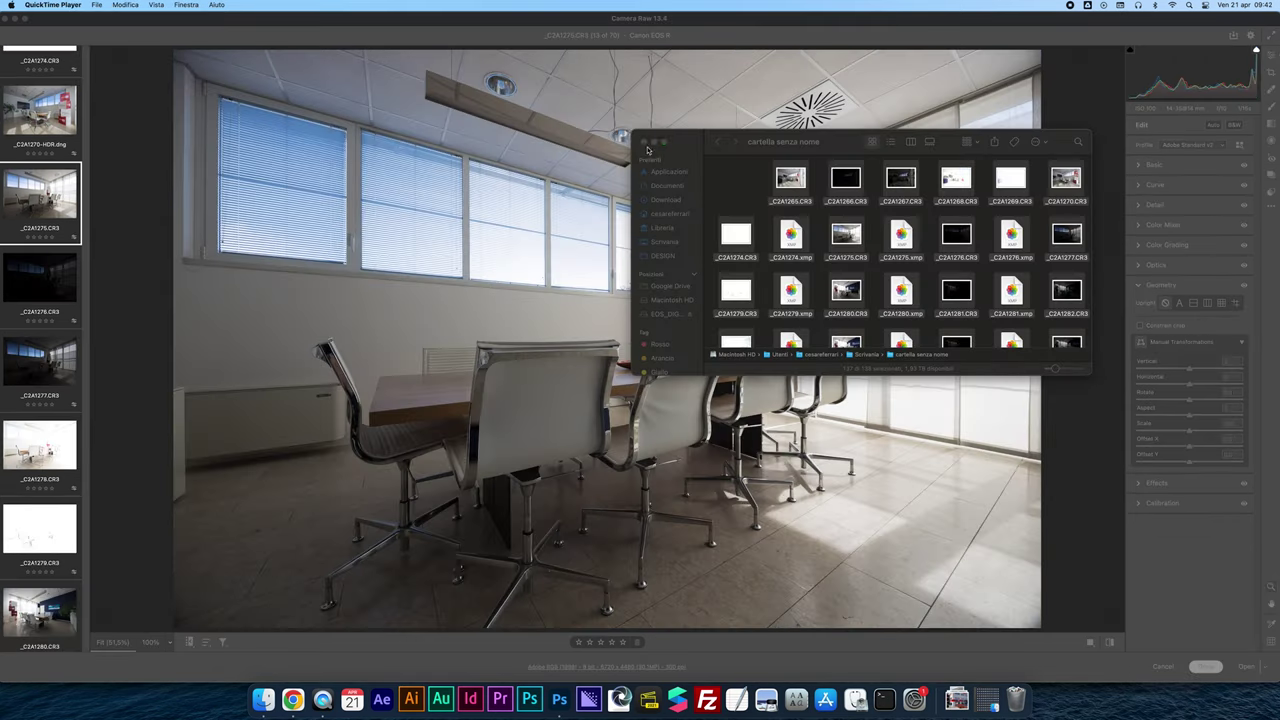
Close the Finder window and, in Camera Raw, merge the bracketed shots _C2A1275 to _C2A1279 to HDR, saving the result as _C2A1275-HDR.dng
click(645, 145)
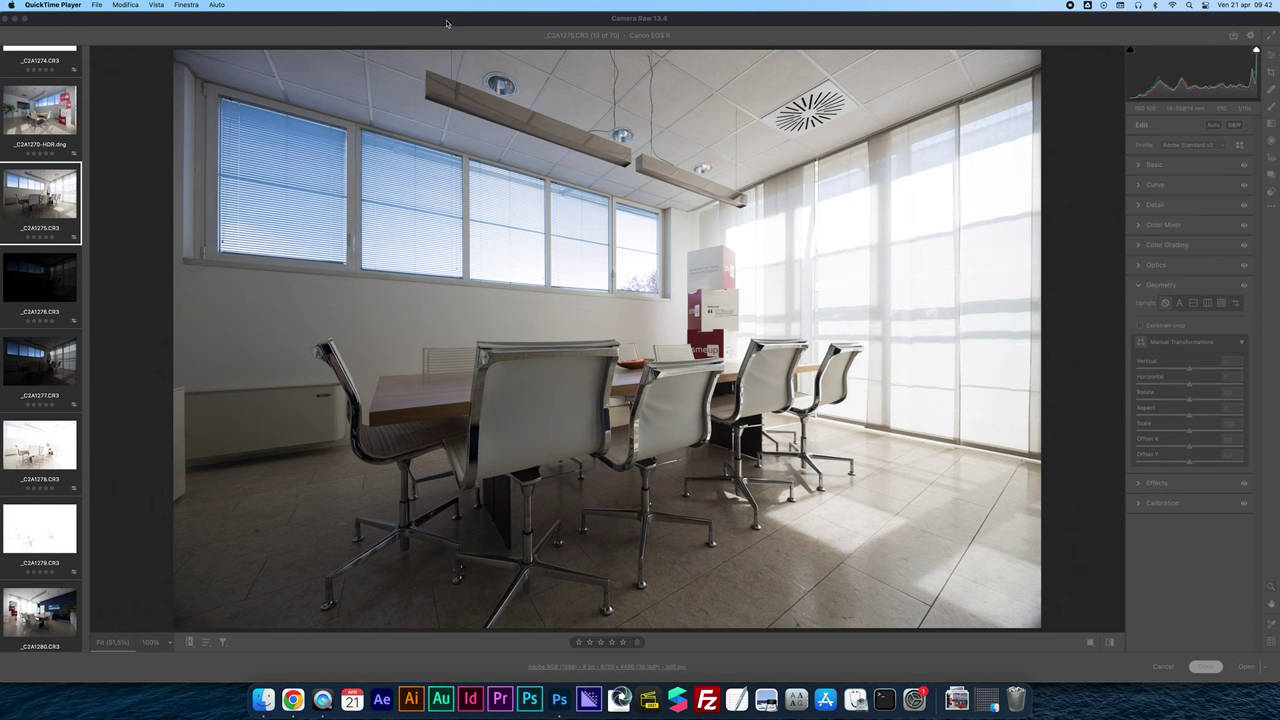
click(447, 23)
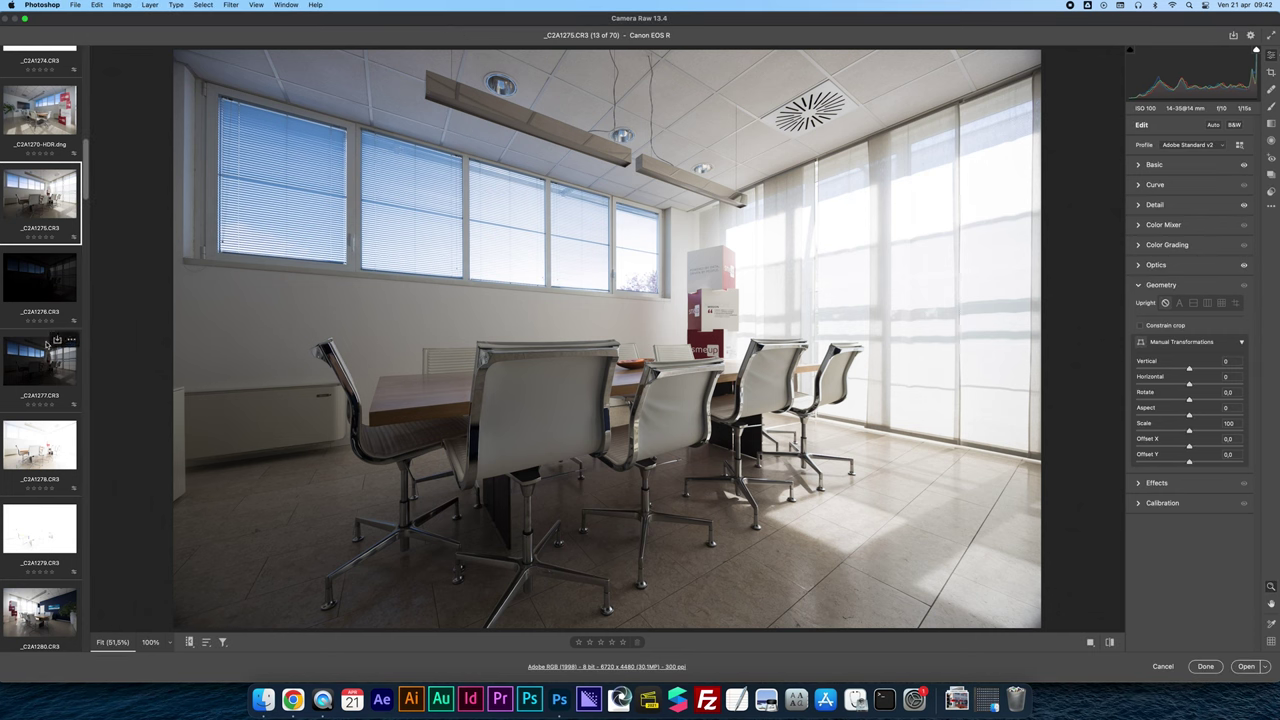
shift+click(37, 537)
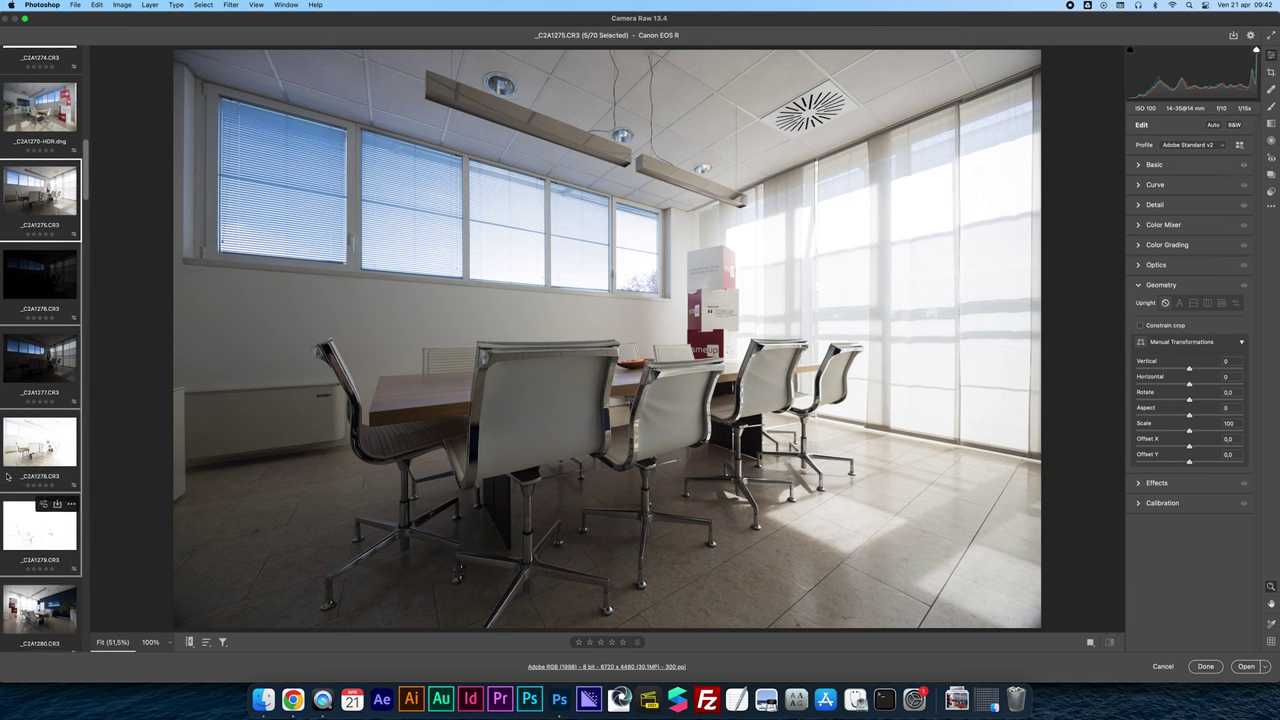
right_click(30, 449)
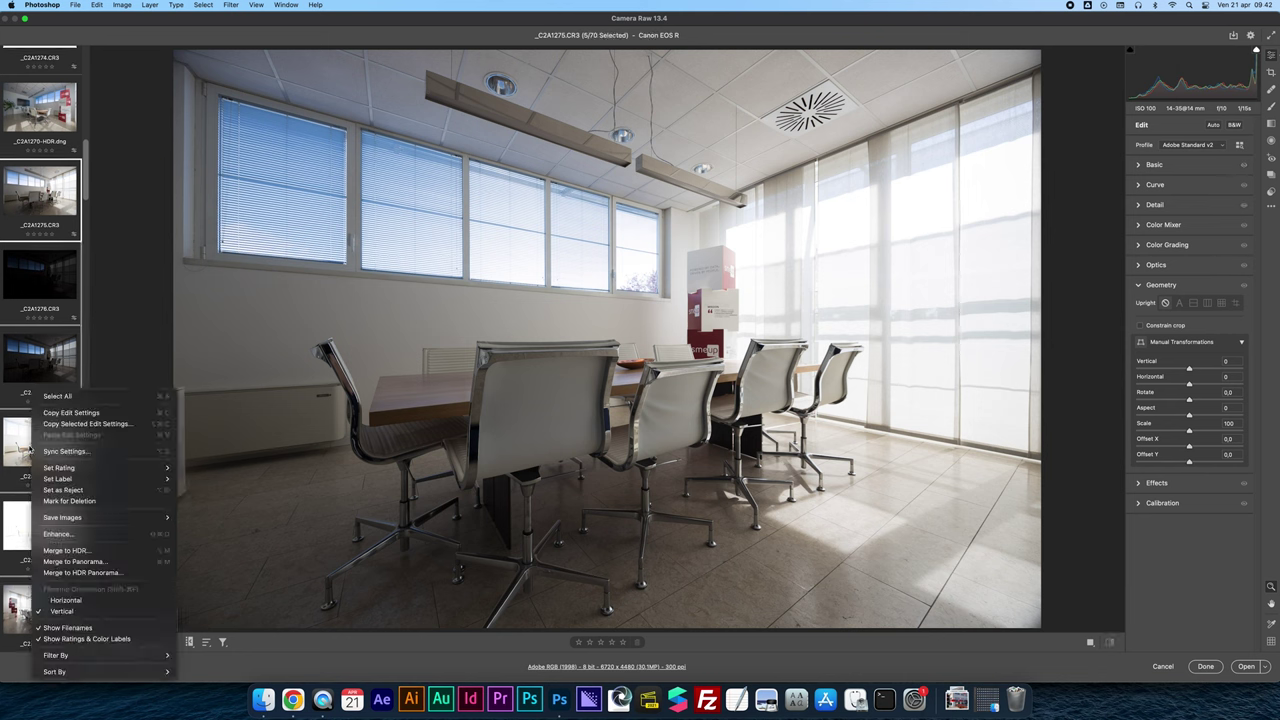
click(66, 550)
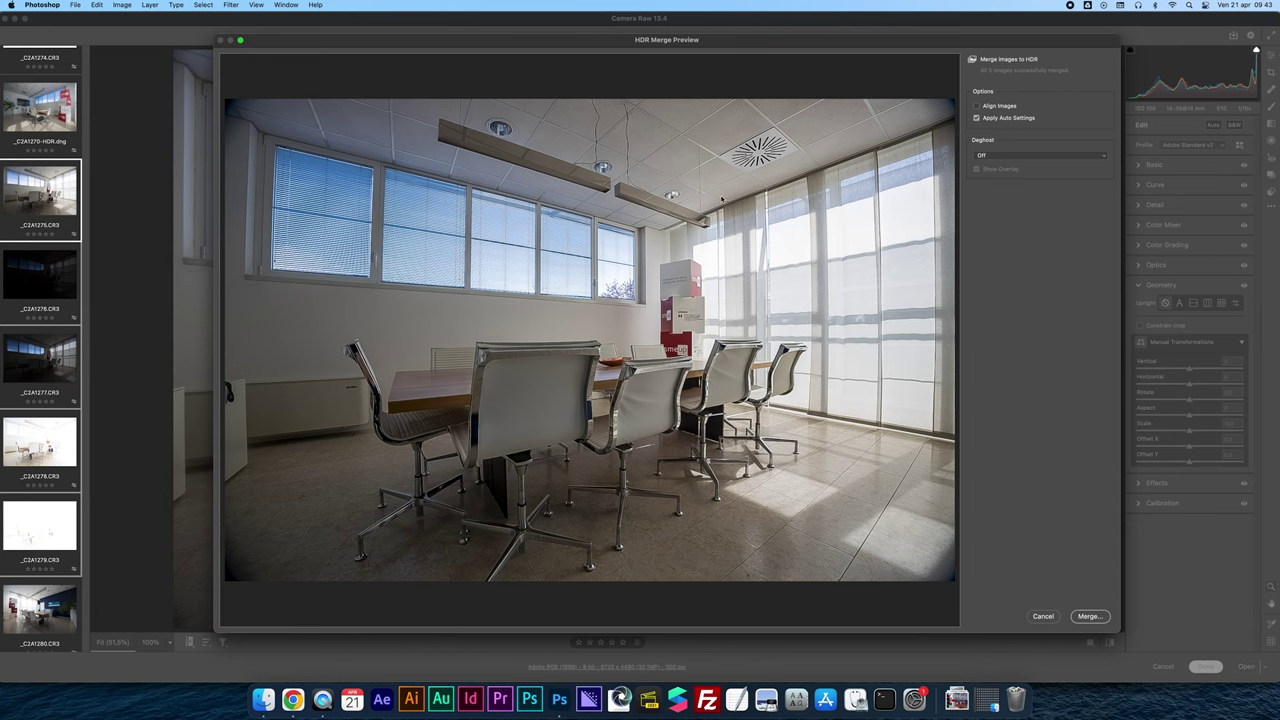
click(1090, 616)
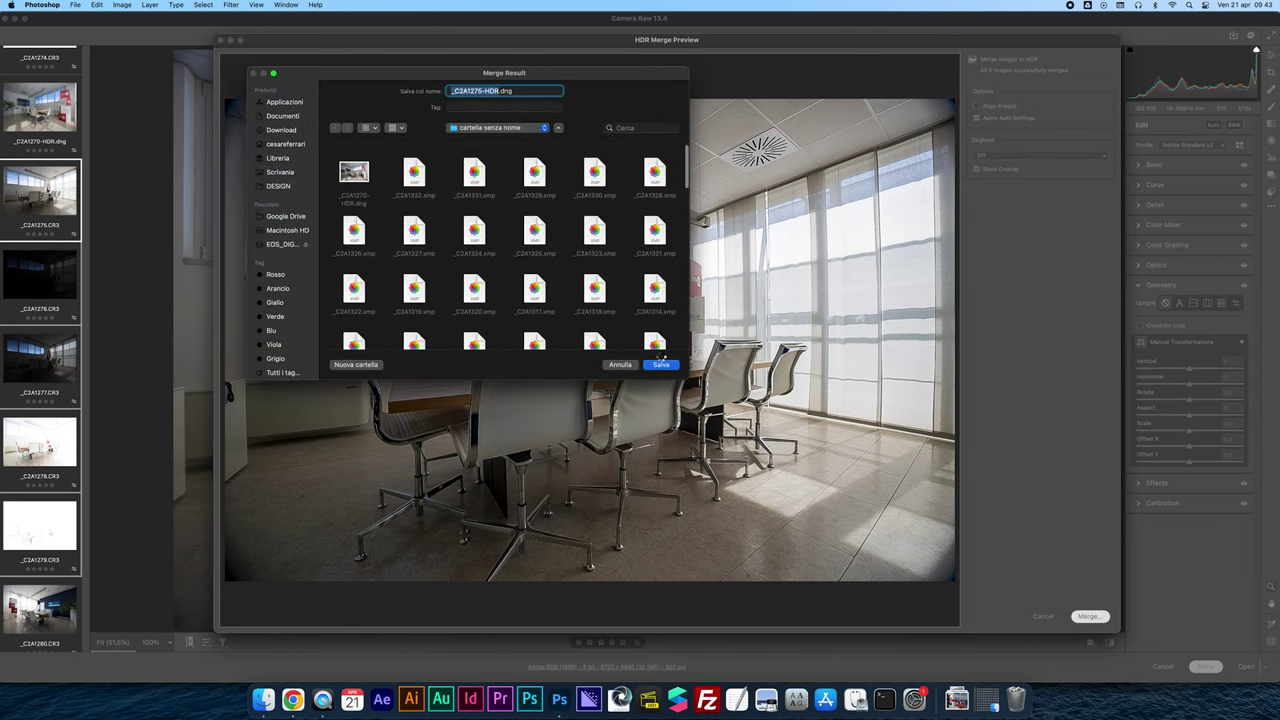
click(661, 362)
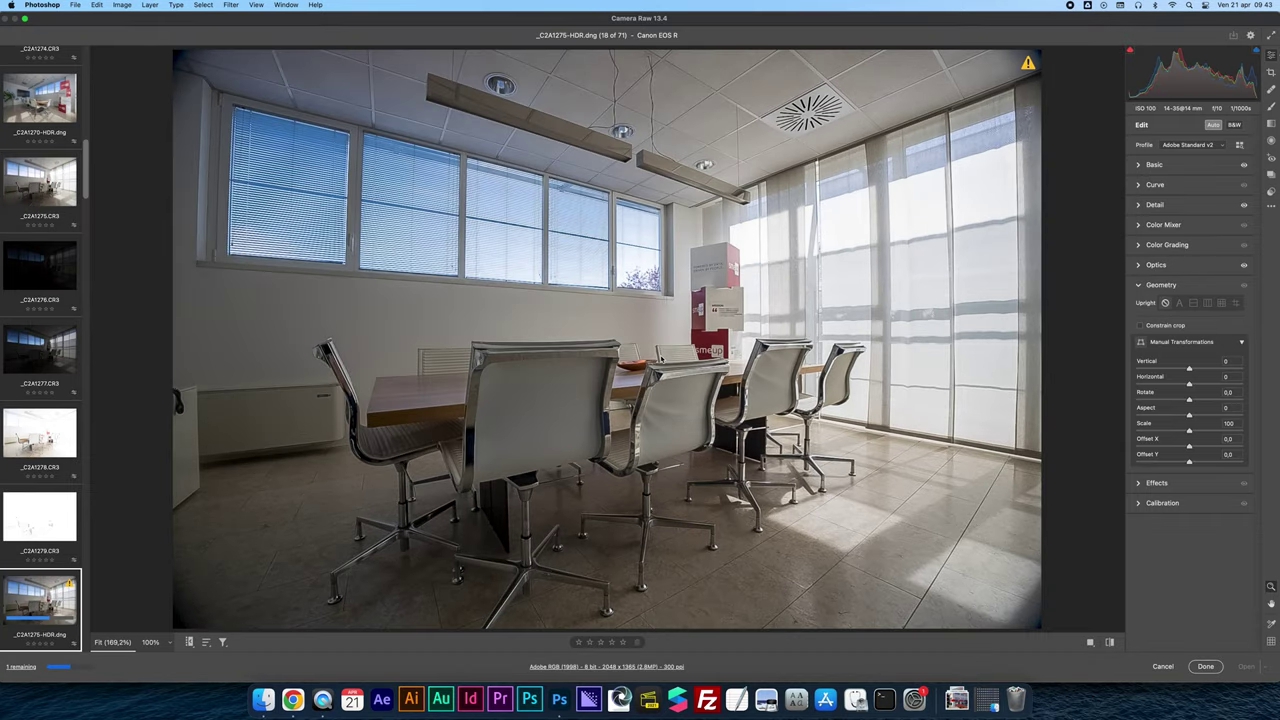
Synchronize the edit settings of _C2A1270-HDR.dng to _C2A1275-HDR.dng with the Default subset
mouse_move(28, 110)
click(35, 110)
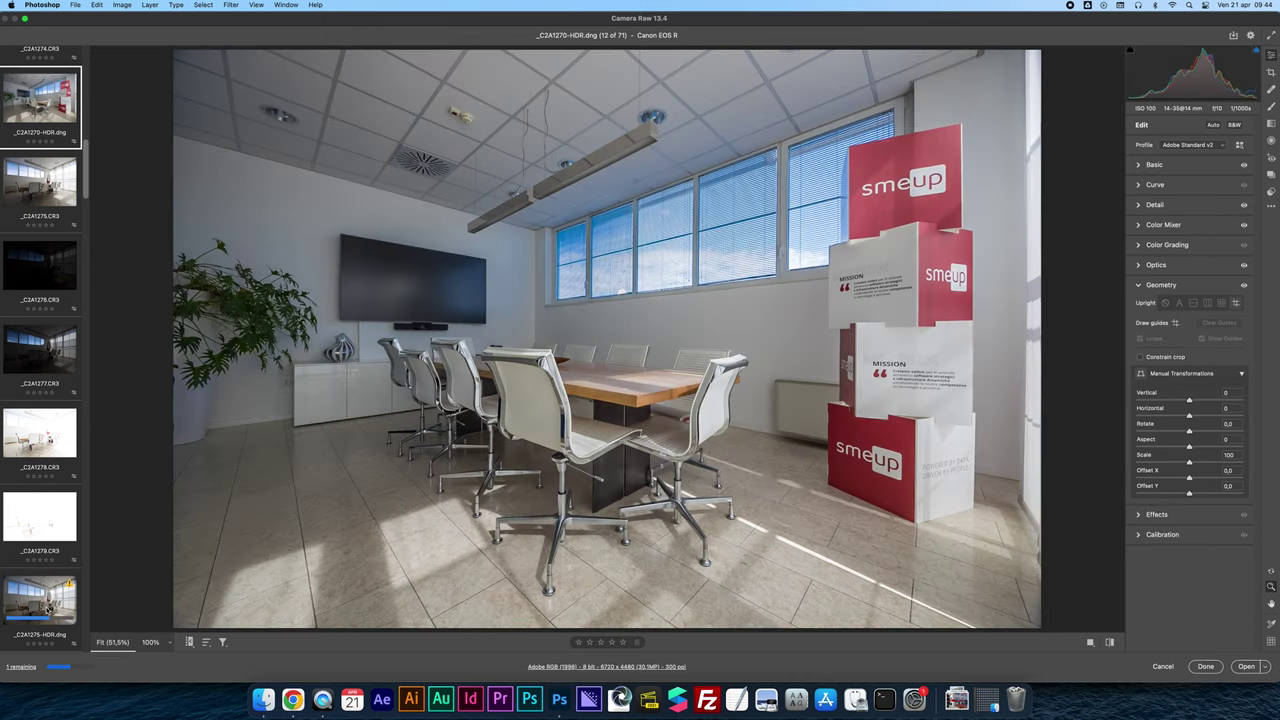
super+click(47, 607)
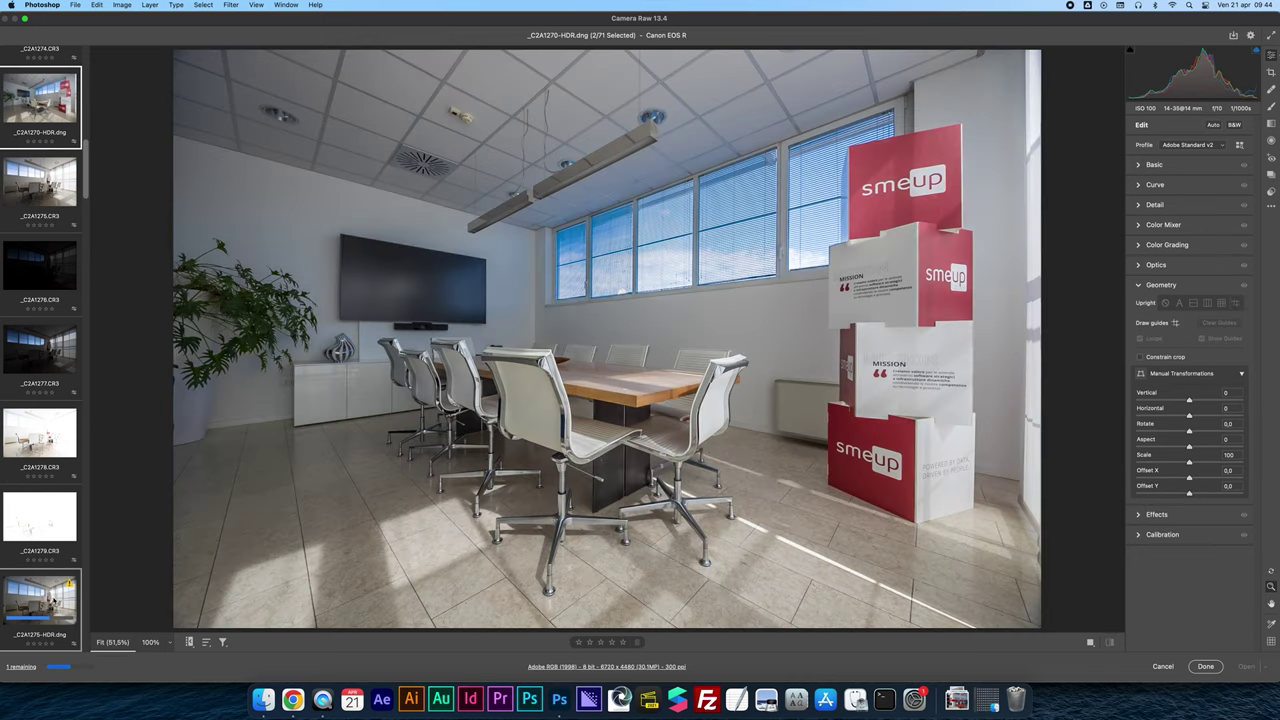
right_click(44, 590)
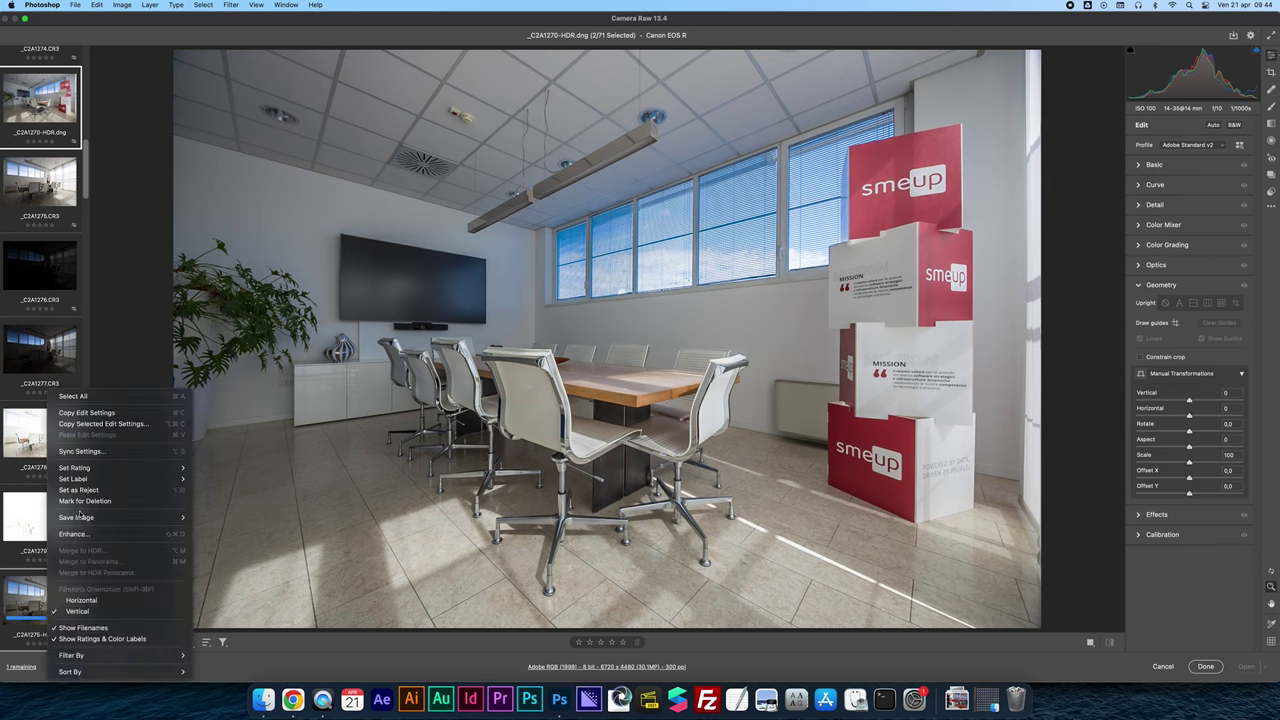
click(90, 452)
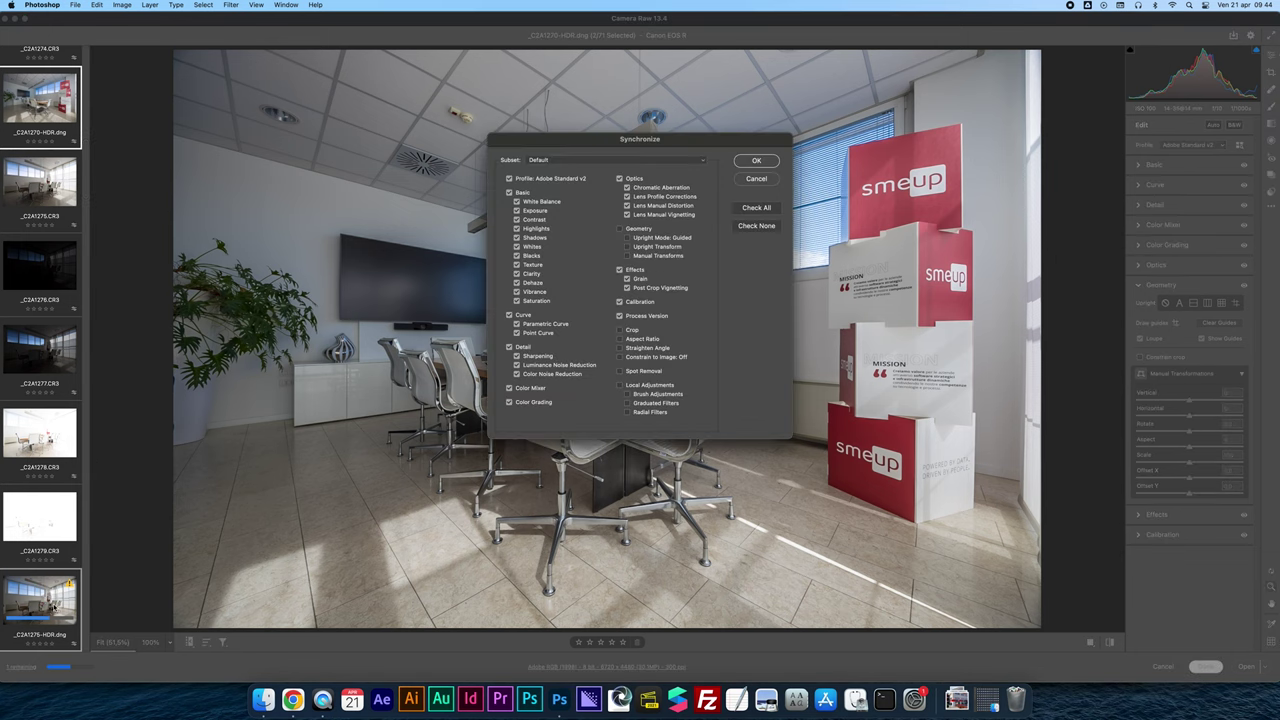
click(757, 161)
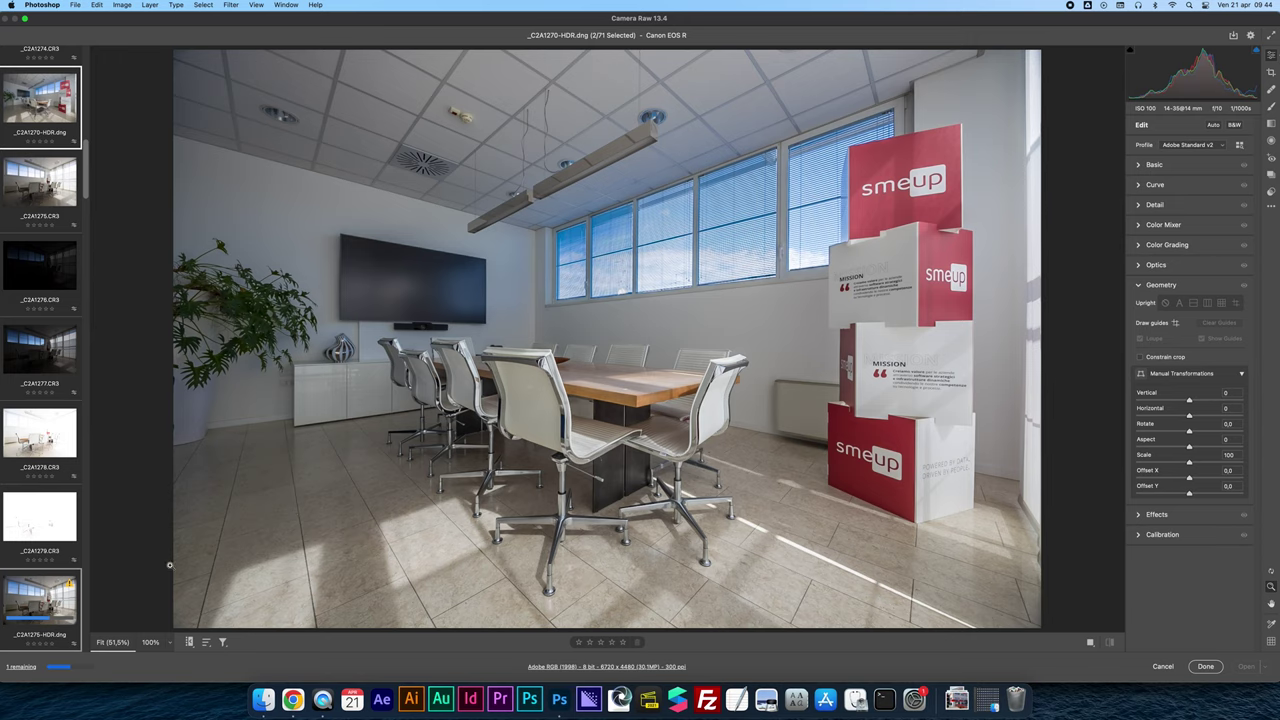
Straighten _C2A1275-HDR.dng with Guided Upright, placing vertical guides along the edge beside the radiator and along the curtain's outer edge
click(40, 598)
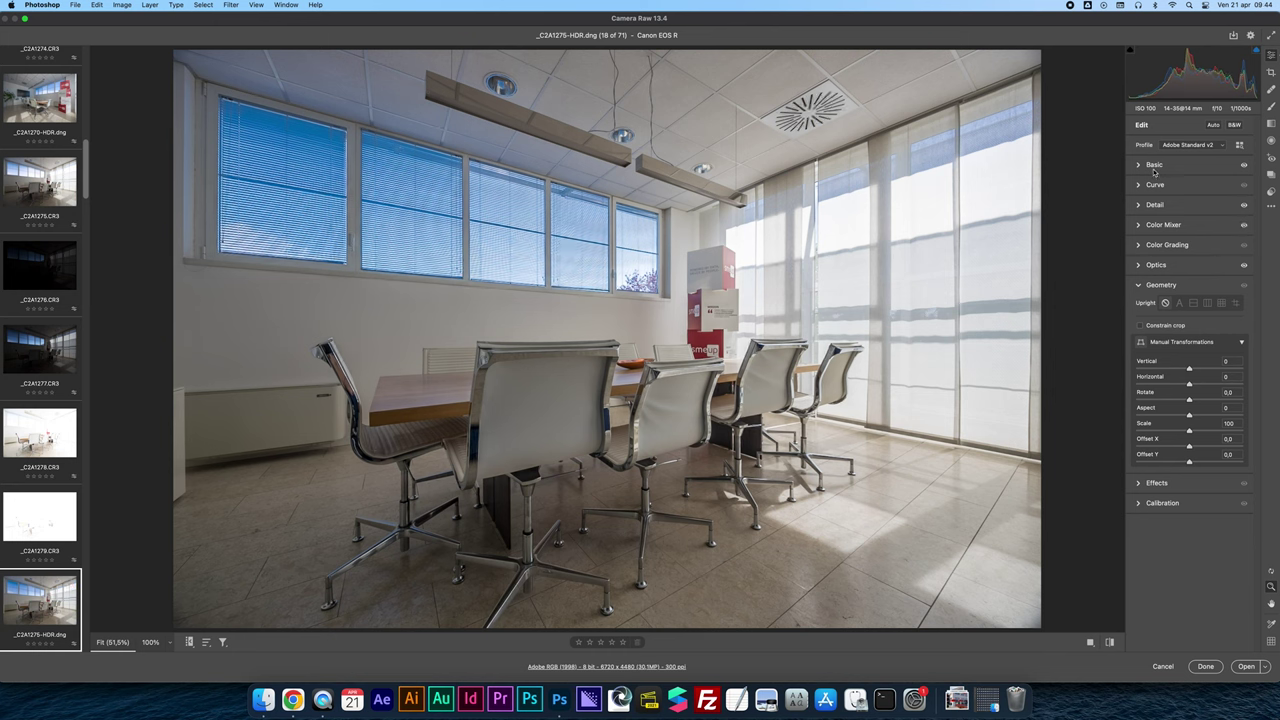
click(1235, 303)
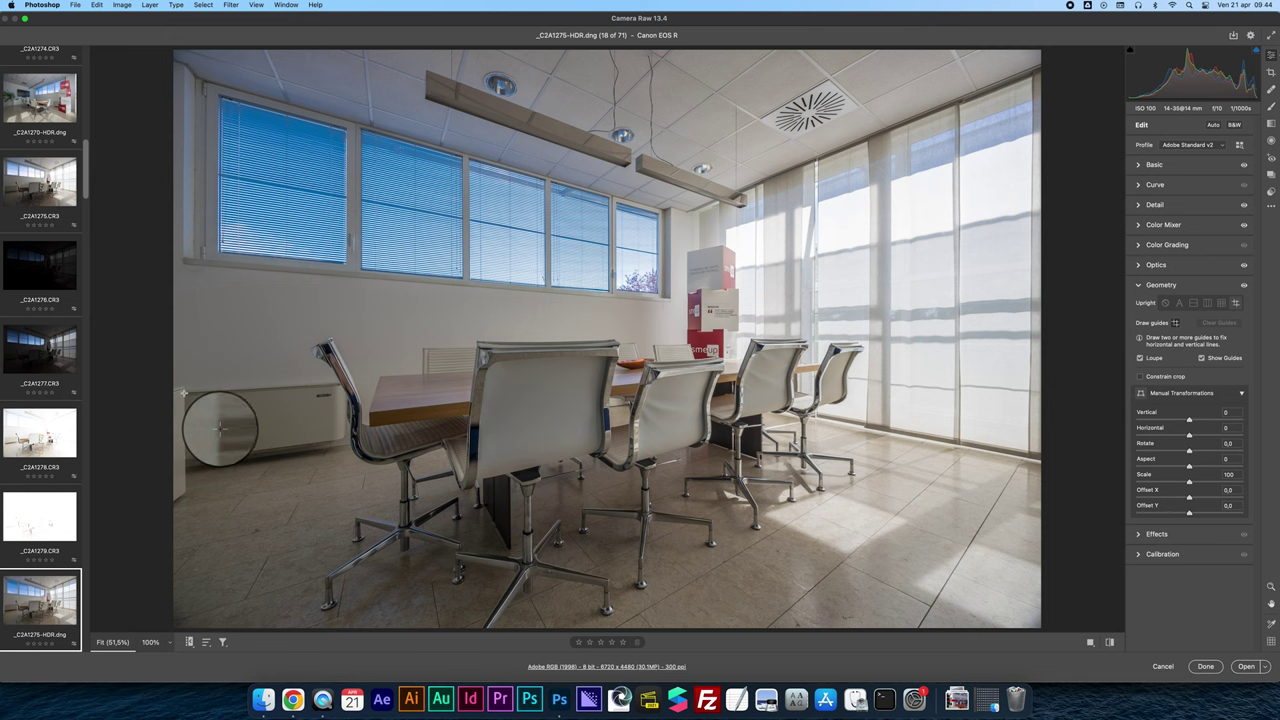
drag(183, 395, 185, 473)
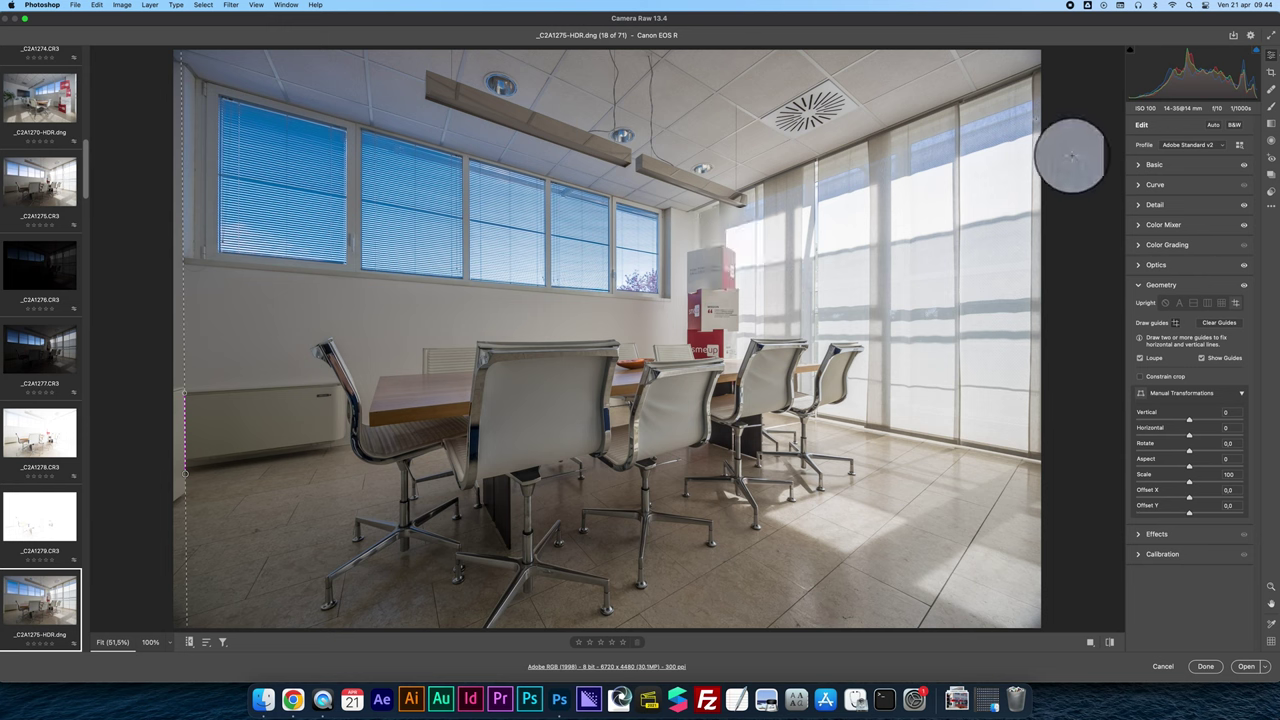
drag(1031, 160, 1029, 395)
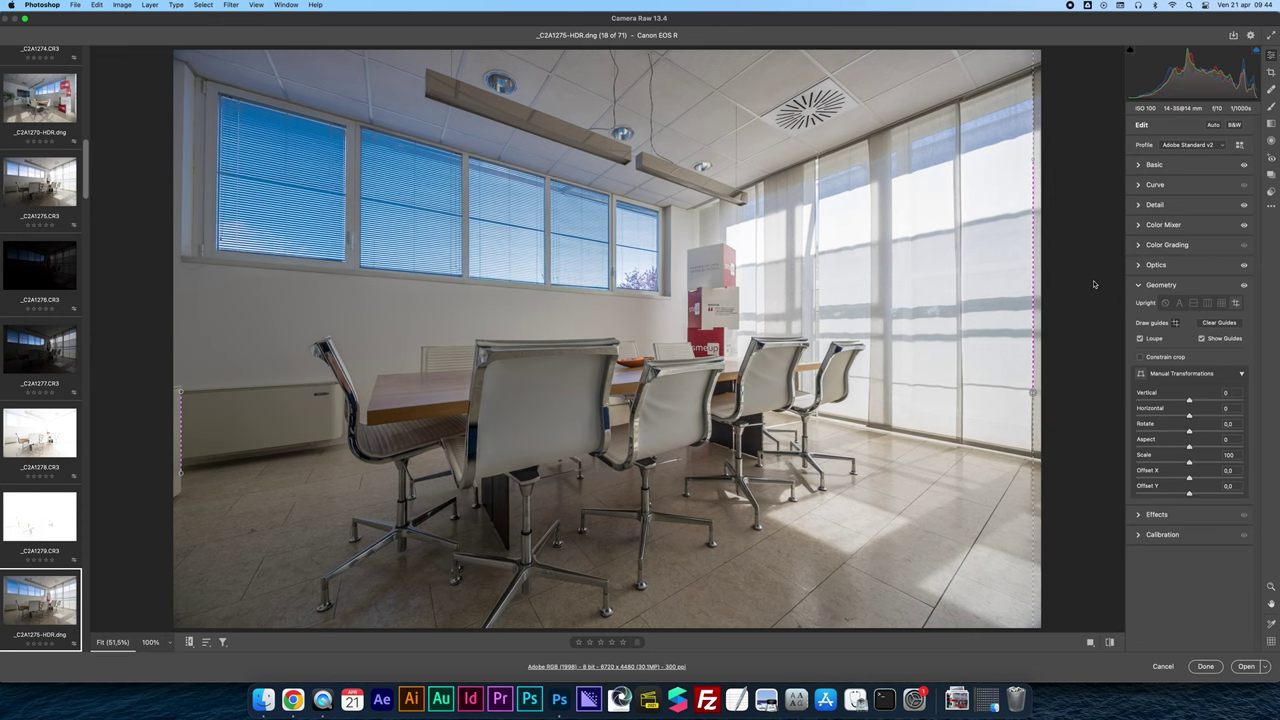
key(z)
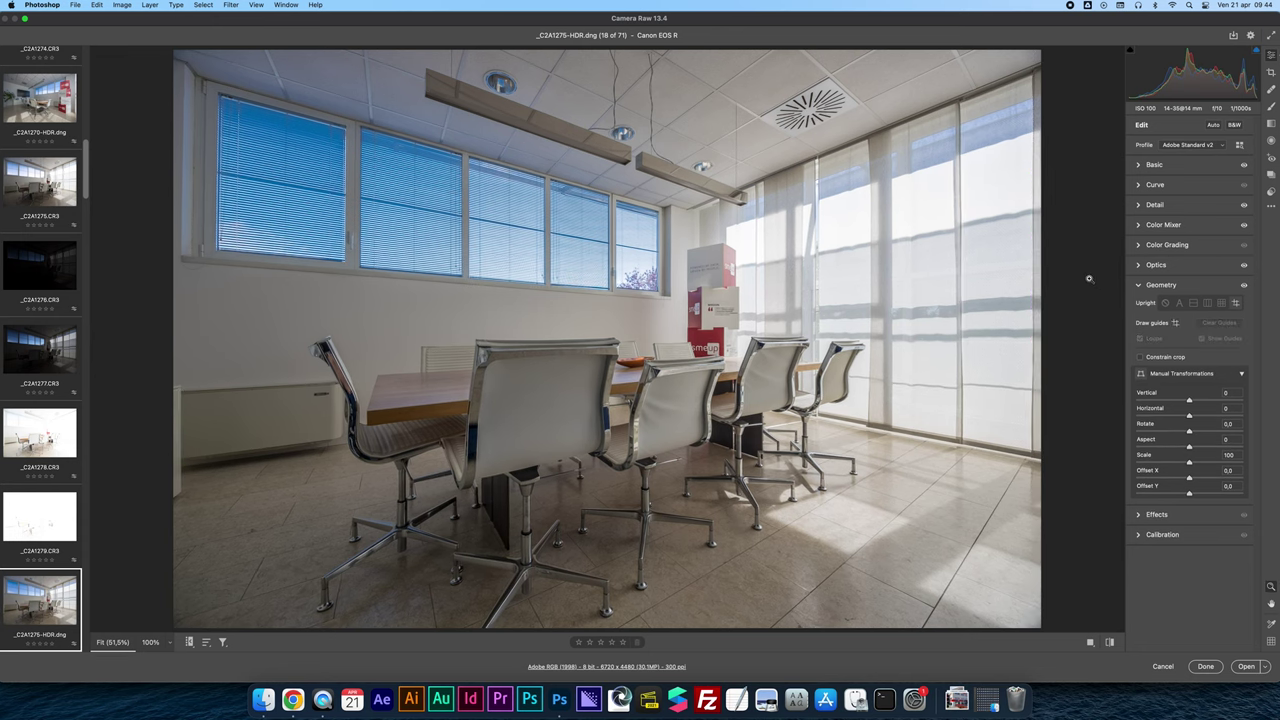
Compare _C2A1275-HDR.dng with and without its corrections by repeatedly undoing and redoing them, ending with the corrections applied
key(super+z)
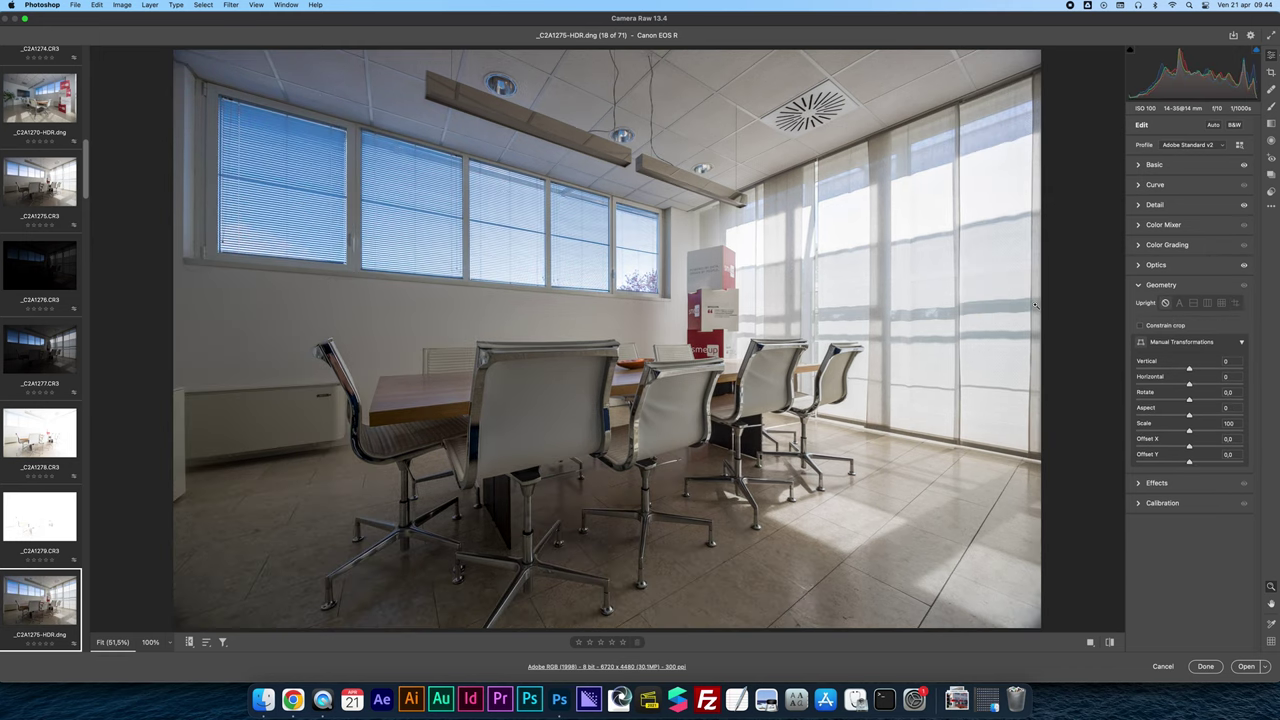
key(super+shift+z)
key(super+z)
key(super+shift+z)
key(super+z)
key(super+shift+z)
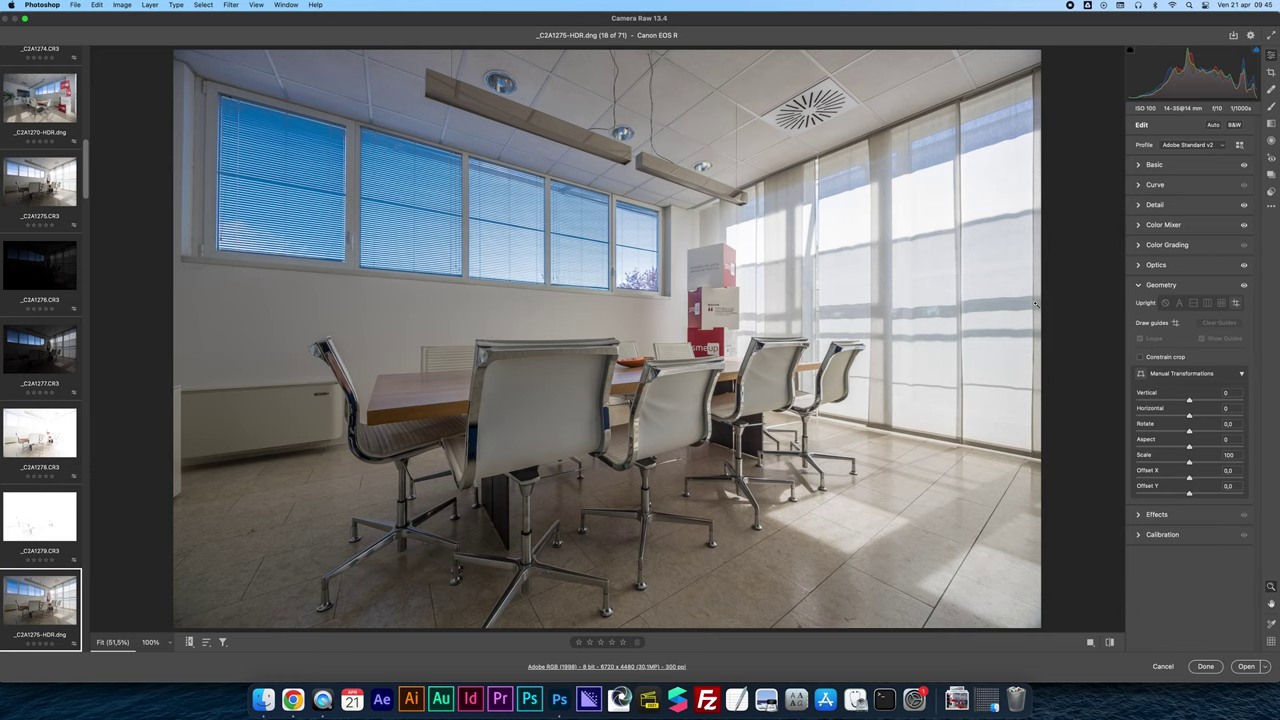
key(super+z)
key(super+shift+z)
key(Return)
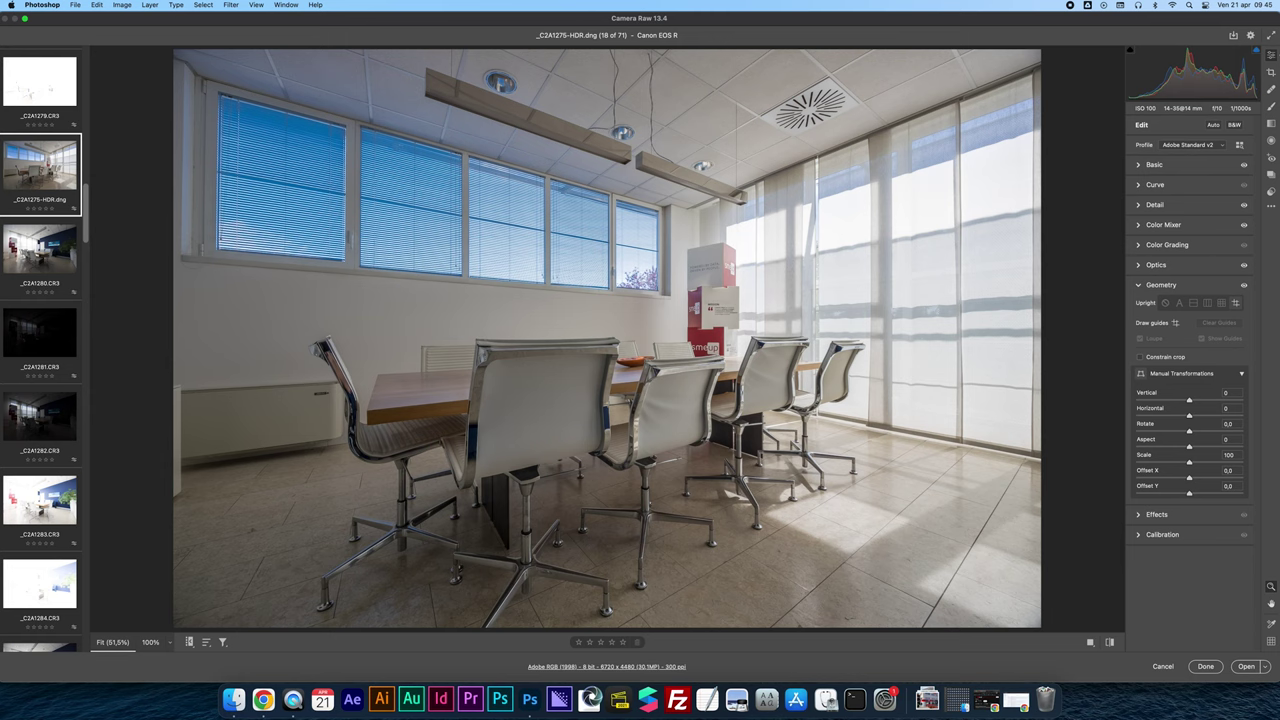
Merge the bracketed shots _C2A1280 to _C2A1284 to HDR, saving the result as _C2A1280-HDR.dng
click(46, 265)
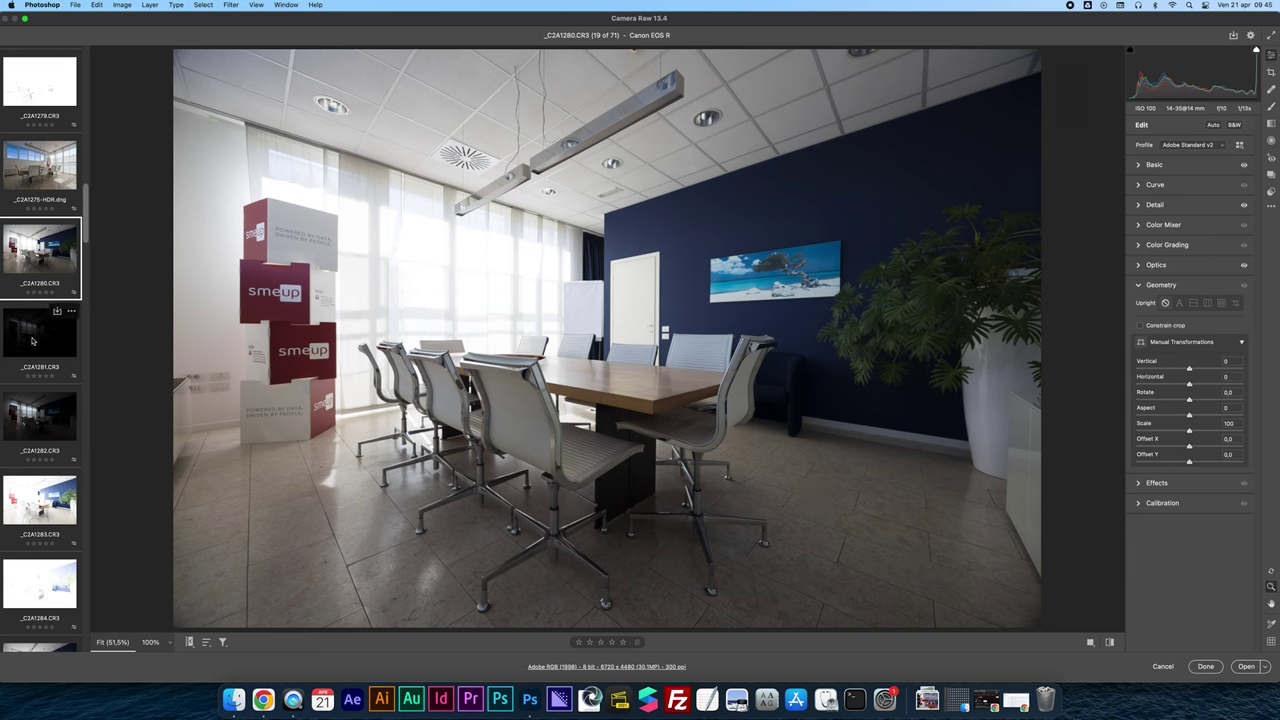
shift+click(40, 587)
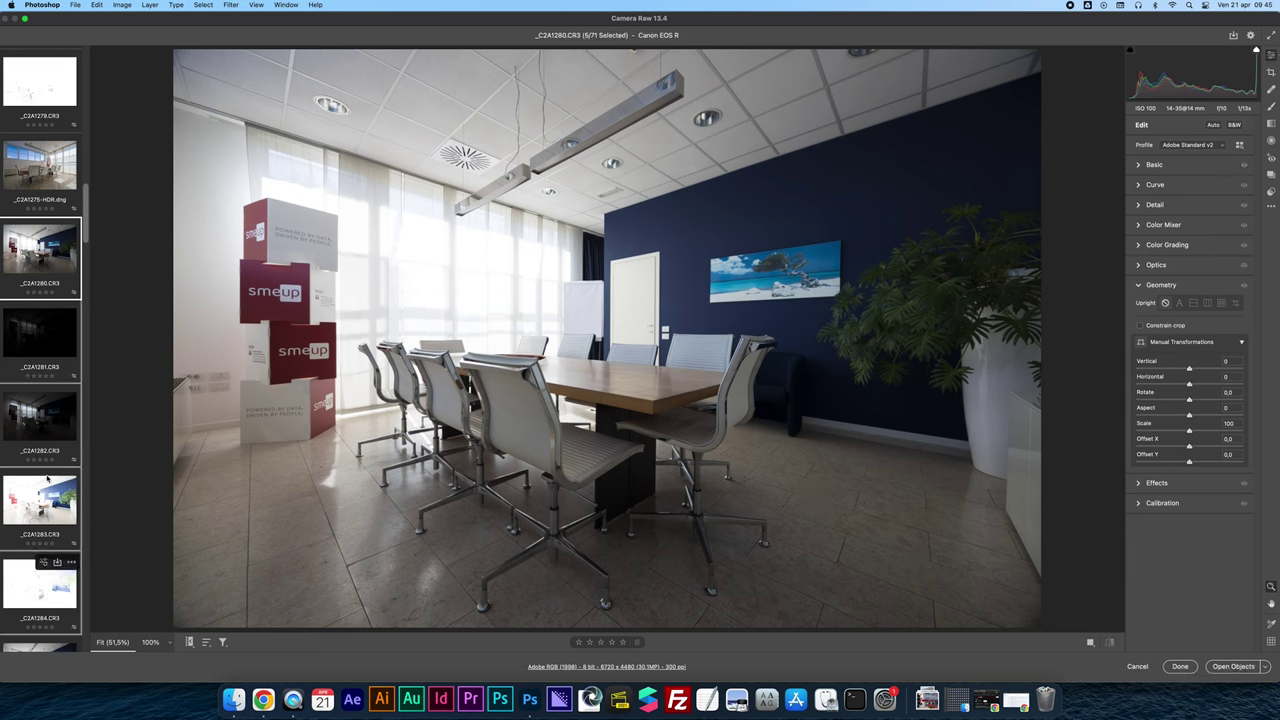
right_click(30, 266)
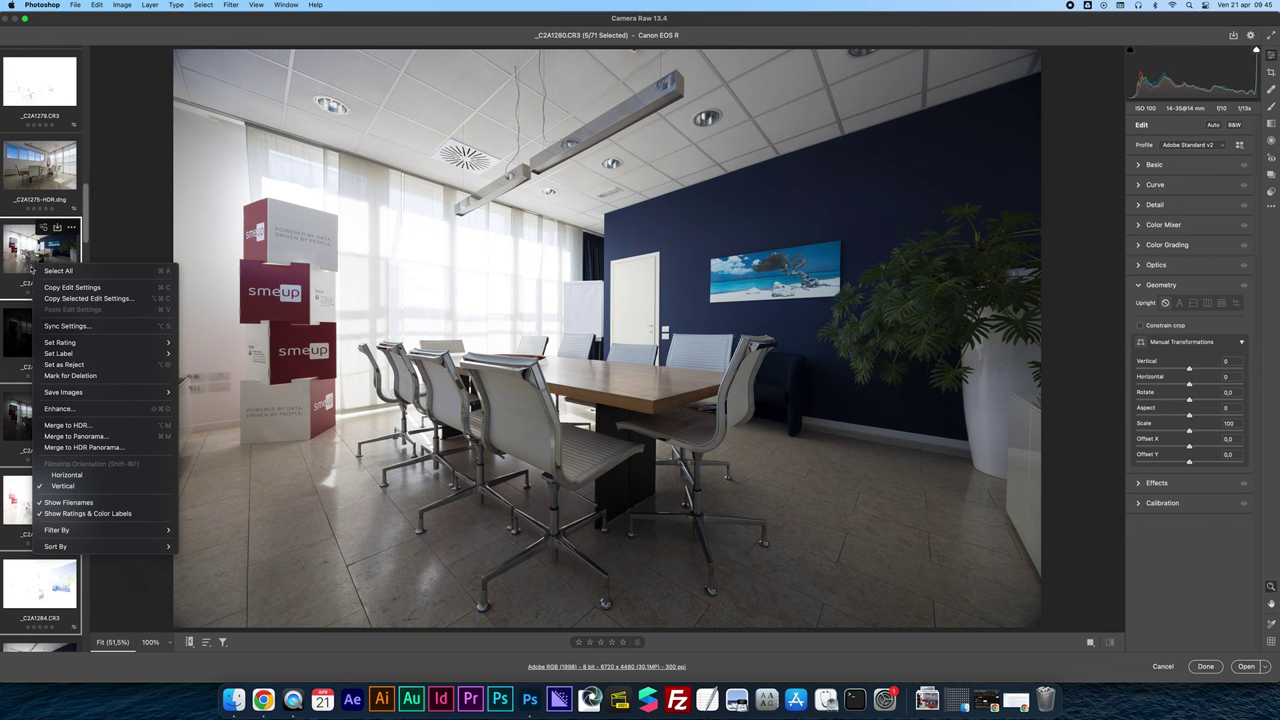
click(63, 427)
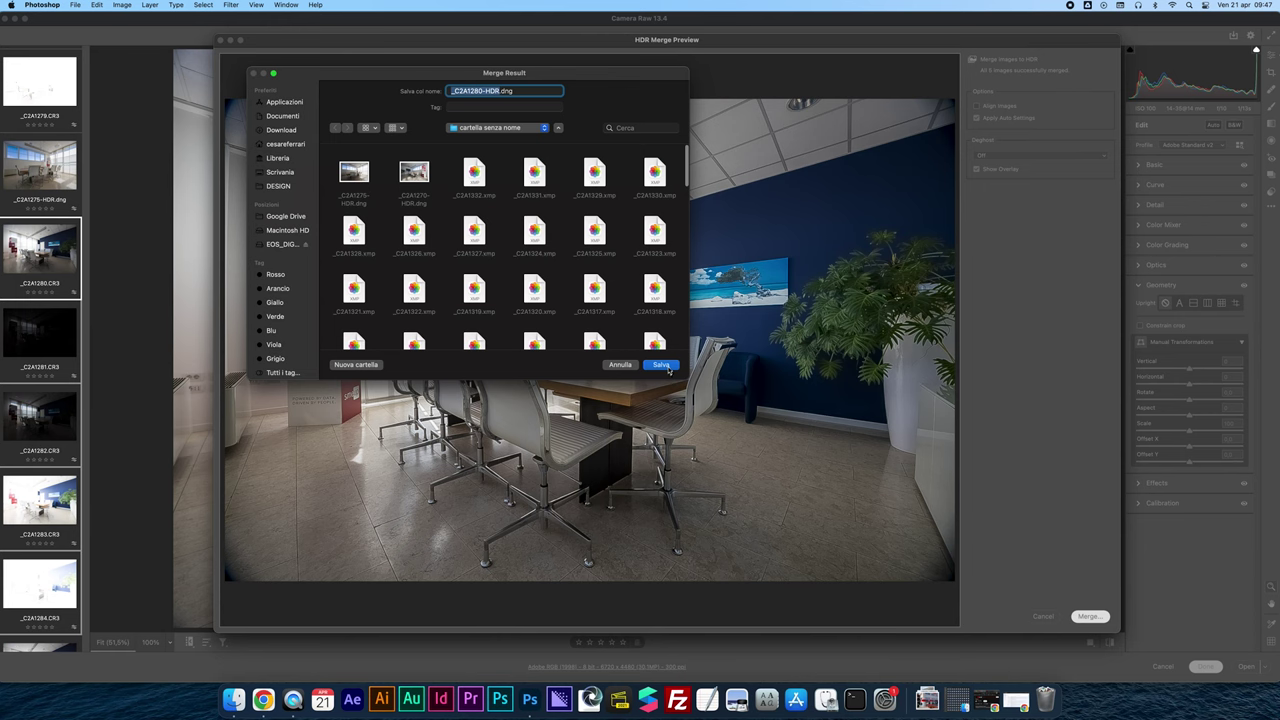
click(661, 364)
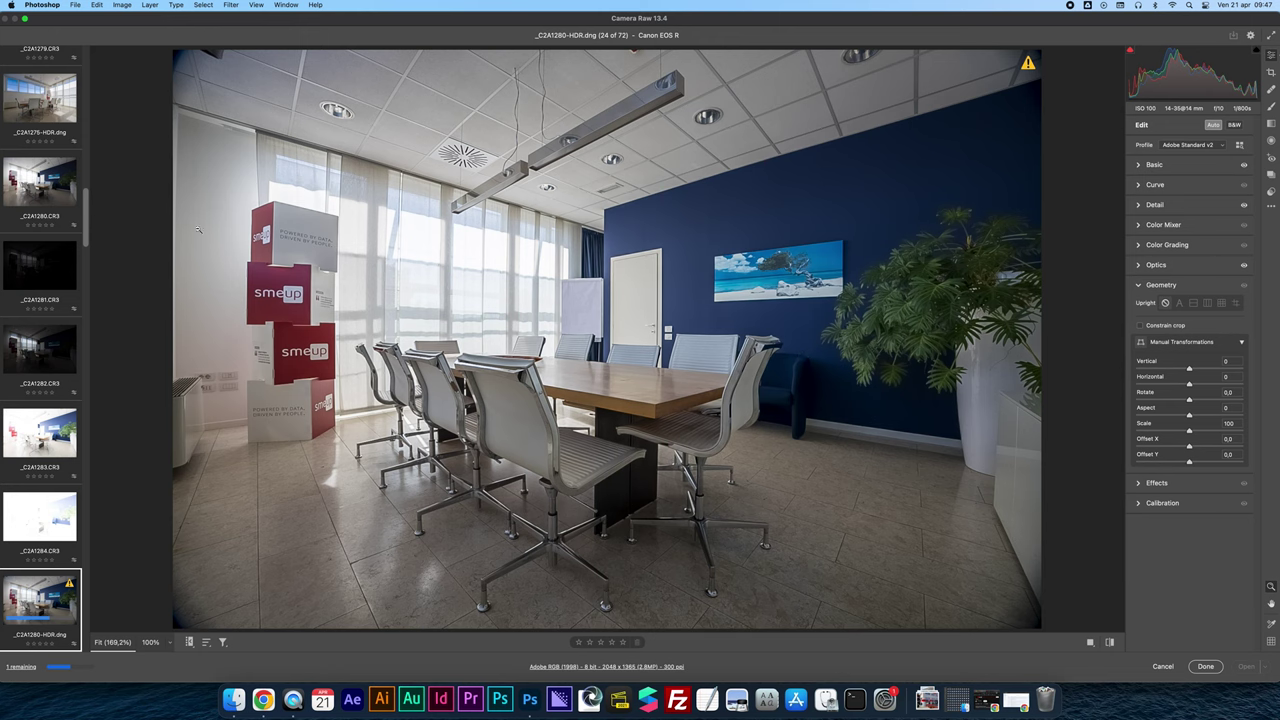
Synchronize the edit settings of _C2A1275-HDR.dng to _C2A1280-HDR.dng
mouse_move(46, 112)
click(46, 112)
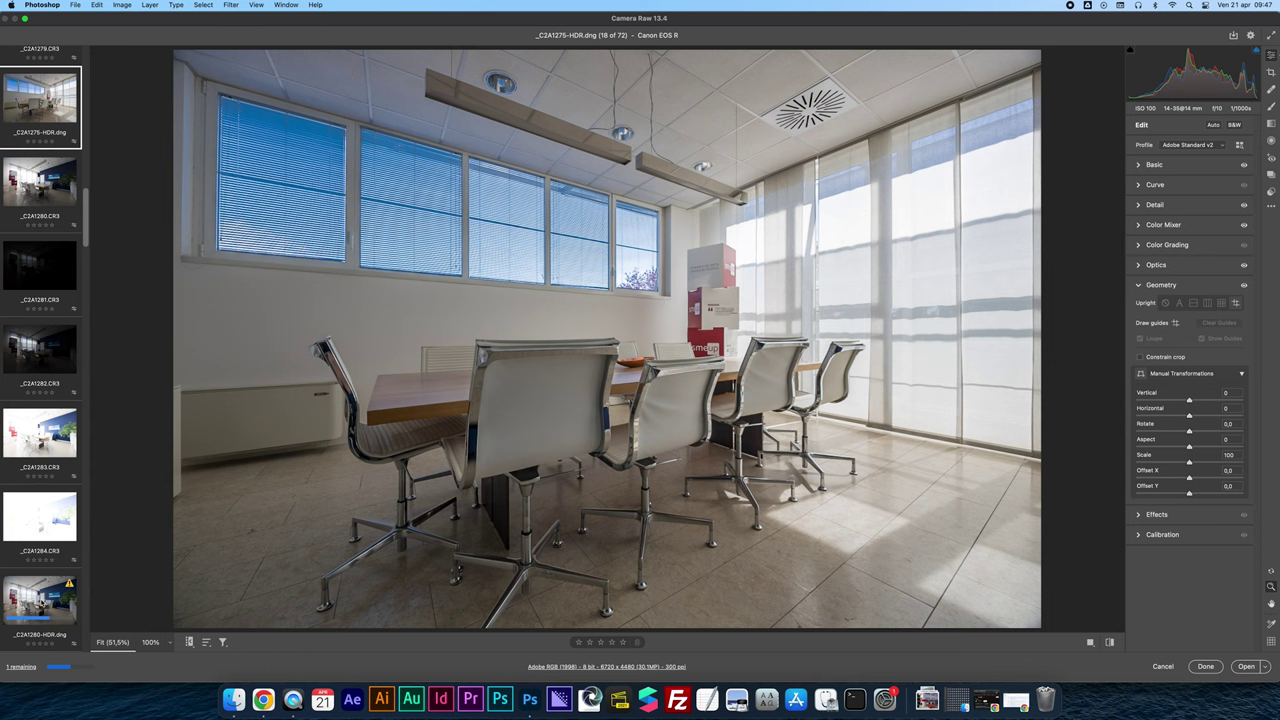
super+click(46, 578)
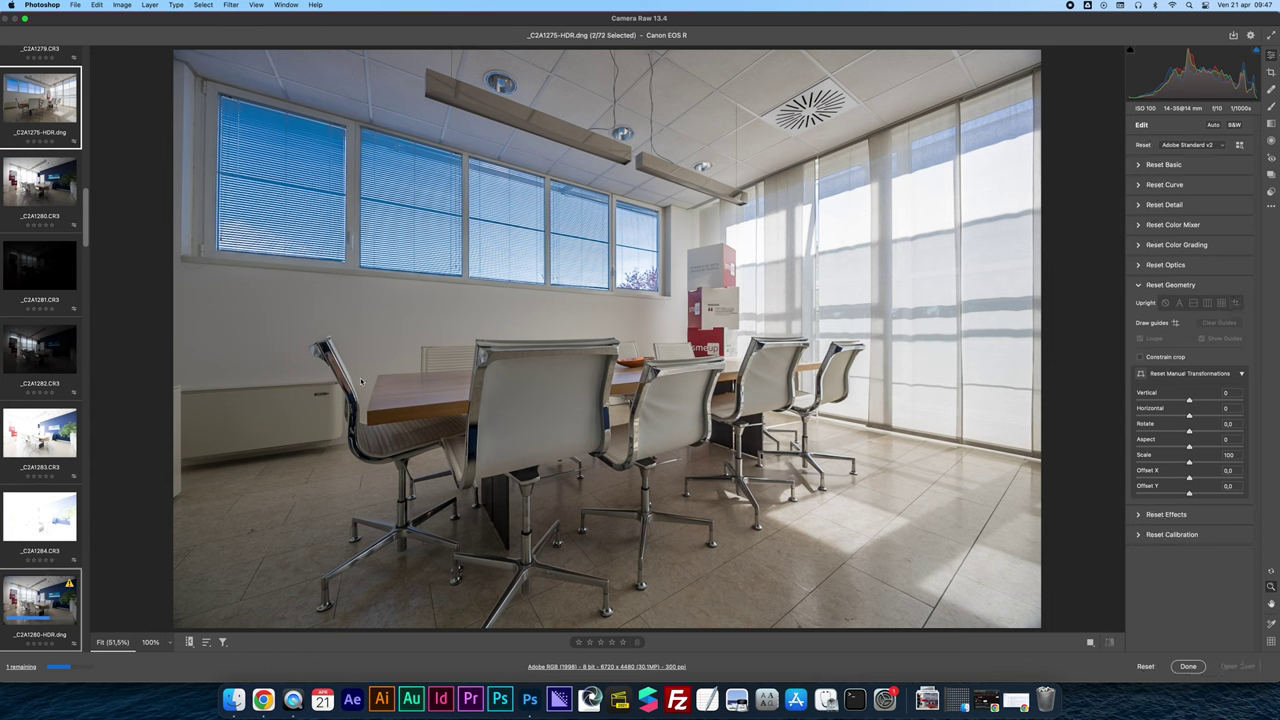
key(alt+s)
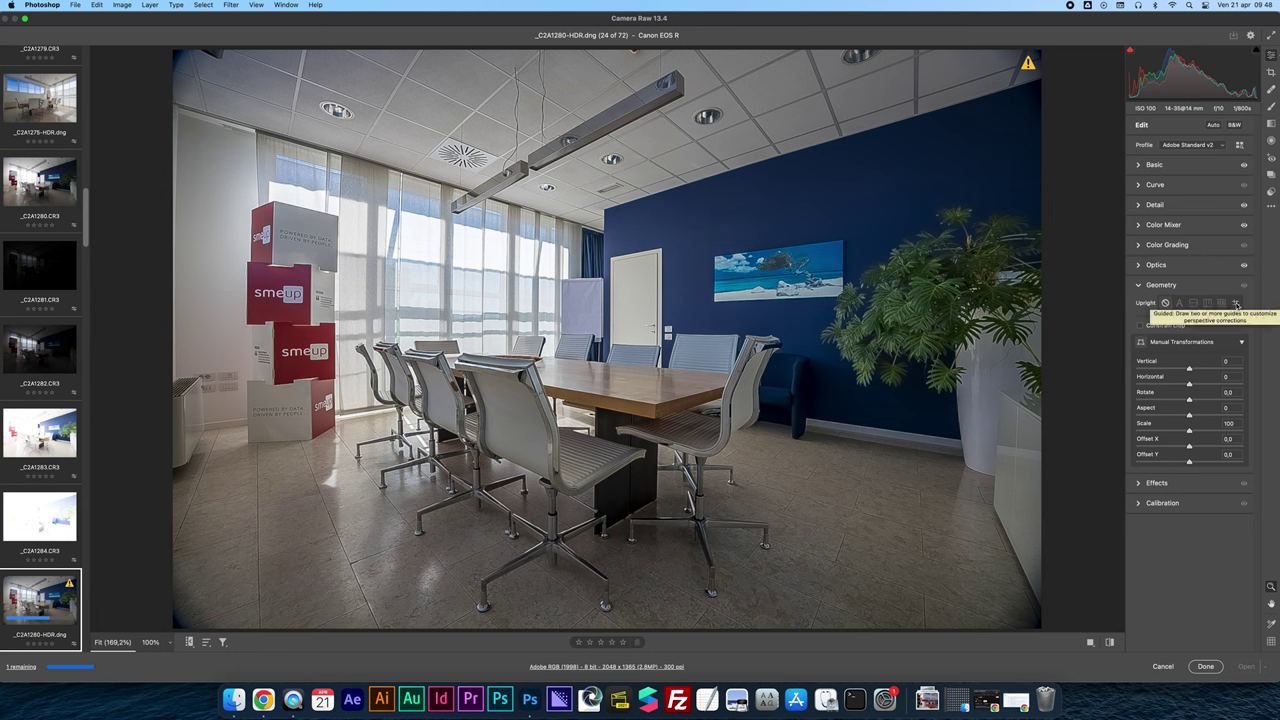
Apply Guided Upright to _C2A1280-HDR.dng, drawing vertical guides along the white cabinet's edge behind the plant pot and along the radiator's edge
click(1236, 303)
click(1156, 165)
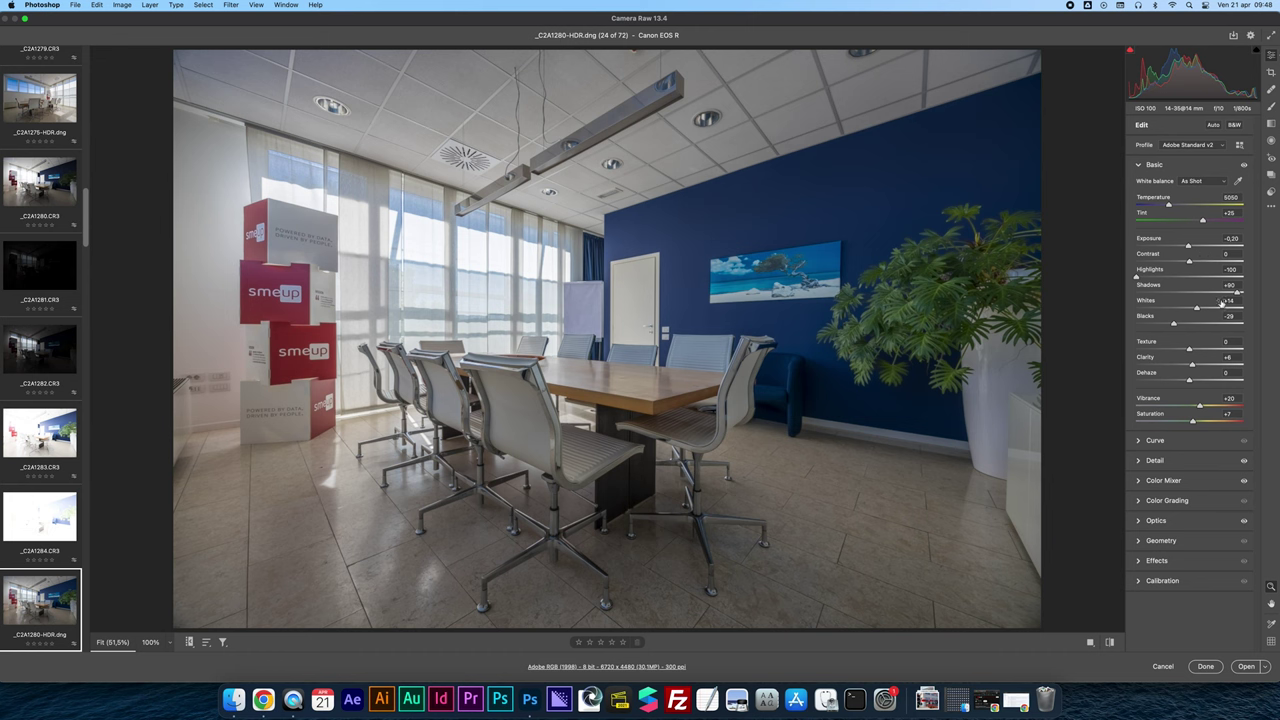
click(1158, 540)
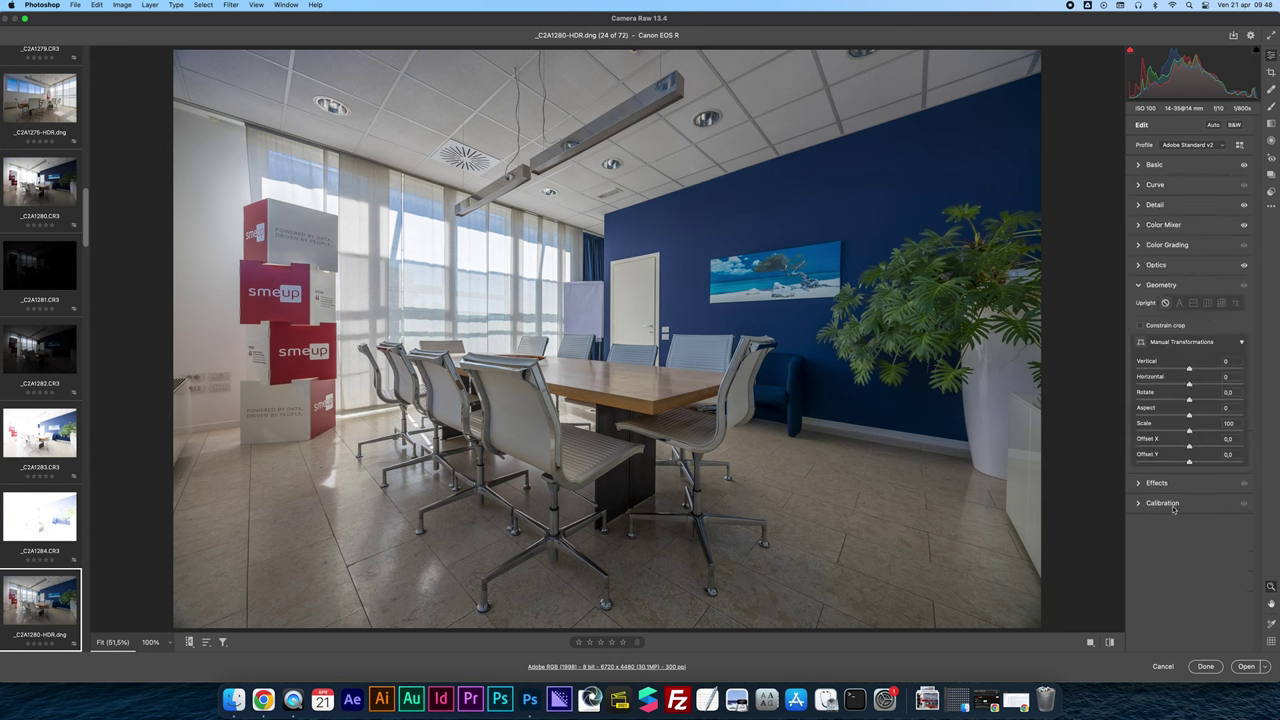
click(1237, 303)
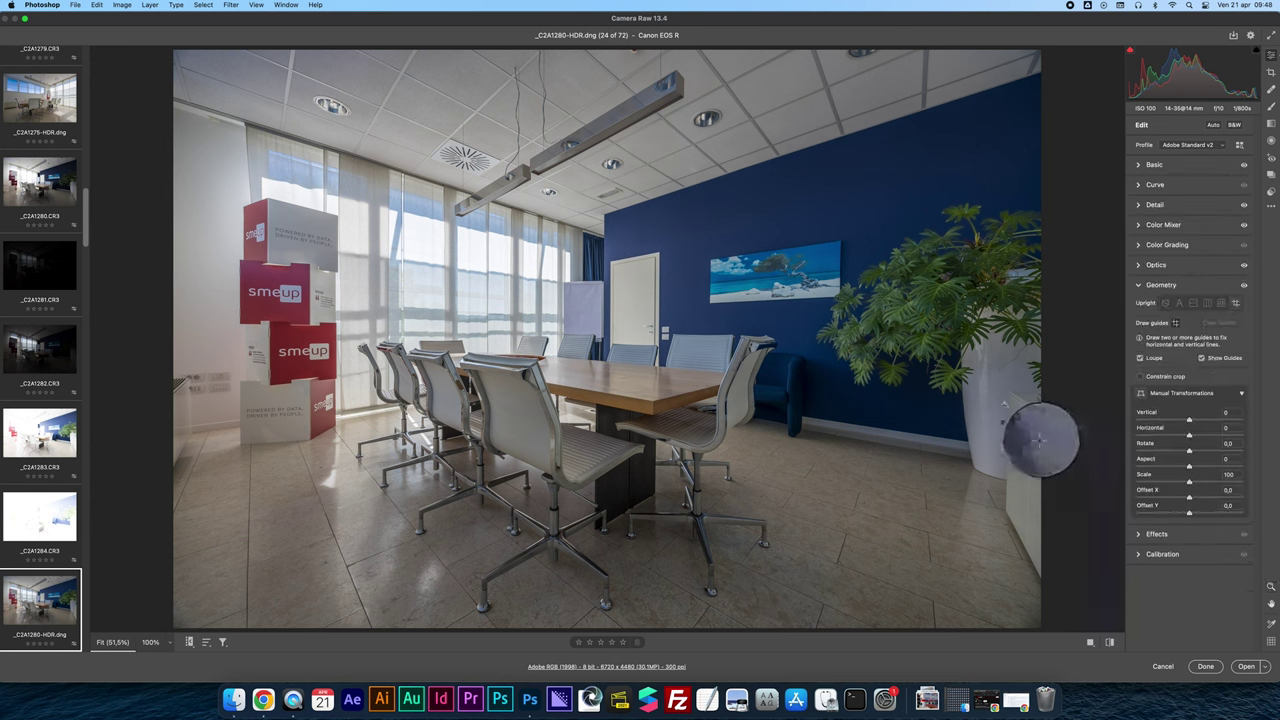
drag(1008, 396, 1006, 492)
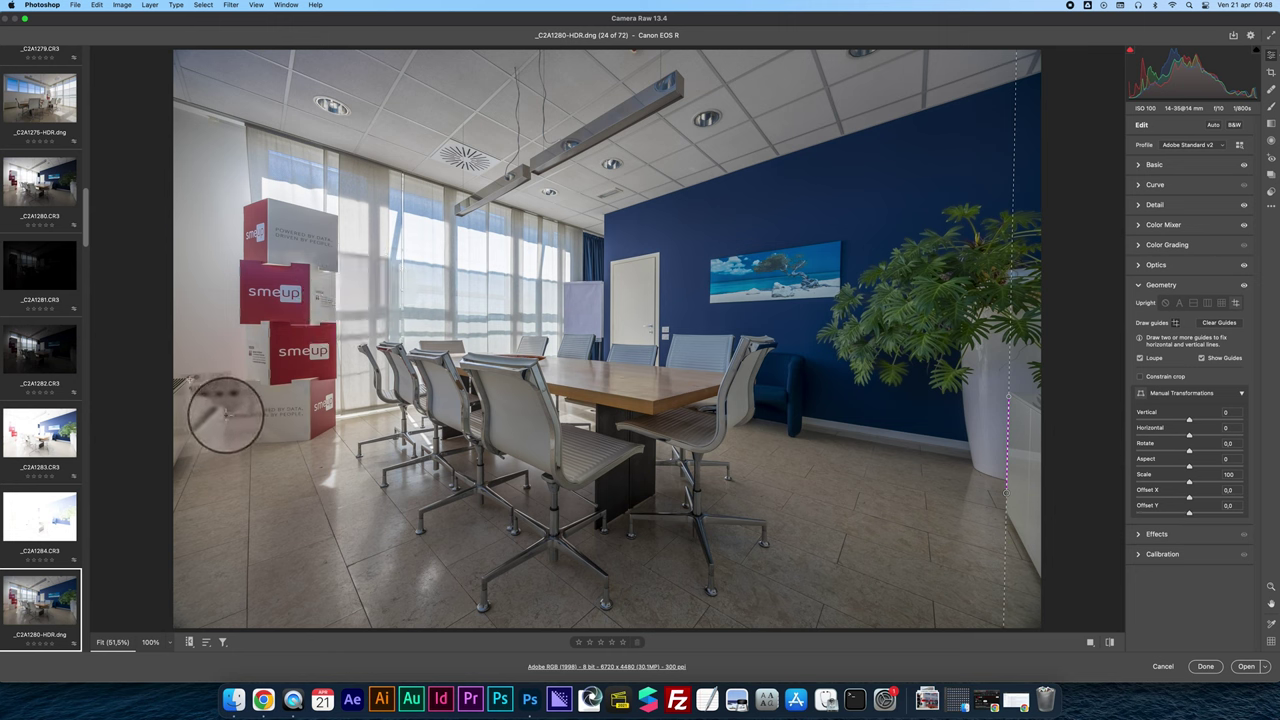
drag(188, 377, 193, 428)
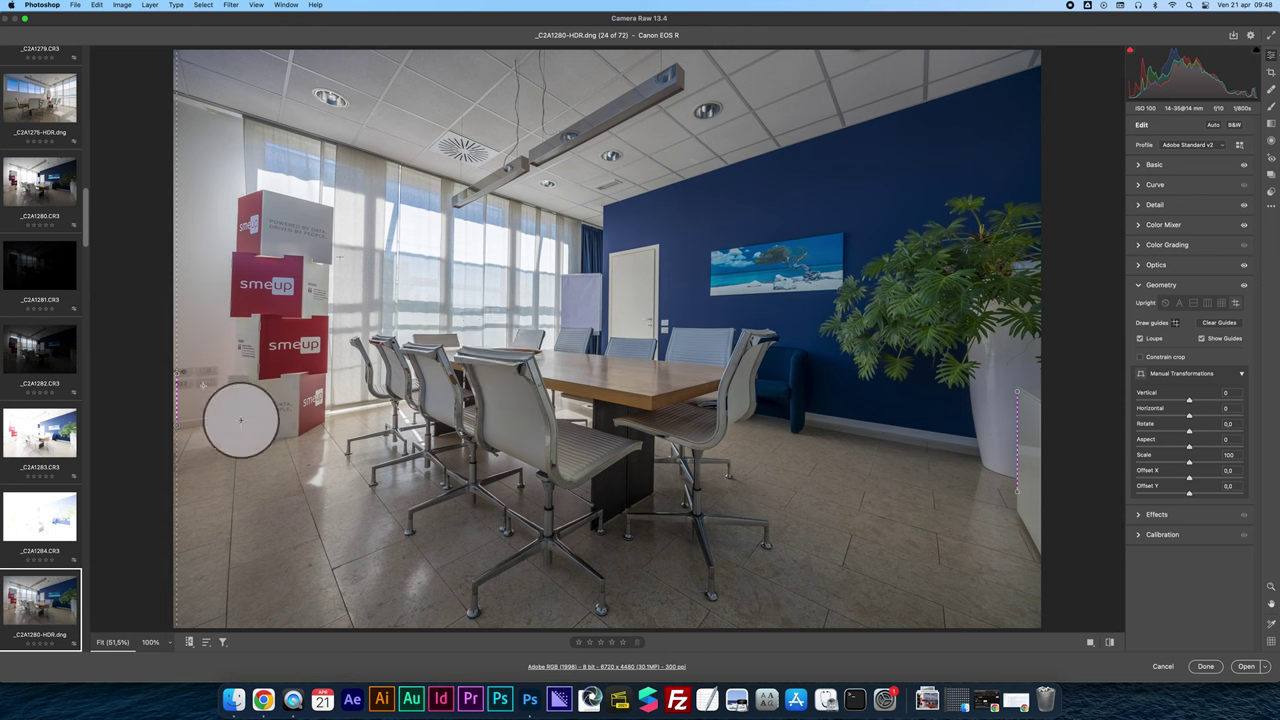
Reposition the radiator-side guide onto the wall corner beside the stacked red and white boxes, fine-tune its ends, and compare the straightening with the uncorrected view
drag(206, 410, 254, 347)
drag(223, 303, 232, 271)
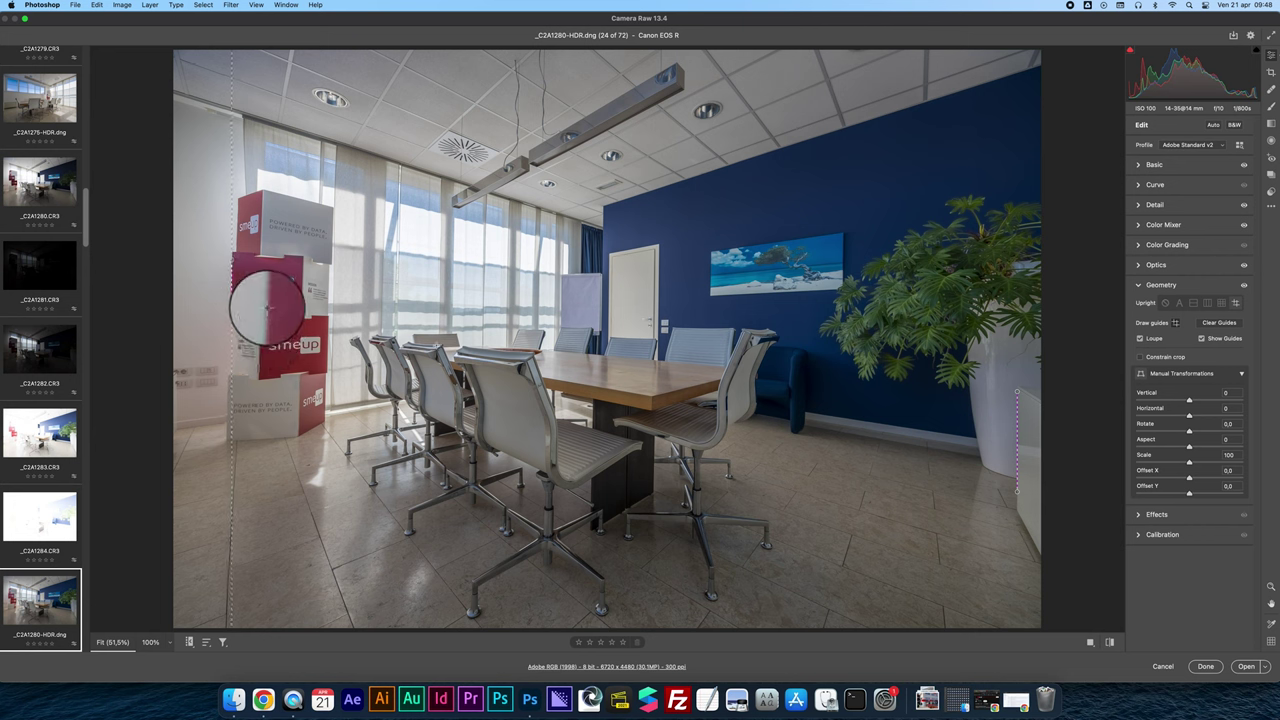
drag(267, 305, 264, 449)
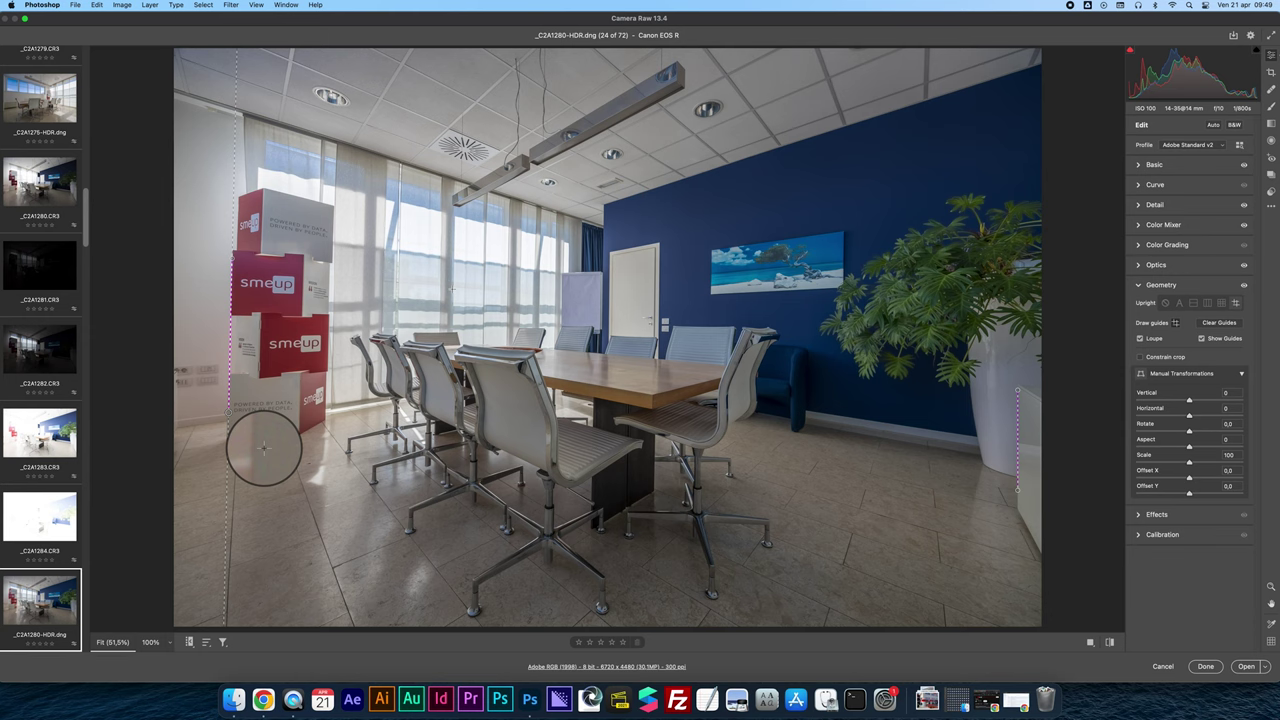
drag(264, 449, 264, 449)
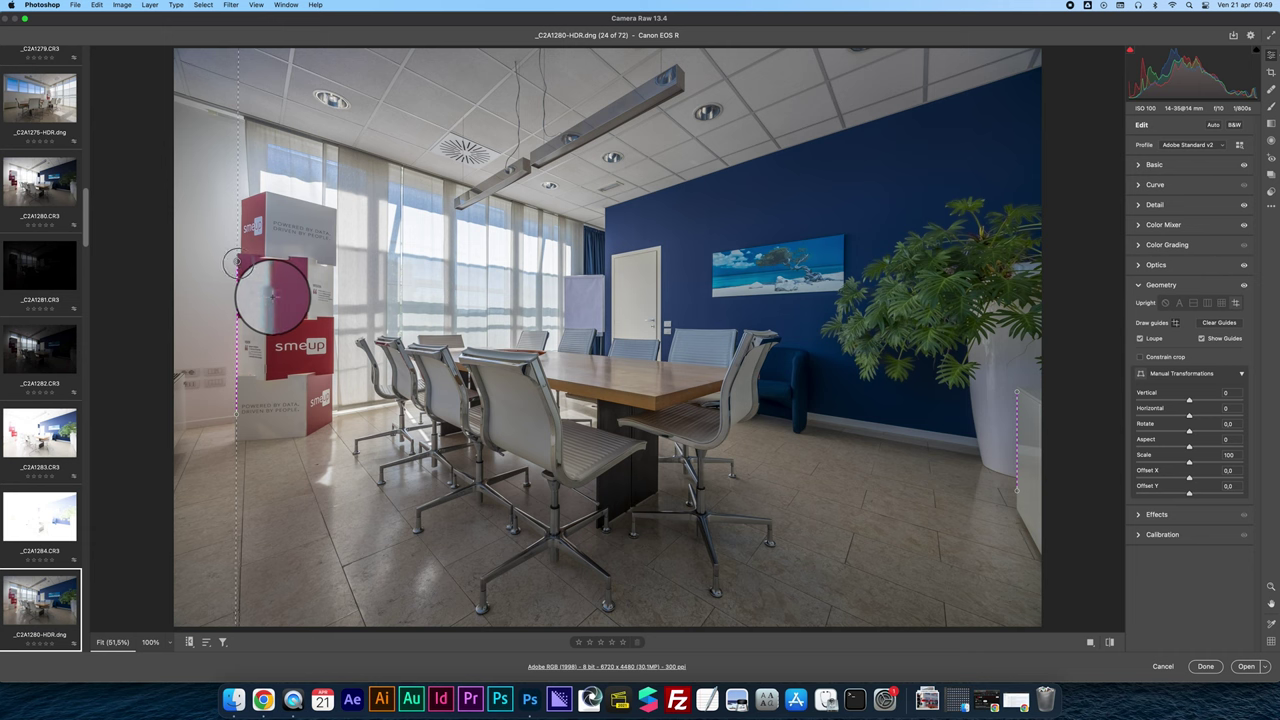
drag(239, 263, 238, 261)
drag(238, 261, 238, 261)
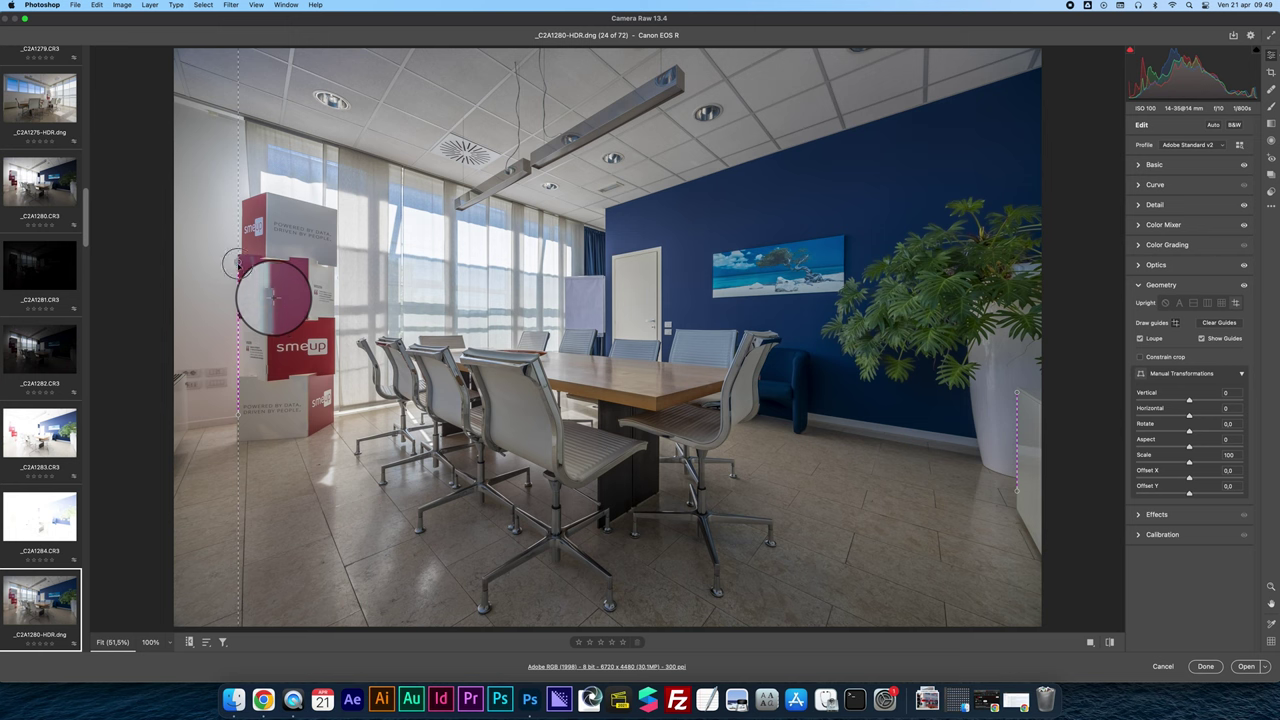
drag(238, 263, 238, 263)
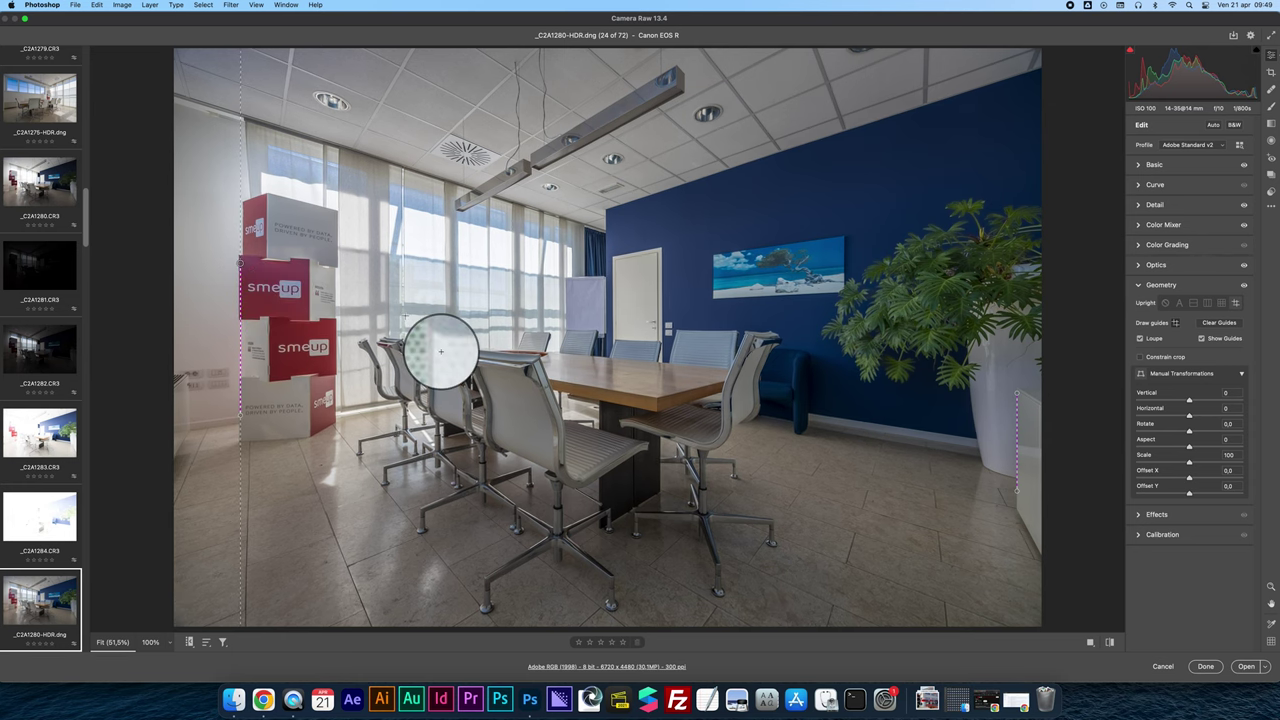
key(shift+t)
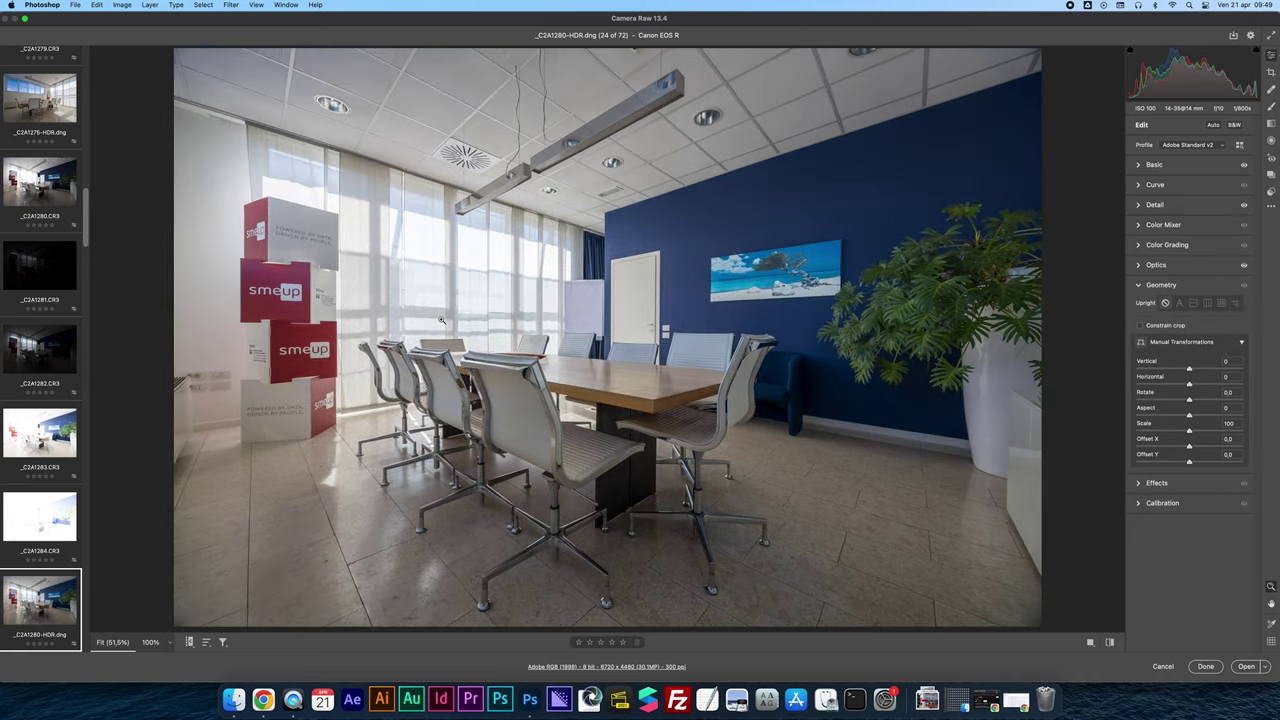
drag(446, 322, 551, 320)
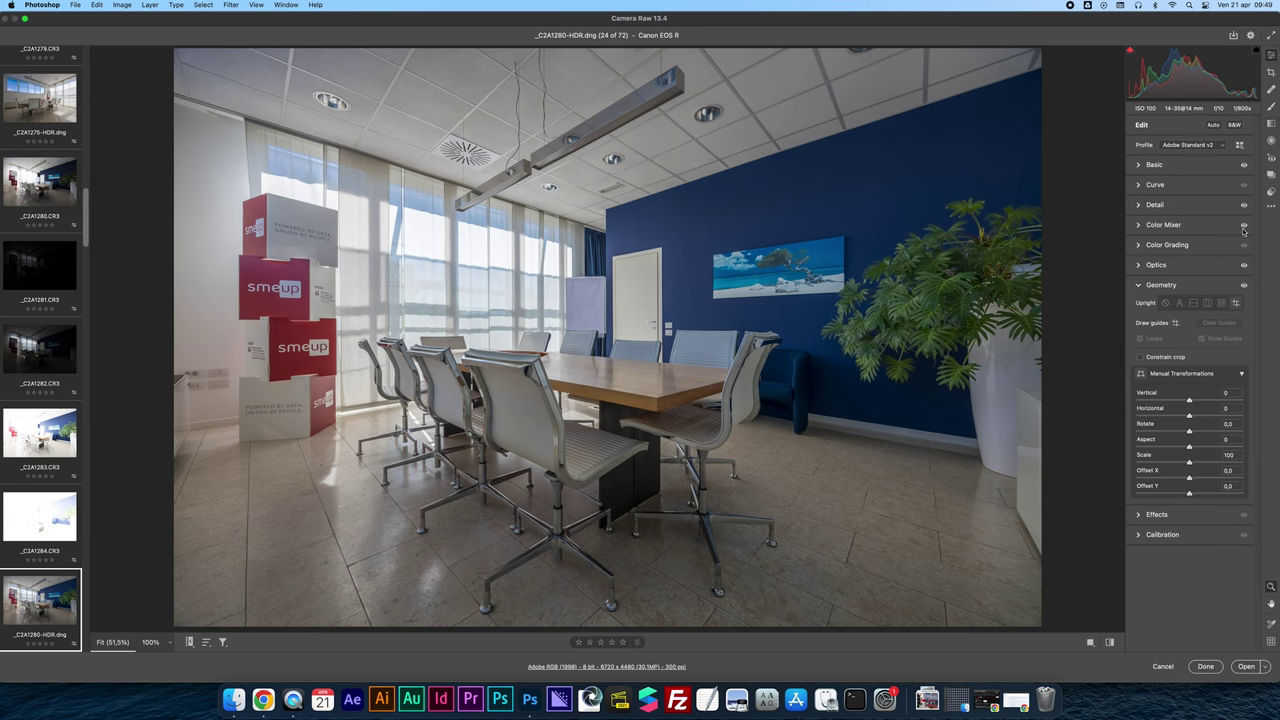
Lighten the blue-wall side of _C2A1280-HDR.dng with a horizontal graduated filter fading in towards the plant, using Exposure +0.05 and Shadows +5
click(1272, 124)
drag(908, 386, 620, 387)
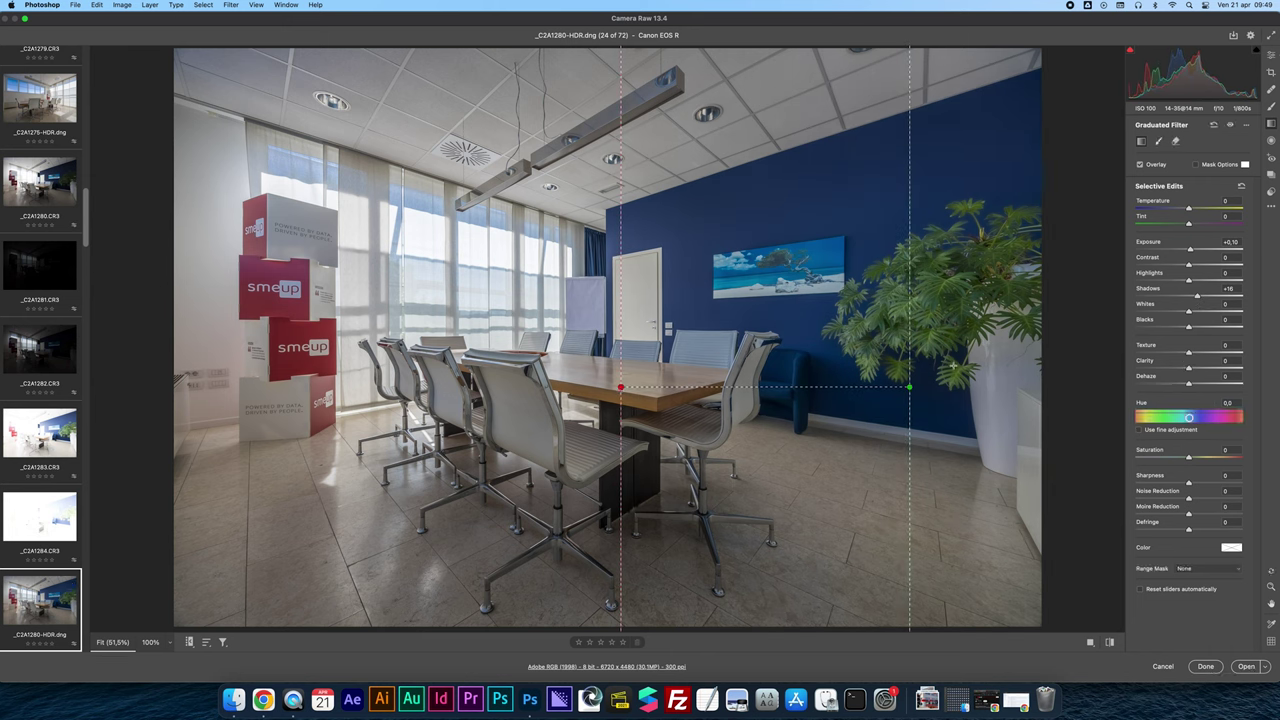
drag(910, 389, 835, 390)
drag(1198, 296, 1191, 298)
click(1190, 250)
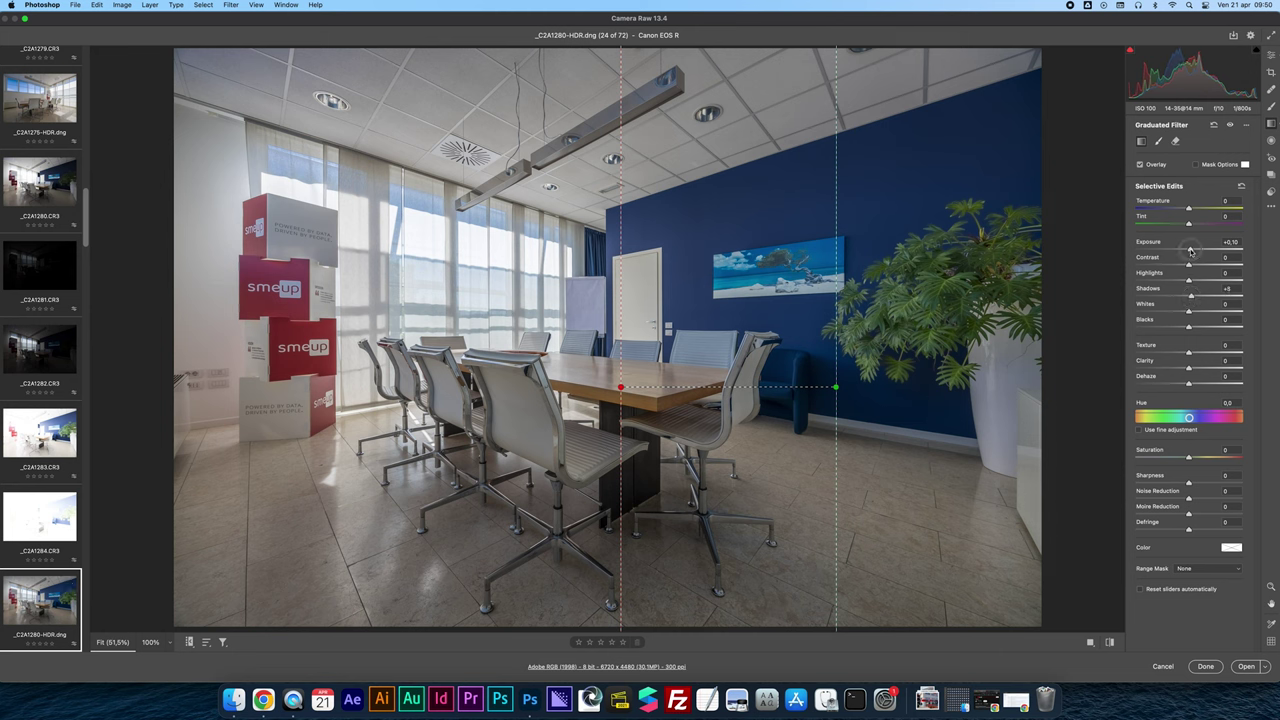
drag(1191, 250, 1189, 251)
click(1076, 291)
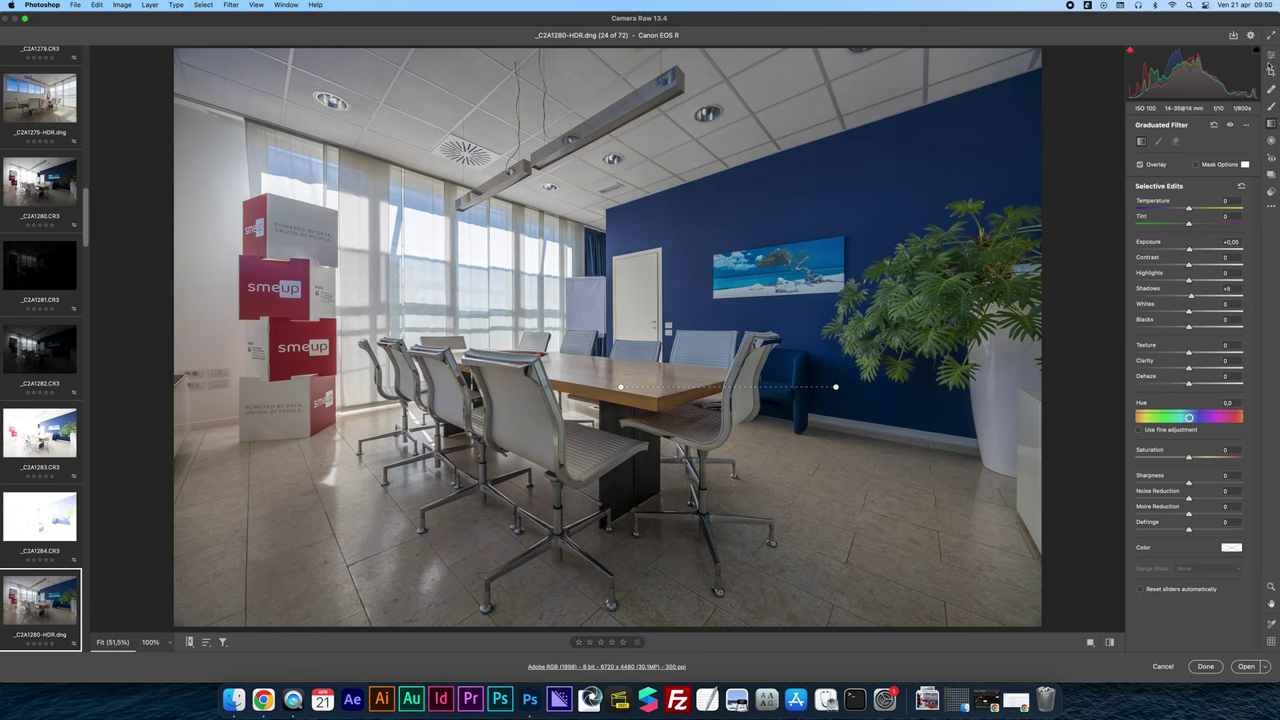
click(1271, 53)
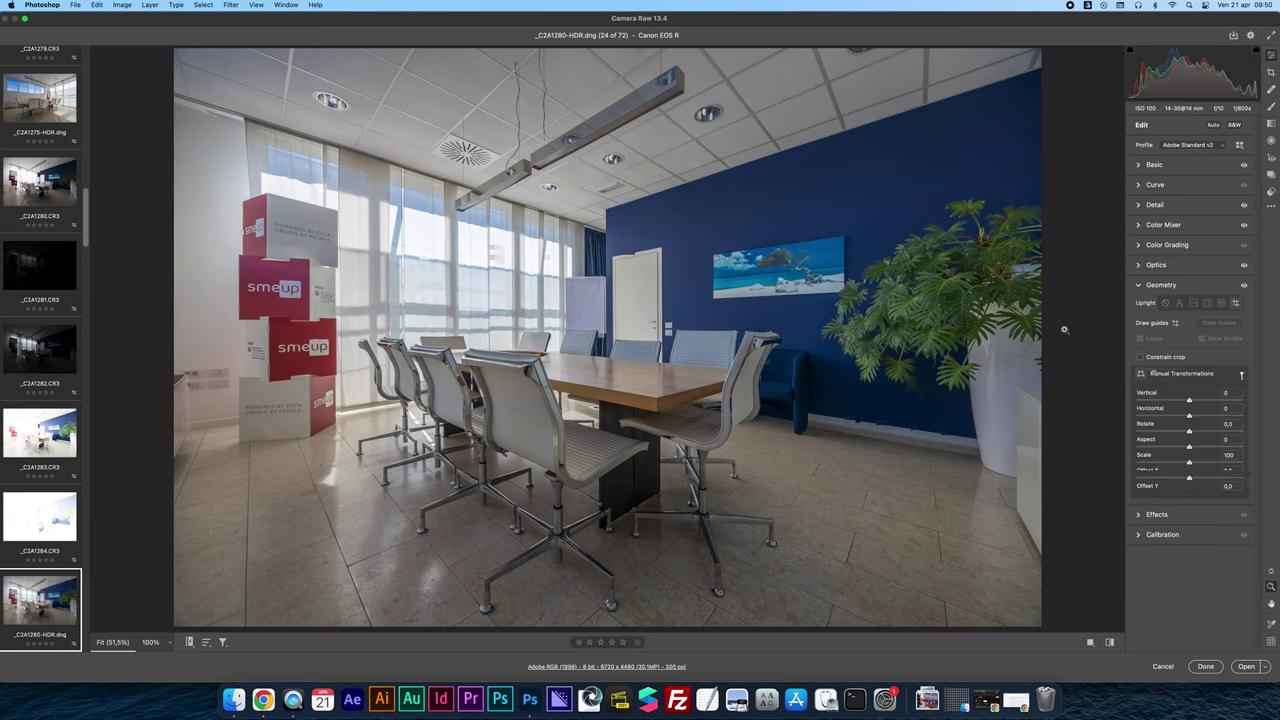
key(super+z)
key(super+shift+z)
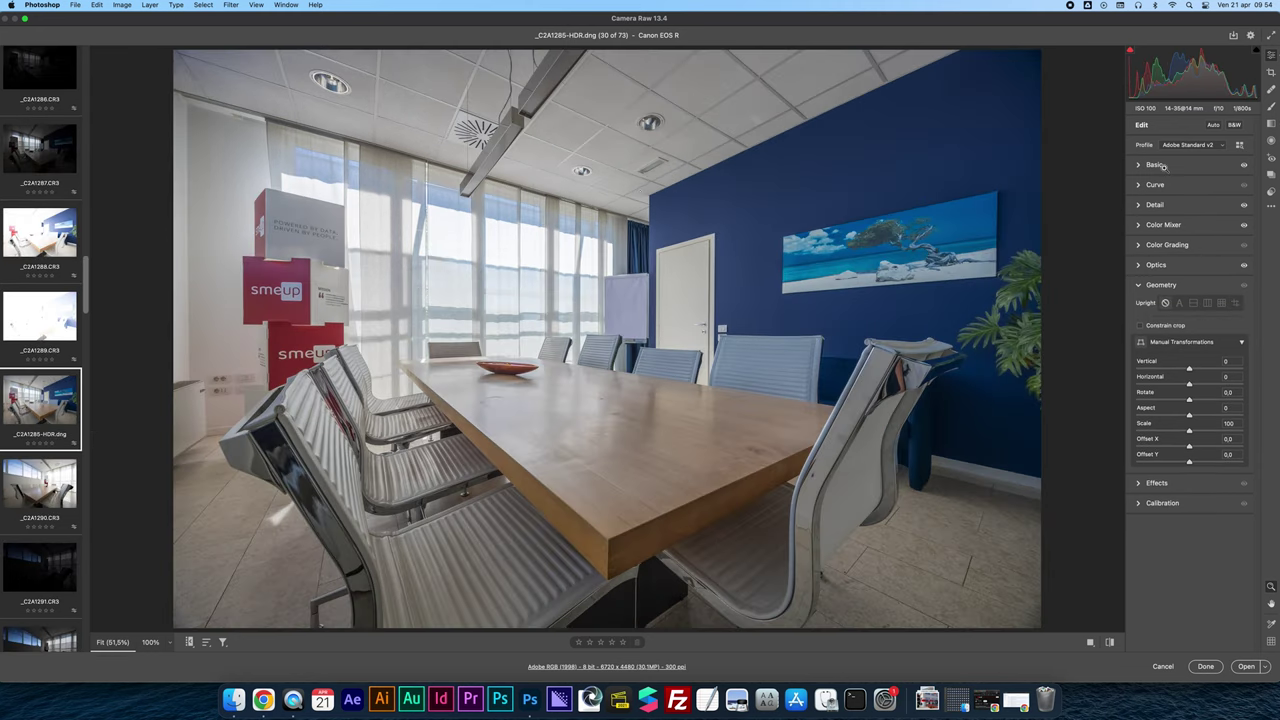
Straighten _C2A1285-HDR.dng with Guided Upright, placing vertical guides along the white wall's outer edge and the door frame's edge beside the blue wall
click(1235, 307)
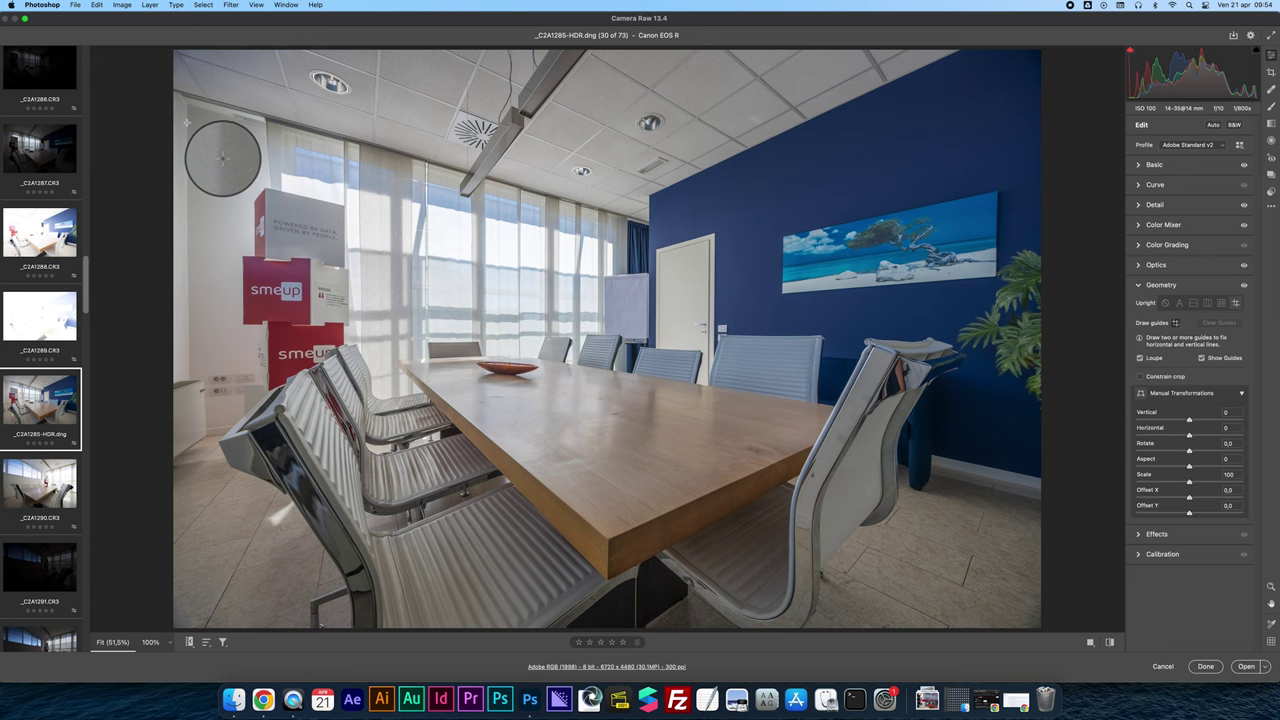
drag(186, 124, 196, 381)
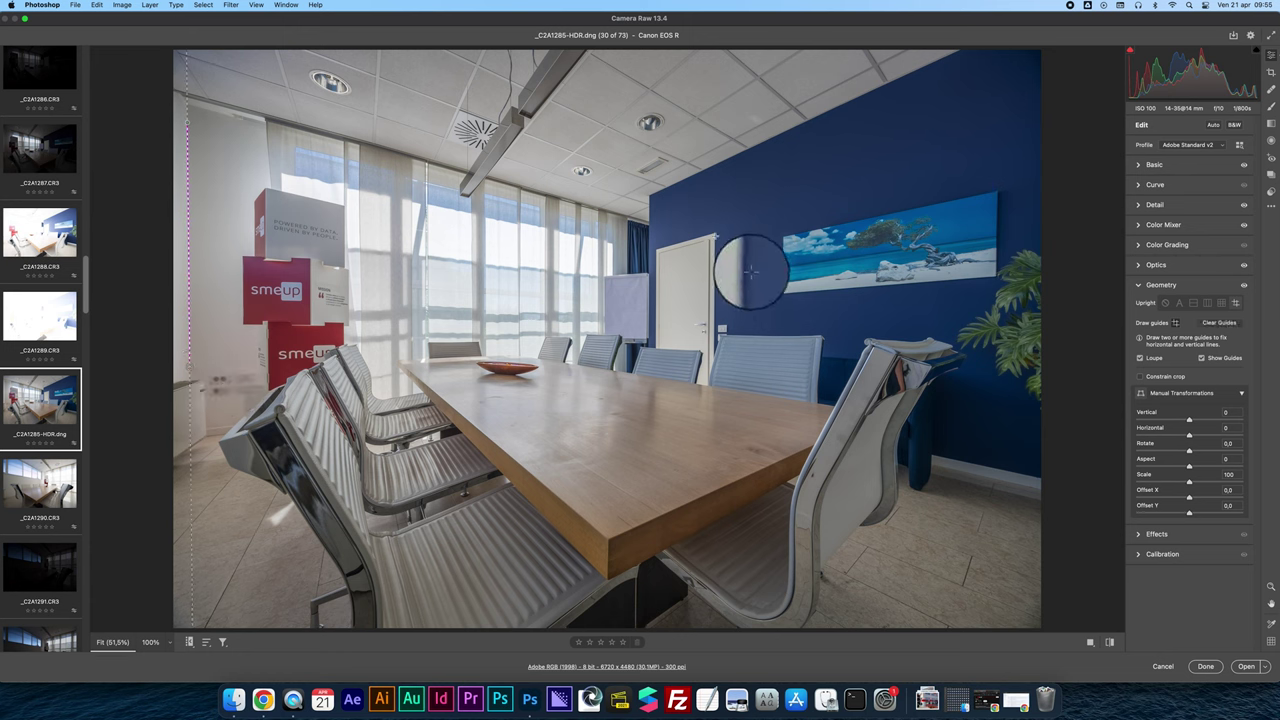
drag(712, 236, 713, 350)
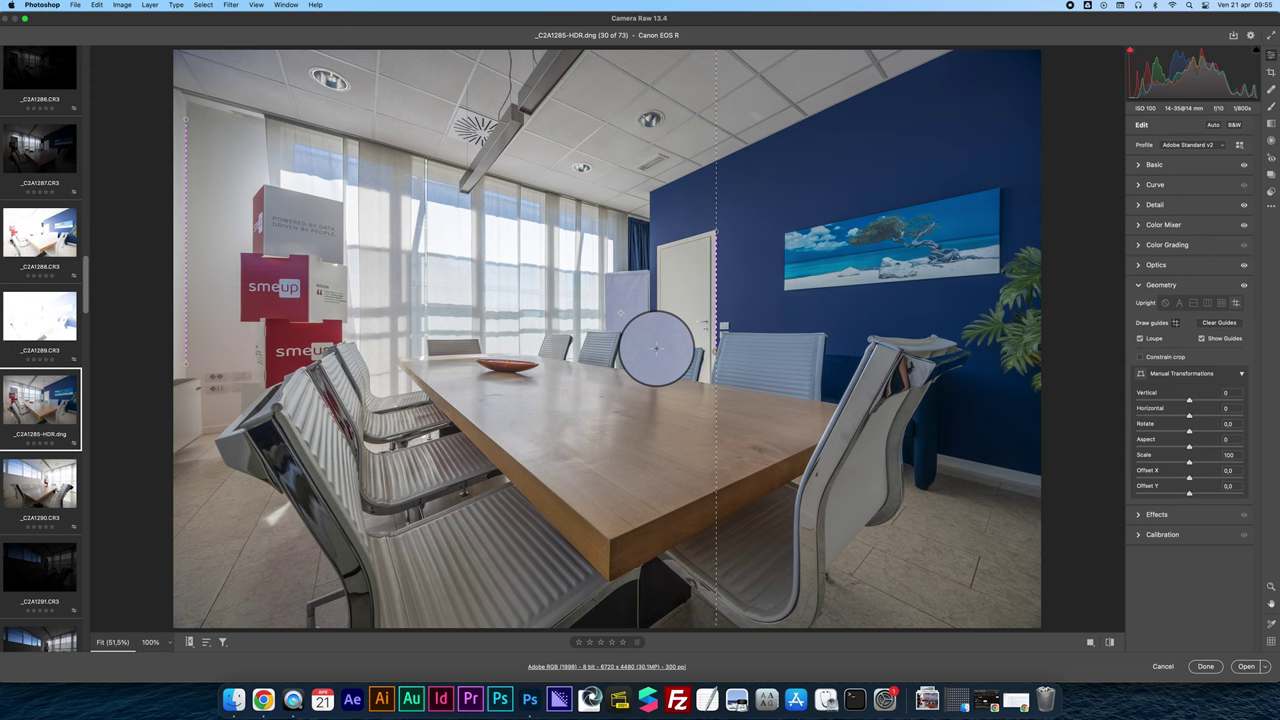
key(shift+t)
Desaturate the colored reflection in the front chair's chrome frame with an adjustment brush reset to default values and Saturation -100
click(912, 380)
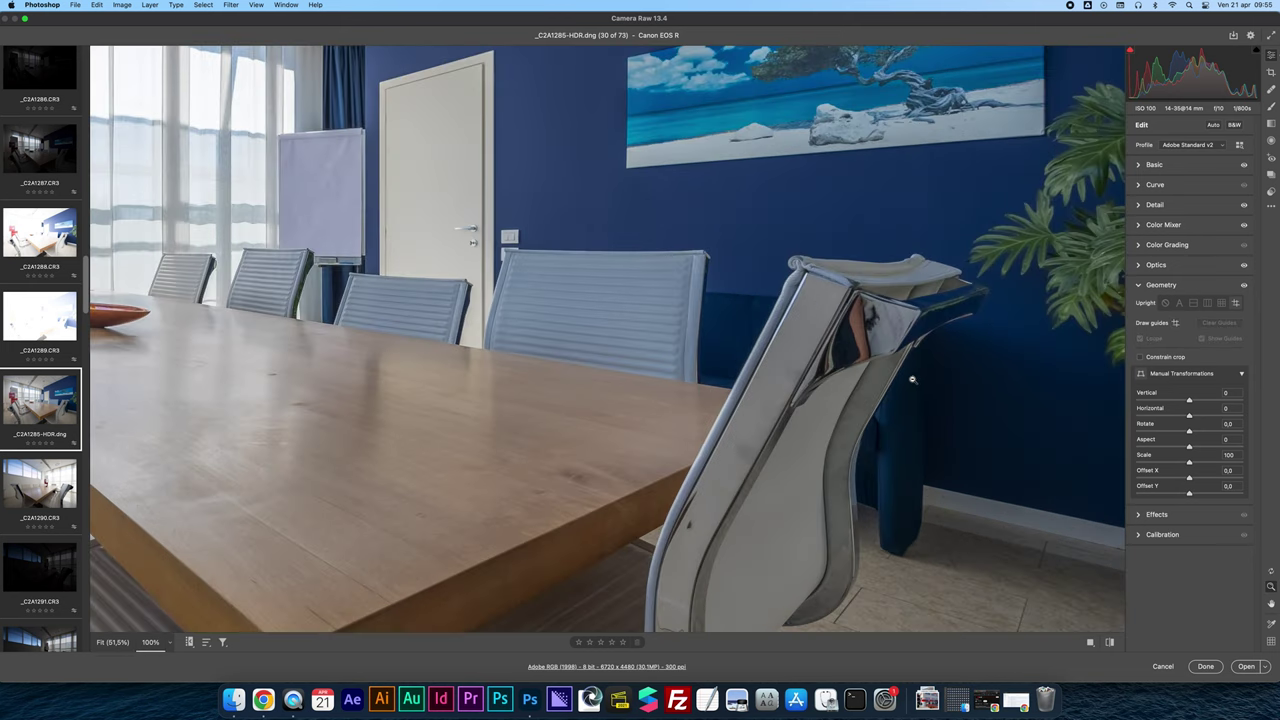
click(1272, 105)
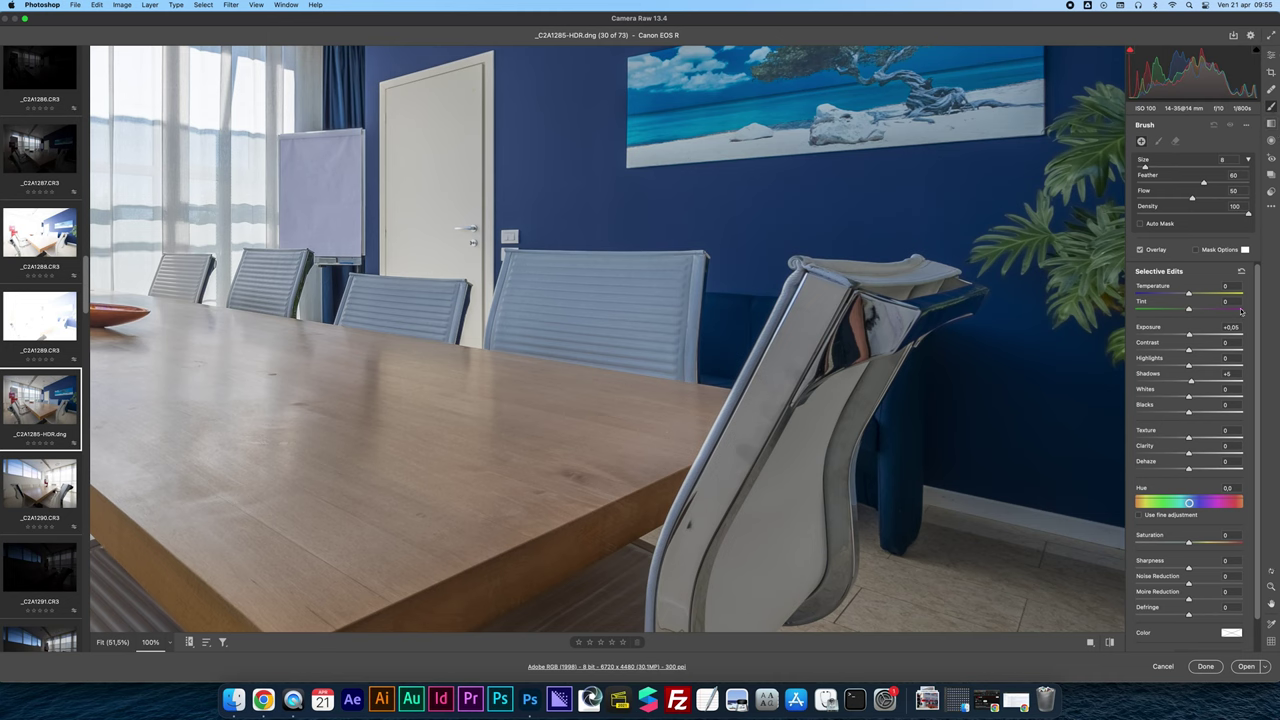
click(1241, 271)
drag(1188, 543, 1100, 535)
click(852, 318)
mouse_move(824, 370)
mouse_down()
mouse_move(834, 366)
mouse_move(822, 358)
mouse_move(840, 357)
mouse_up()
mouse_move(824, 376)
mouse_down()
mouse_move(845, 355)
mouse_move(846, 303)
mouse_move(860, 356)
mouse_move(826, 352)
mouse_move(852, 358)
mouse_move(880, 302)
mouse_move(862, 310)
mouse_move(896, 358)
mouse_move(826, 347)
mouse_move(854, 359)
mouse_move(855, 290)
mouse_move(912, 322)
mouse_move(920, 304)
mouse_move(906, 346)
mouse_up()
click(1272, 57)
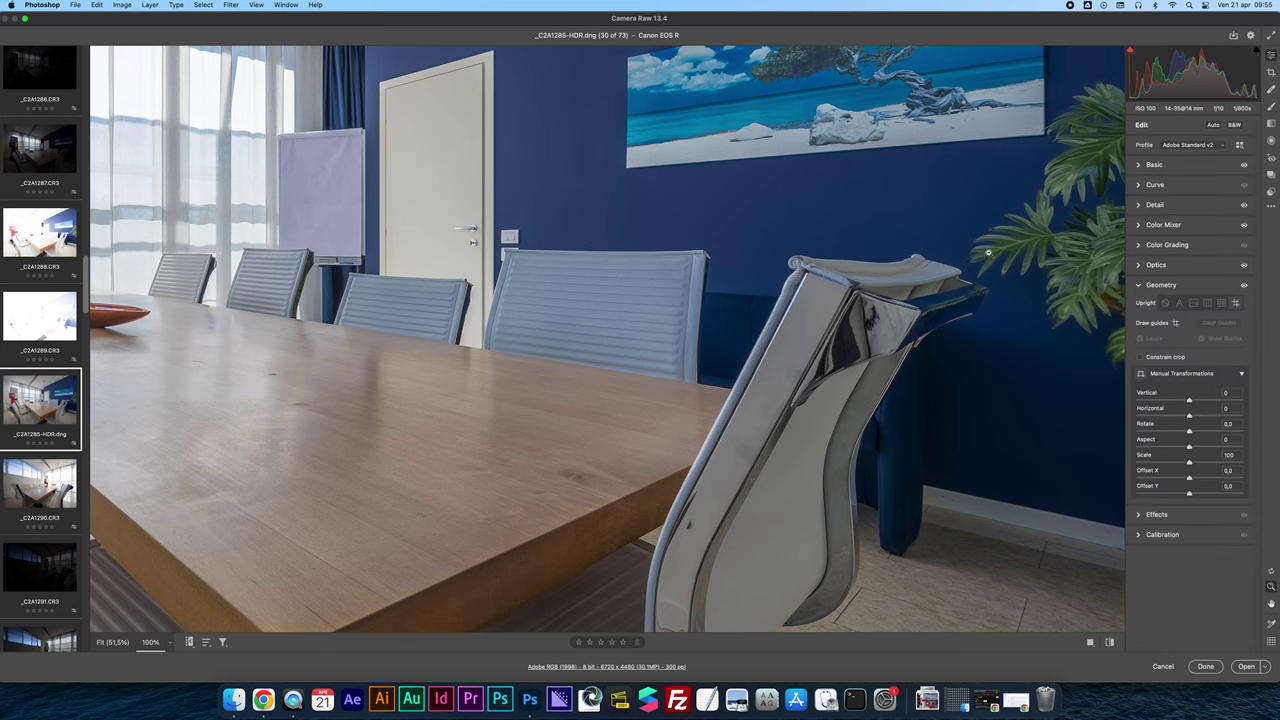
click(988, 252)
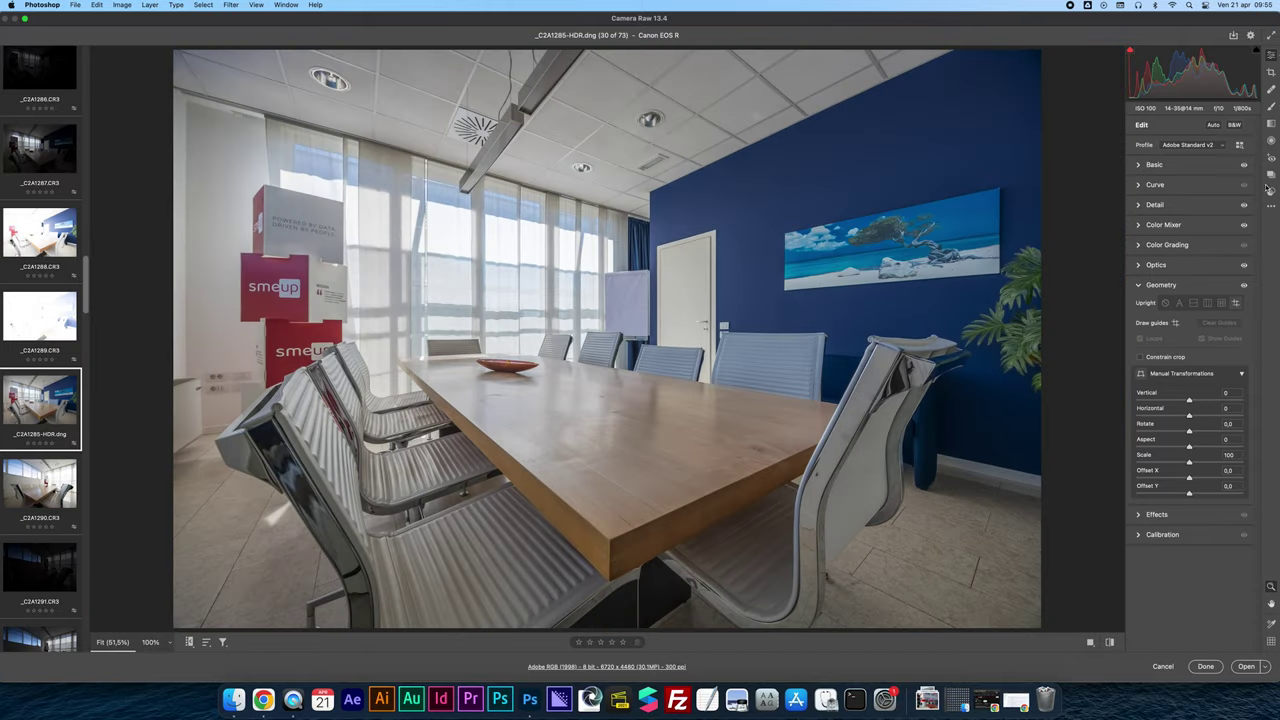
Add a horizontal graduated filter over the blue-wall side of _C2A1285-HDR.dng, reset its selective edits, and set Shadows to +10
click(1271, 125)
drag(913, 330, 690, 329)
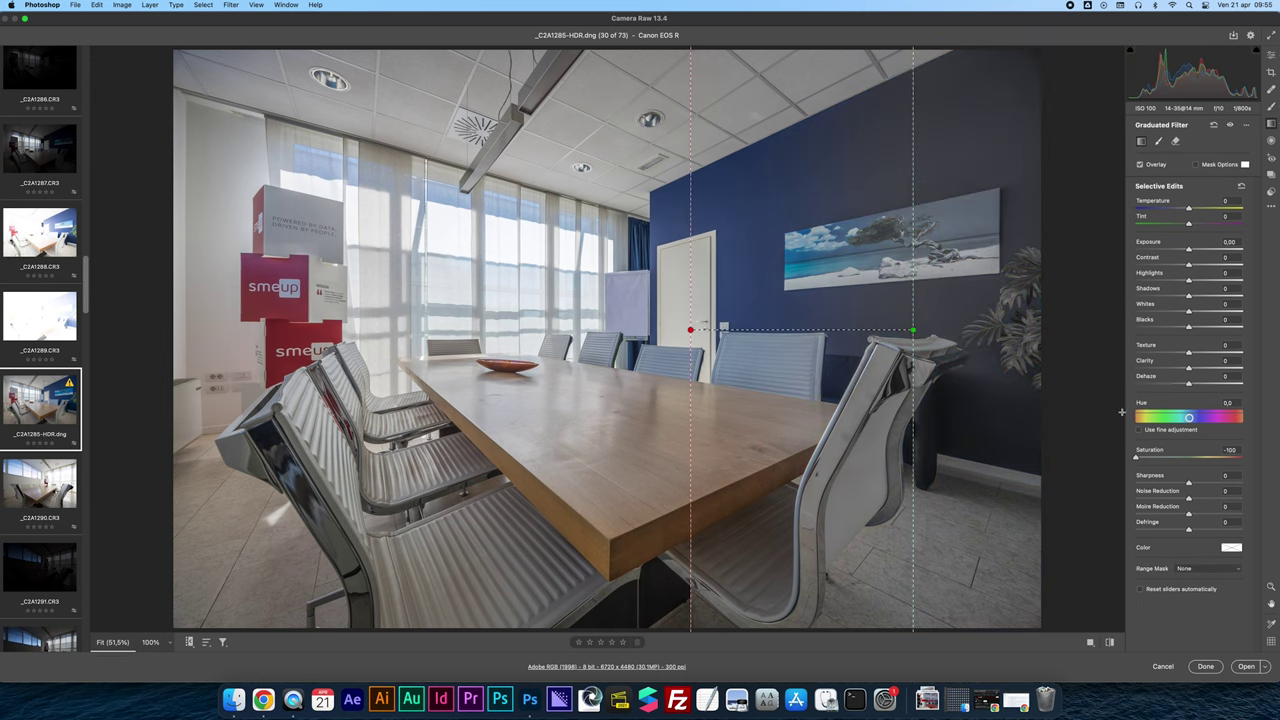
click(1241, 186)
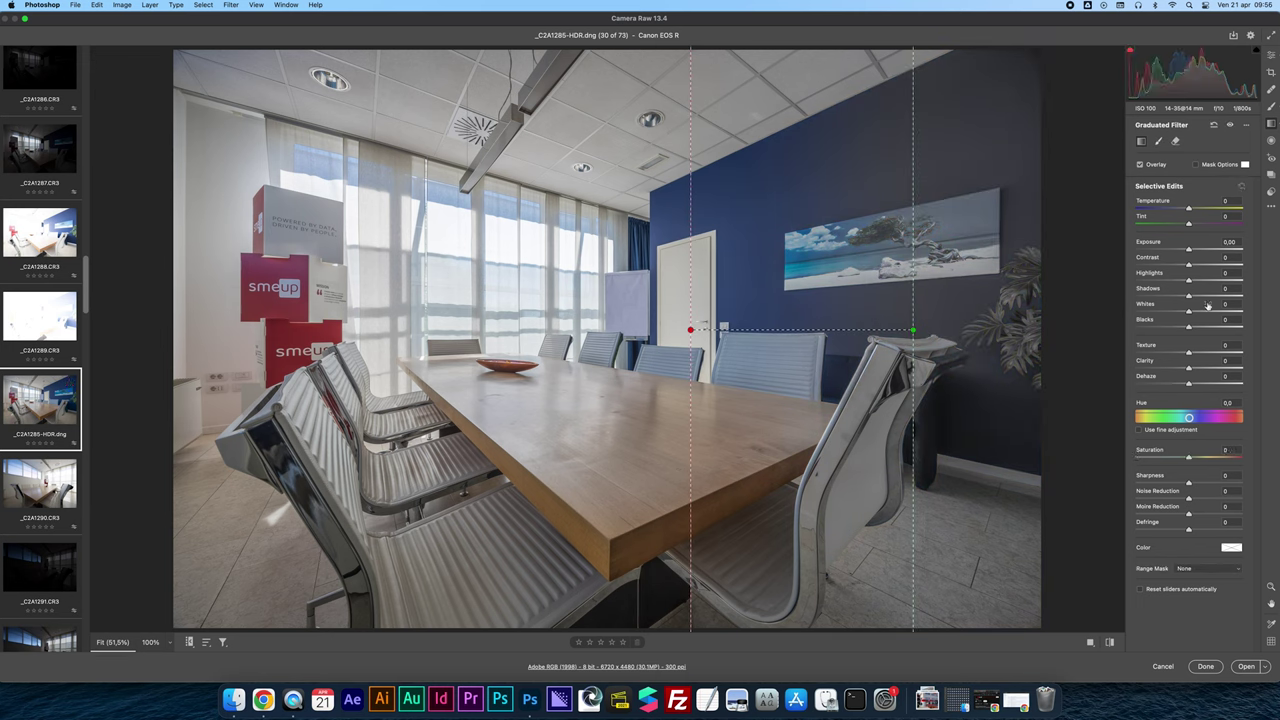
drag(1189, 295, 1198, 298)
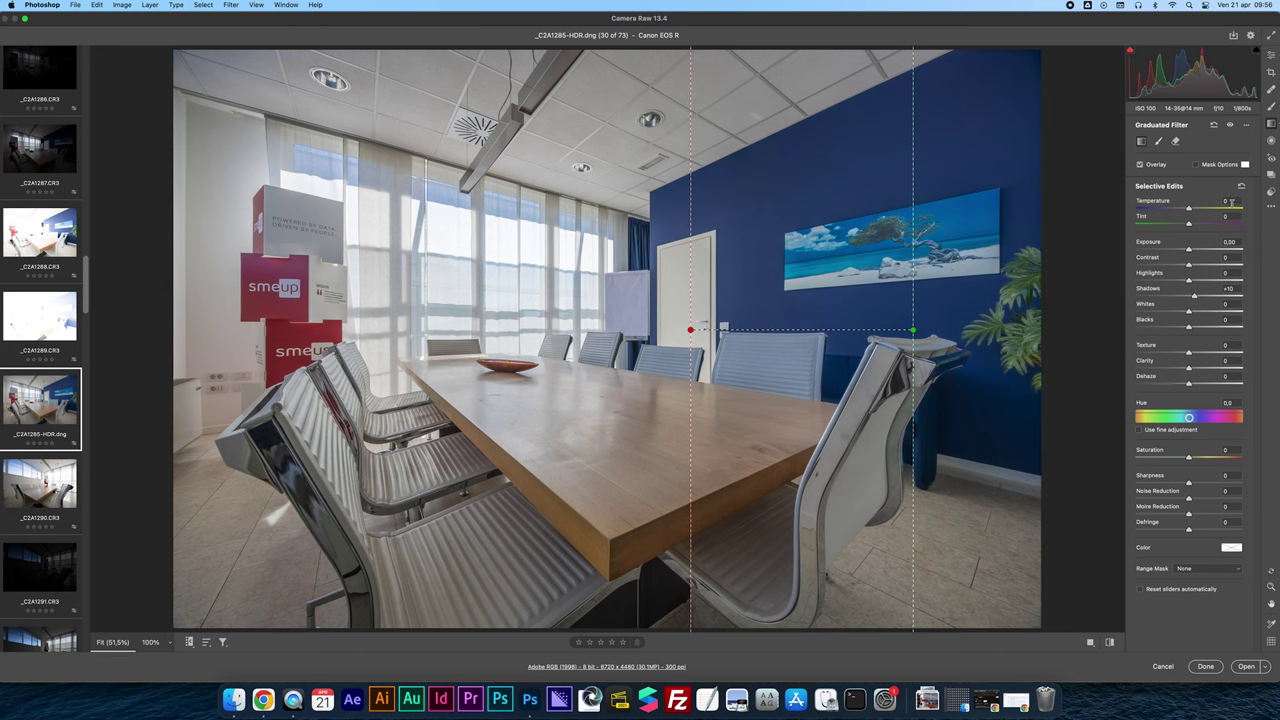
Compare _C2A1285-HDR.dng with and without its Guided Upright correction
click(1271, 55)
click(1165, 302)
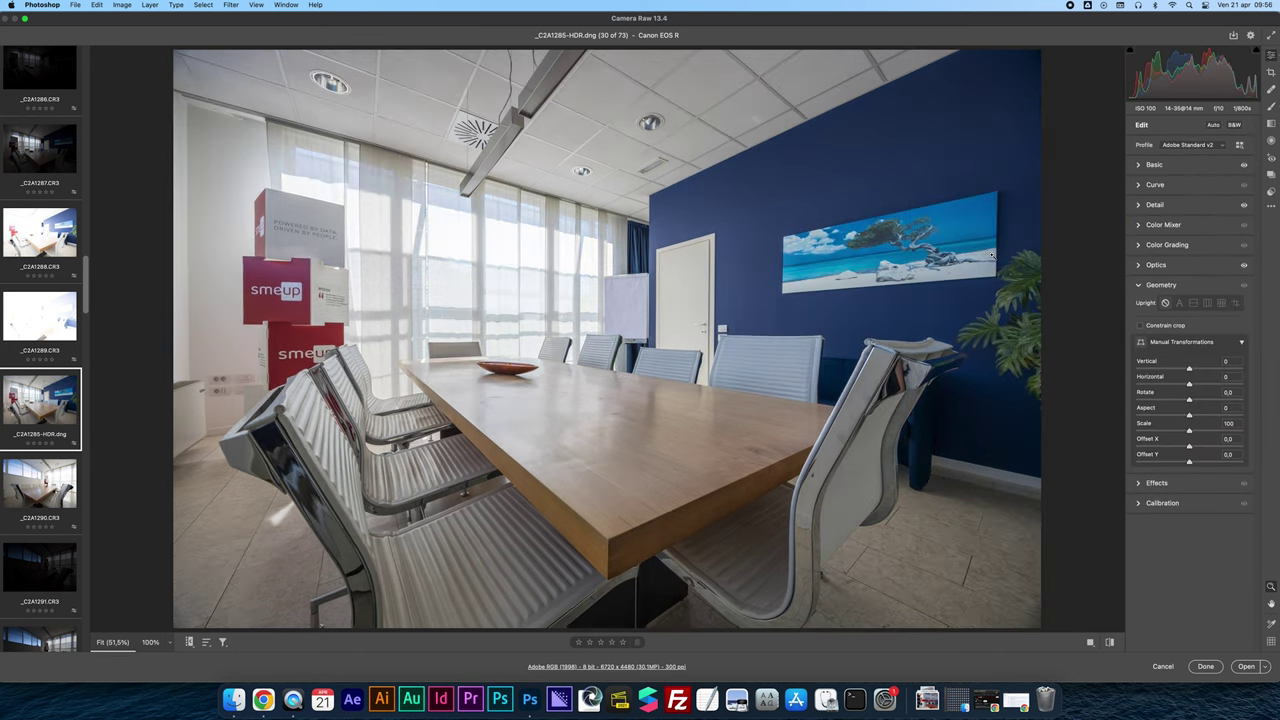
key(shift+t)
key(shift+t)
key(shift+t)
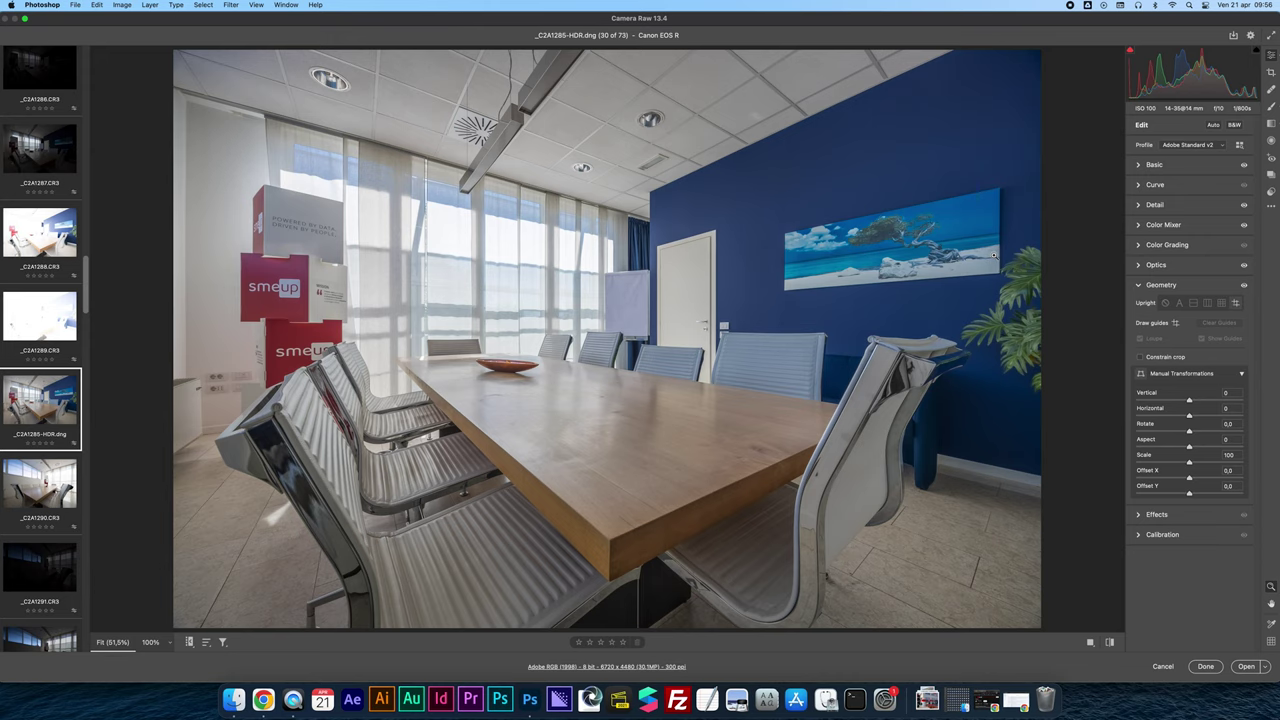
key(shift+t)
key(shift+t)
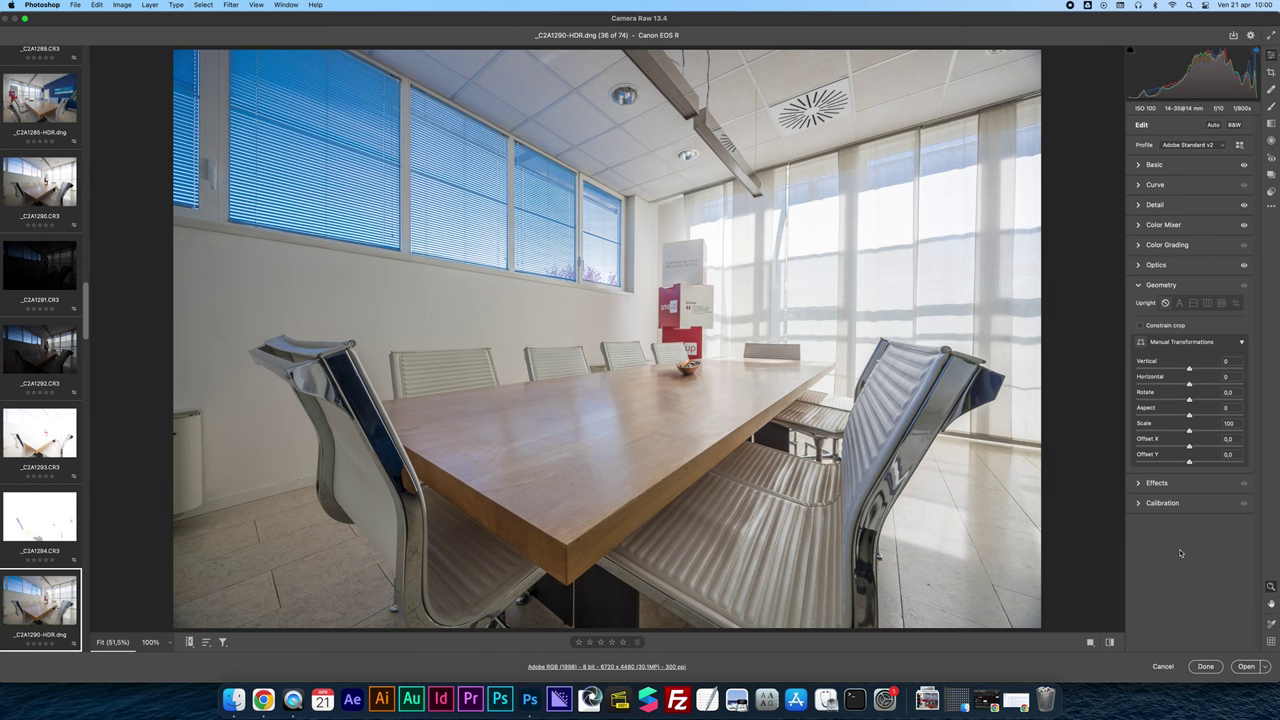
Straighten _C2A1290-HDR.dng with Guided Upright, placing vertical guides from the outermost window frame down to the radiator edge and along the far wall corner
click(1236, 302)
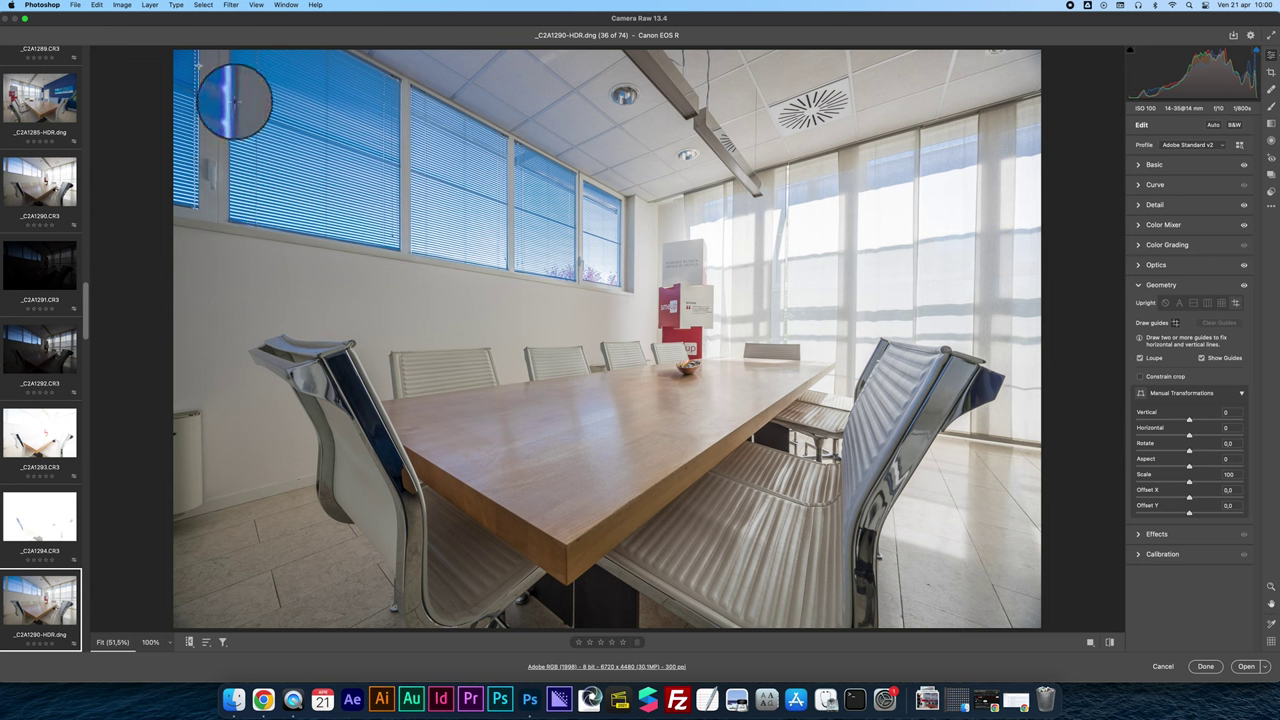
drag(198, 68, 200, 455)
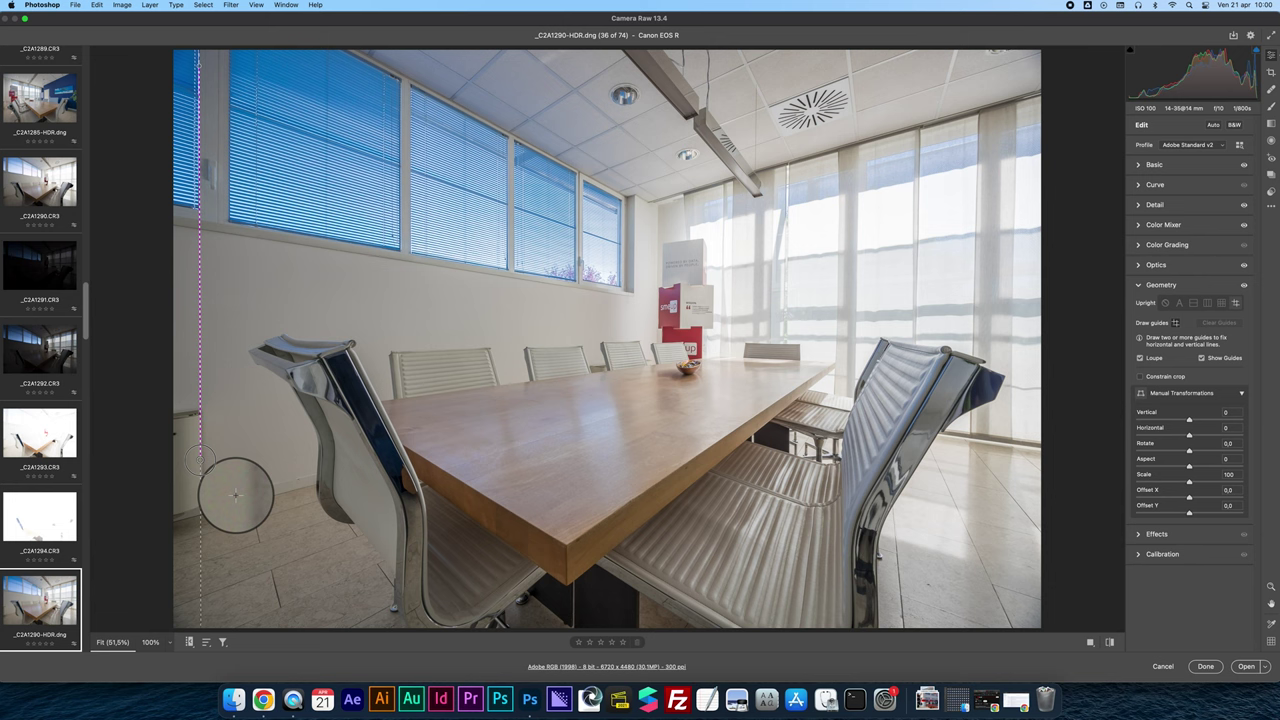
drag(200, 459, 200, 460)
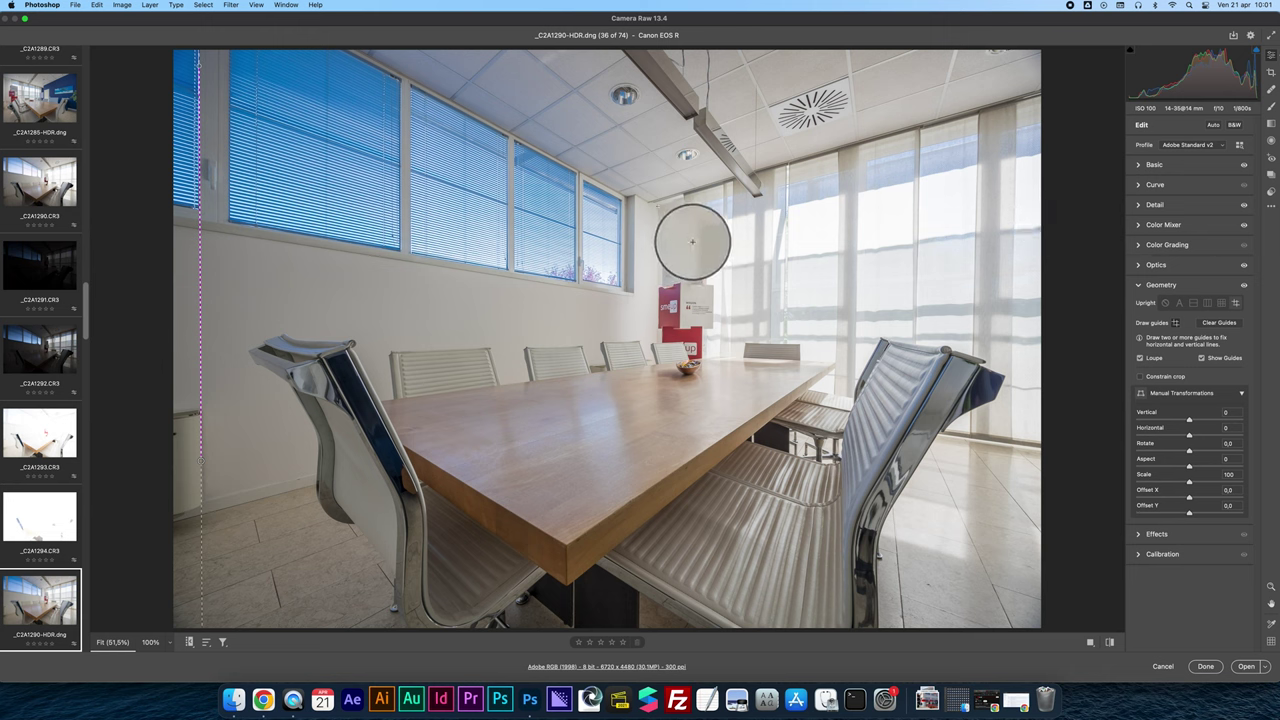
mouse_move(658, 207)
mouse_down()
mouse_move(665, 316)
mouse_move(654, 336)
mouse_up()
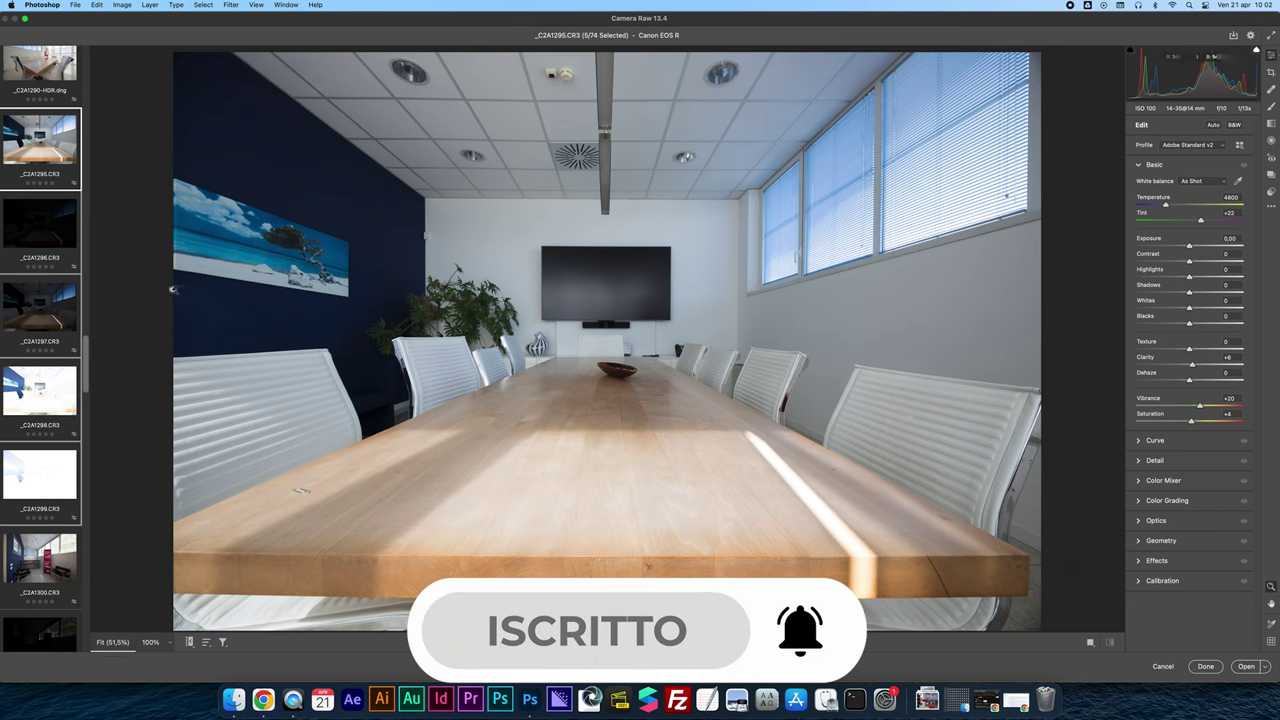
Merge _C2A1295 to _C2A1299 into an HDR and straighten it with vertical guides on both back-wall corners and horizontal guides on a ceiling joint and table edge
key(alt+m)
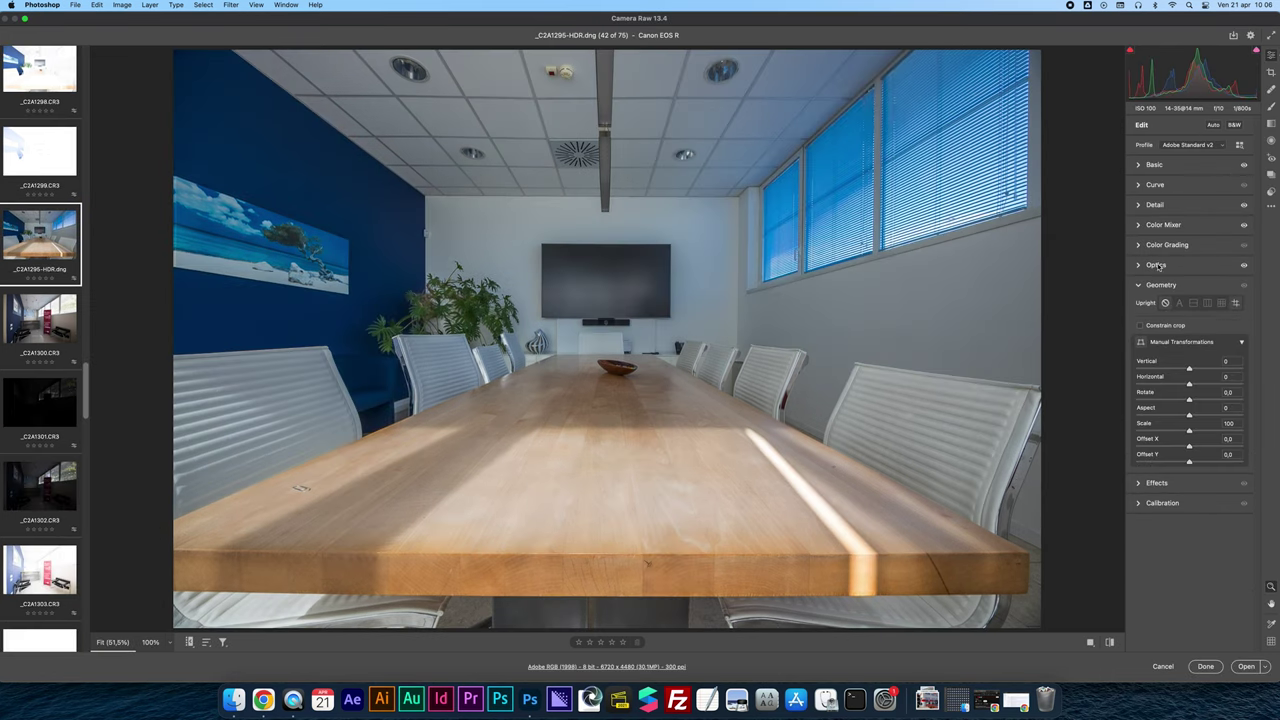
click(1235, 302)
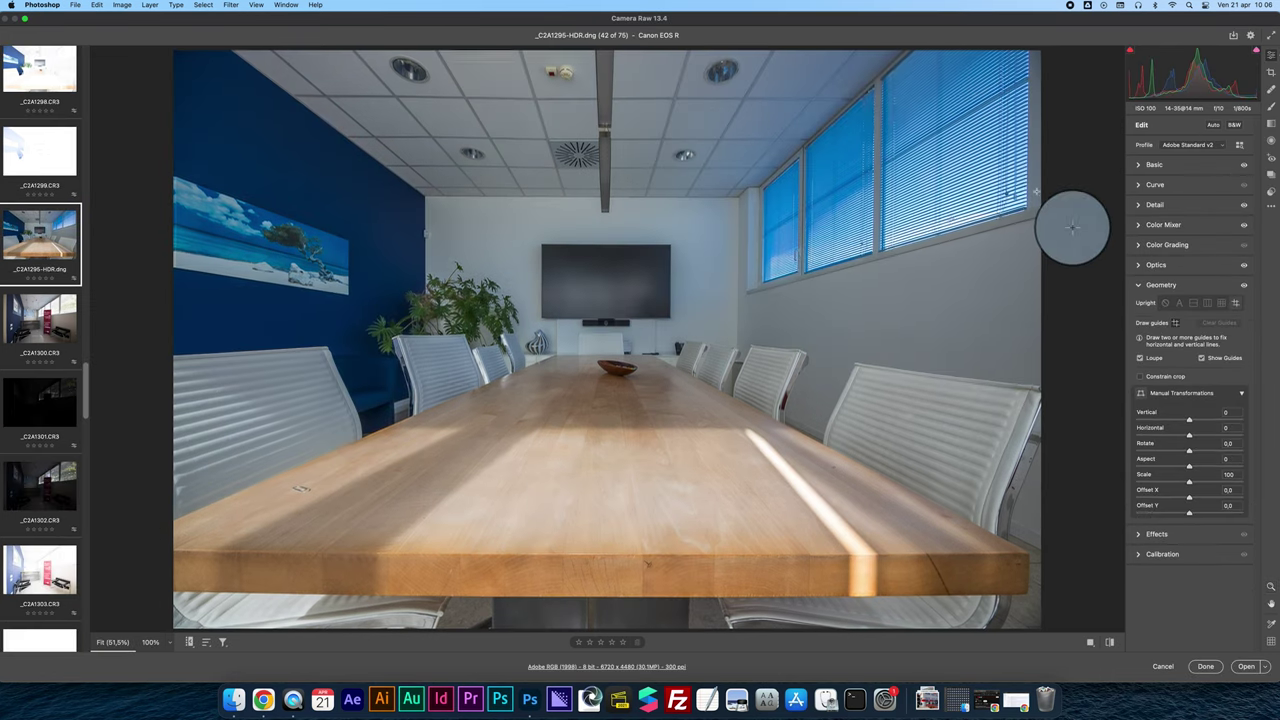
click(424, 198)
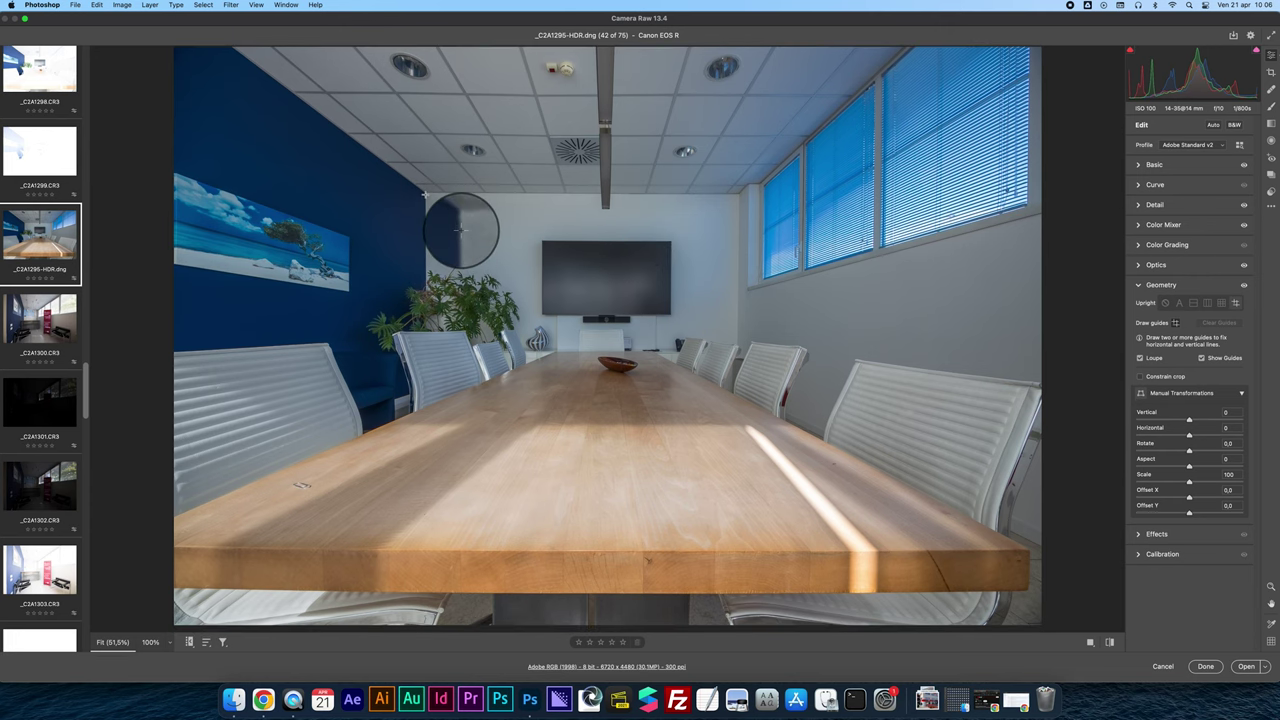
drag(425, 194, 426, 283)
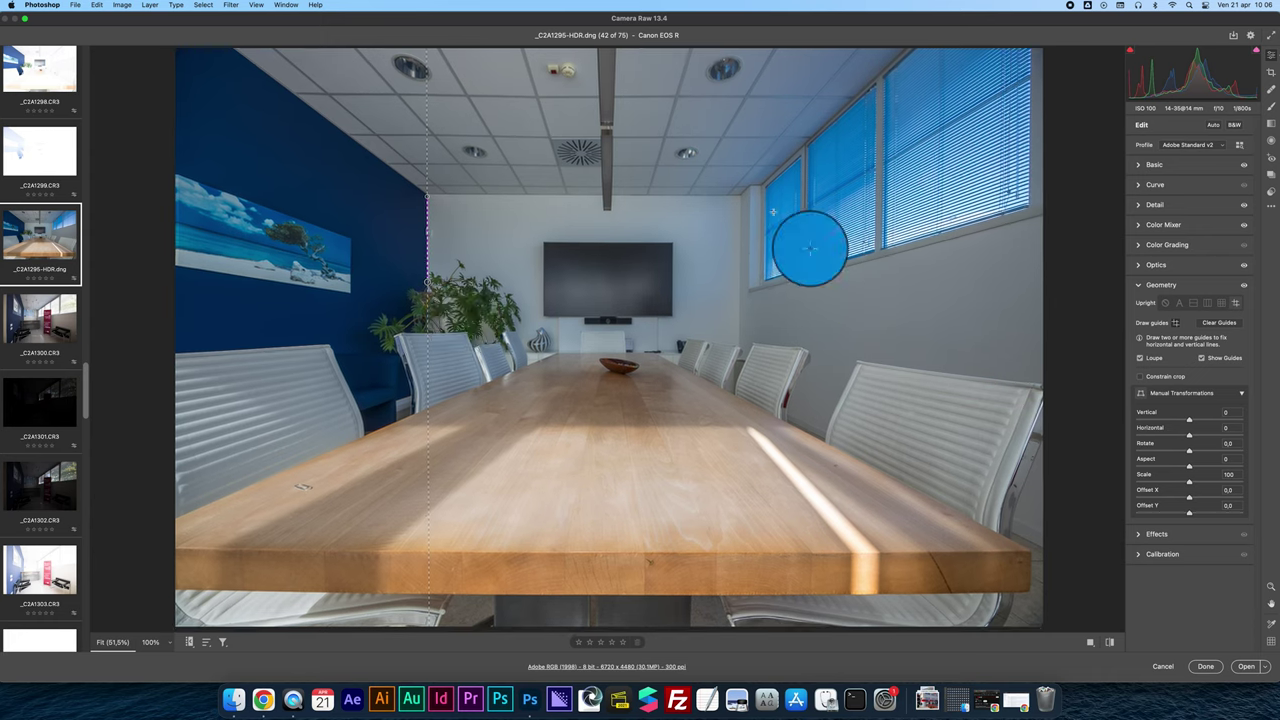
drag(740, 200, 738, 340)
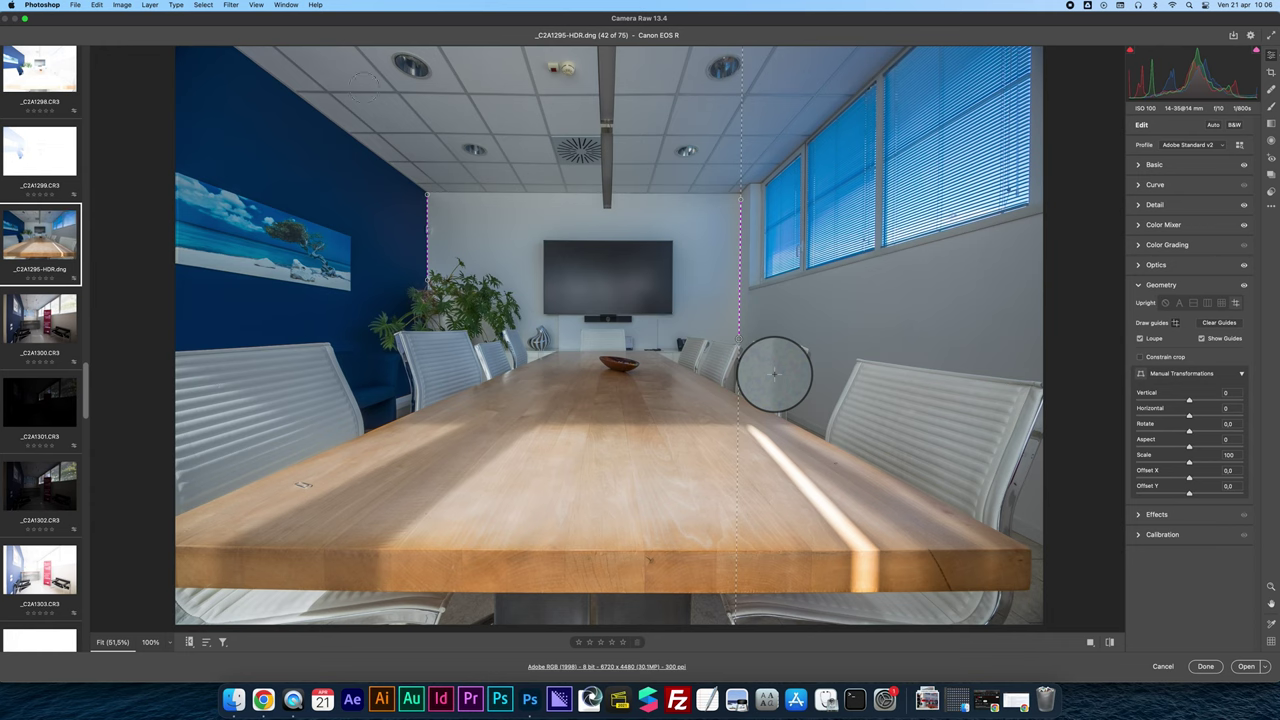
drag(296, 91, 856, 93)
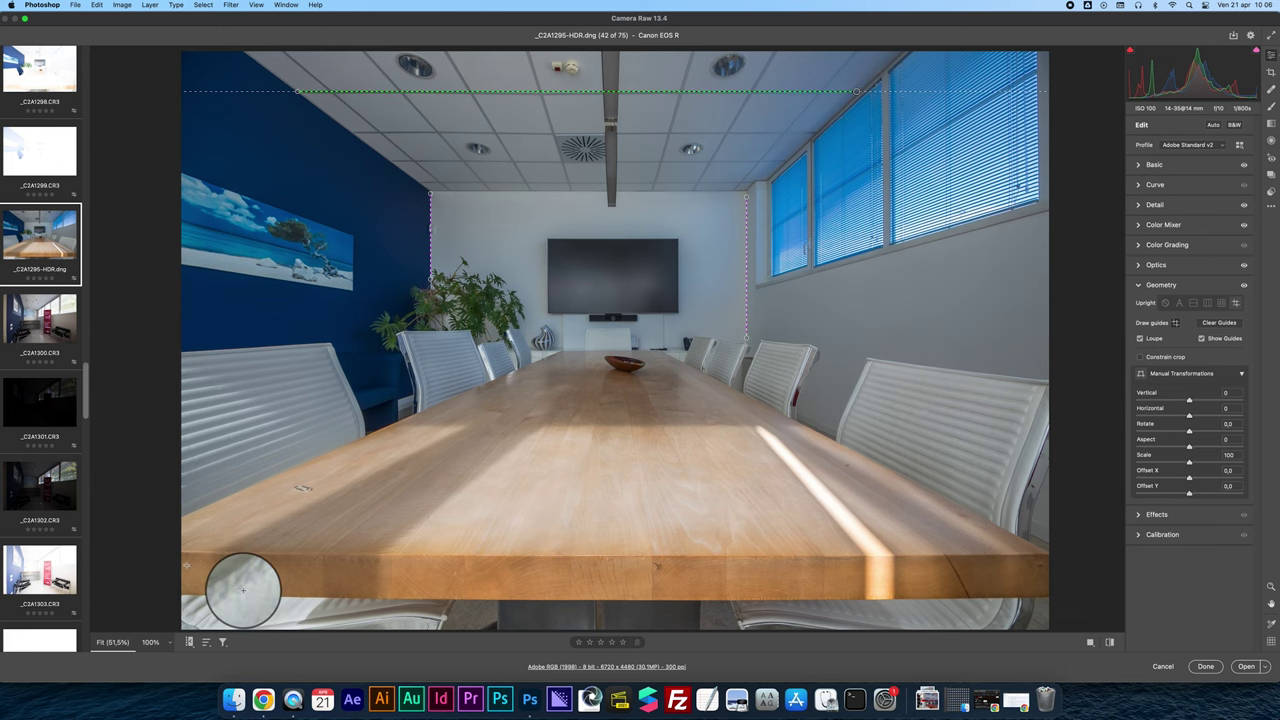
drag(185, 551, 1018, 553)
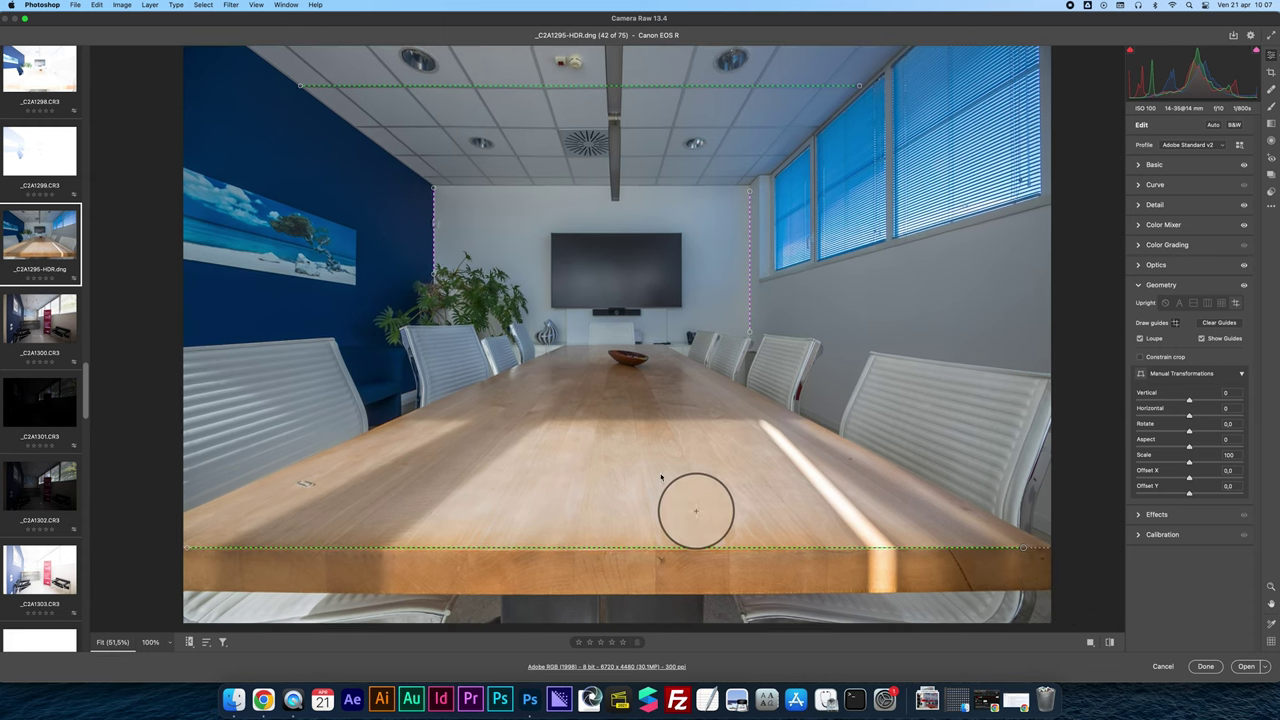
Compare _C2A1295-HDR.dng before and after its perspective and tonal corrections
key(shift+t)
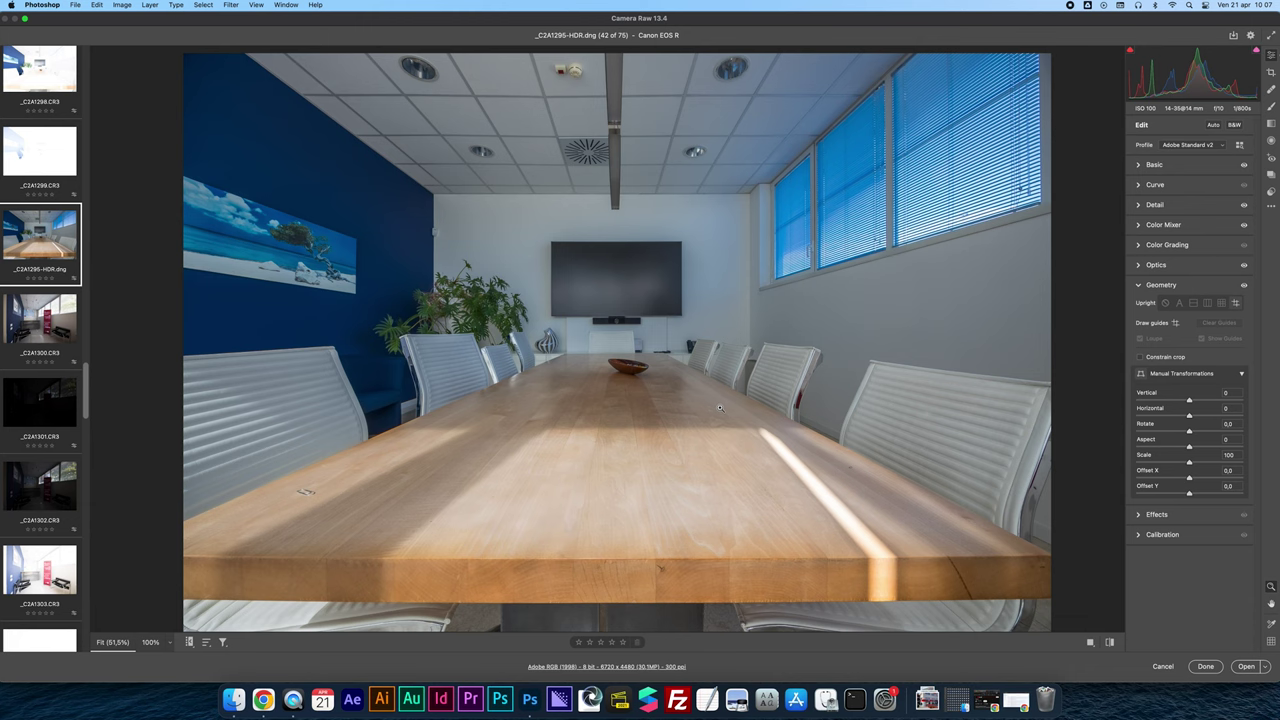
key(shift+t)
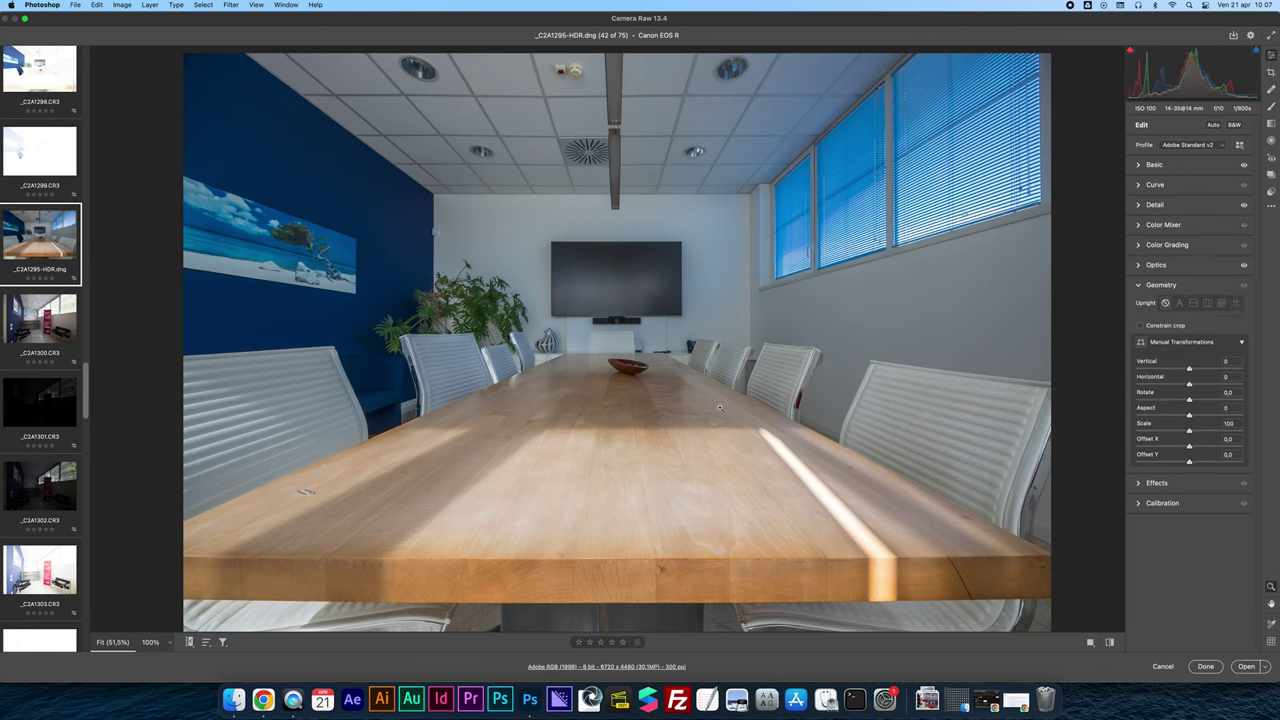
key(shift+t)
key(shift+t)
key(shift+t)
key(shift+t)
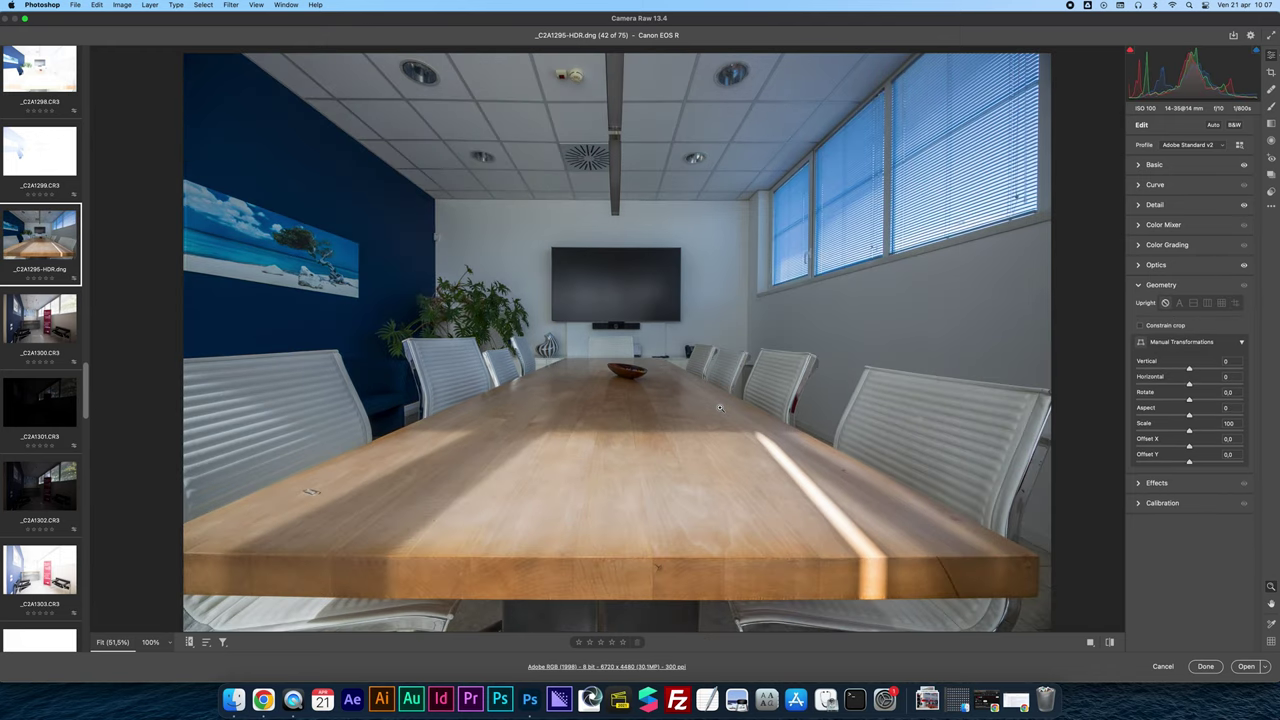
key(shift+t)
key(shift+t)
key(shift+t)
key(shift+t)
key(shift+t)
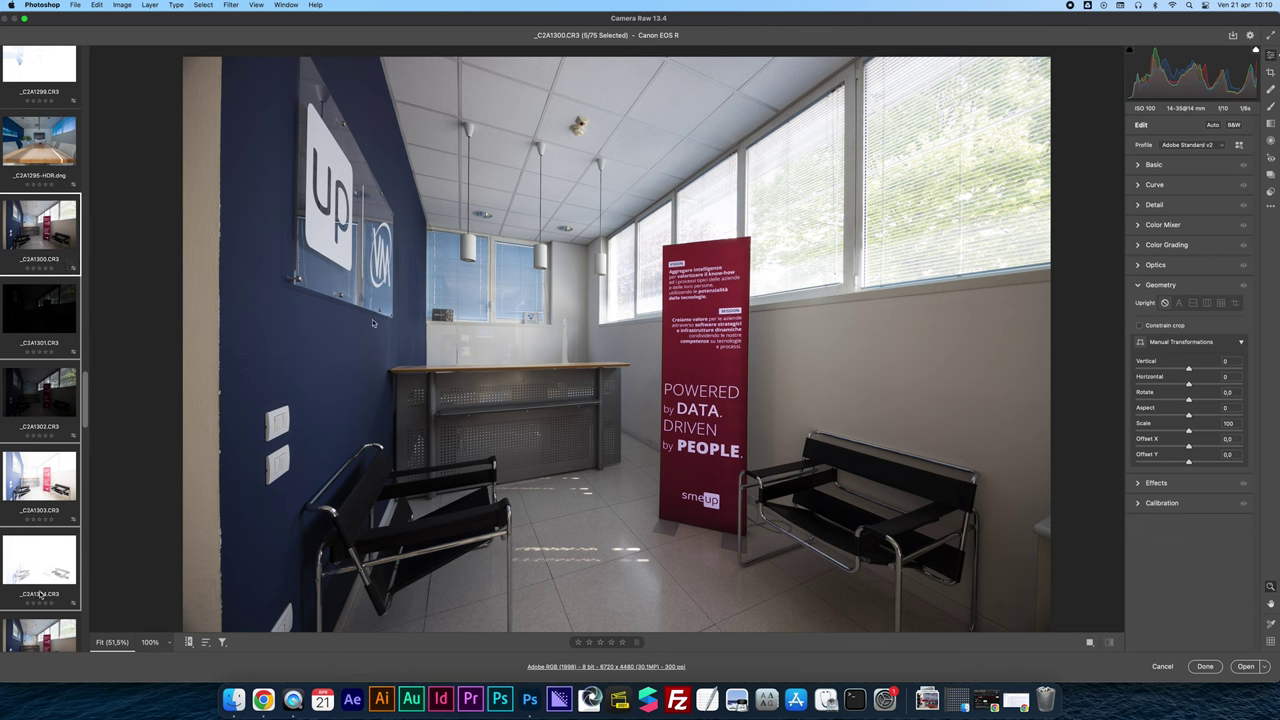
Merge the five reception raws _C2A1300 to _C2A1304 into an HDR with deghosting off and save it as _C2A1300-HDR.dng
key(alt+m)
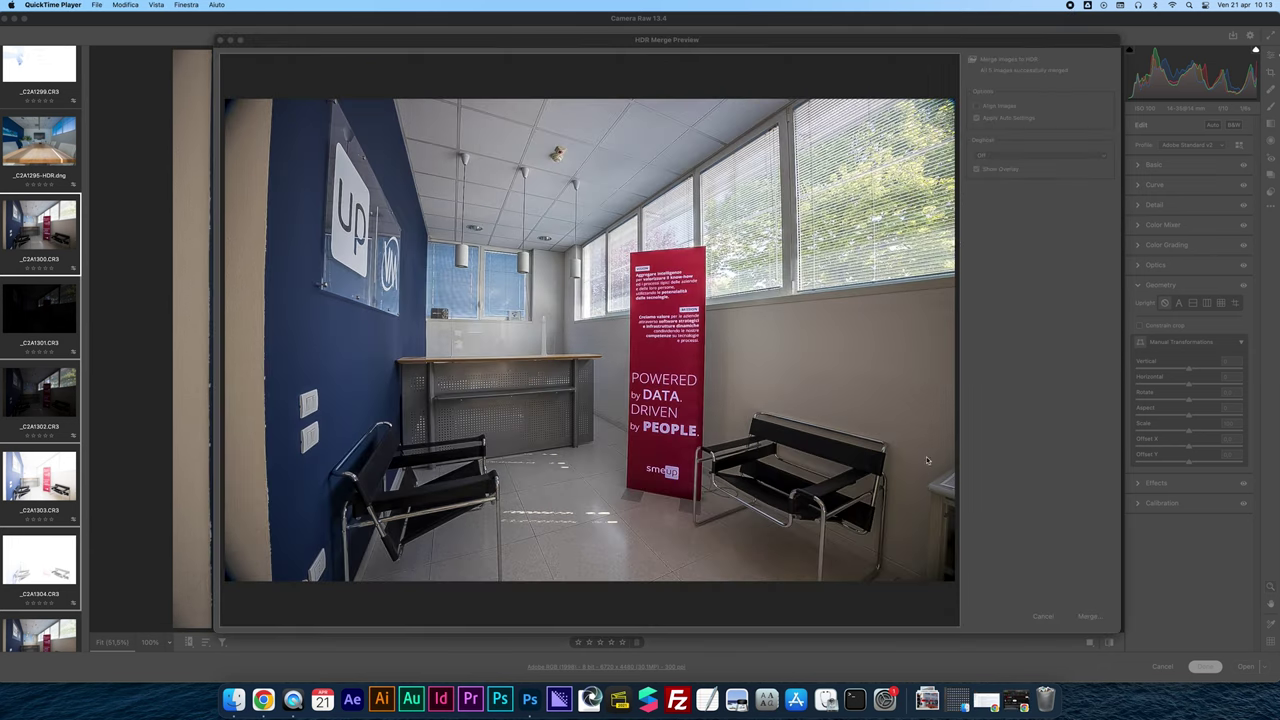
click(1026, 261)
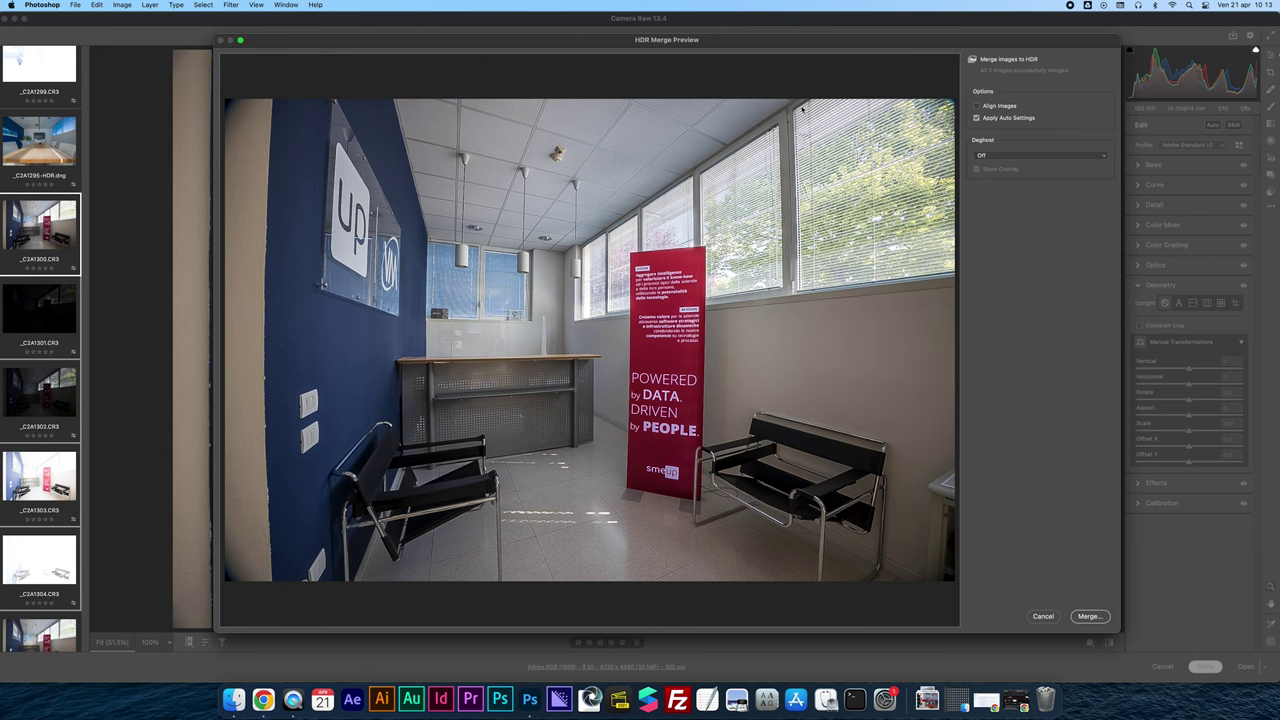
click(1090, 617)
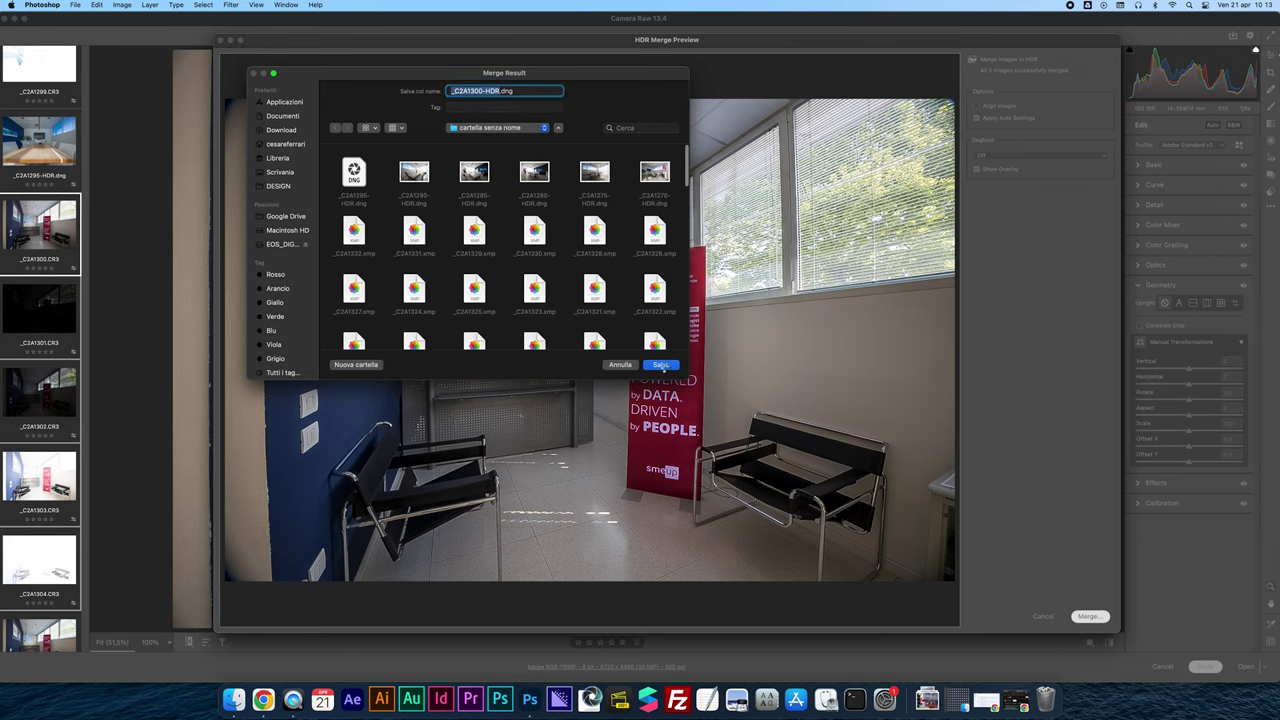
click(661, 364)
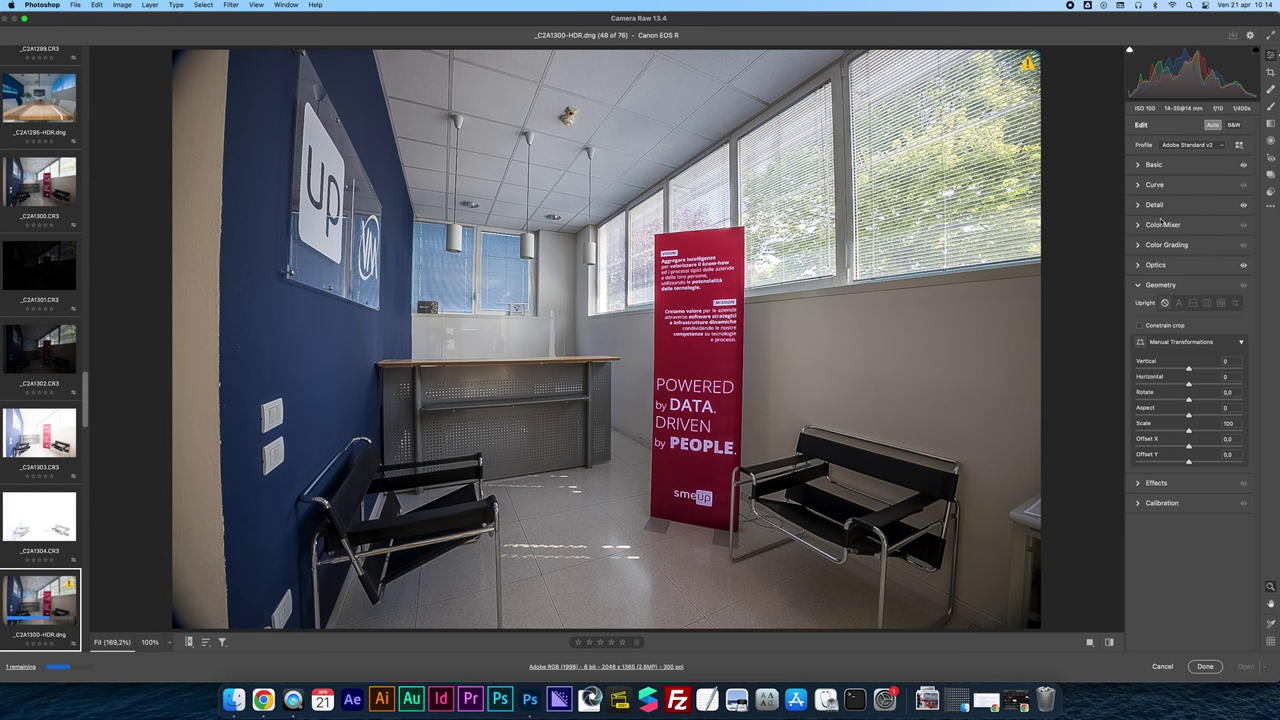
Adjust the tones of _C2A1300-HDR.dng, resetting Contrast to 0 and setting Highlights to -100 and Shadows to +90
click(1152, 165)
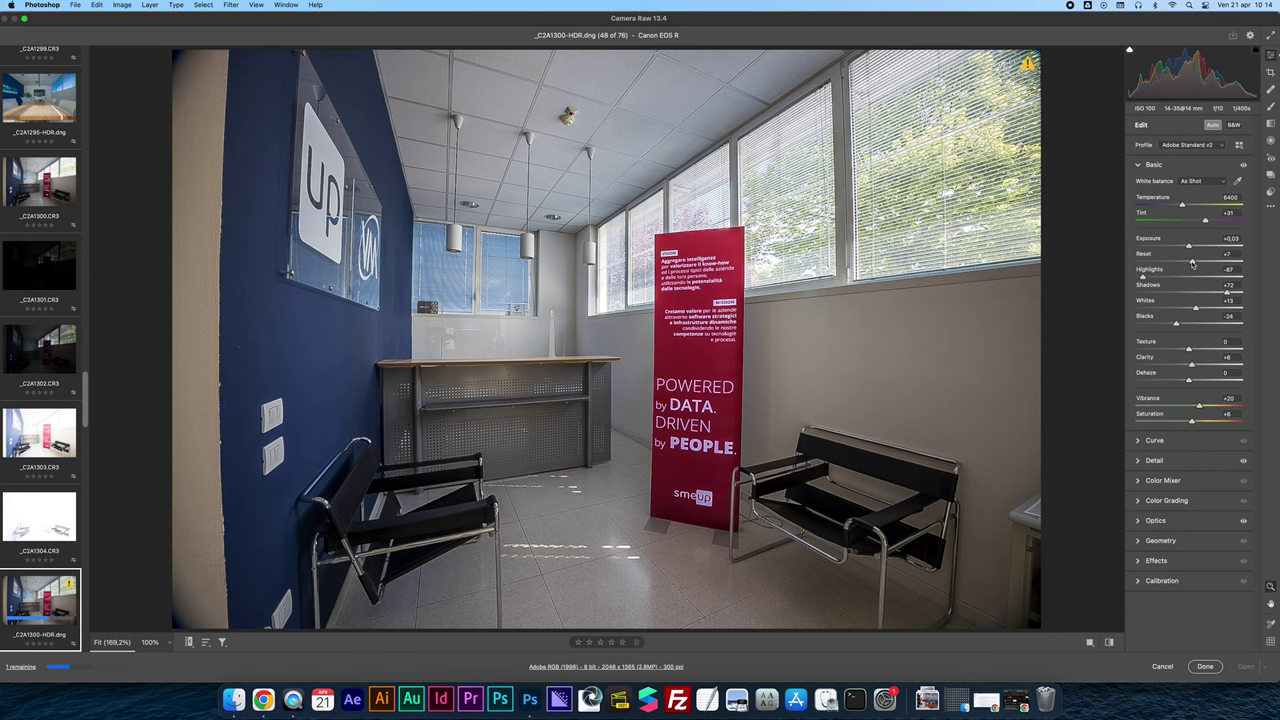
double_click(1192, 262)
drag(1144, 277, 1122, 279)
drag(1227, 292, 1235, 296)
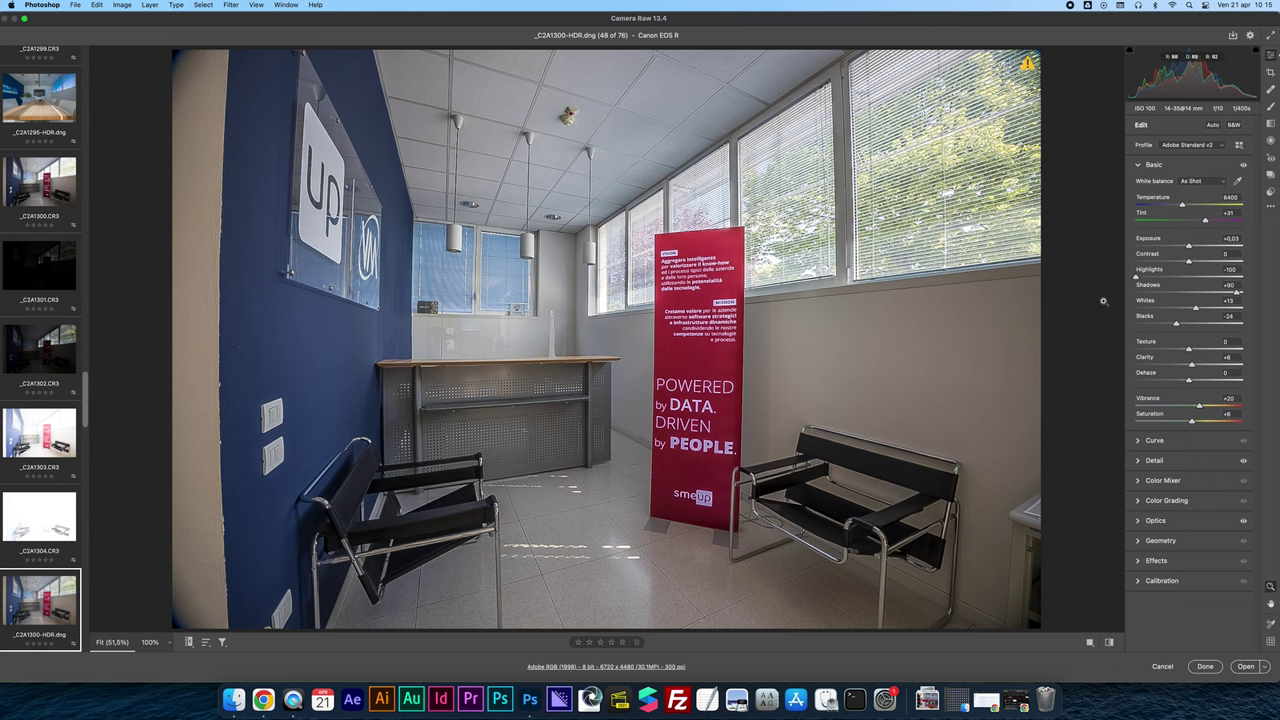
Straighten _C2A1300-HDR.dng with Guided Upright, placing vertical guides along the blue wall's outer edge and the edge of the furniture beside the bench
click(1162, 541)
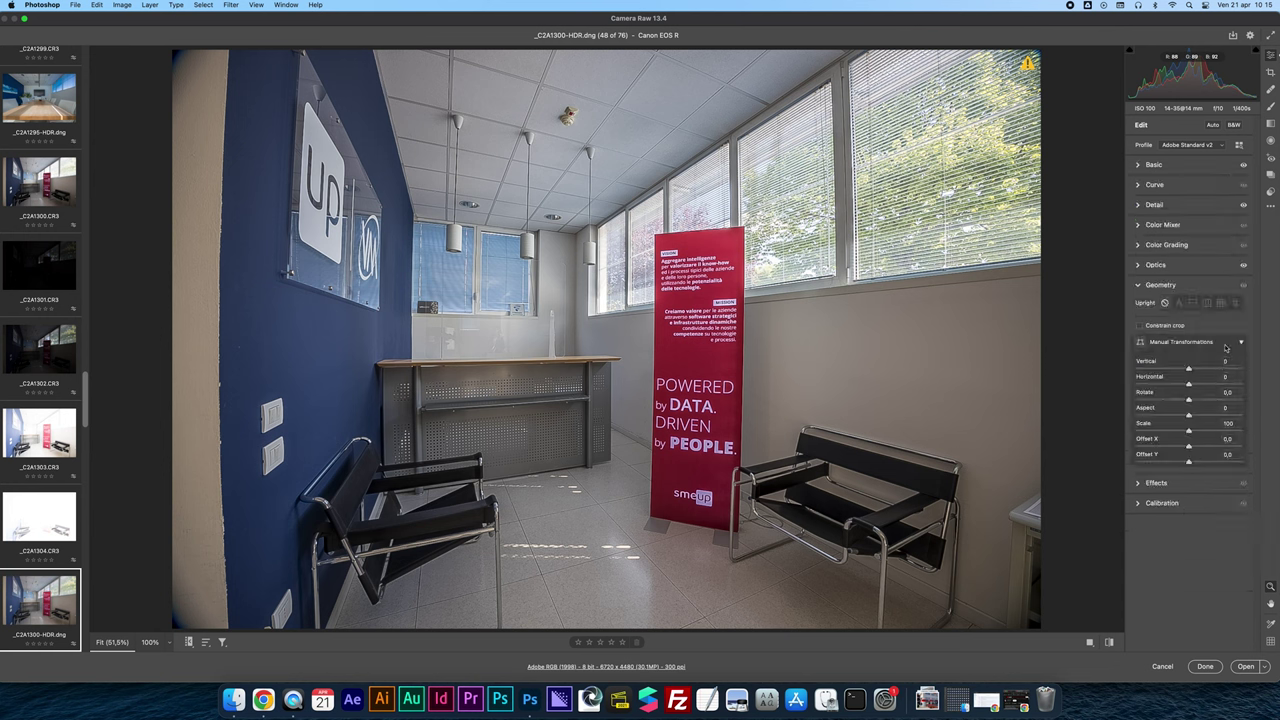
click(1236, 302)
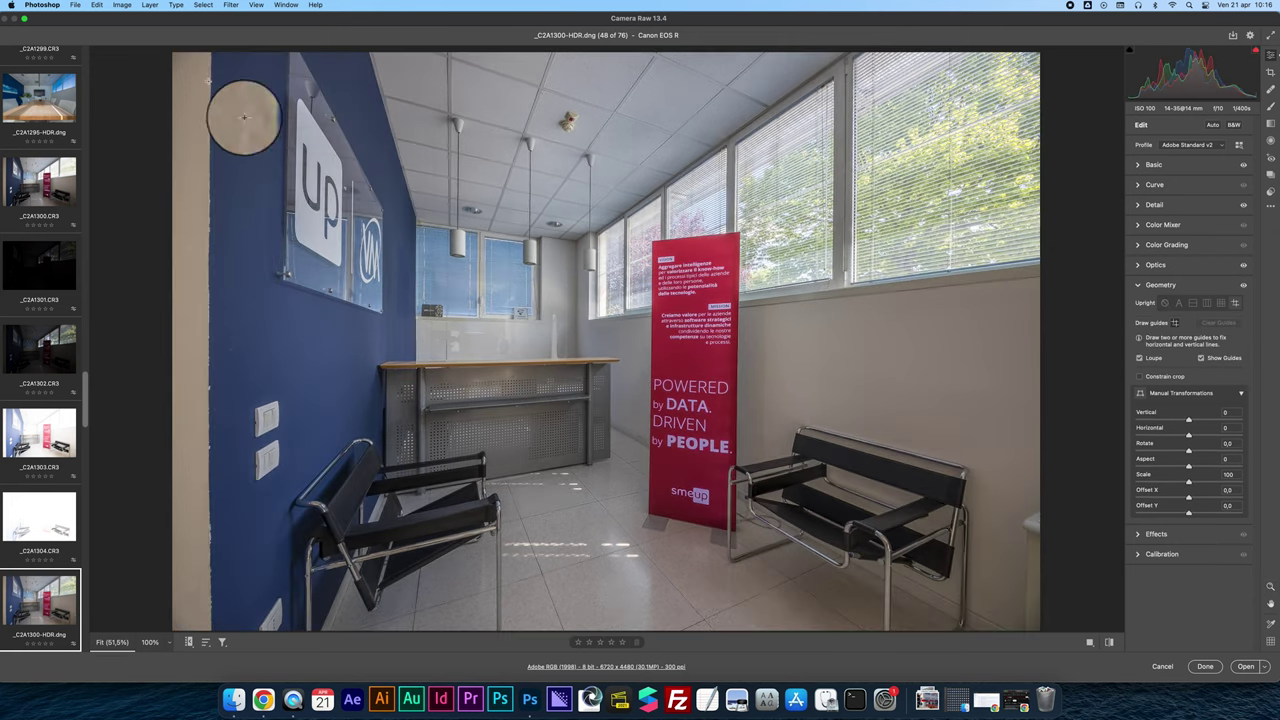
drag(210, 74, 210, 590)
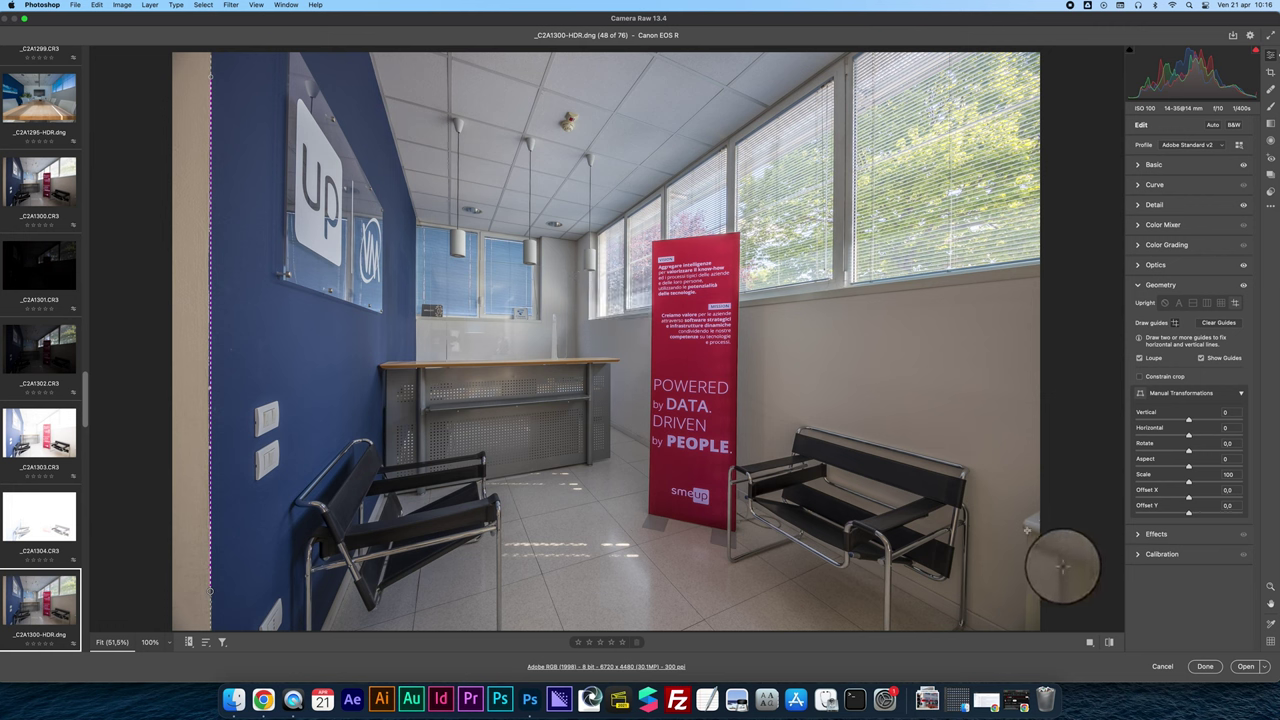
drag(1026, 530, 1024, 628)
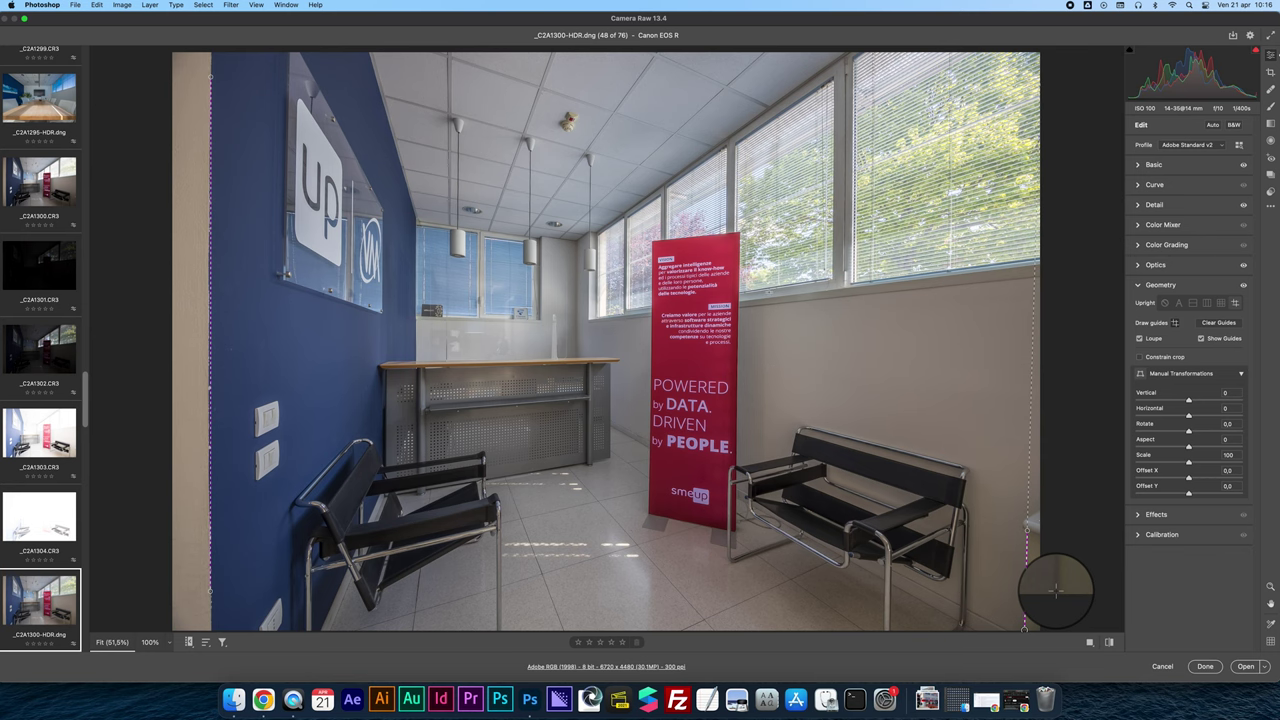
drag(1025, 628, 1025, 628)
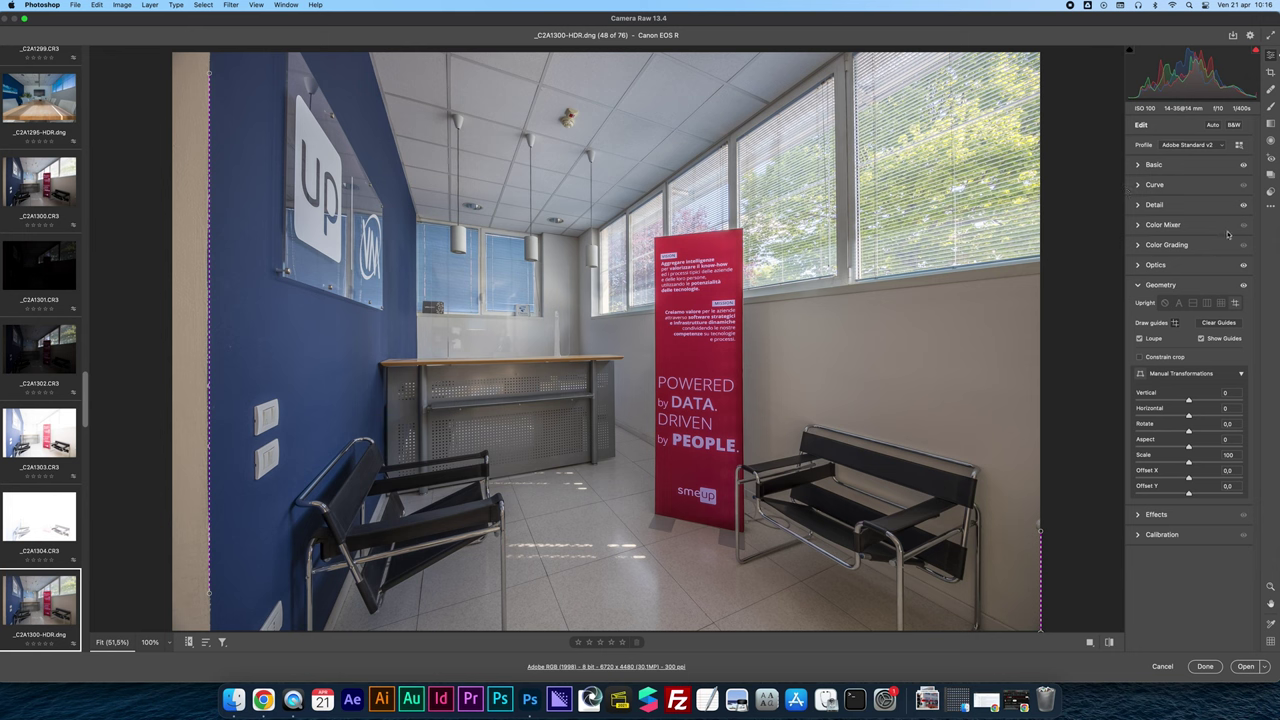
Darken the foliage and blue windows with targeted Color Mixer luminance adjustments of Yellows -37, Greens -24 and Blues -43
click(1163, 225)
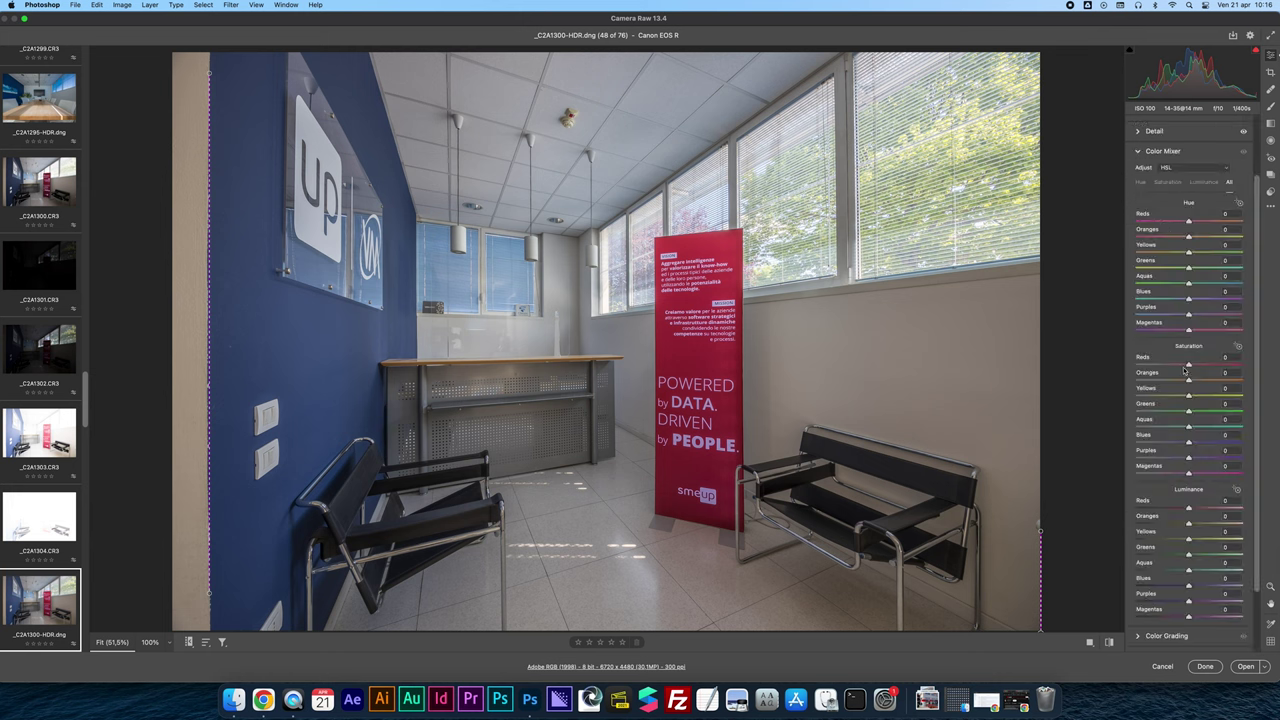
click(1237, 489)
drag(962, 170, 887, 177)
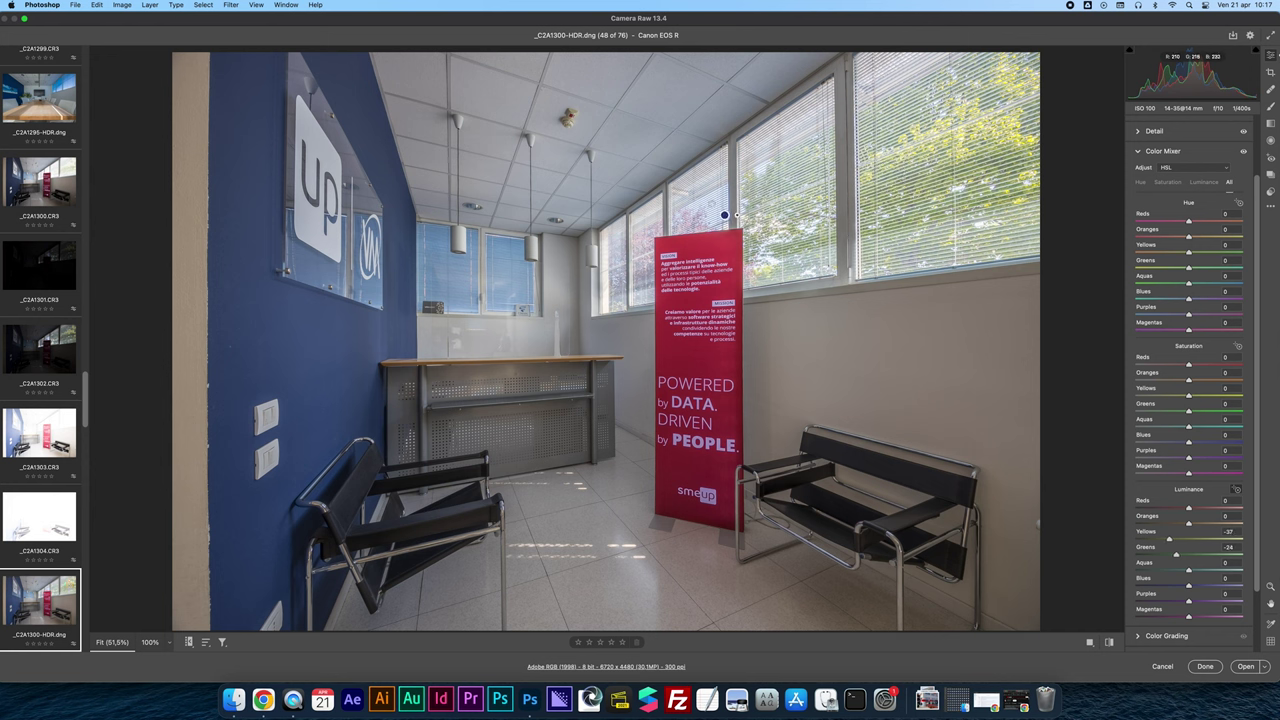
drag(690, 214, 666, 202)
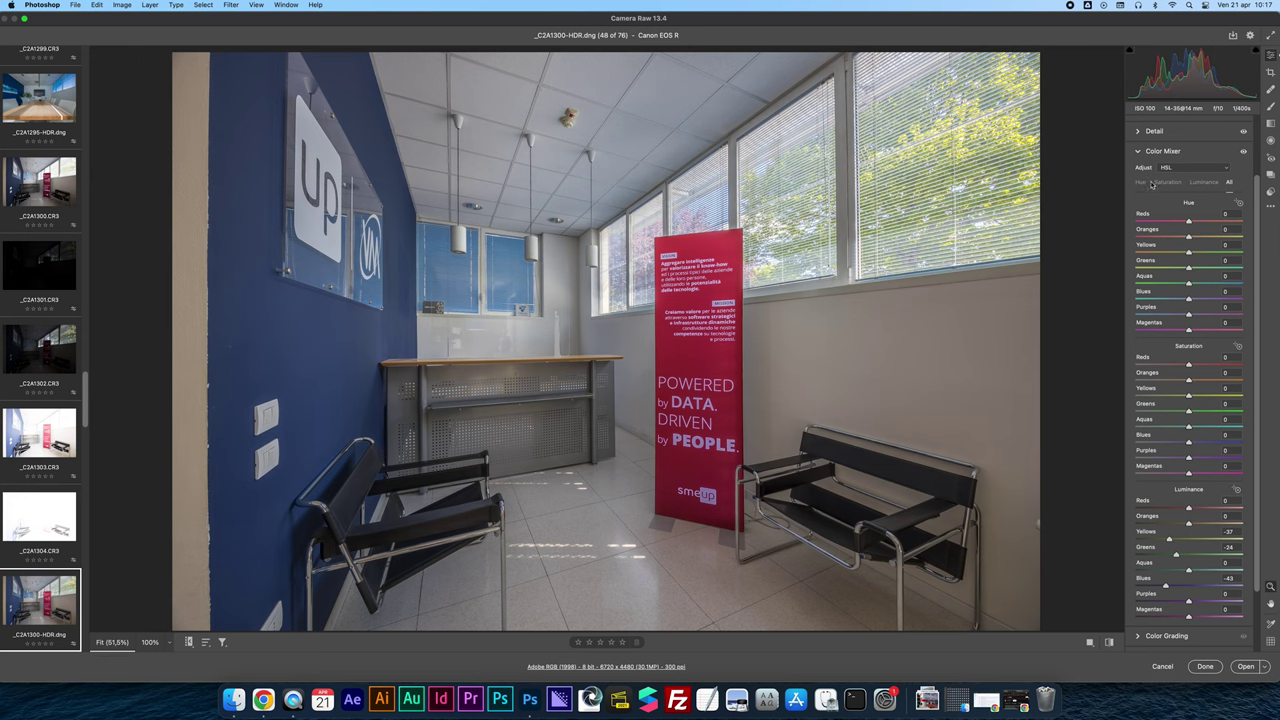
Compare the reception image before and after its edits and refine the luminance to Greens -38 and Yellows -20
key(backslash)
key(backslash)
key(backslash)
key(backslash)
key(backslash)
key(backslash)
drag(1177, 560, 1170, 560)
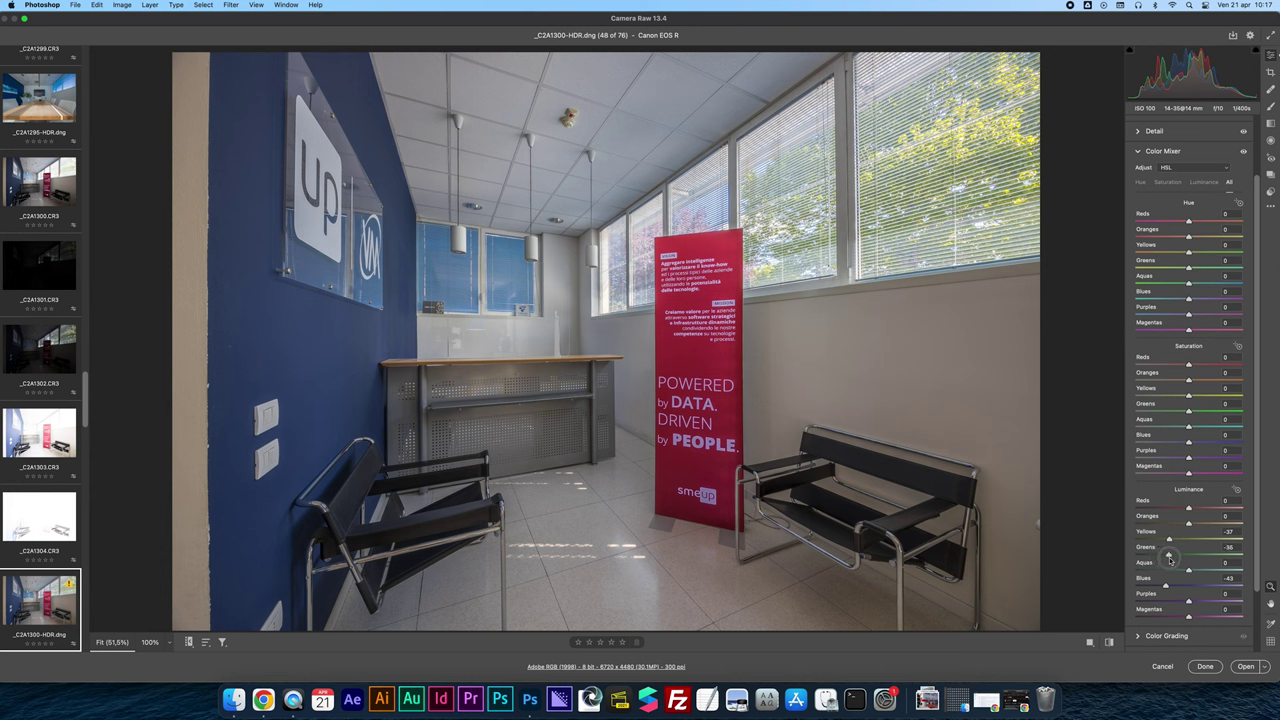
drag(1169, 540, 1179, 541)
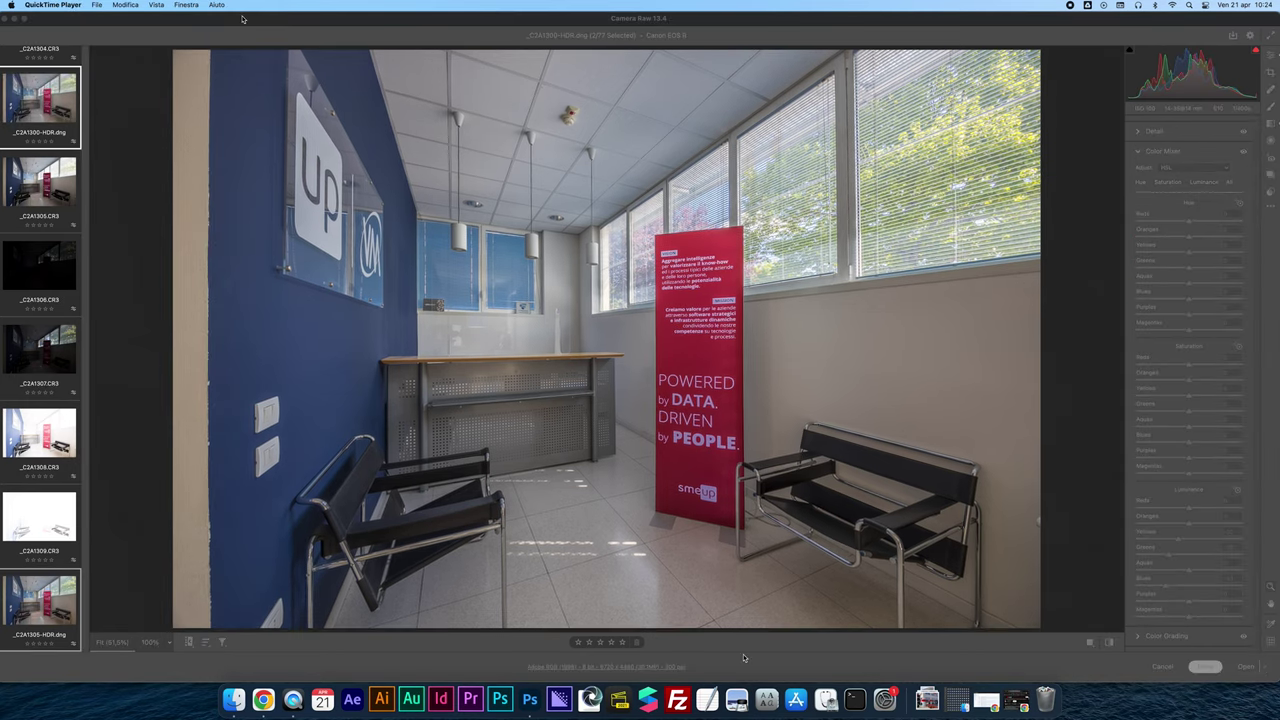
click(242, 18)
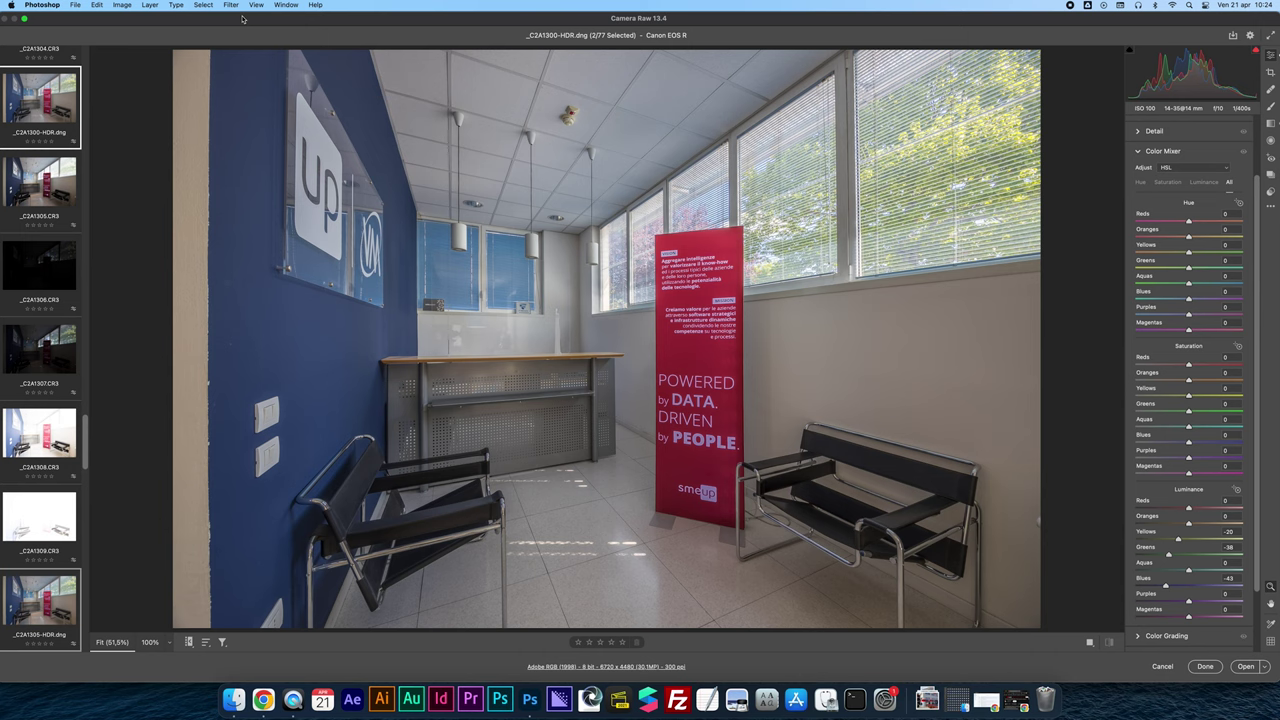
Merge the five bracketed raws _C2A1310.CR3 through _C2A1314.CR3 into an HDR image
click(47, 567)
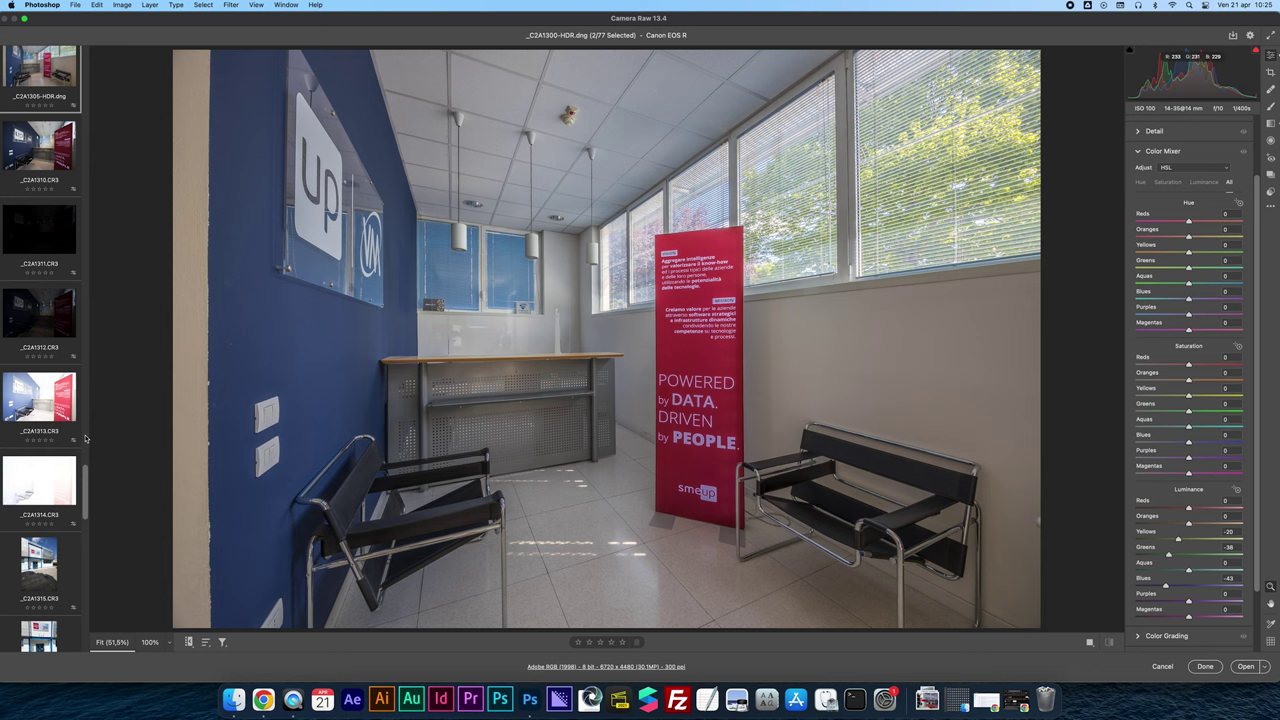
drag(85, 420, 88, 487)
click(53, 210)
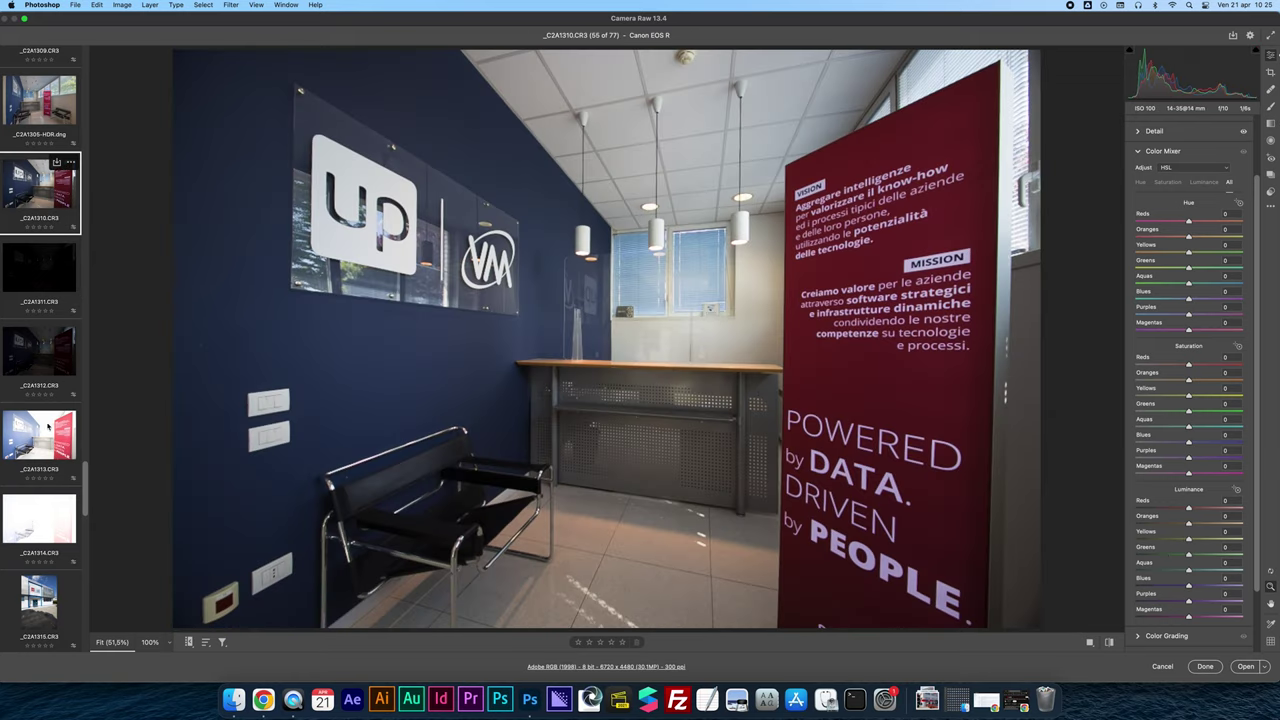
key(shift)
shift+click(33, 527)
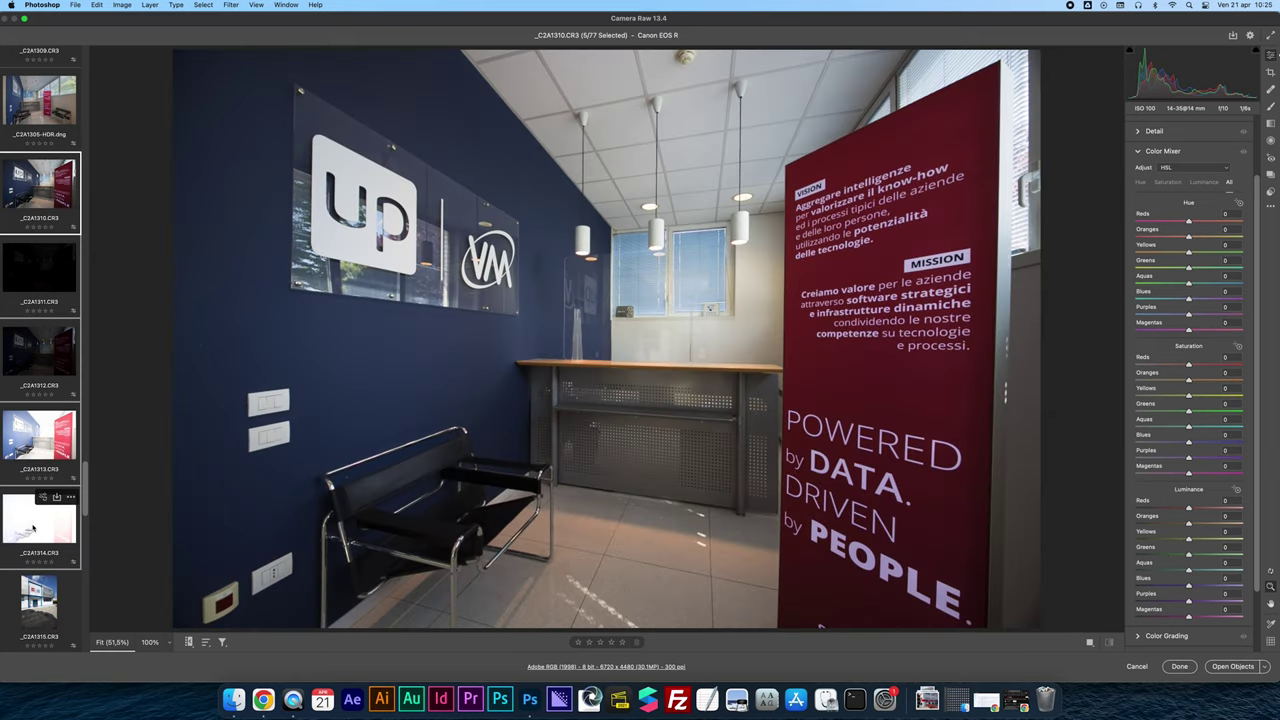
key(alt+m)
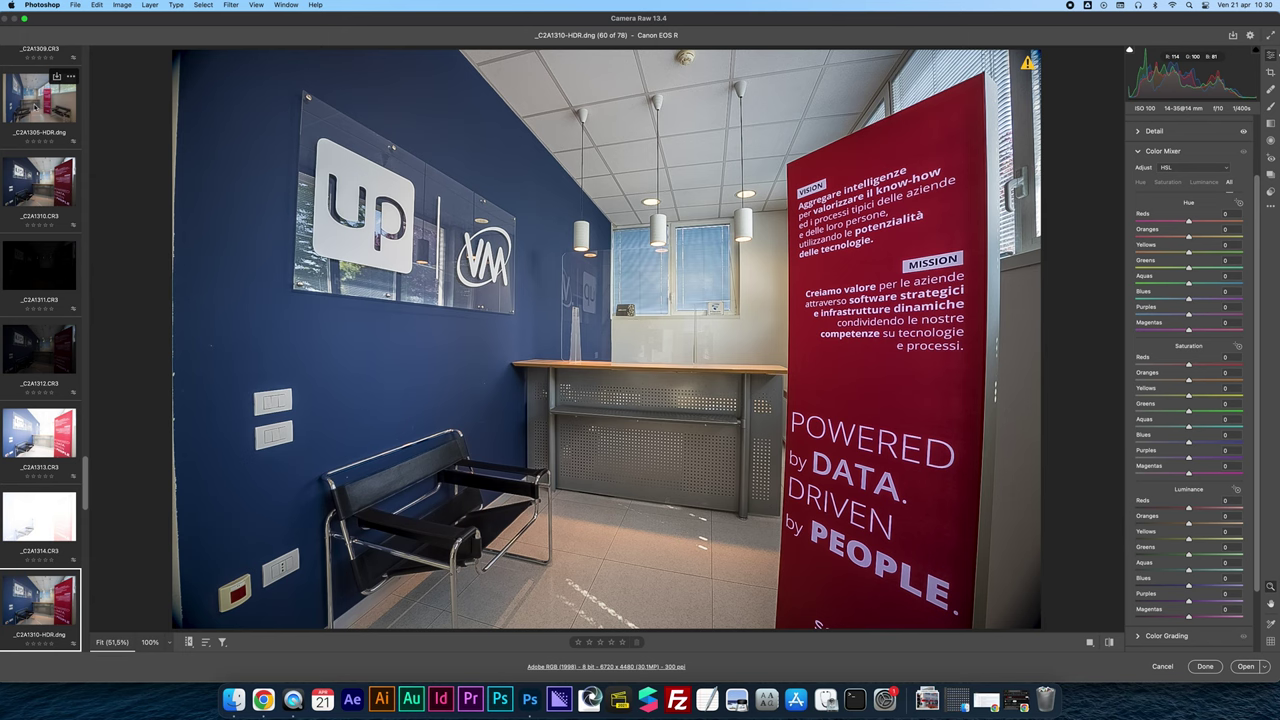
Synchronize the Default subset of settings from _C2A1305-HDR.dng to _C2A1310-HDR.dng
shift+click(35, 105)
key(alt)
key(alt+s)
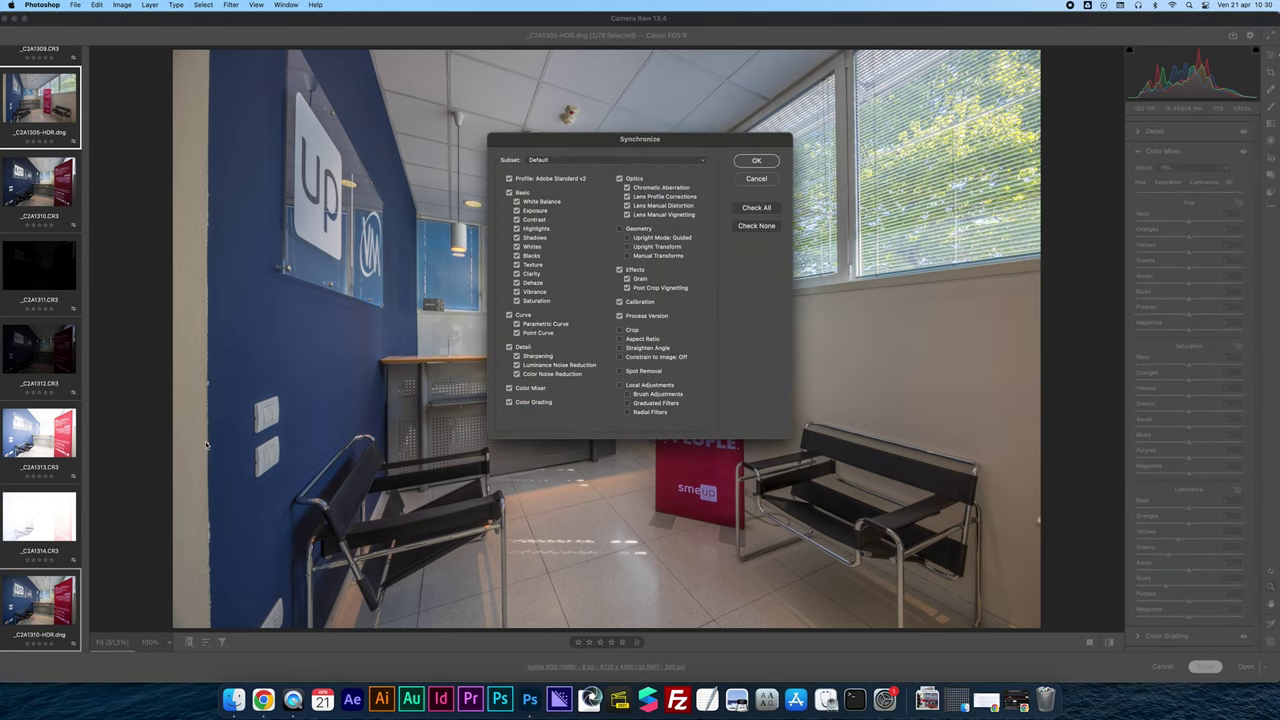
key(Return)
Brighten _C2A1310-HDR.dng by setting its Exposure to +0.45
click(52, 608)
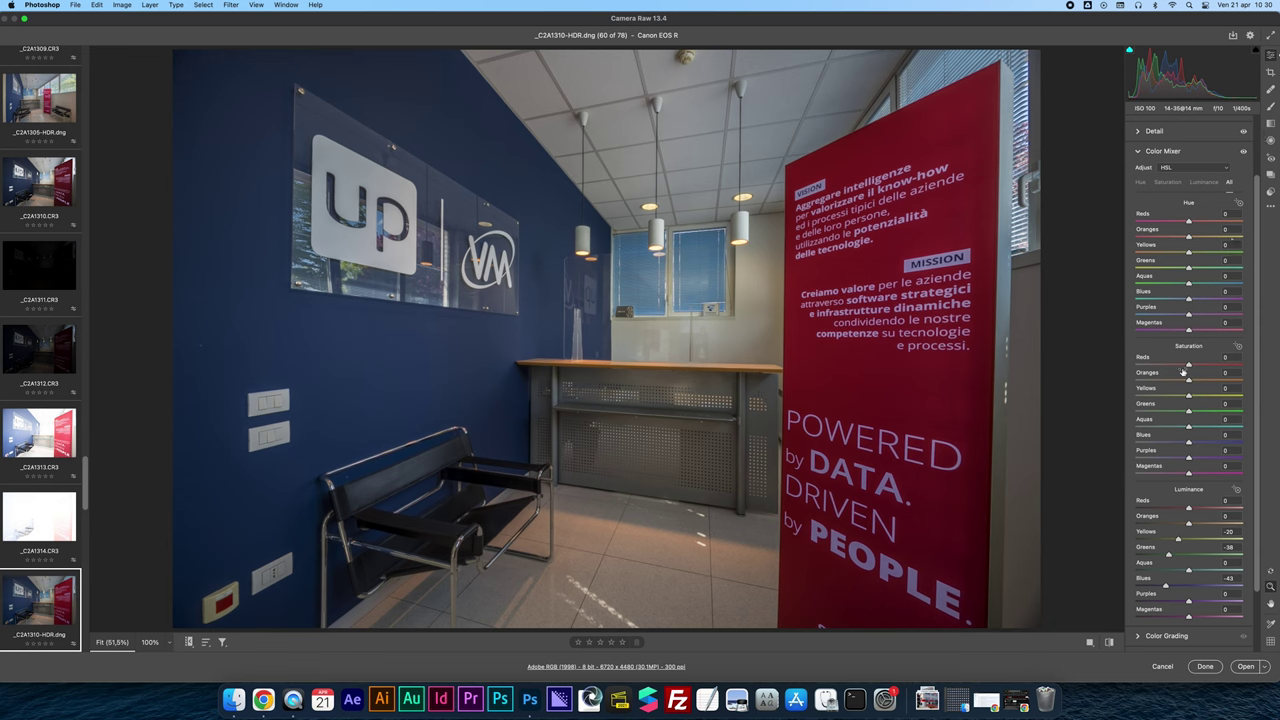
scroll(1202, 165, up, 4)
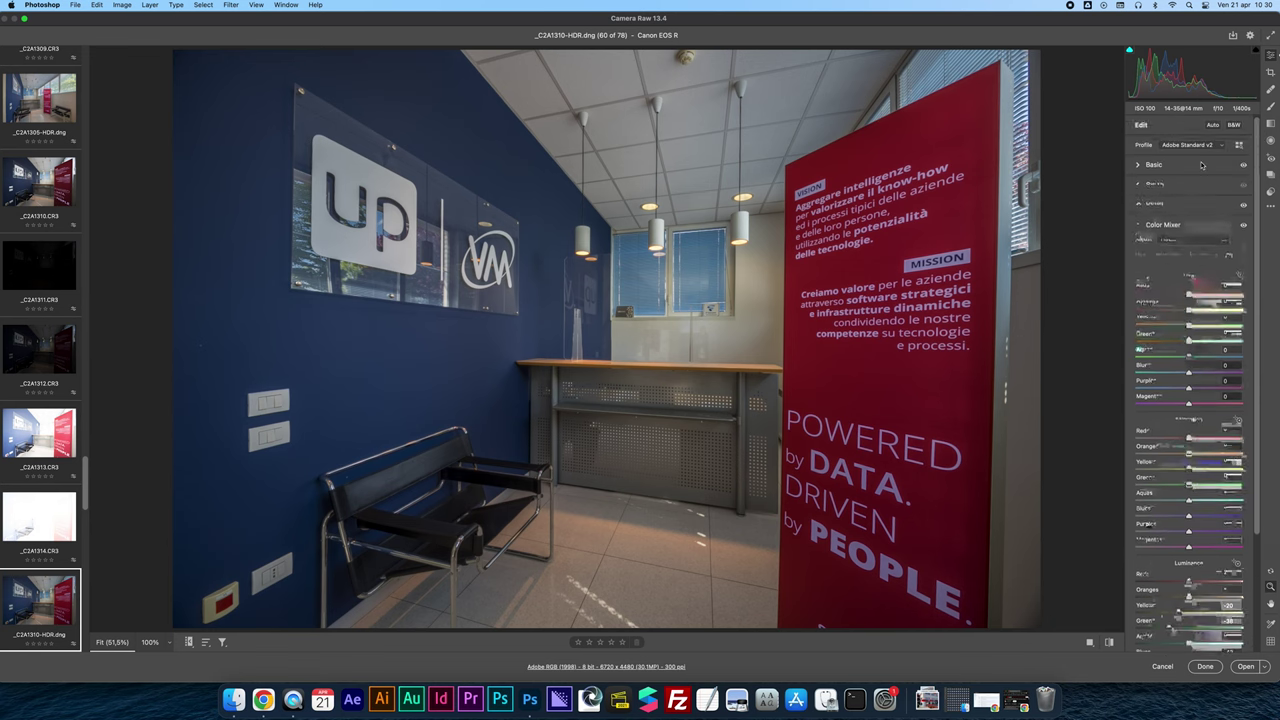
click(1188, 165)
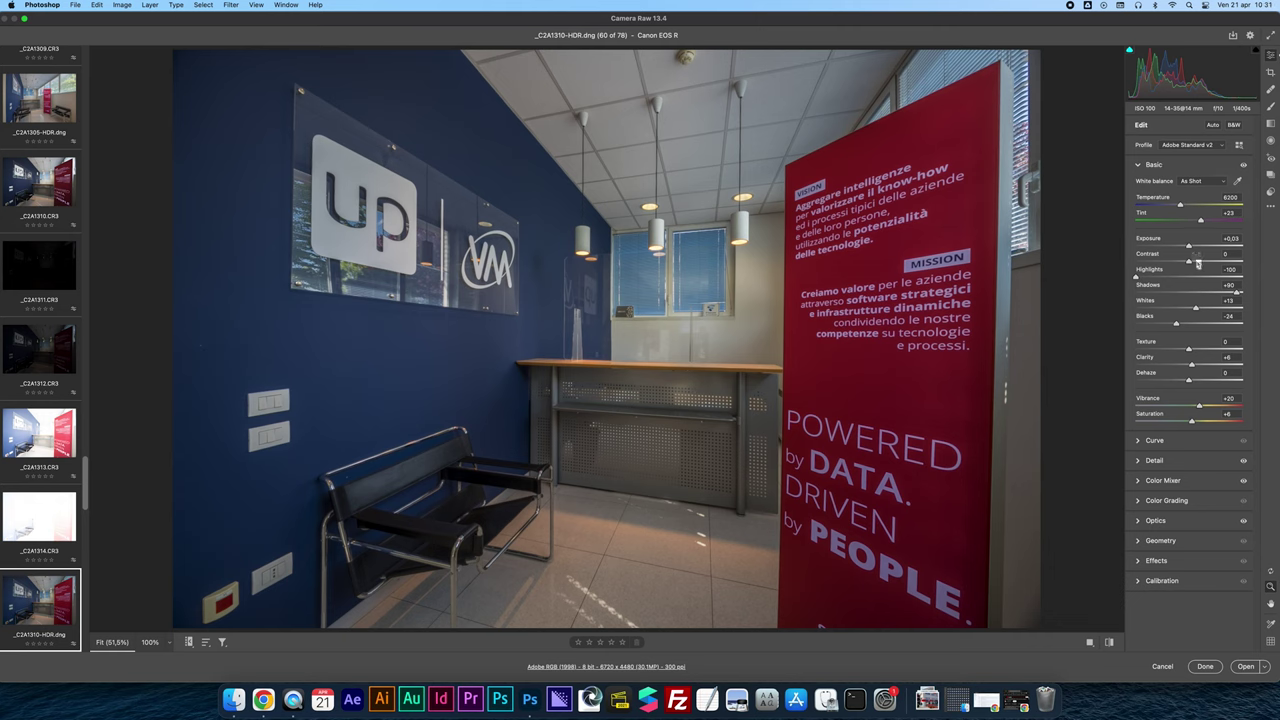
drag(1189, 247, 1190, 247)
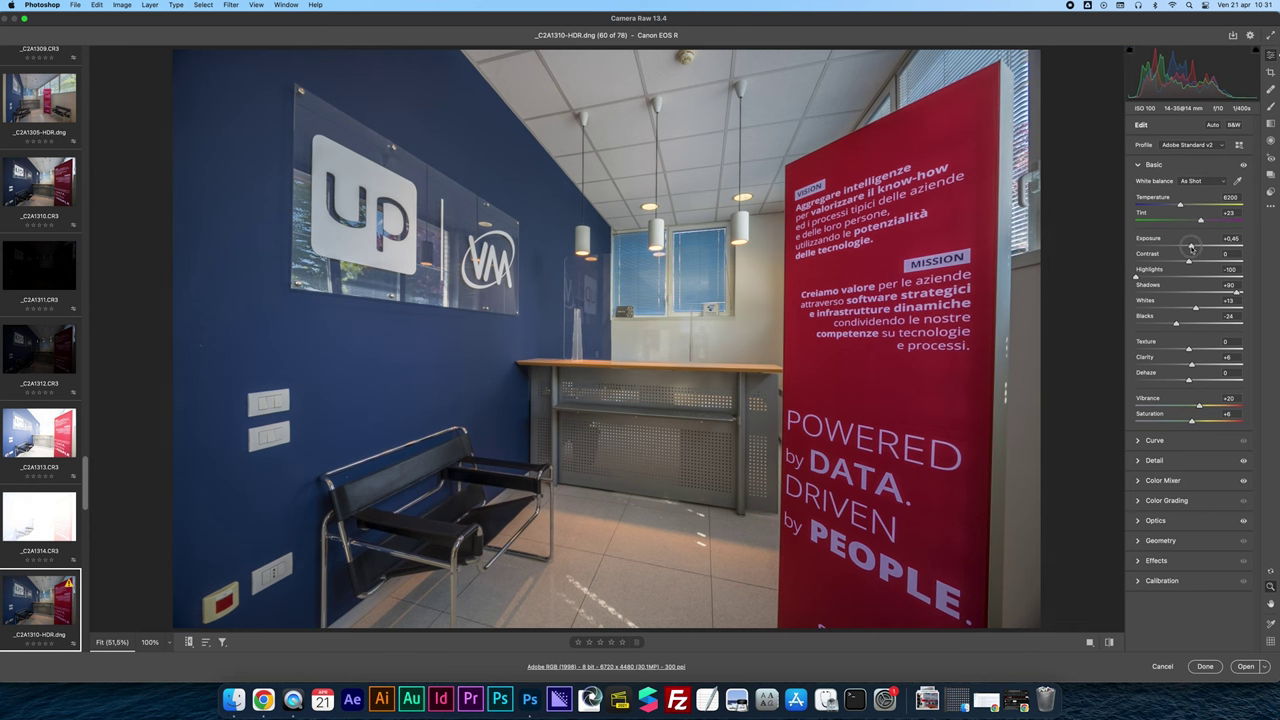
drag(1191, 247, 1190, 247)
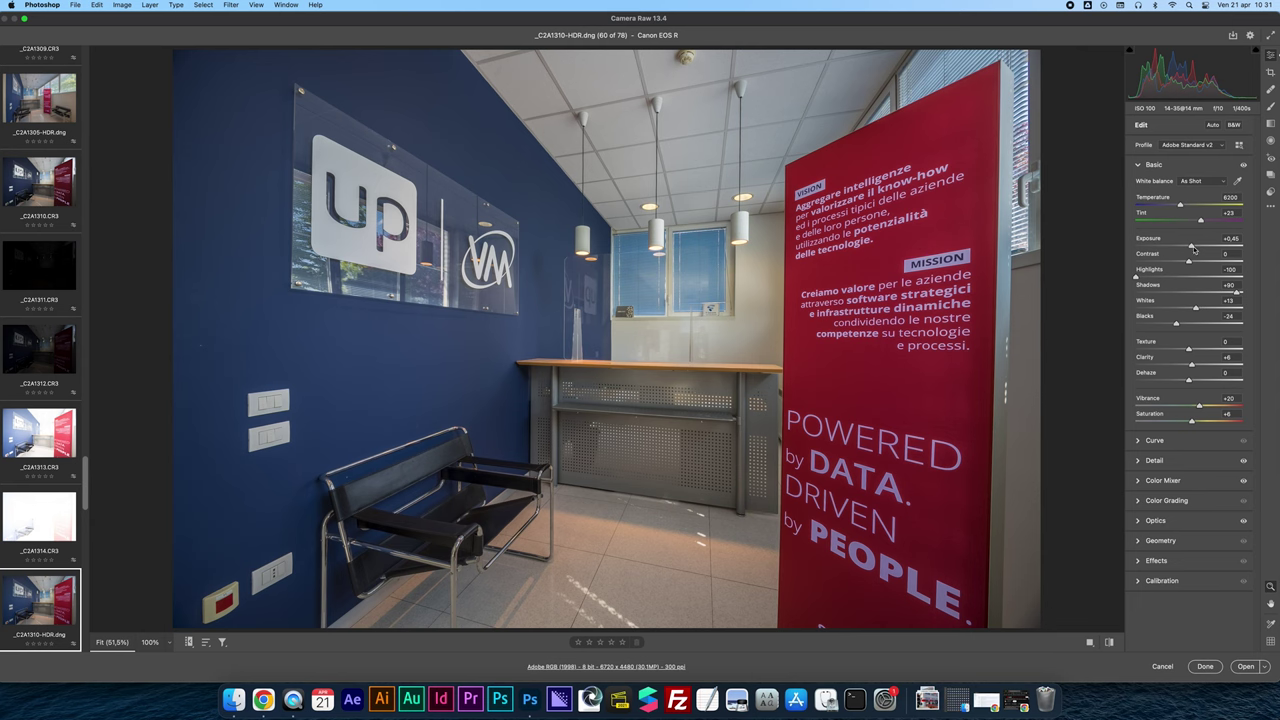
Straighten _C2A1310-HDR.dng with Guided Upright, placing vertical guides along the red banner's outer edge and the end of the reception counter beside the blue wall
click(1162, 539)
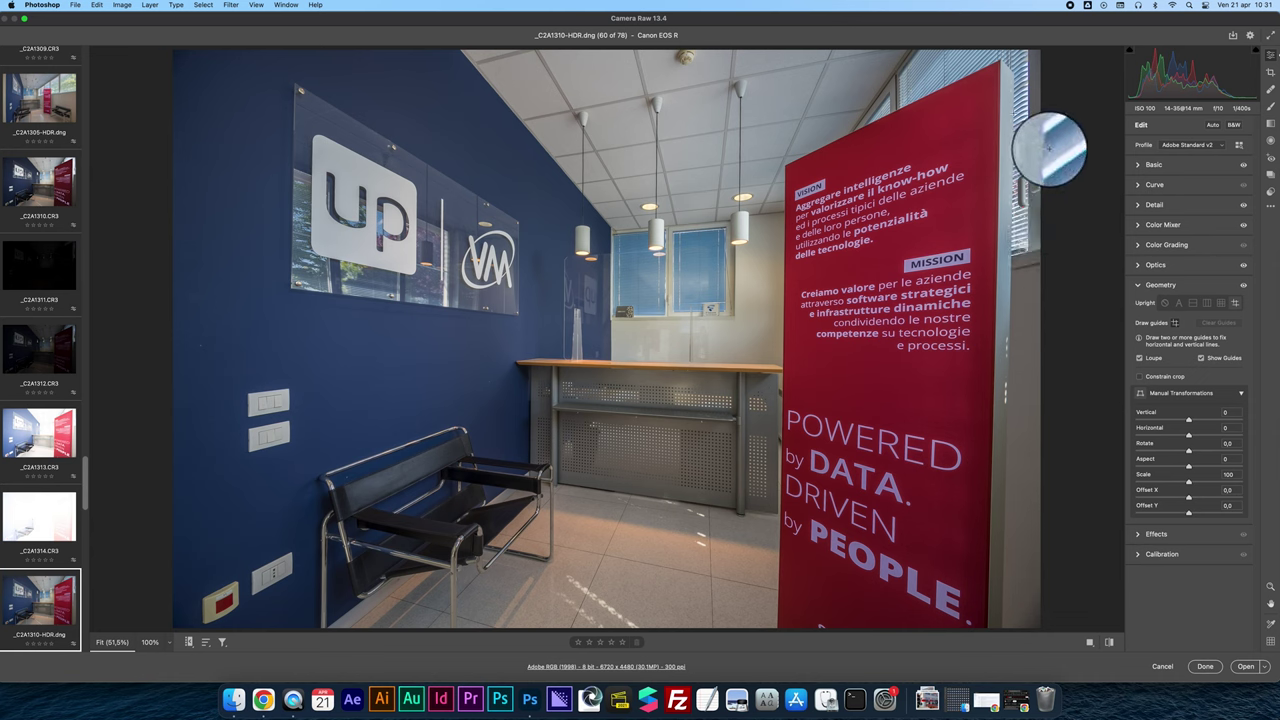
mouse_move(1012, 105)
mouse_down()
mouse_move(1025, 563)
mouse_move(1002, 598)
mouse_up()
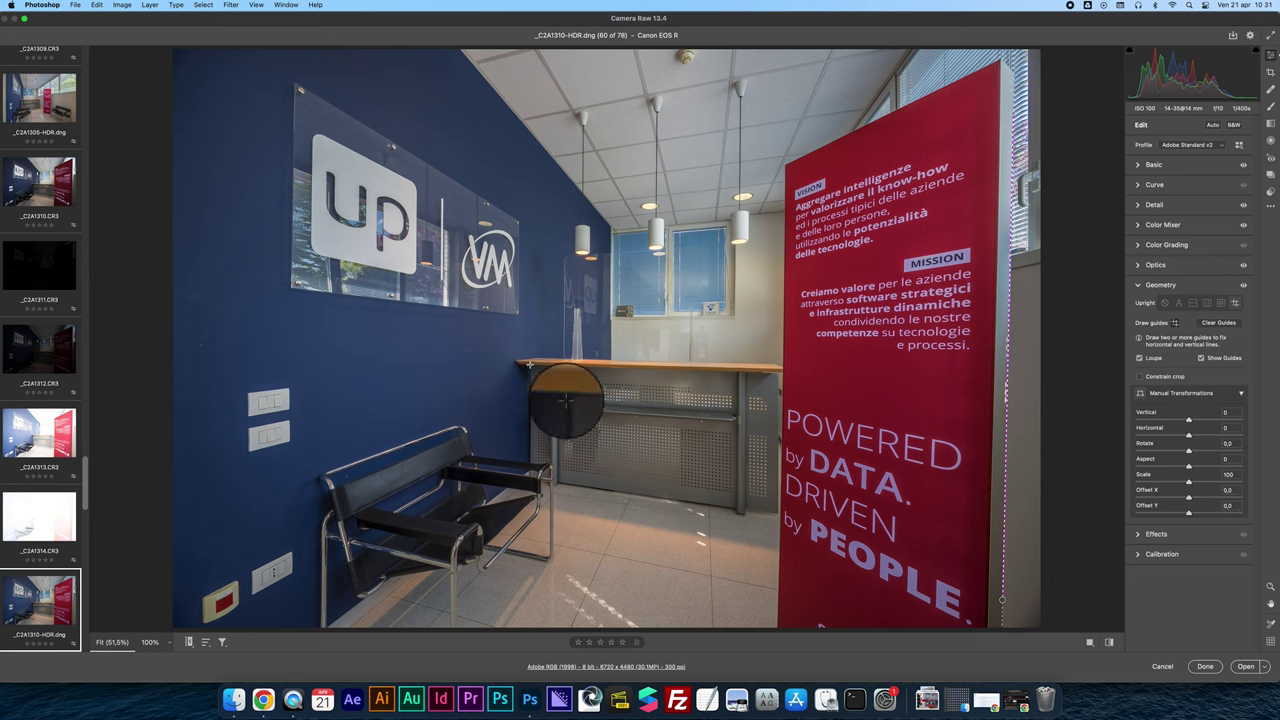
drag(530, 365, 531, 471)
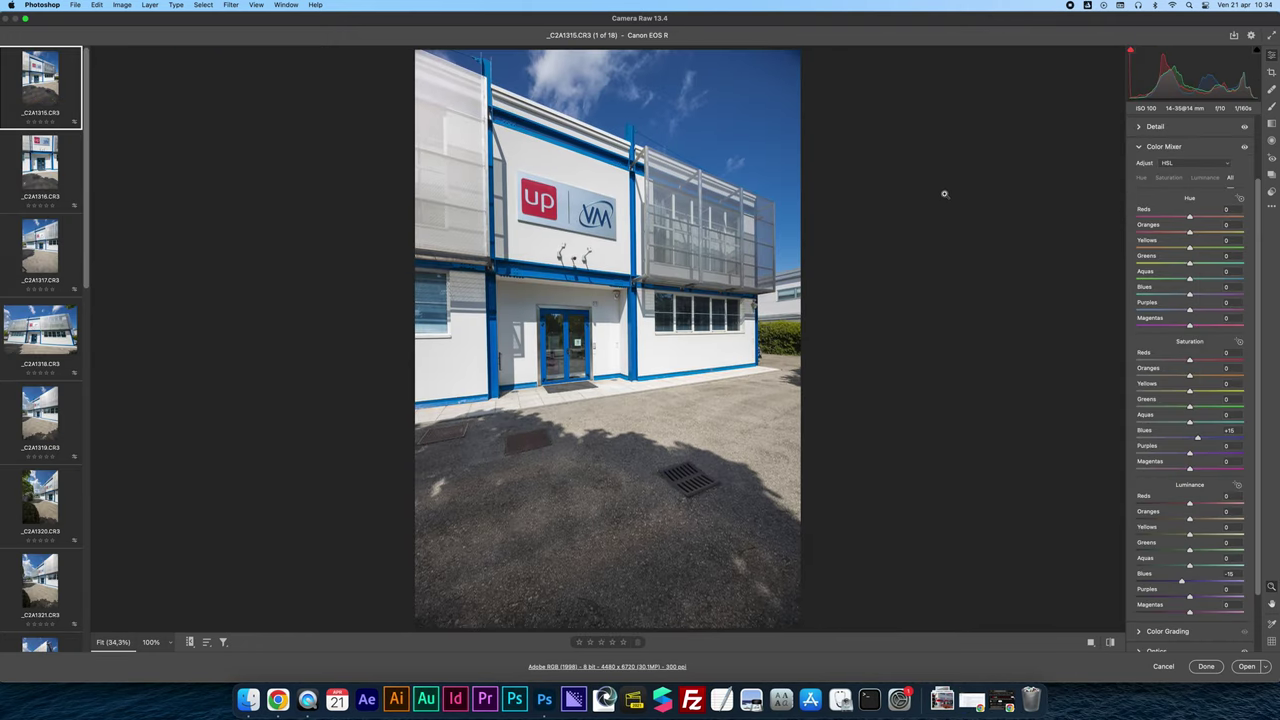
Straighten the building's verticals in _C2A1315.CR3 with the Vertical Upright correction
scroll(1165, 177, up, 1)
click(1155, 167)
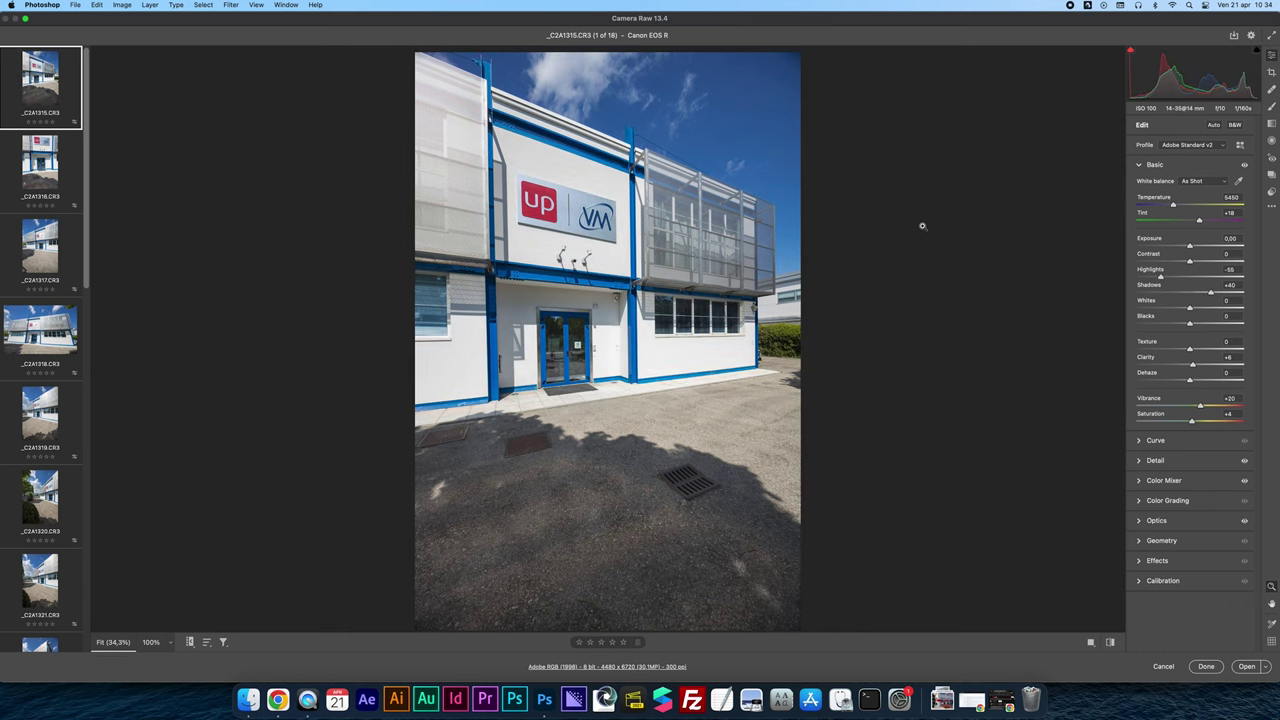
click(1169, 541)
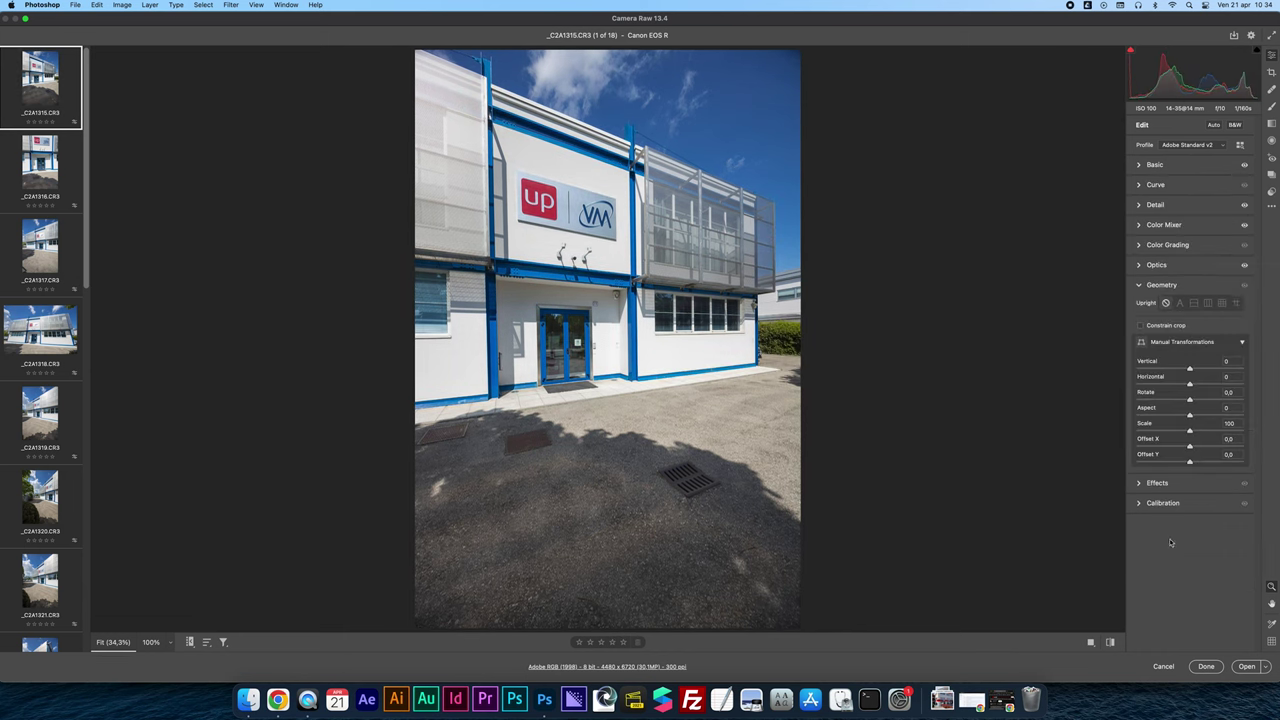
click(1208, 302)
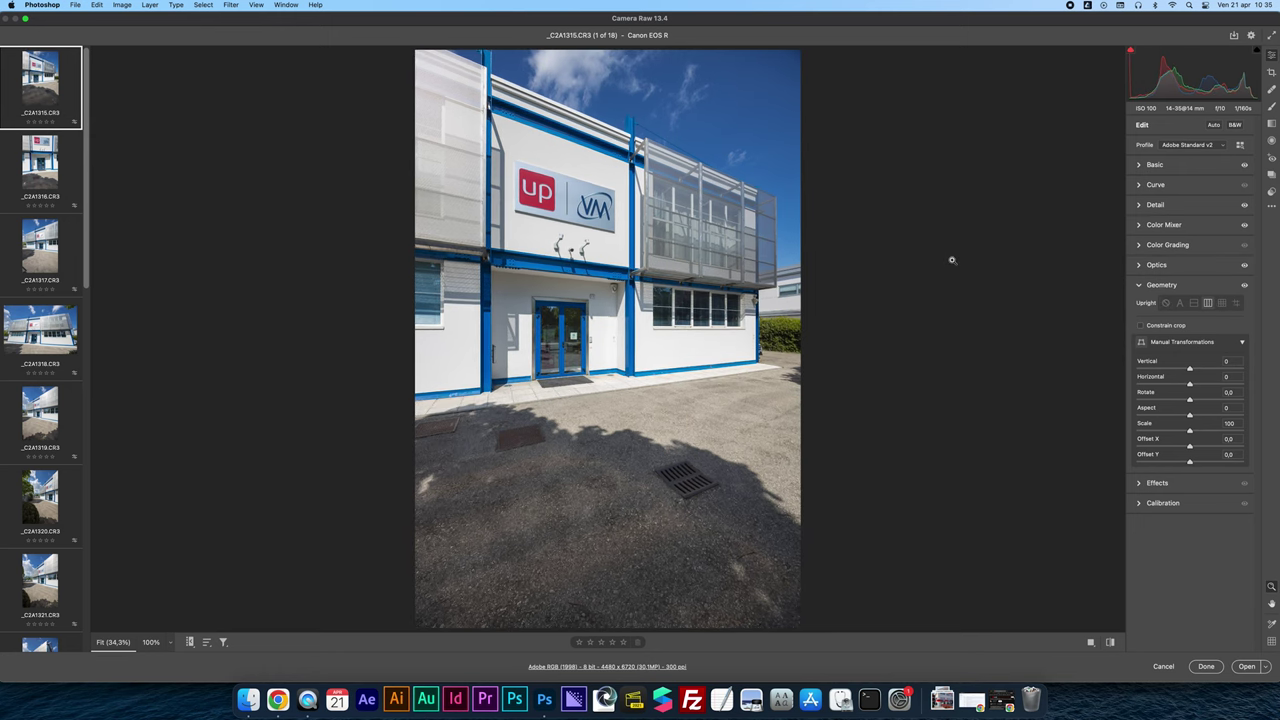
Straighten the entrance facade's verticals in _C2A1316.CR3 with the Vertical Upright correction
mouse_move(38, 170)
click(38, 172)
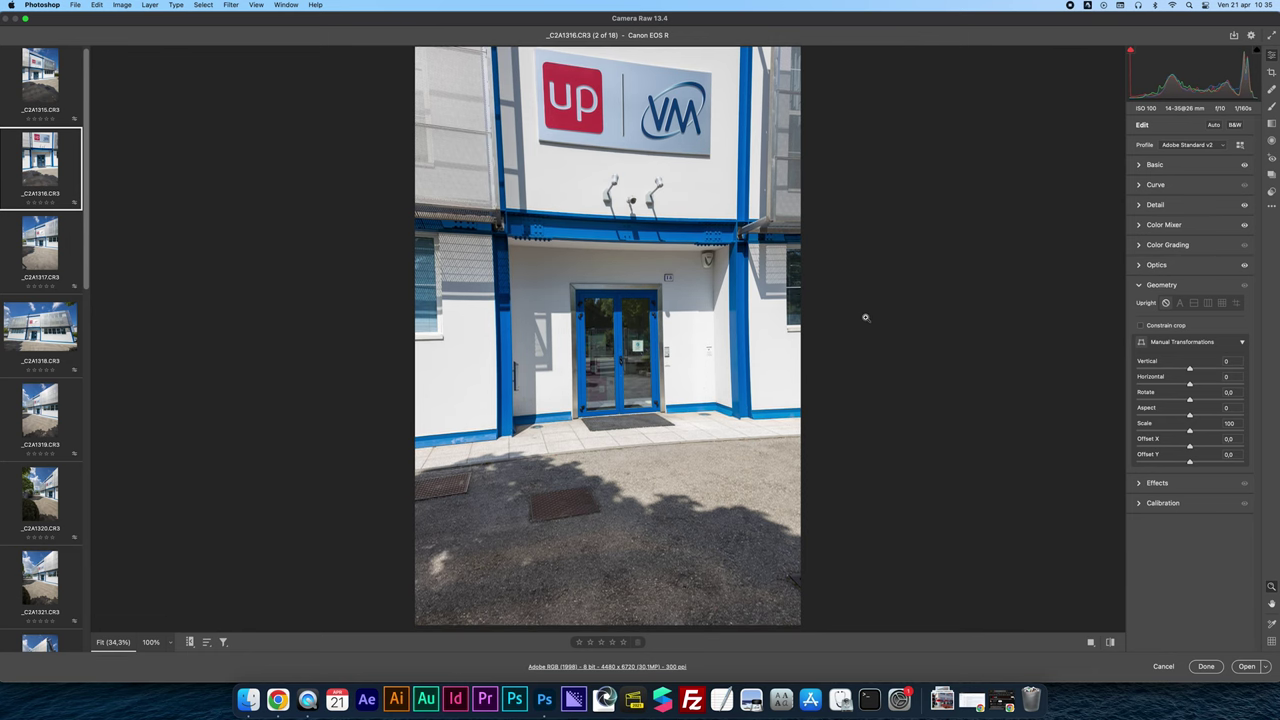
click(1208, 304)
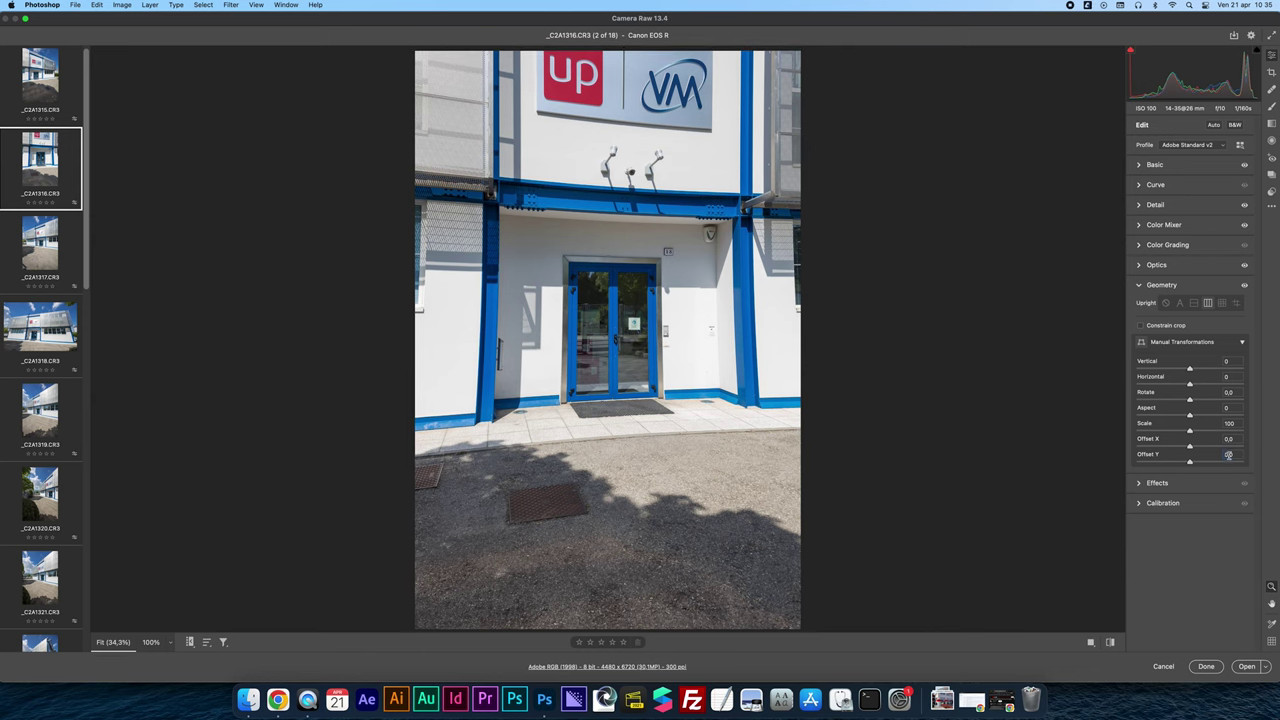
Shift the _C2A1316.CR3 entrance image vertically with an Offset Y of -7.5
key(shift)
click(1236, 455)
key(Down)
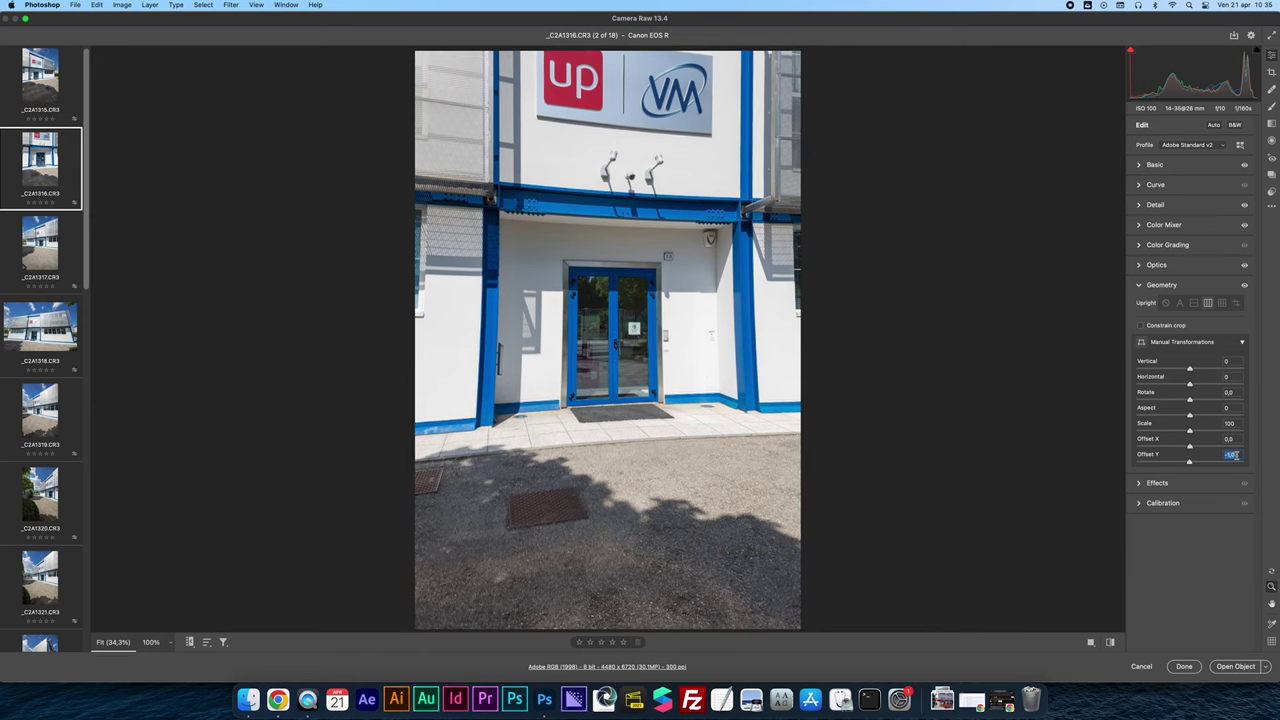
key(shift+Down)
key(shift+Down)
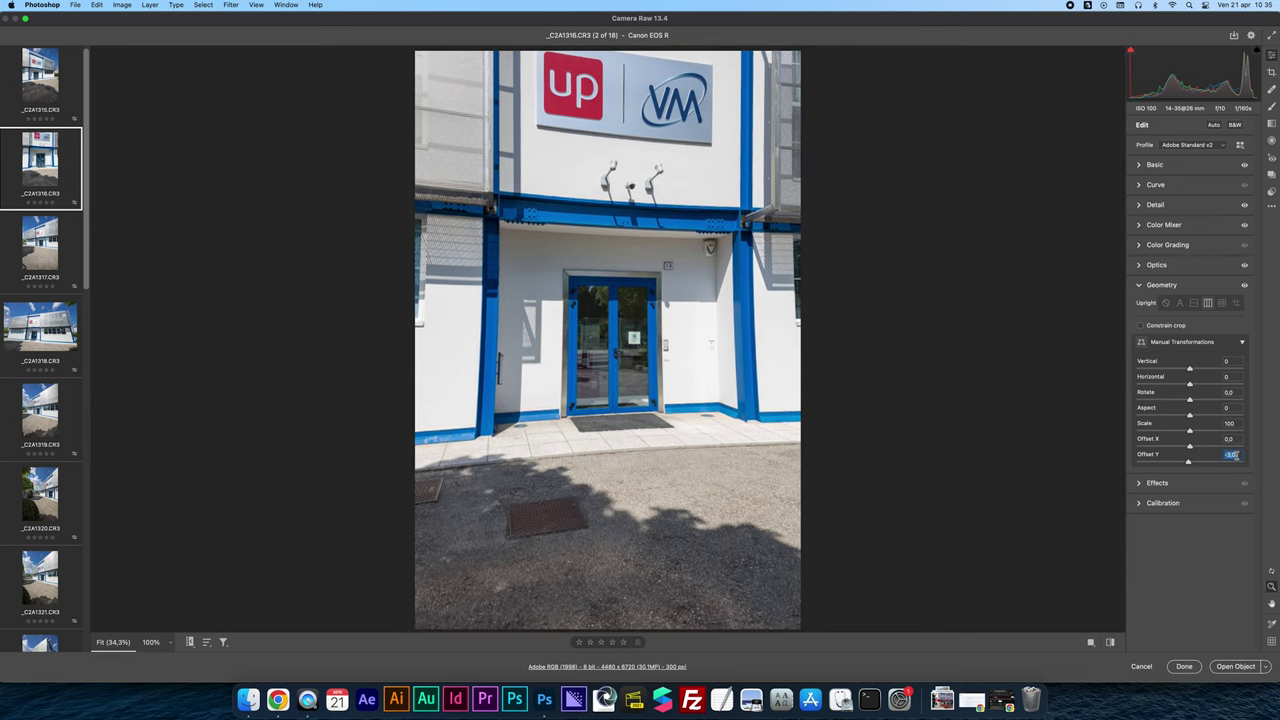
key(shift+Down)
key(shift+Down)
key(shift+Down)
key(shift+Down)
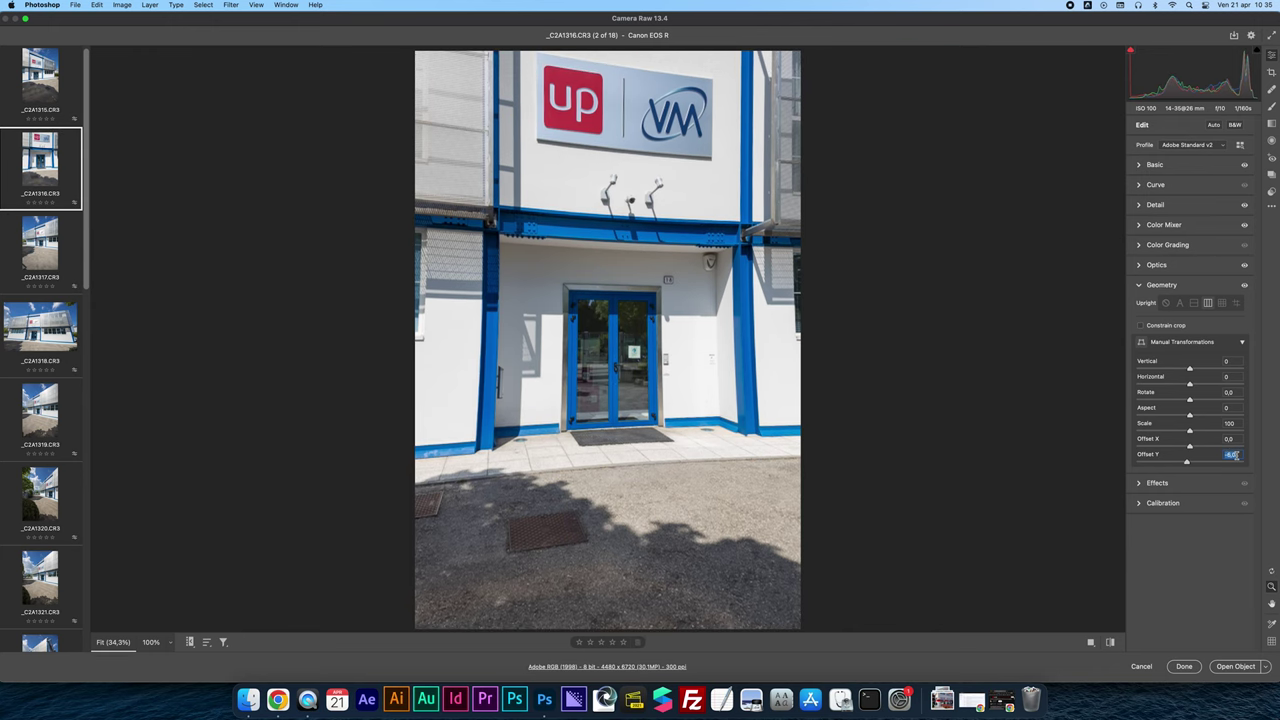
key(shift+Down)
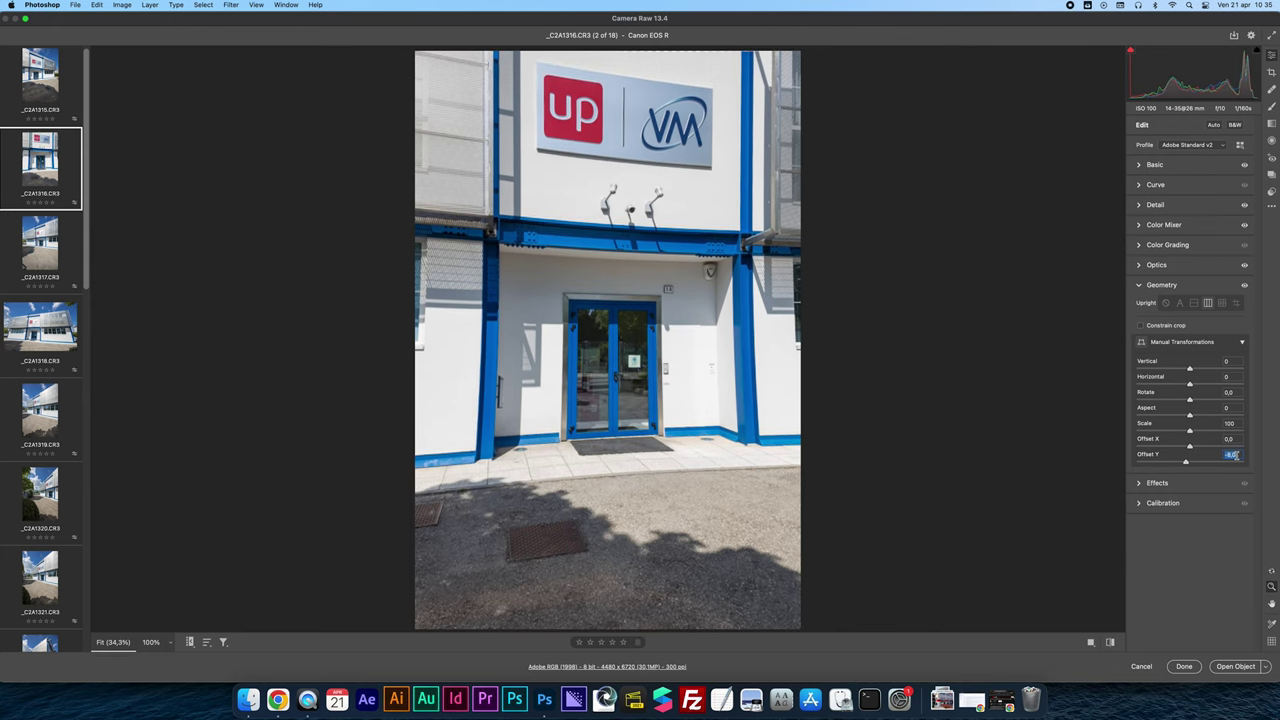
key(shift+Down)
key(Up)
key(Up)
key(Up)
key(Down)
key(Down)
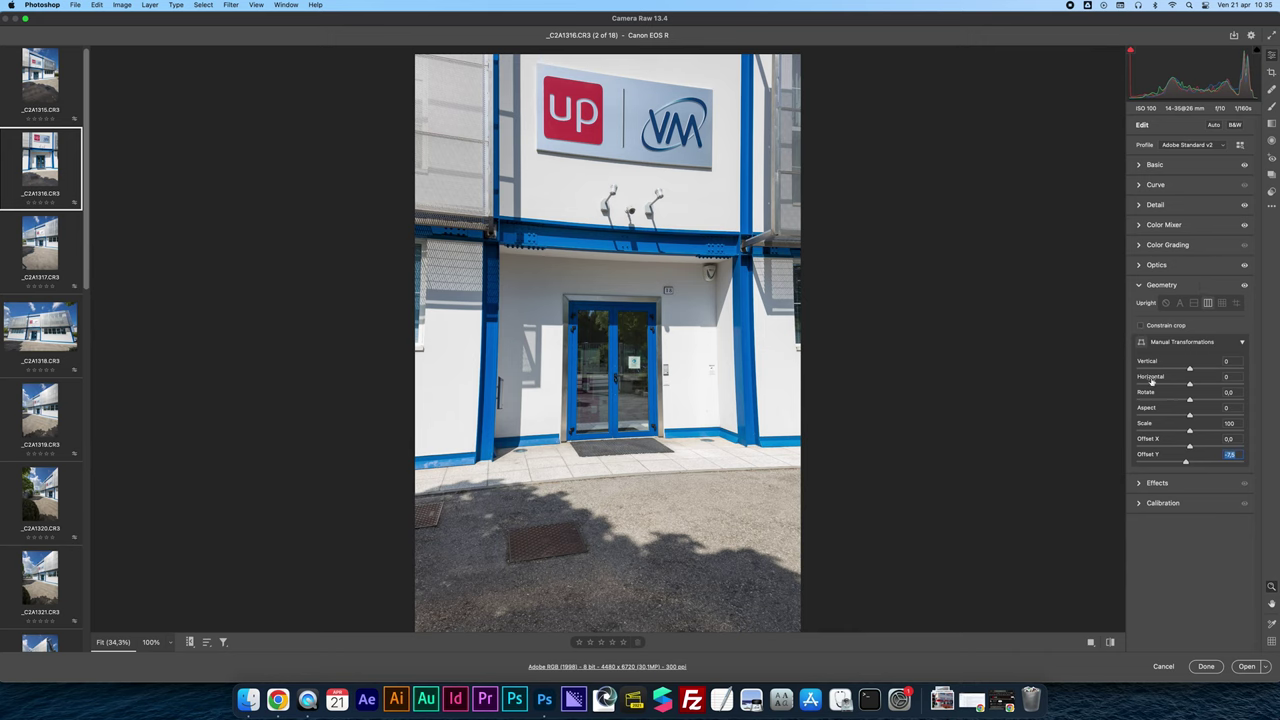
Set the lens profile's Distortion correction to 0 for _C2A1316.CR3 and update its Upright calculation
click(1155, 205)
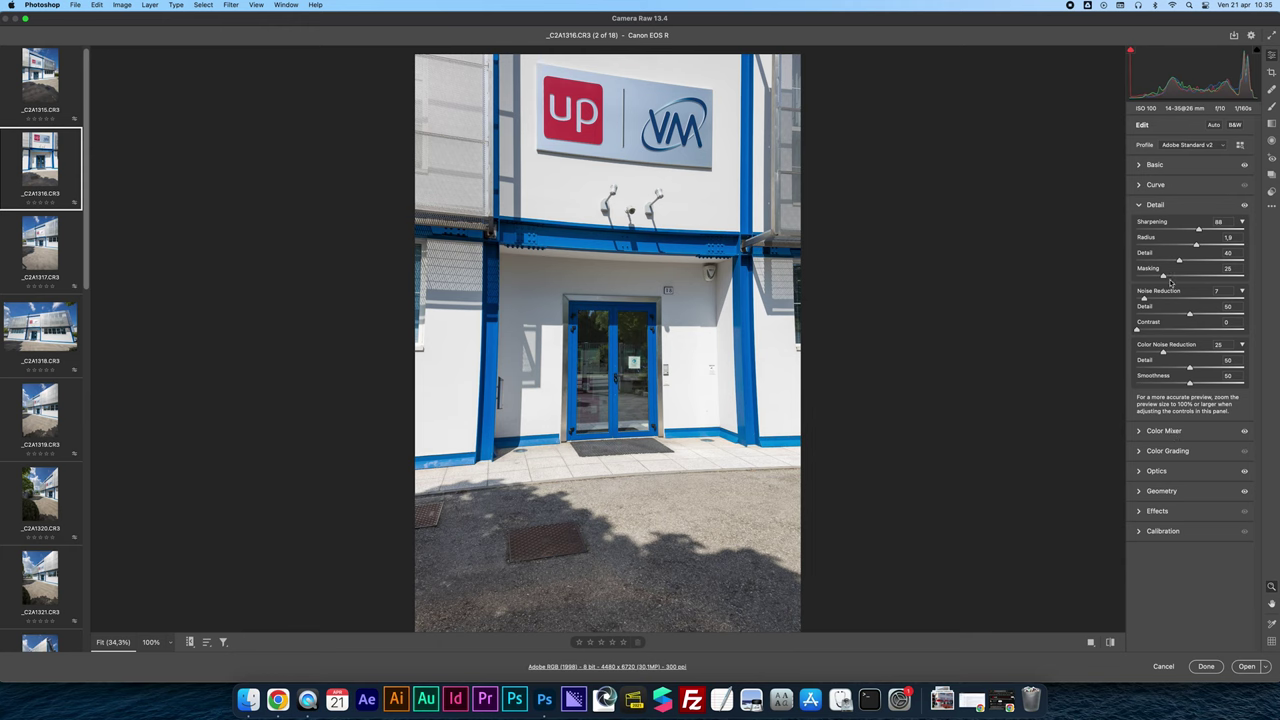
click(1160, 471)
drag(1147, 420, 1102, 428)
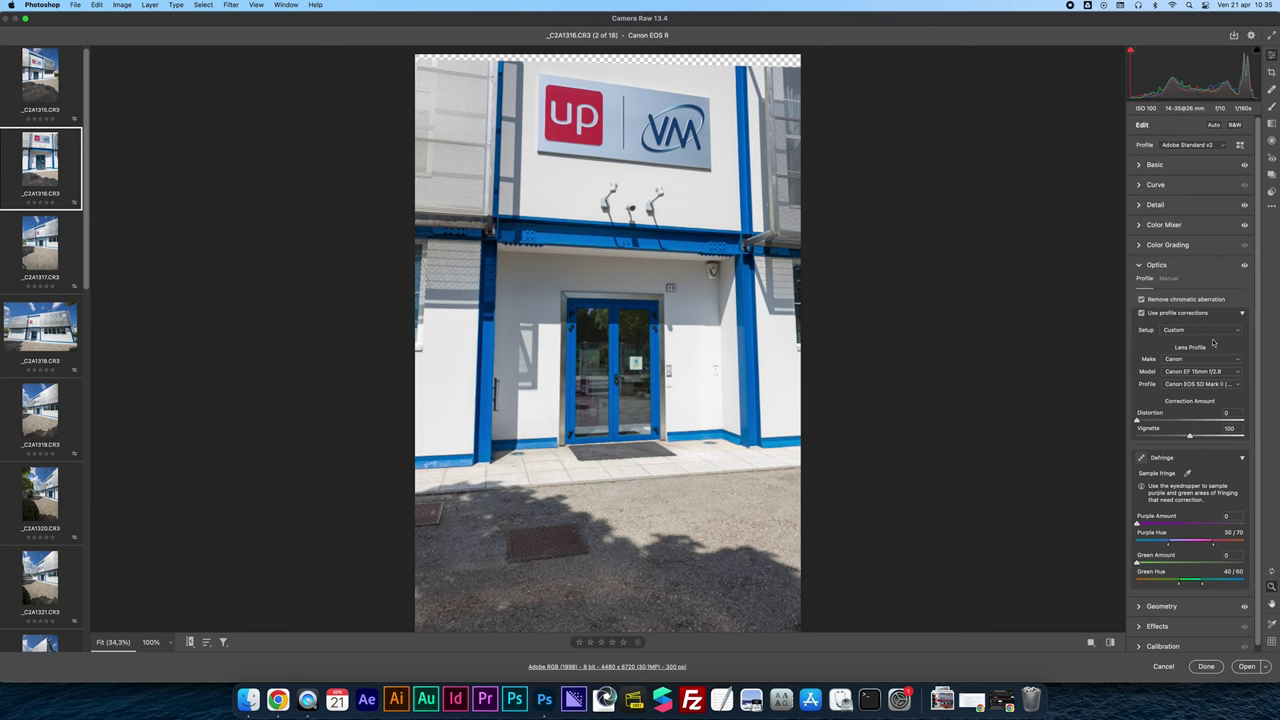
click(1170, 607)
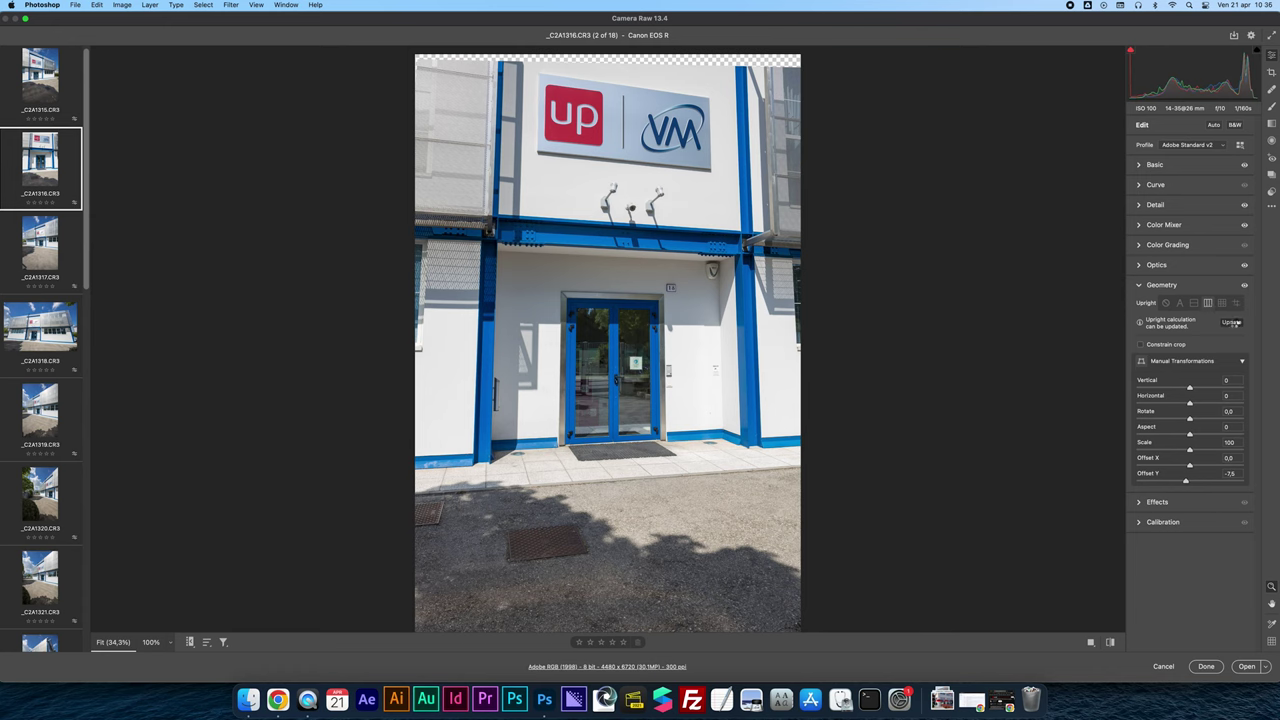
click(1232, 322)
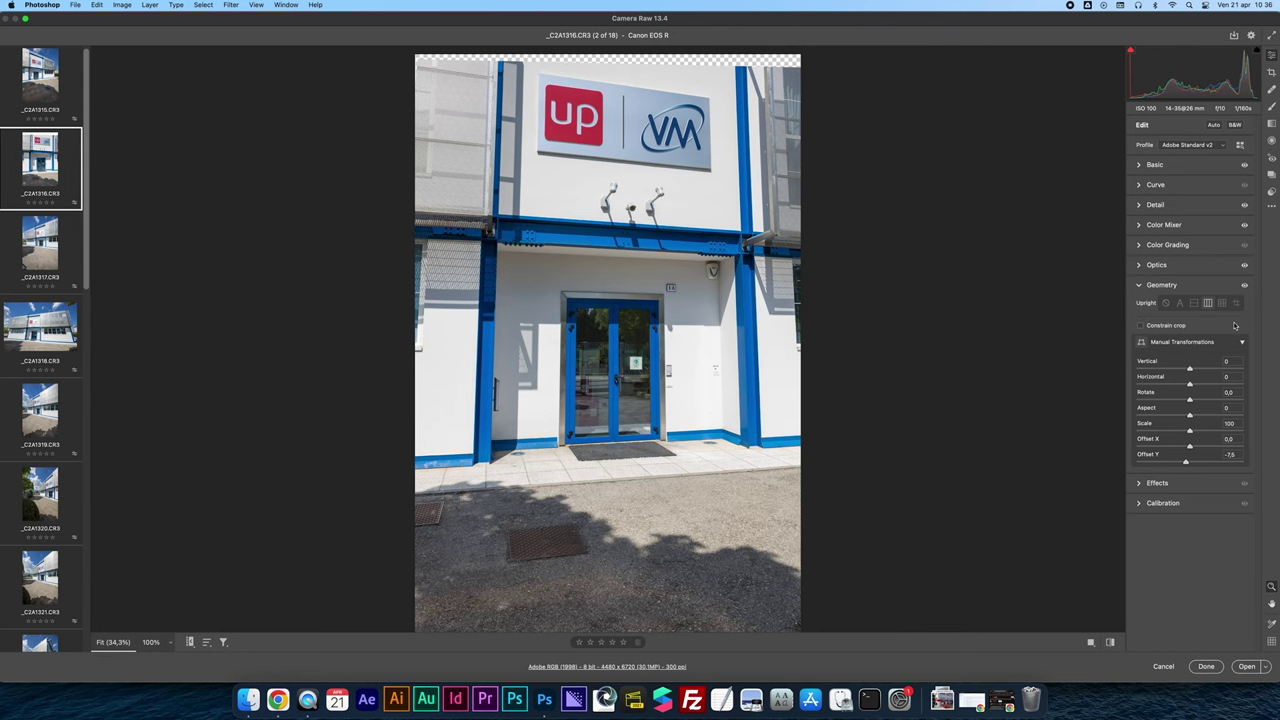
Reposition the recalculated _C2A1316.CR3 image vertically with an Offset Y of -0.5
click(1236, 455)
key(shift+Up)
key(shift+Up)
key(shift+Up)
key(shift+Up)
key(shift+Up)
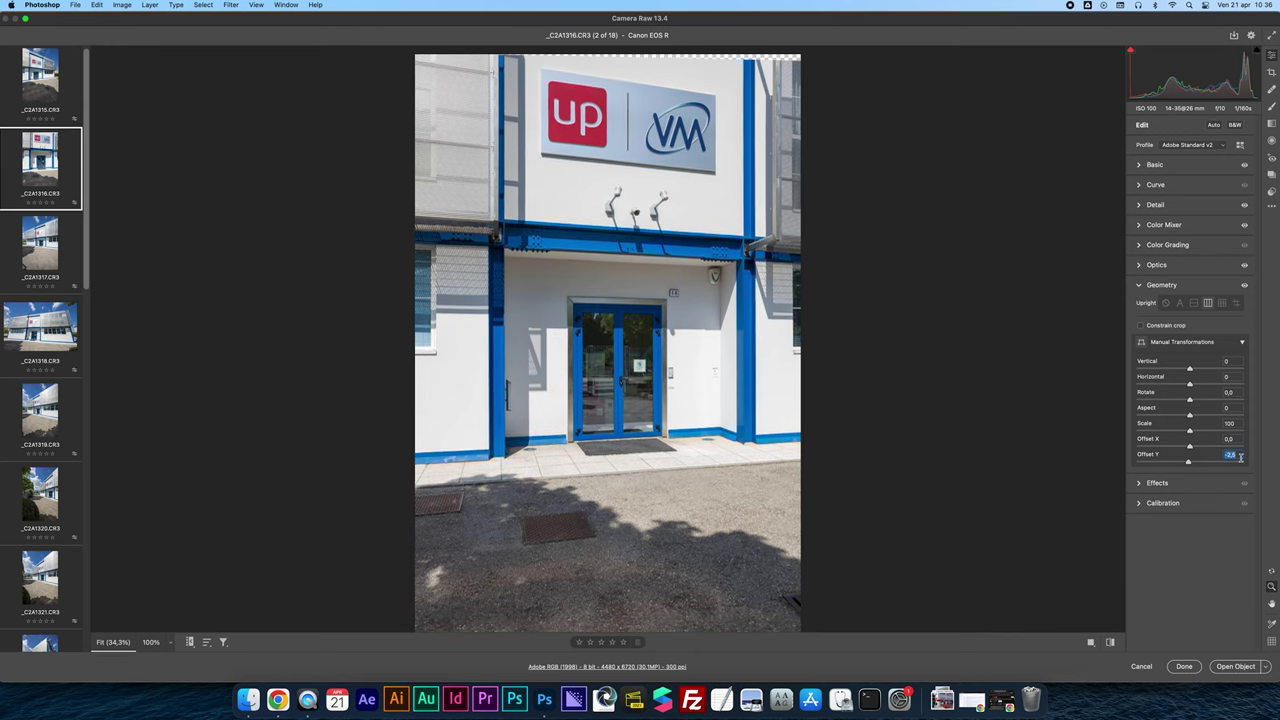
key(shift+Up)
key(shift+Up)
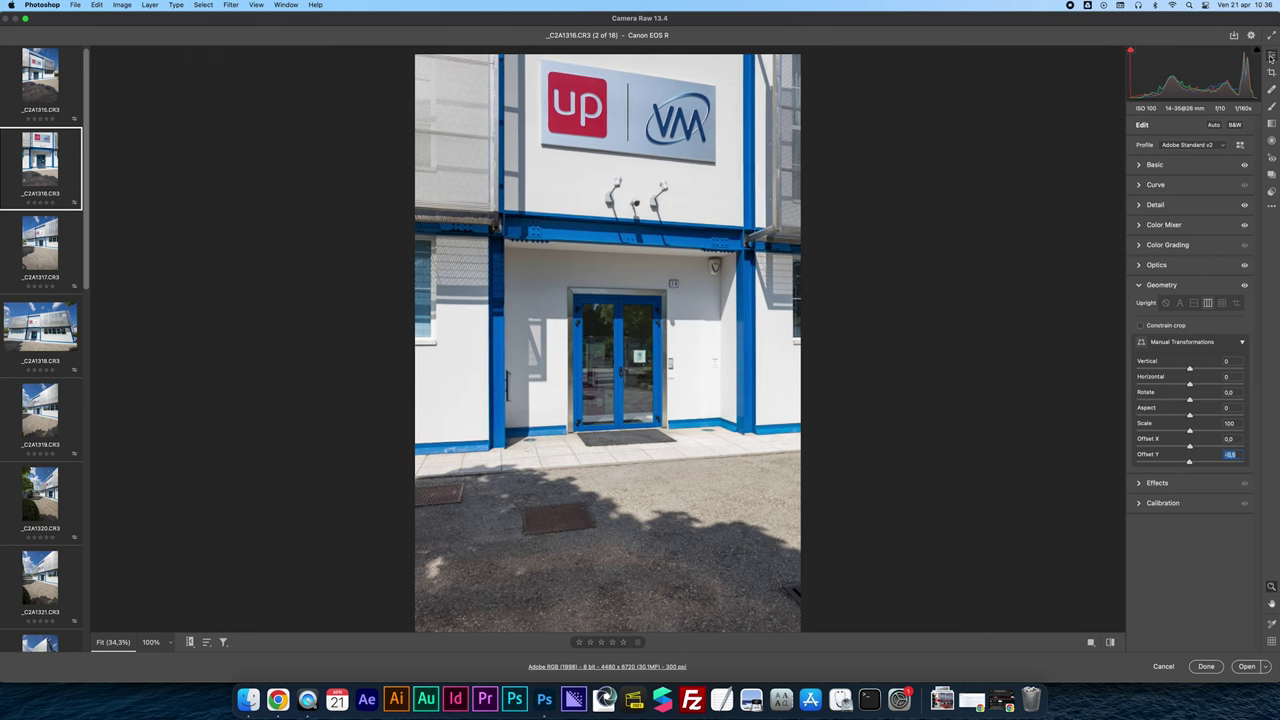
Straighten _C2A1317.CR3 with the Vertical Upright correction and shift it vertically with an Offset Y of -6.0
click(40, 255)
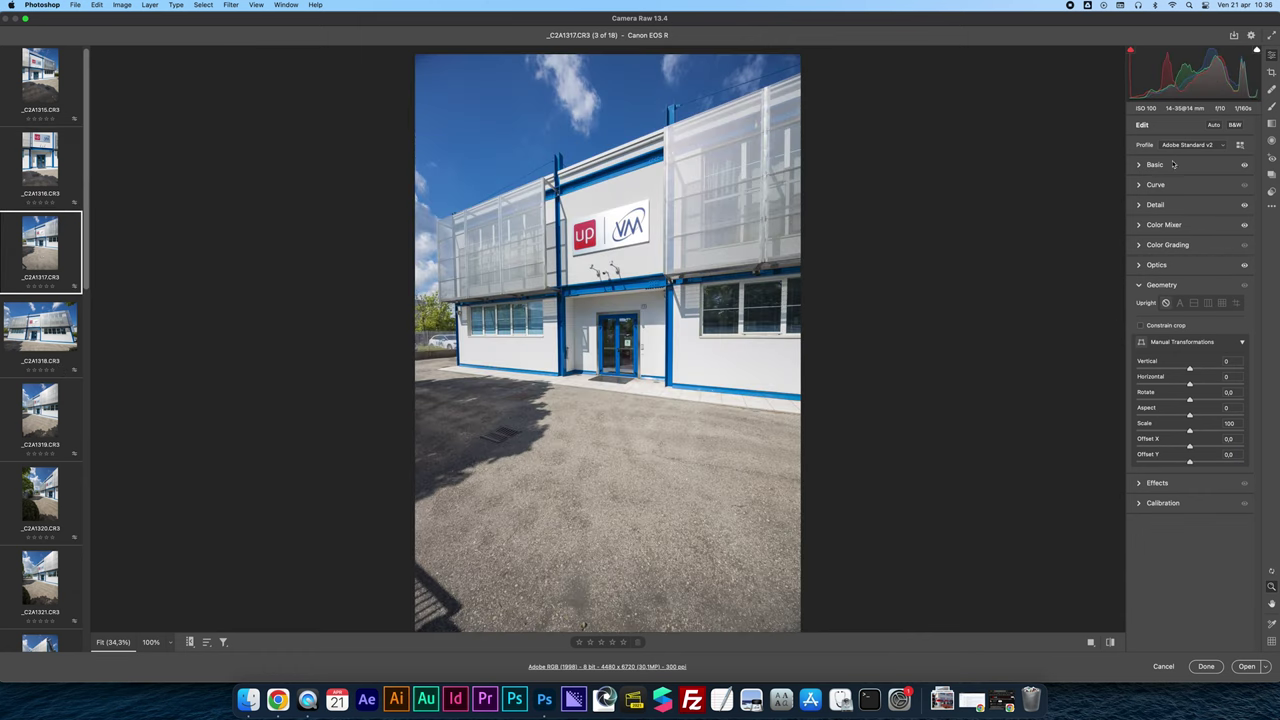
click(1208, 303)
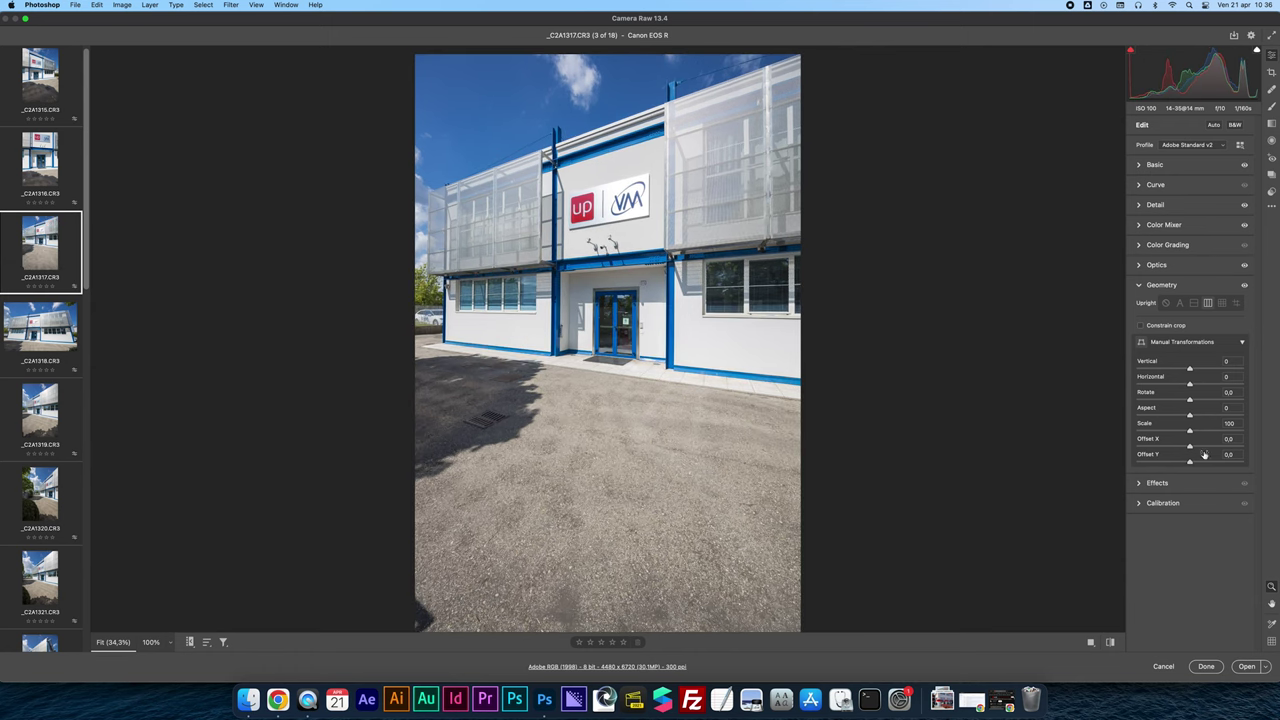
key(shift)
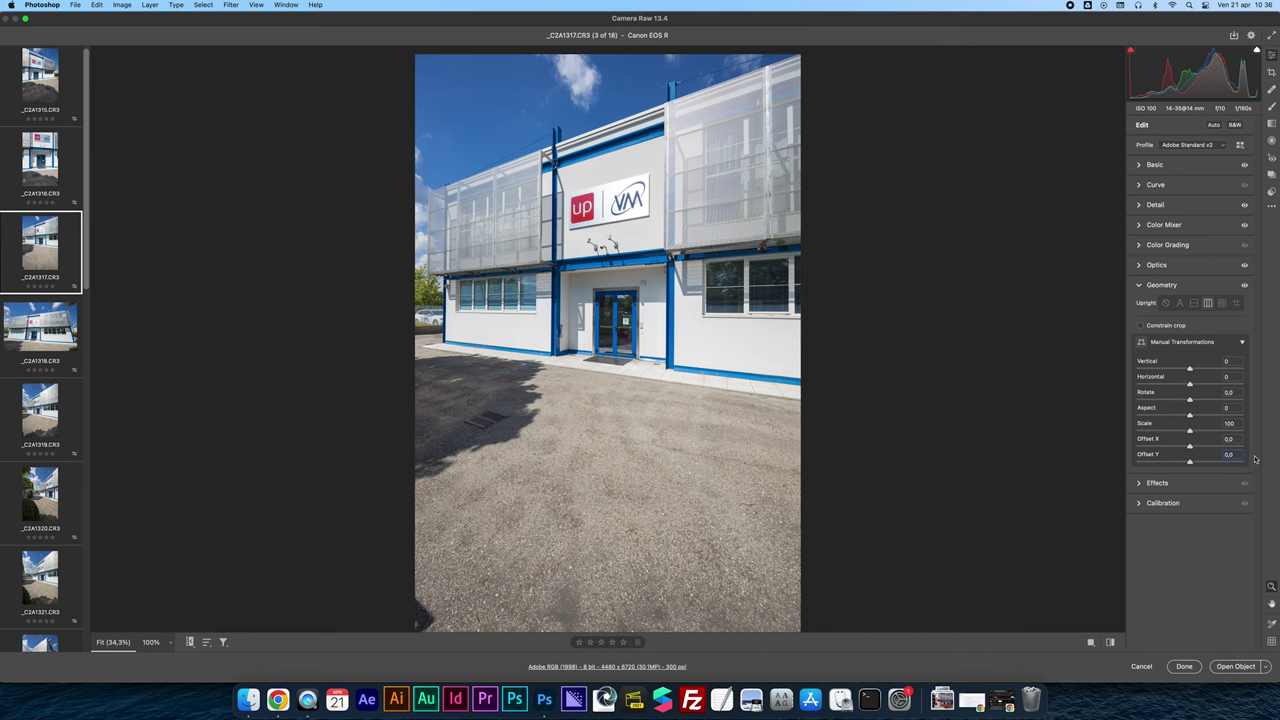
key(shift+Down)
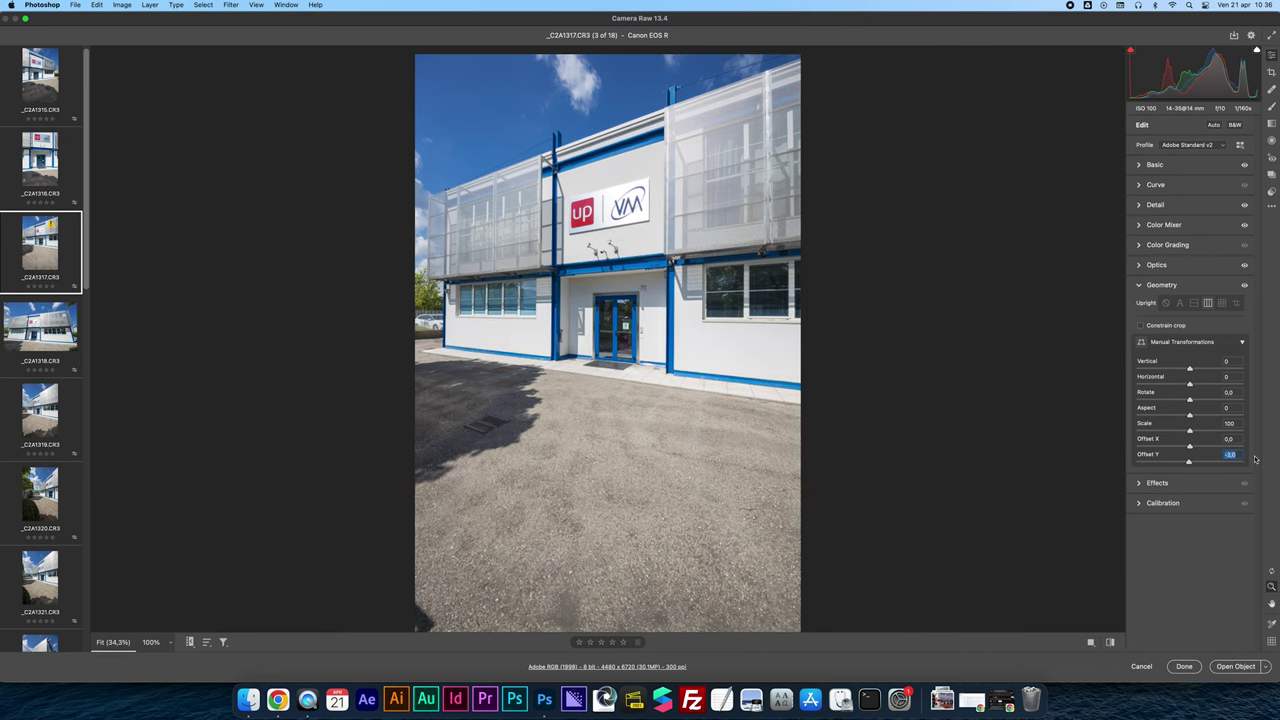
key(shift+Down)
key(shift+Down)
key(shift+Down)
key(shift+Down)
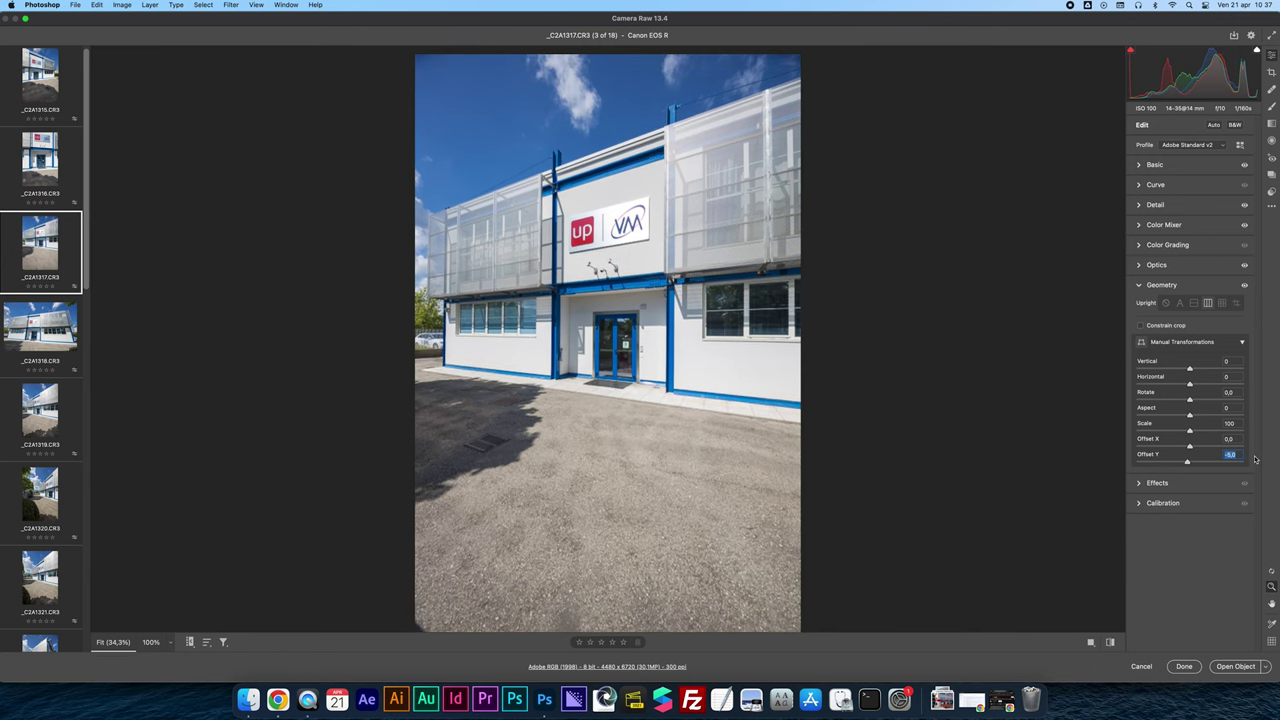
key(shift+Down)
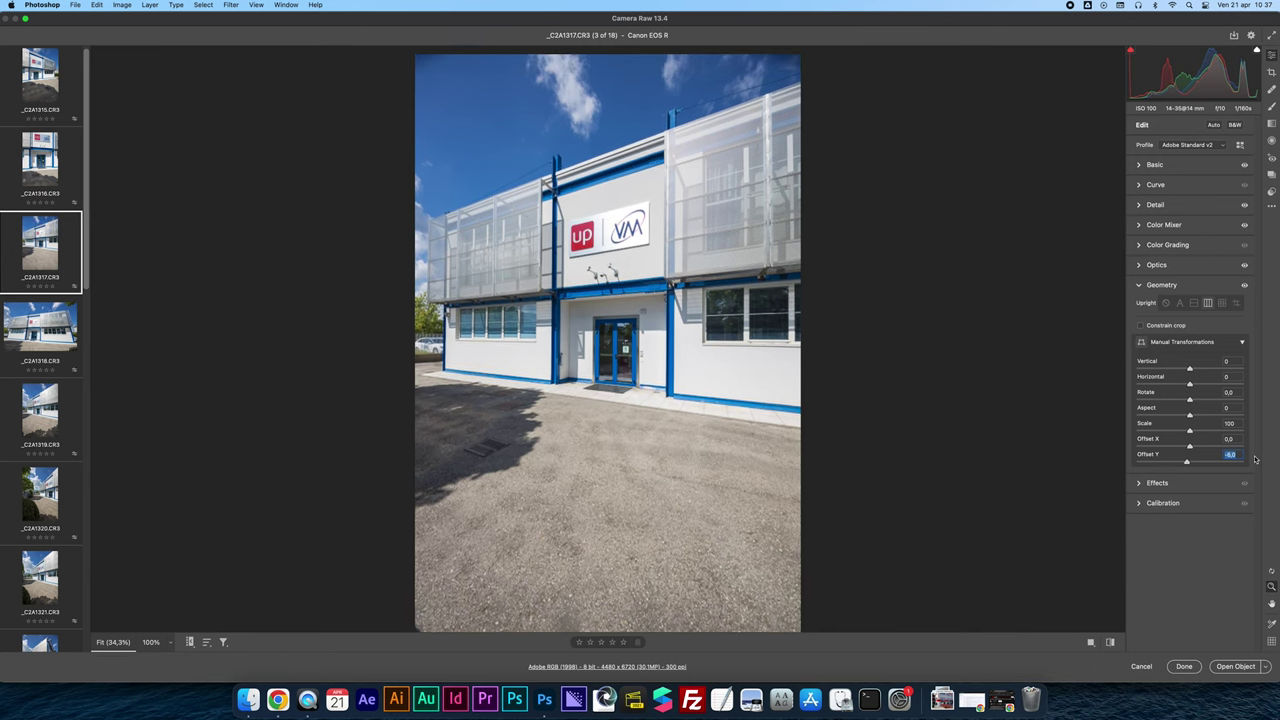
Fine-tune the vertical position of _C2A1317.CR3 with an Offset Y of -6.7
key(shift+Down)
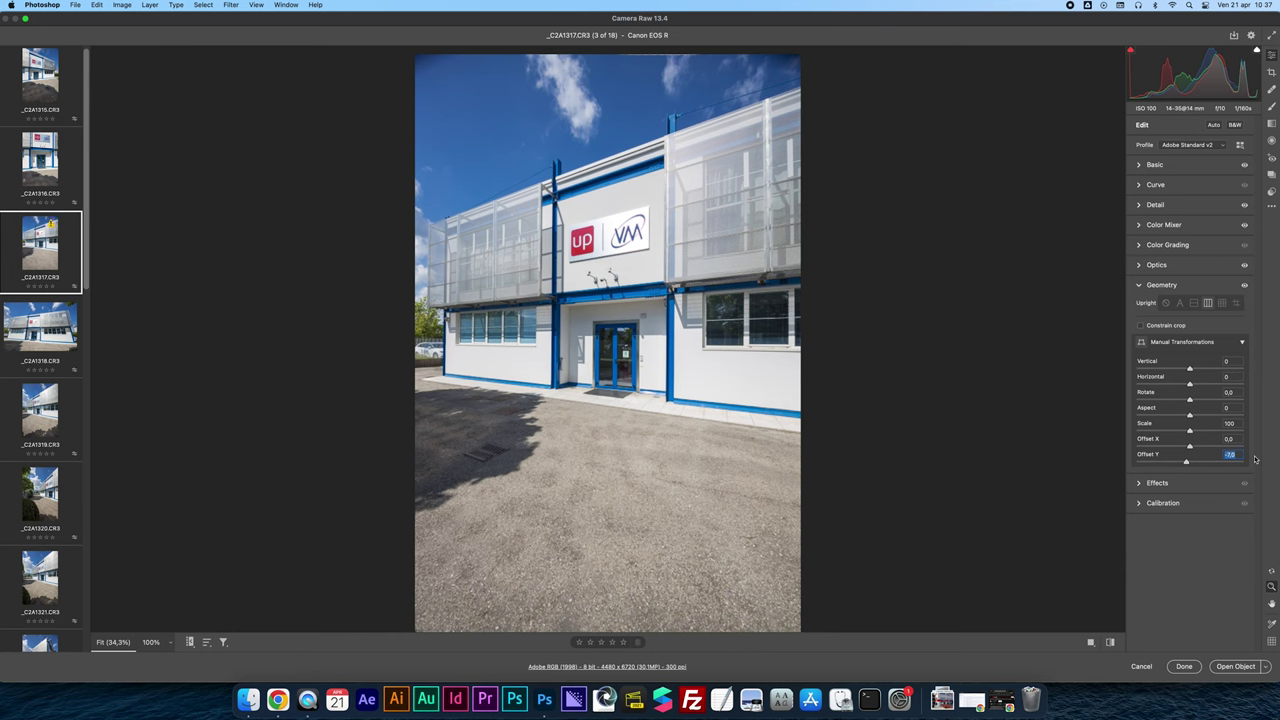
key(Up)
key(Up)
key(Up)
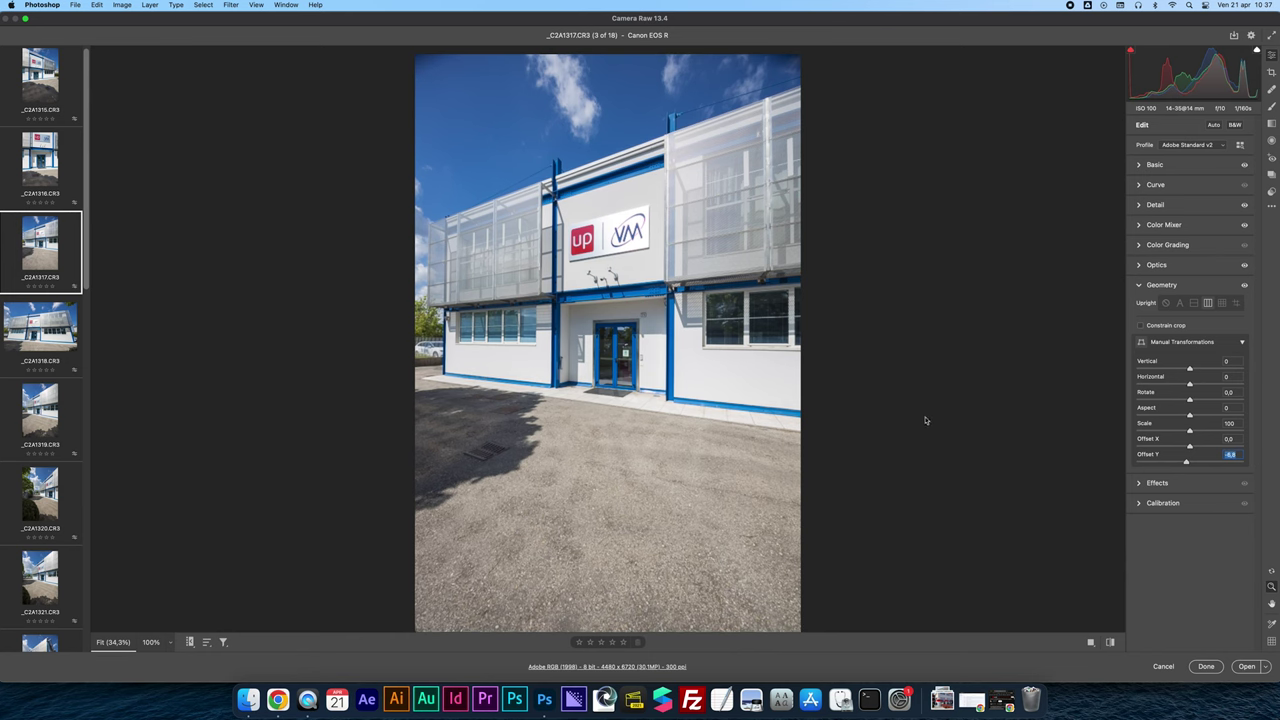
Straighten _C2A1319.CR3 and _C2A1320.CR3 with the Vertical Upright correction, leaving out _C2A1318.CR3
mouse_move(49, 341)
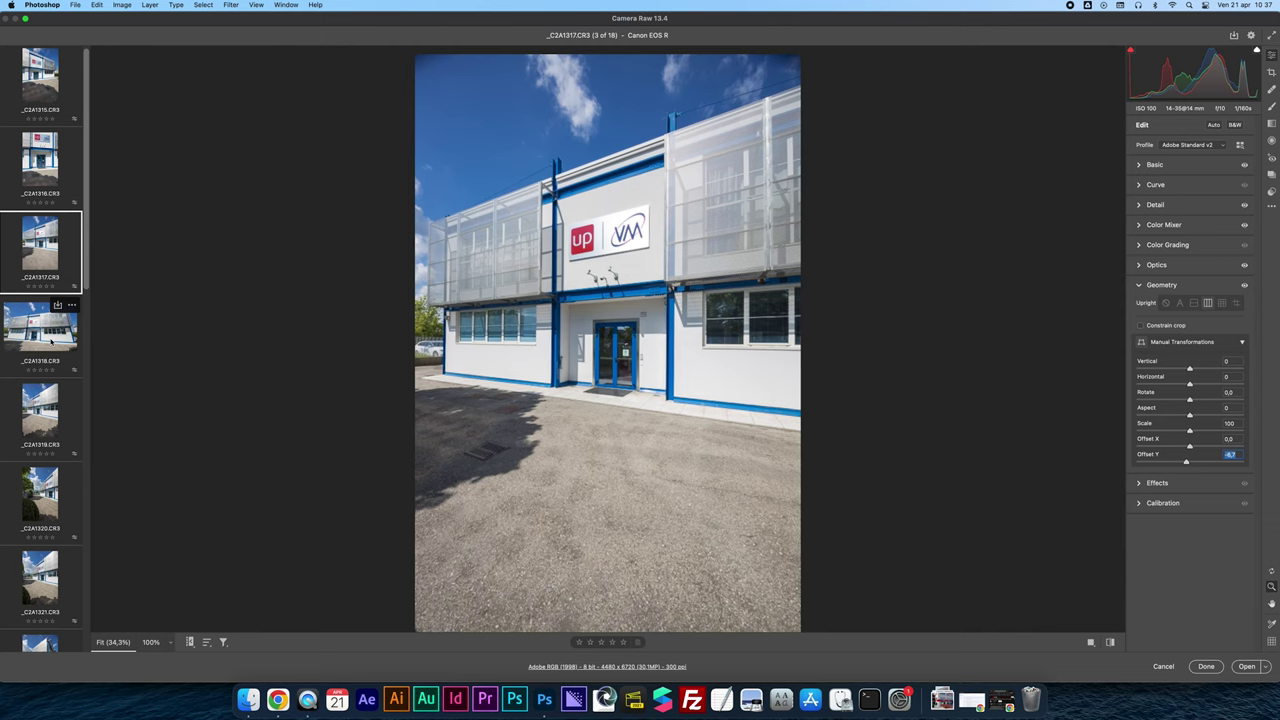
click(50, 341)
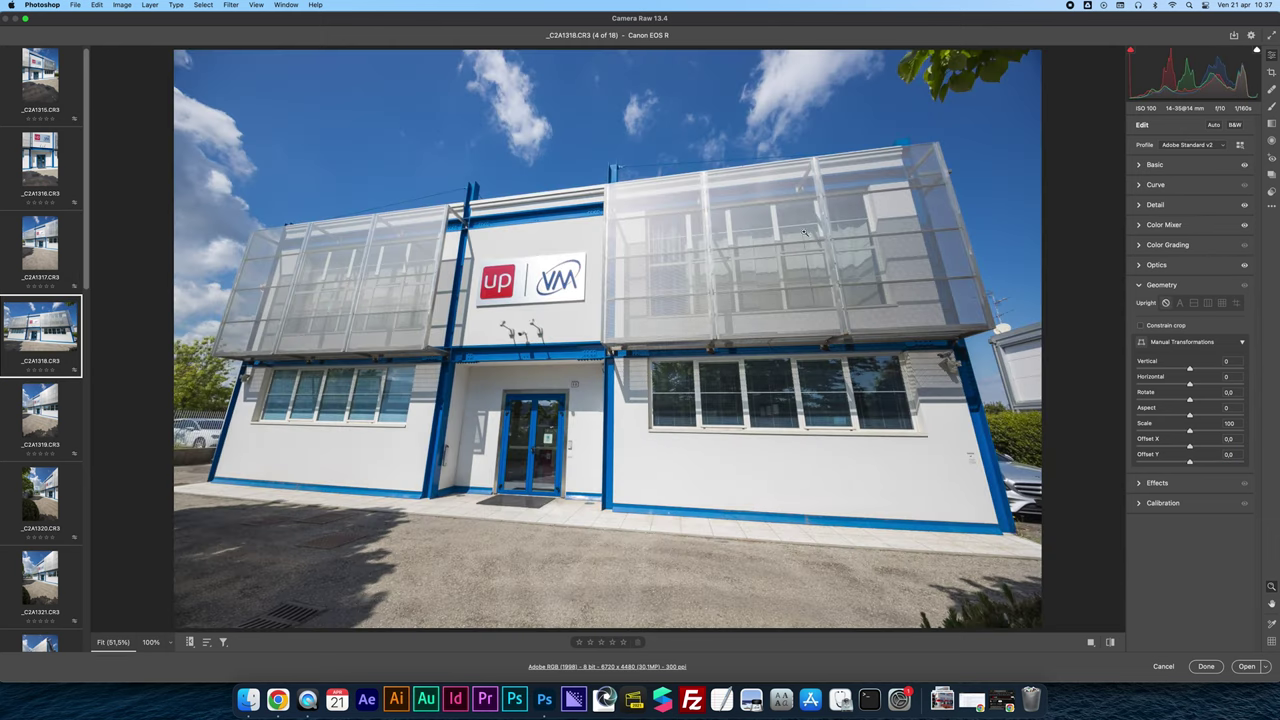
mouse_move(58, 418)
click(40, 420)
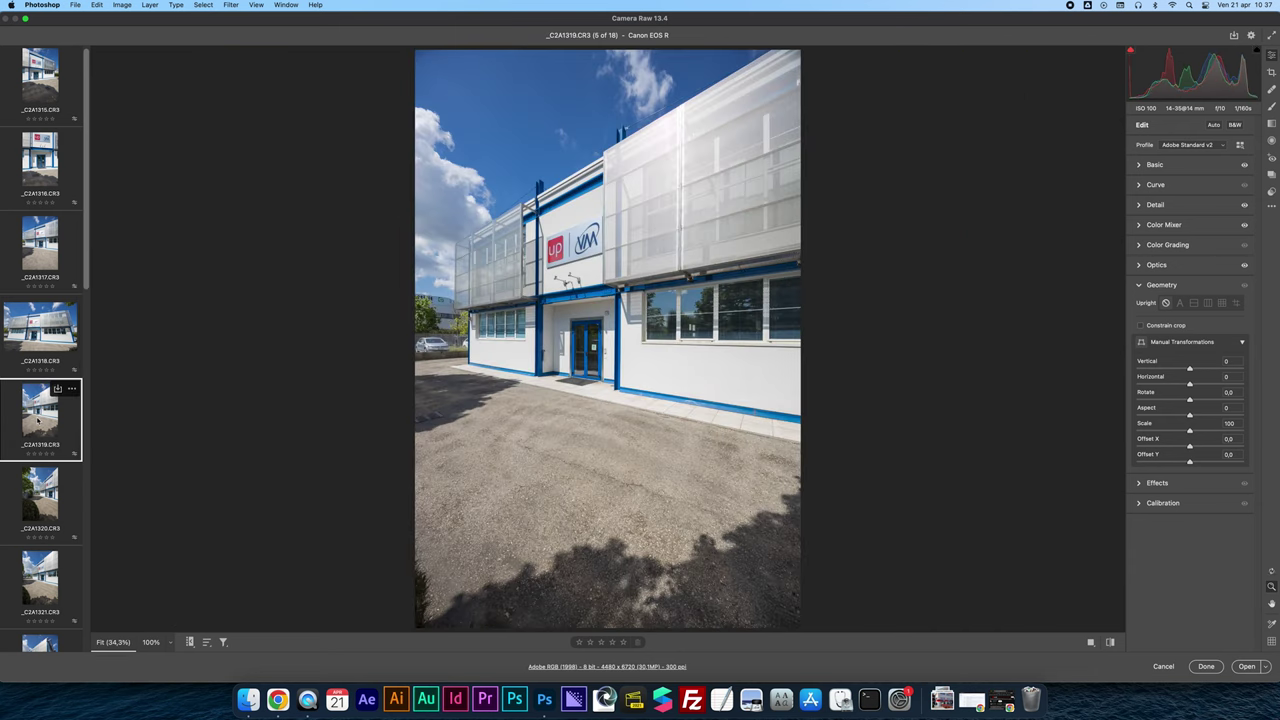
click(1208, 302)
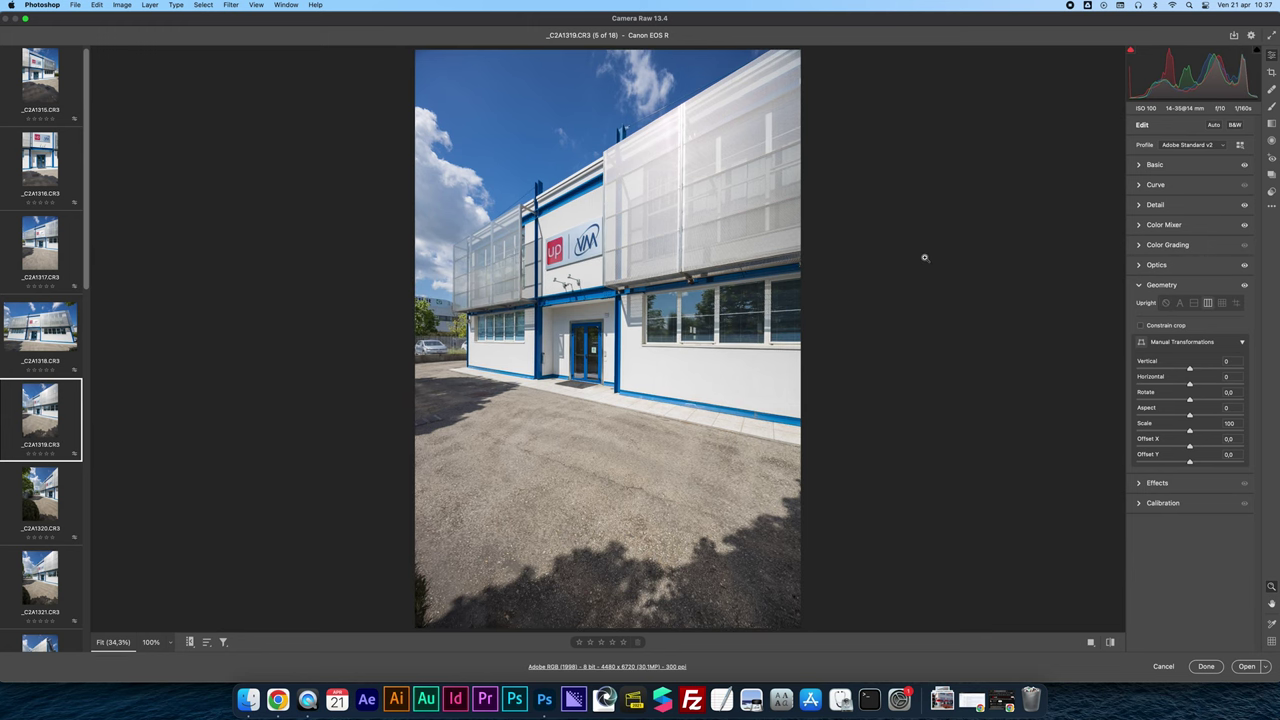
click(42, 509)
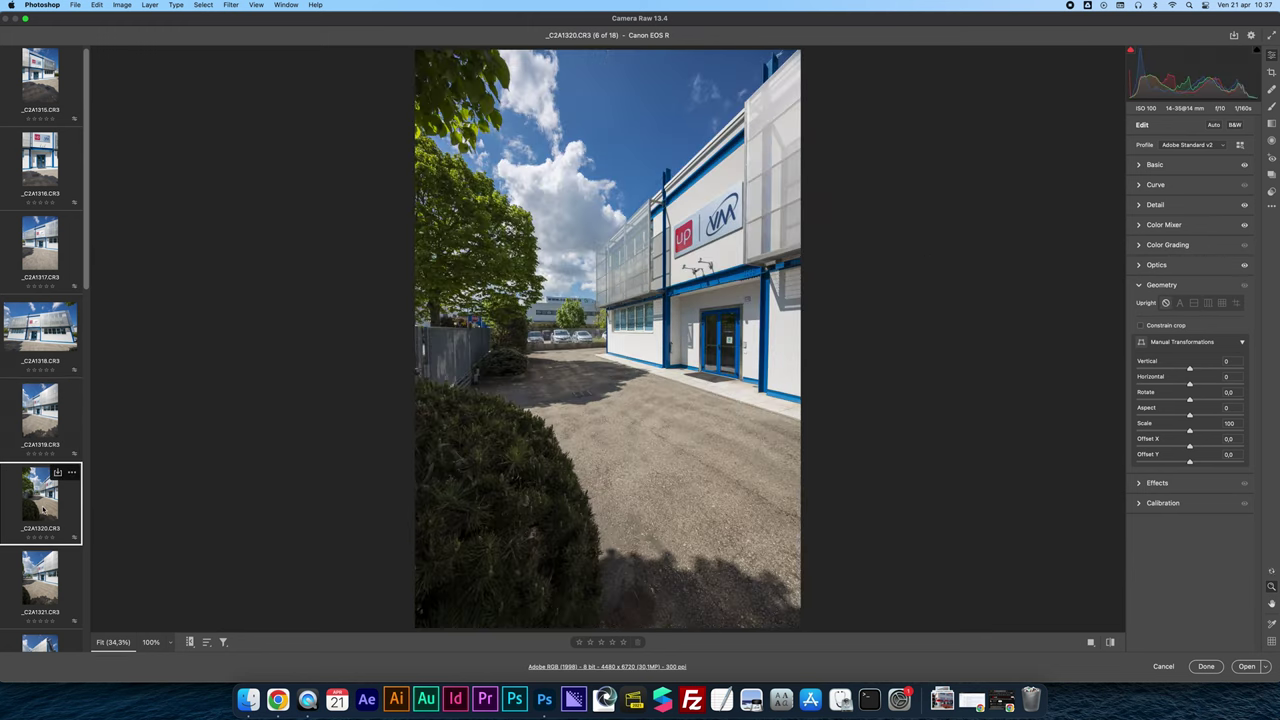
click(1208, 302)
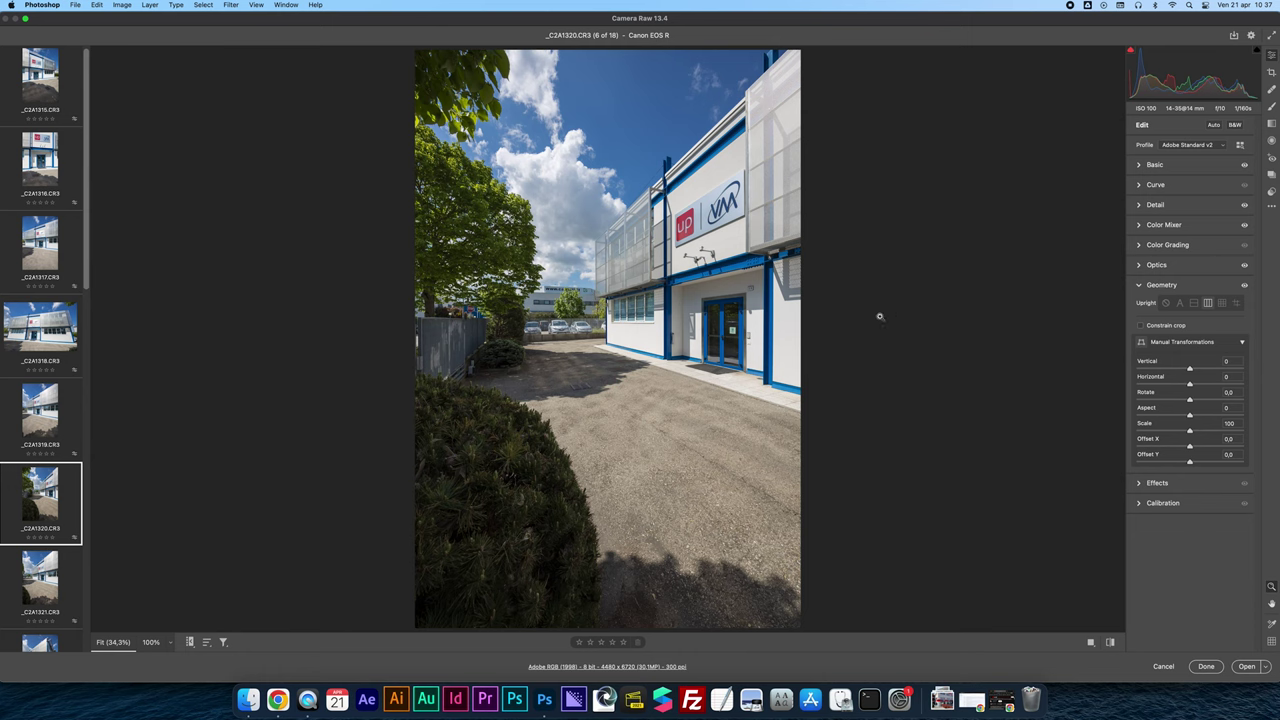
Straighten _C2A1321.CR3 with the Vertical Upright correction and shift it vertically with an Offset Y of -5.0
click(35, 595)
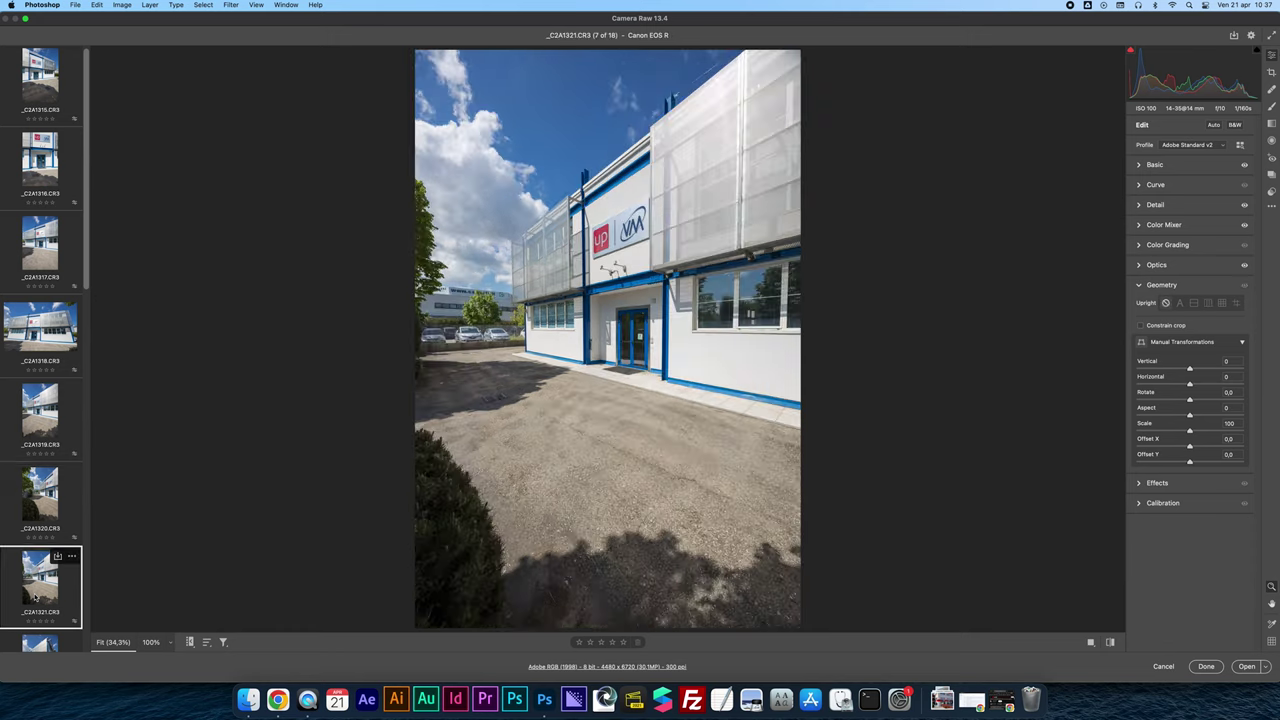
click(1207, 303)
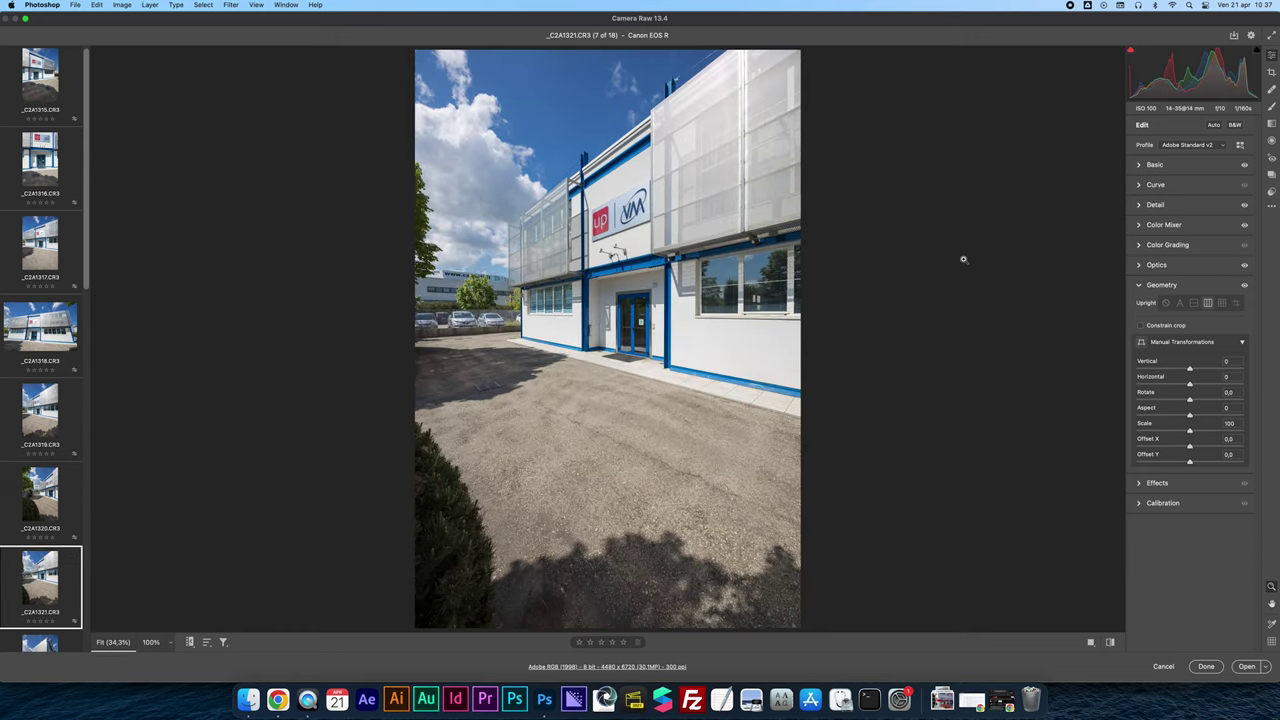
click(1232, 455)
key(shift+Up)
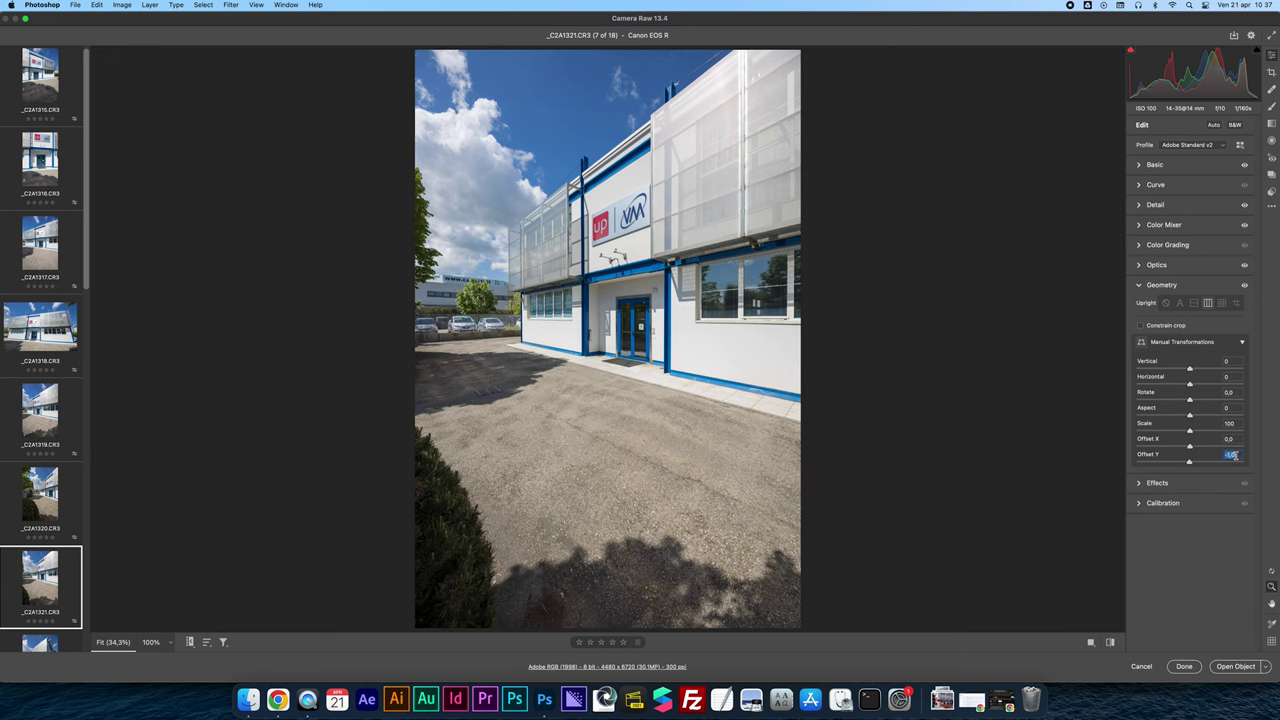
key(shift+Down)
key(shift+Down)
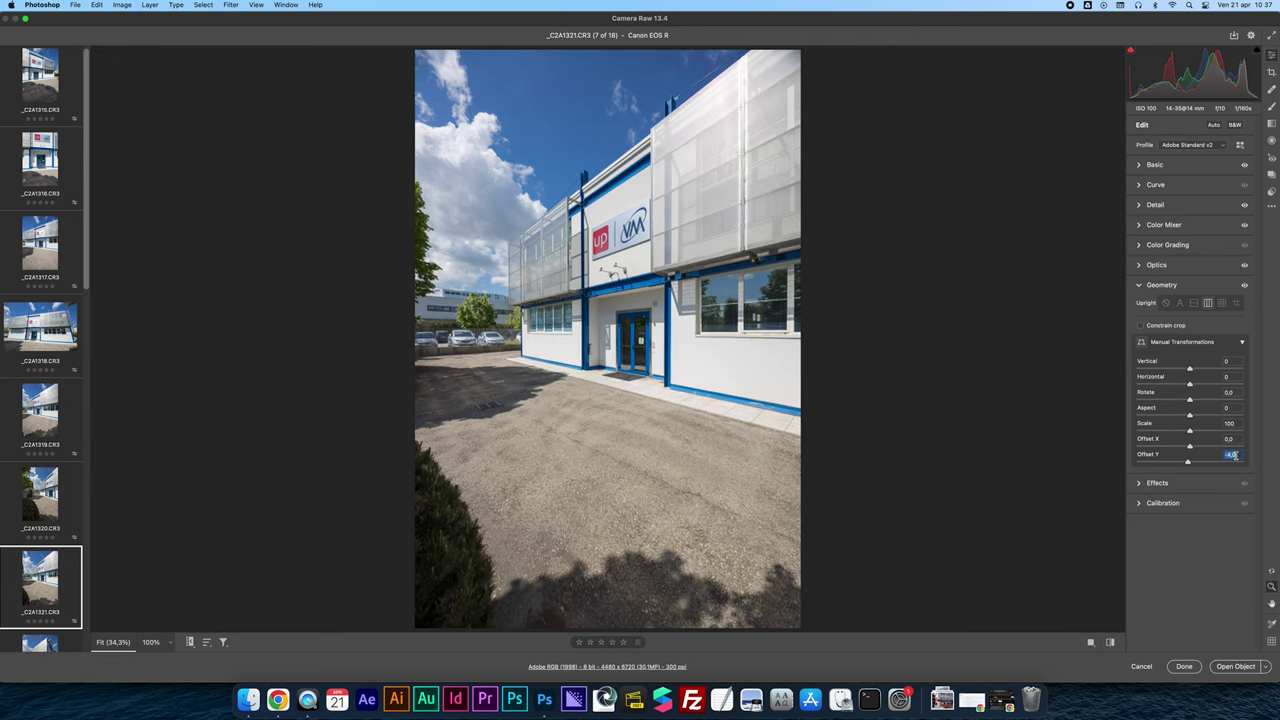
key(shift+Down)
click(1235, 455)
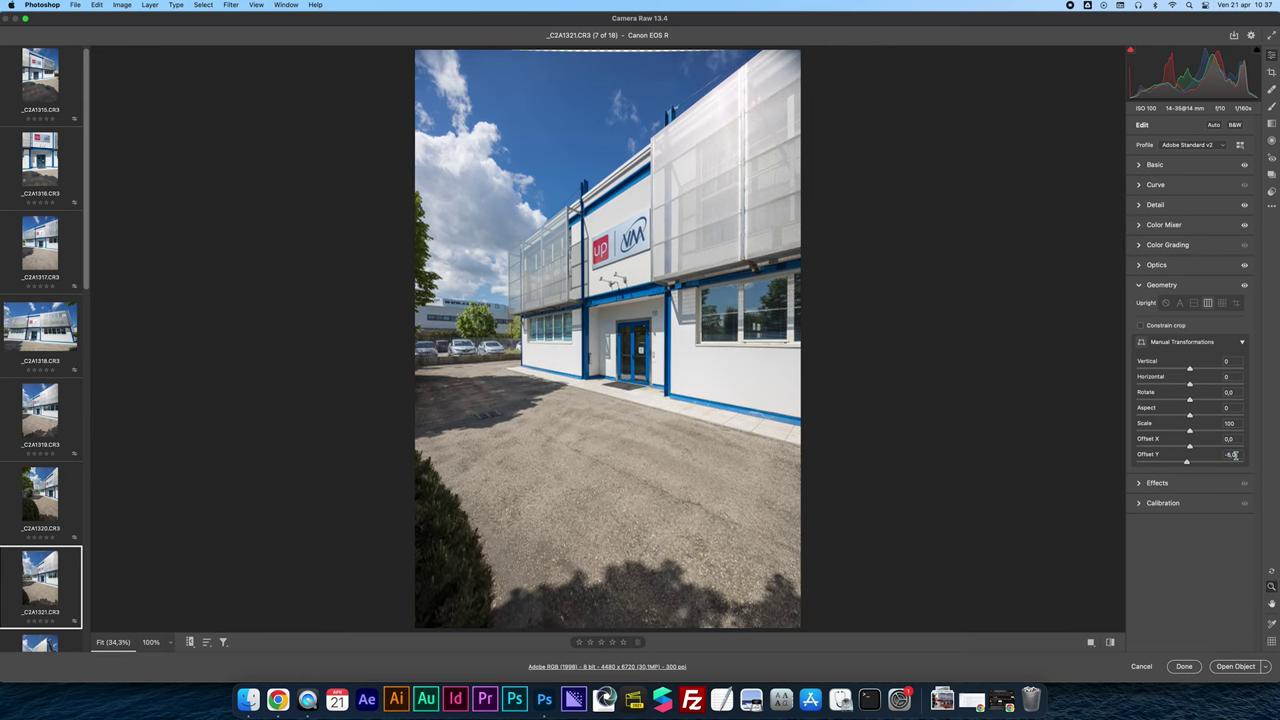
click(1232, 455)
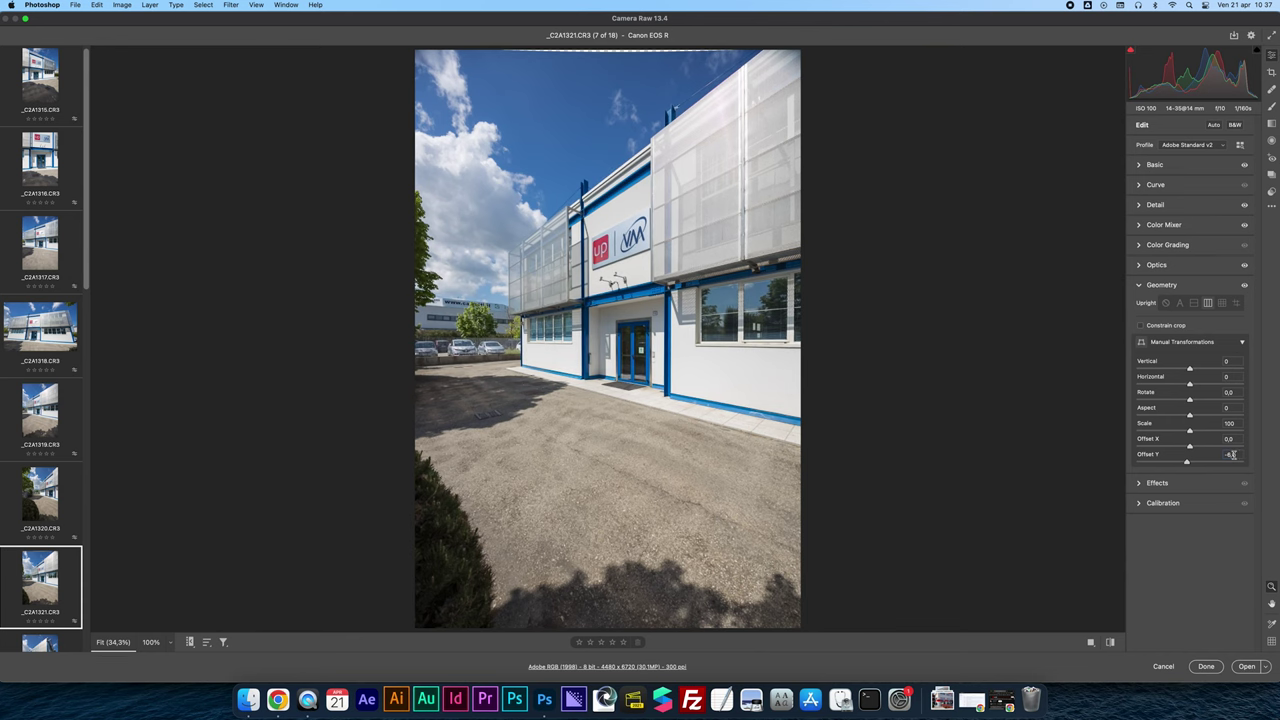
key(shift+Up)
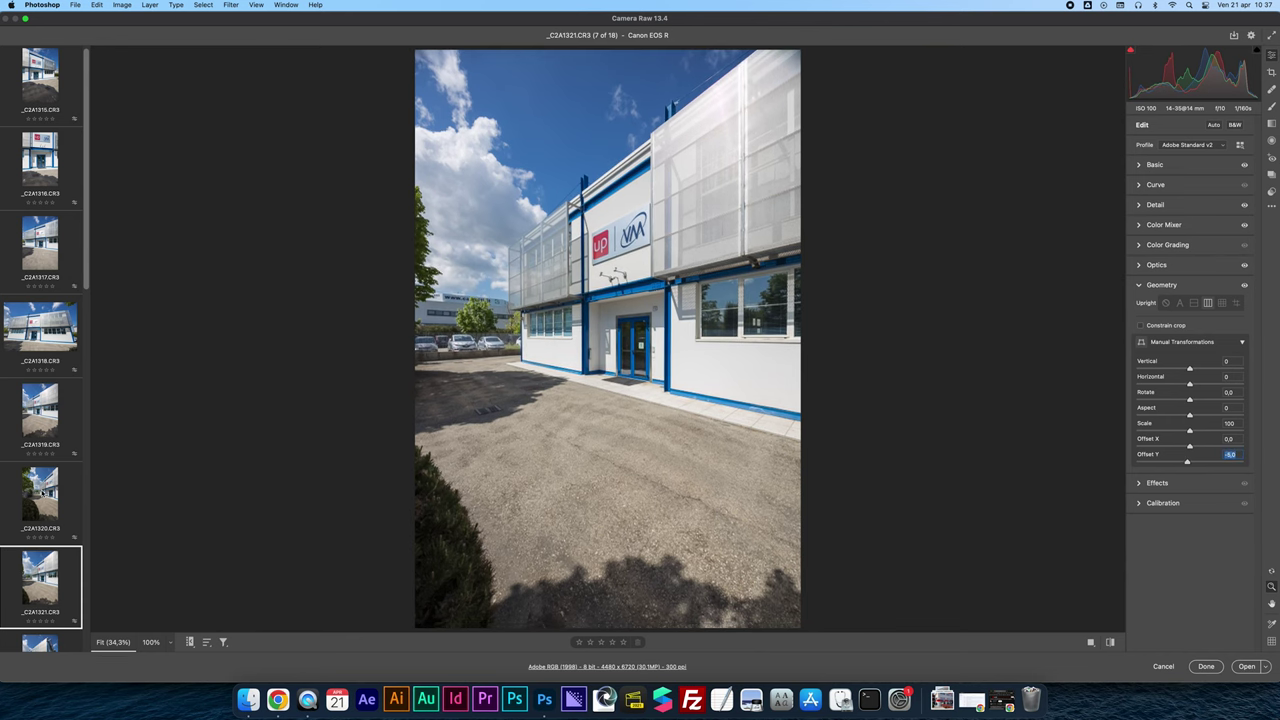
Straighten _C2A1322.CR3 with the Vertical Upright correction and shift it vertically with an Offset Y of -4.0
scroll(48, 488, down, 5)
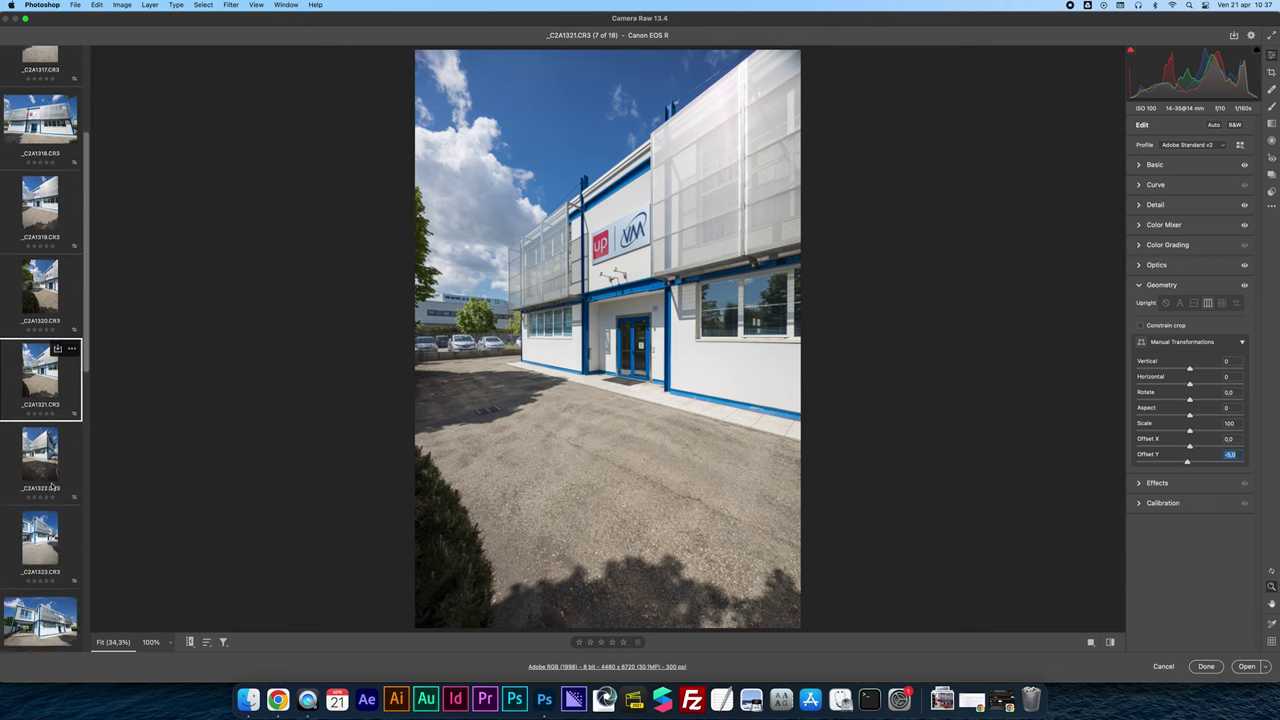
scroll(52, 486, down, 1)
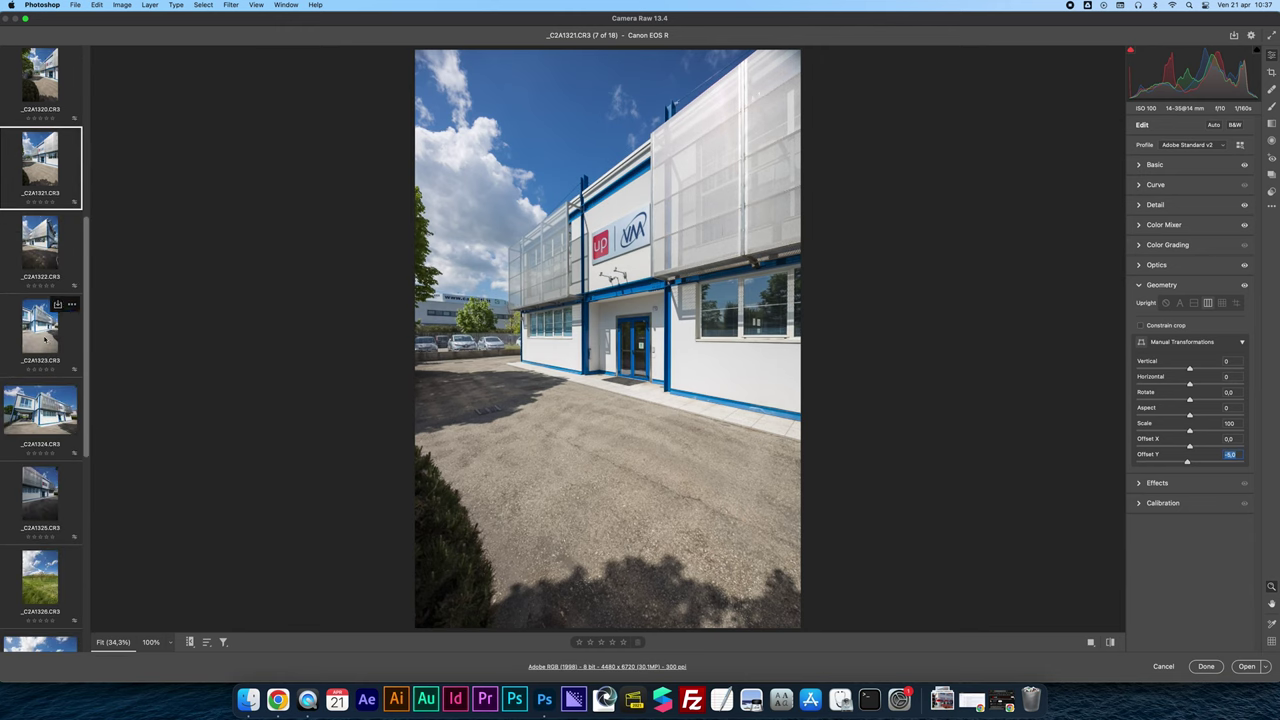
click(42, 265)
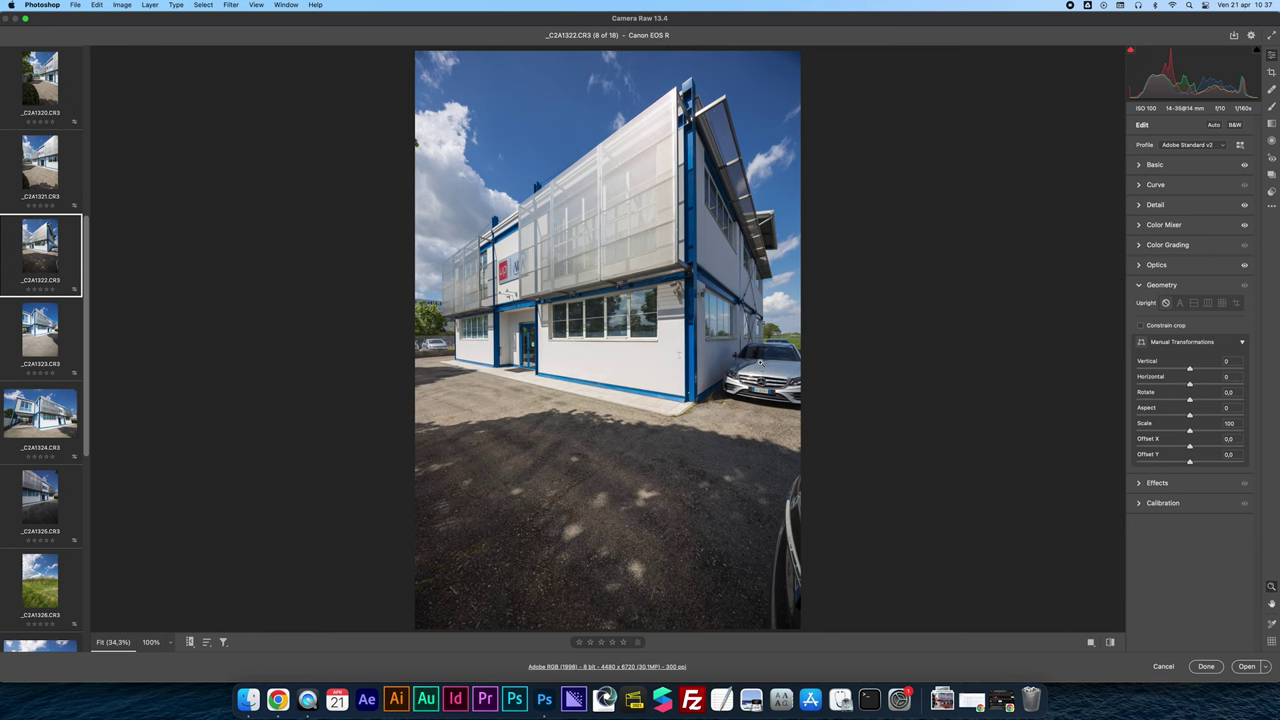
click(1207, 302)
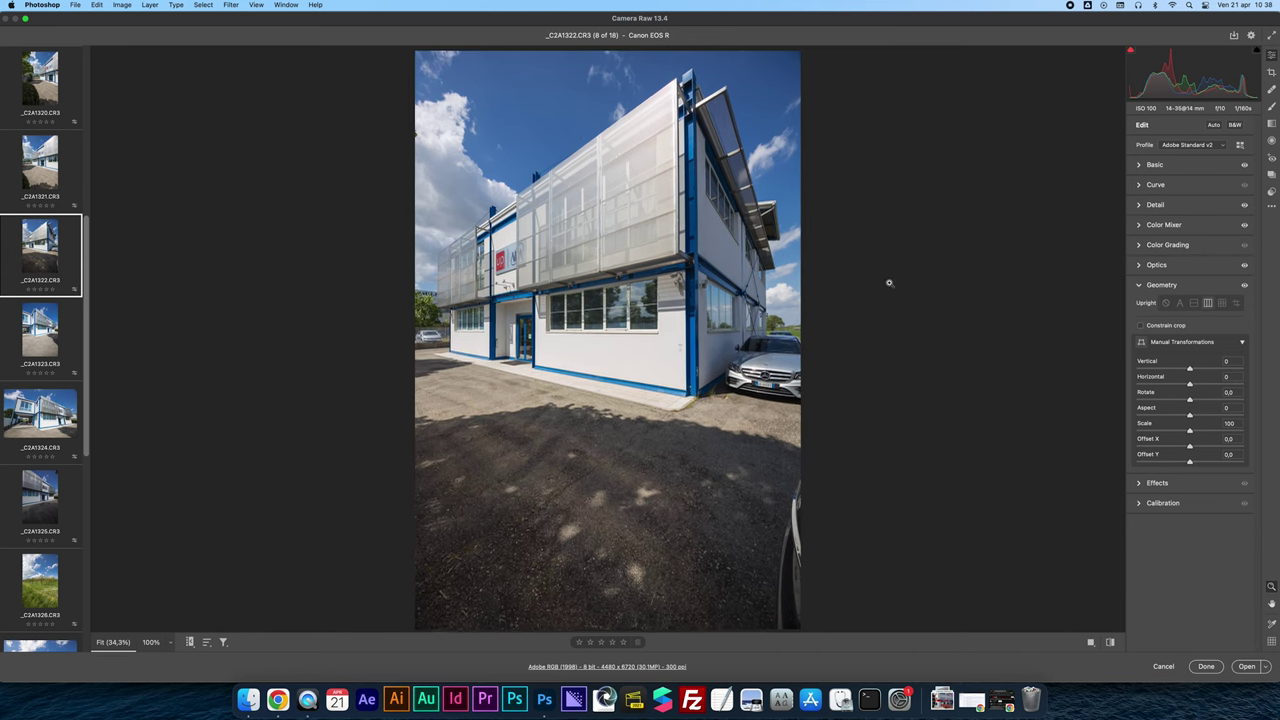
click(1236, 455)
key(shift)
key(shift+Down)
key(shift+Down)
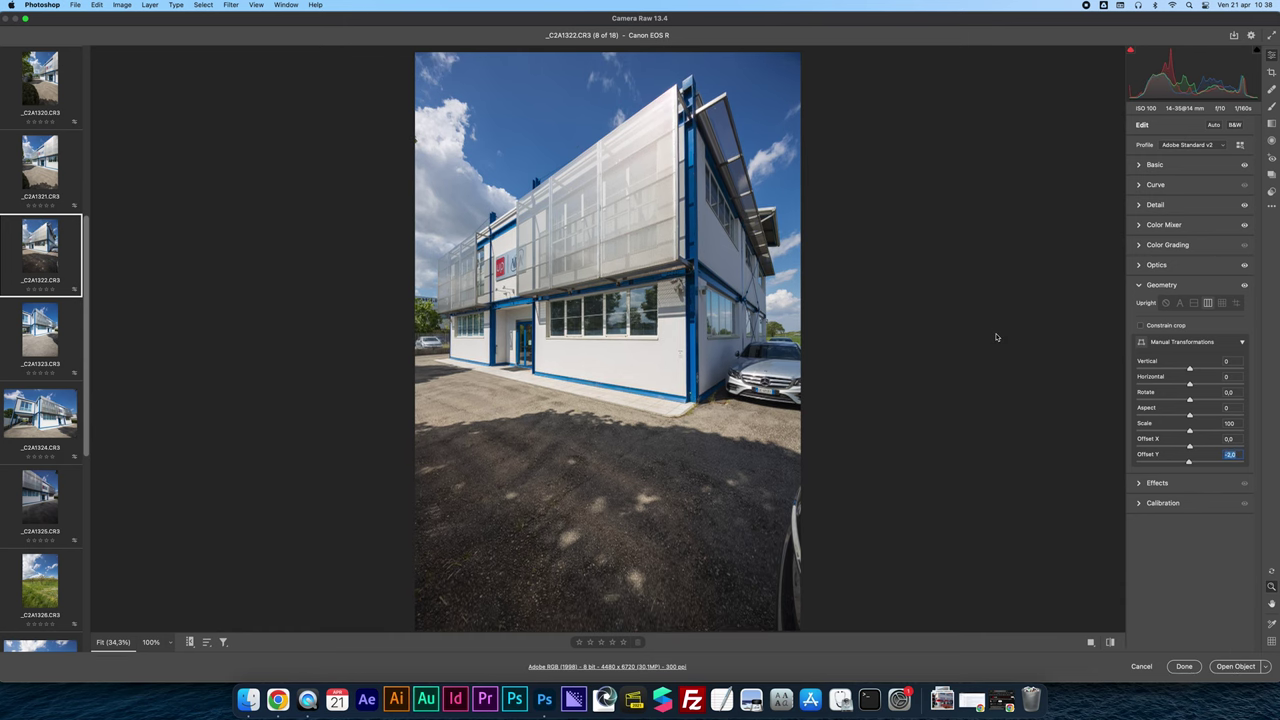
key(shift+Down)
key(shift+Down)
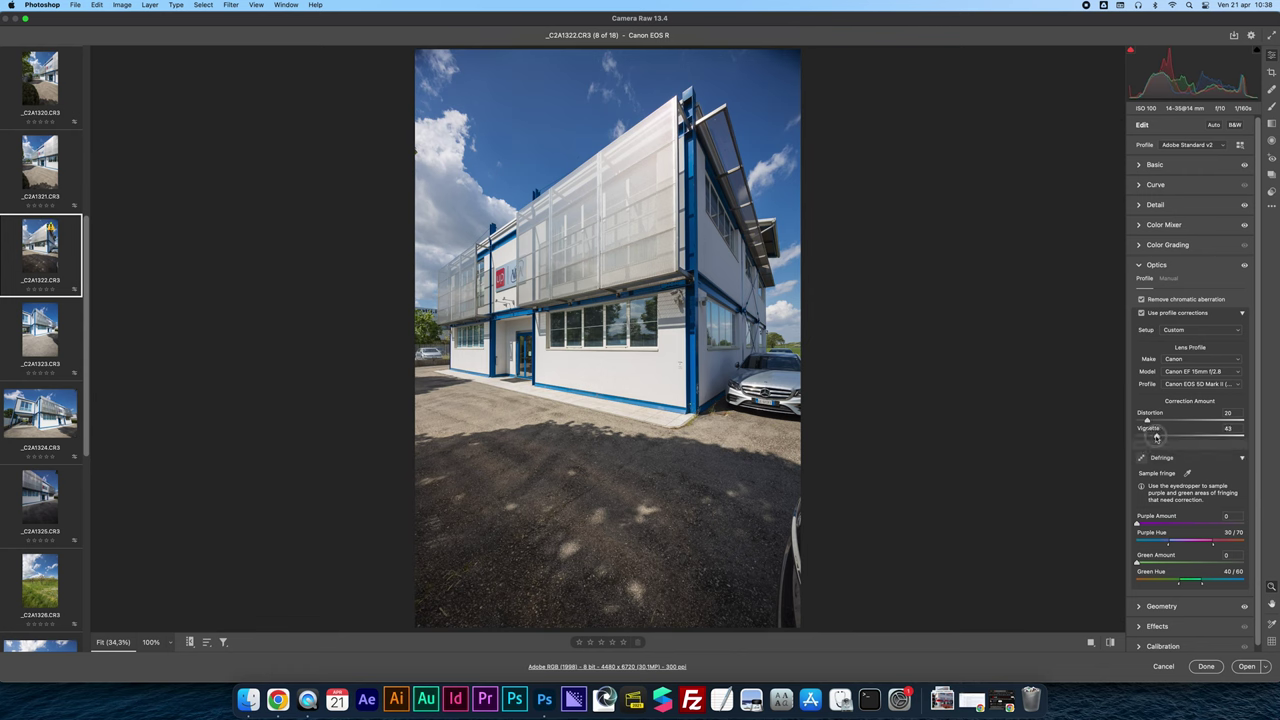
Set the lens profile's Vignette correction to 200 for _C2A1322.CR3 and shift the image horizontally with an Offset X of +2.0
drag(1190, 437, 1260, 436)
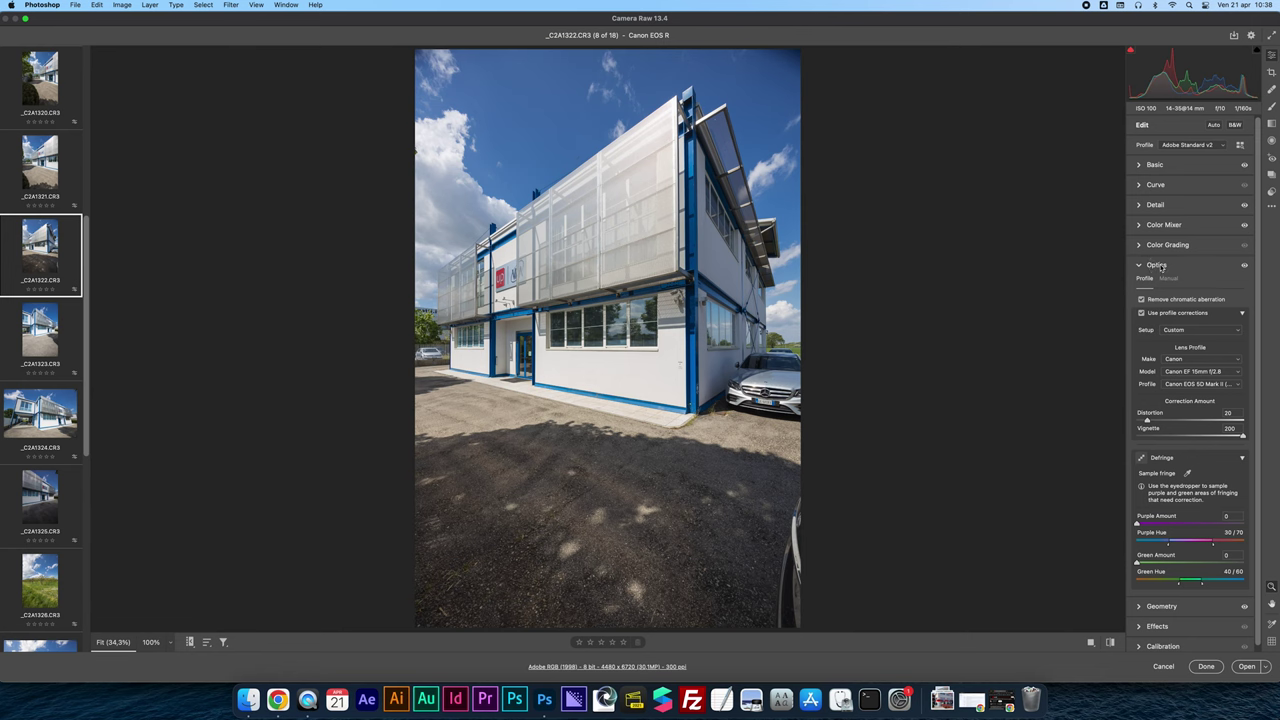
click(1157, 265)
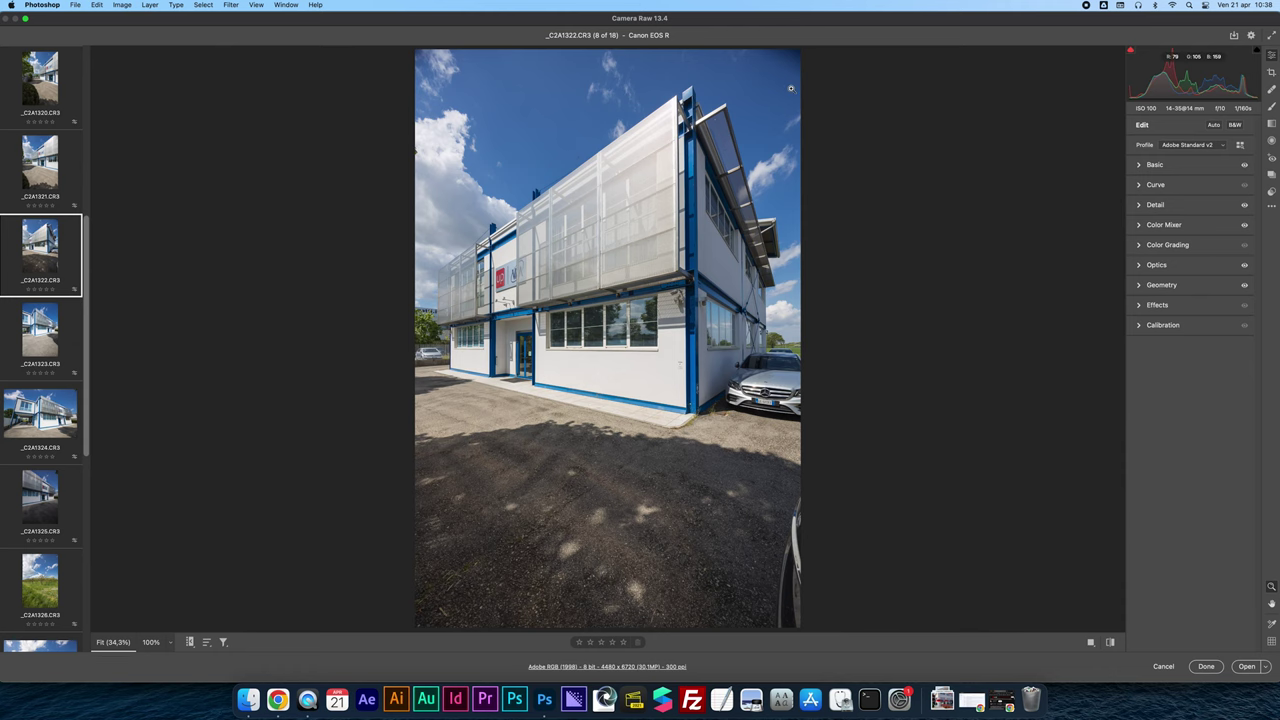
click(1160, 286)
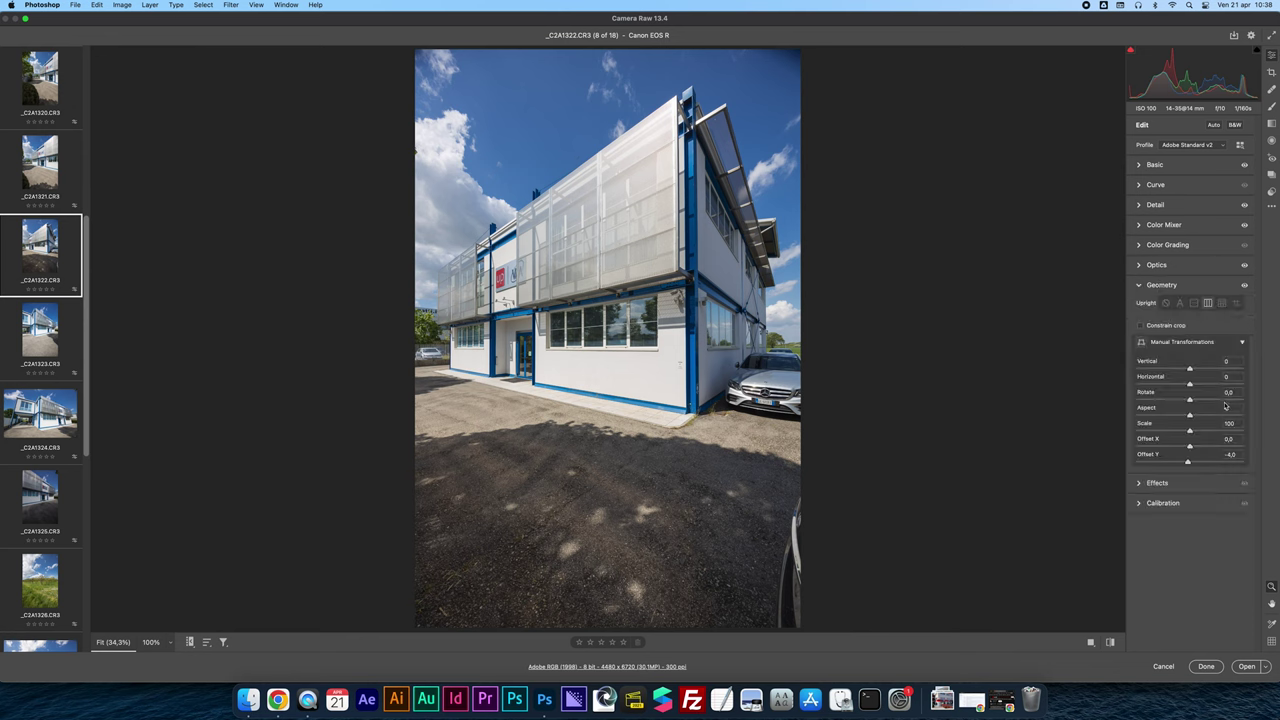
click(1232, 439)
key(shift+Down)
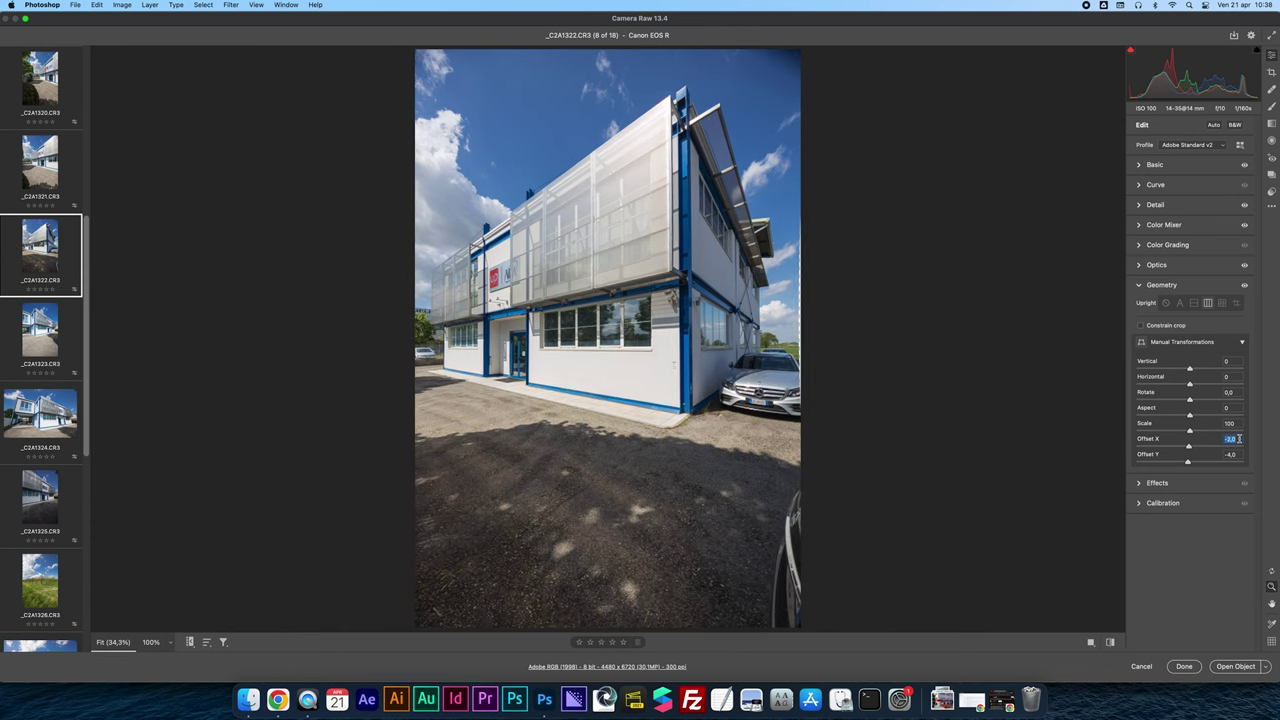
key(shift+Up)
key(shift+Up)
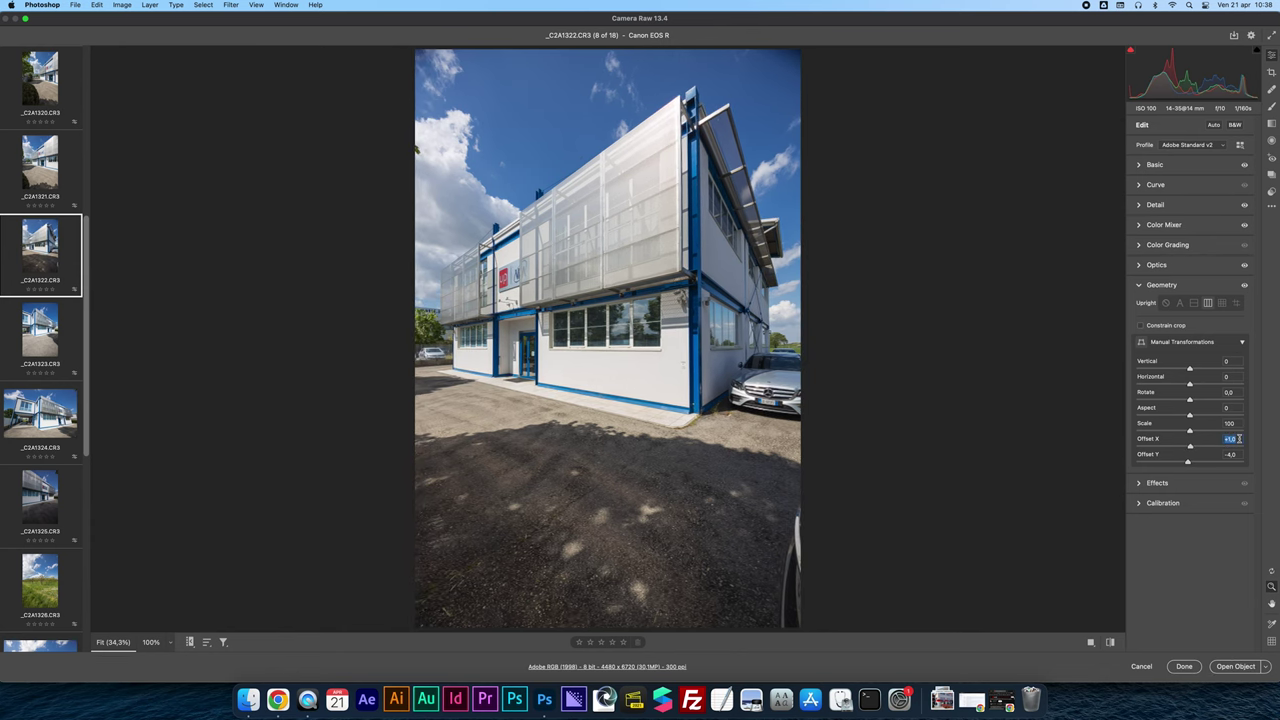
key(shift+Up)
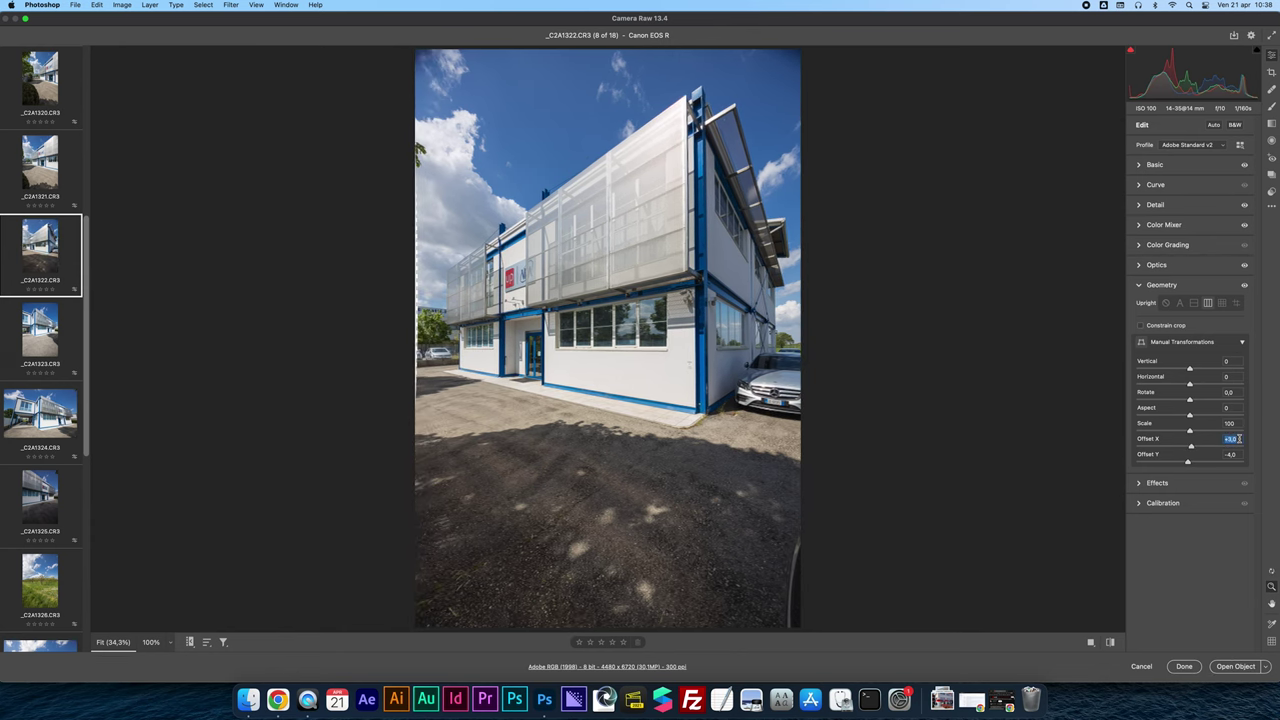
key(shift+Down)
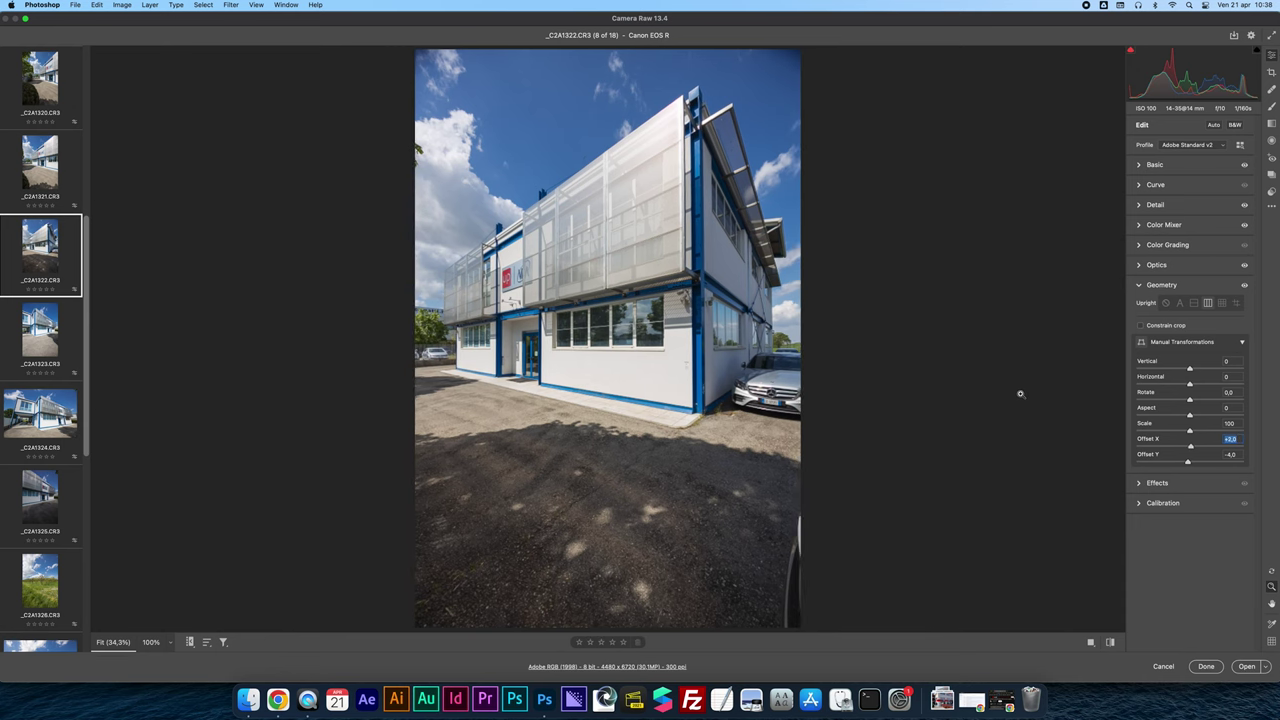
Straighten the building in _C2A1323.CR3 with the Vertical Upright correction
mouse_move(42, 342)
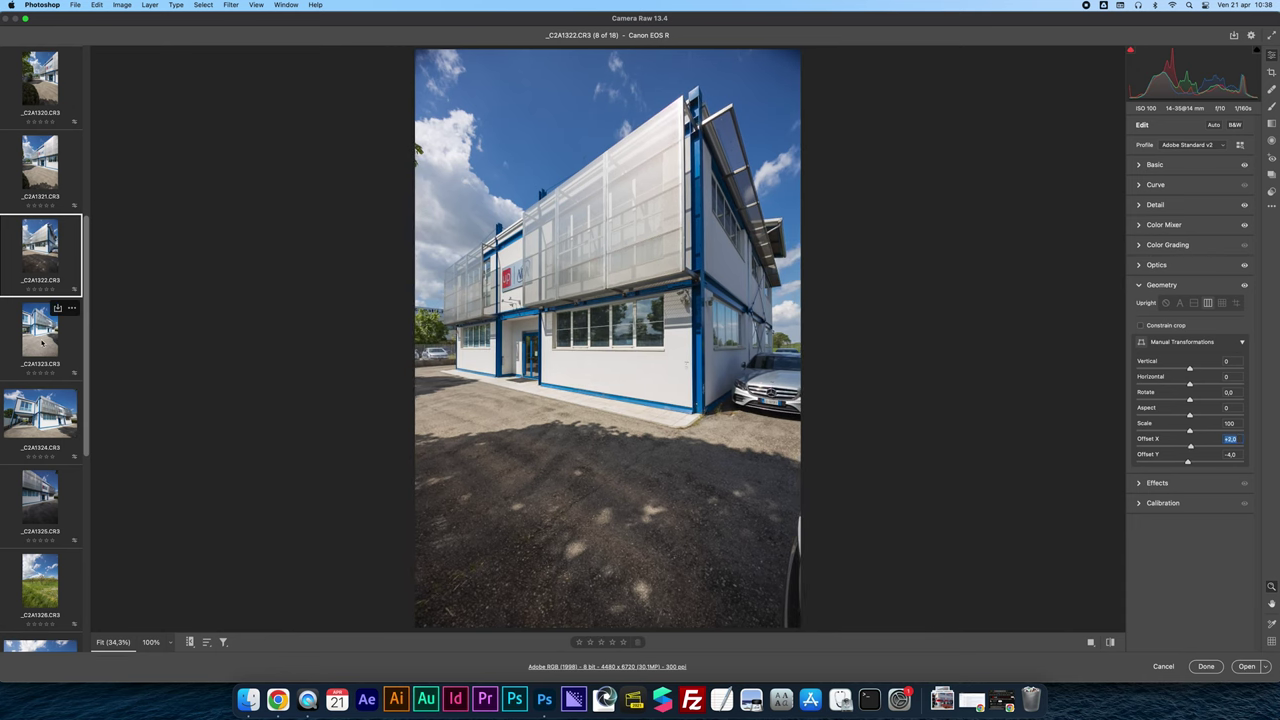
click(42, 342)
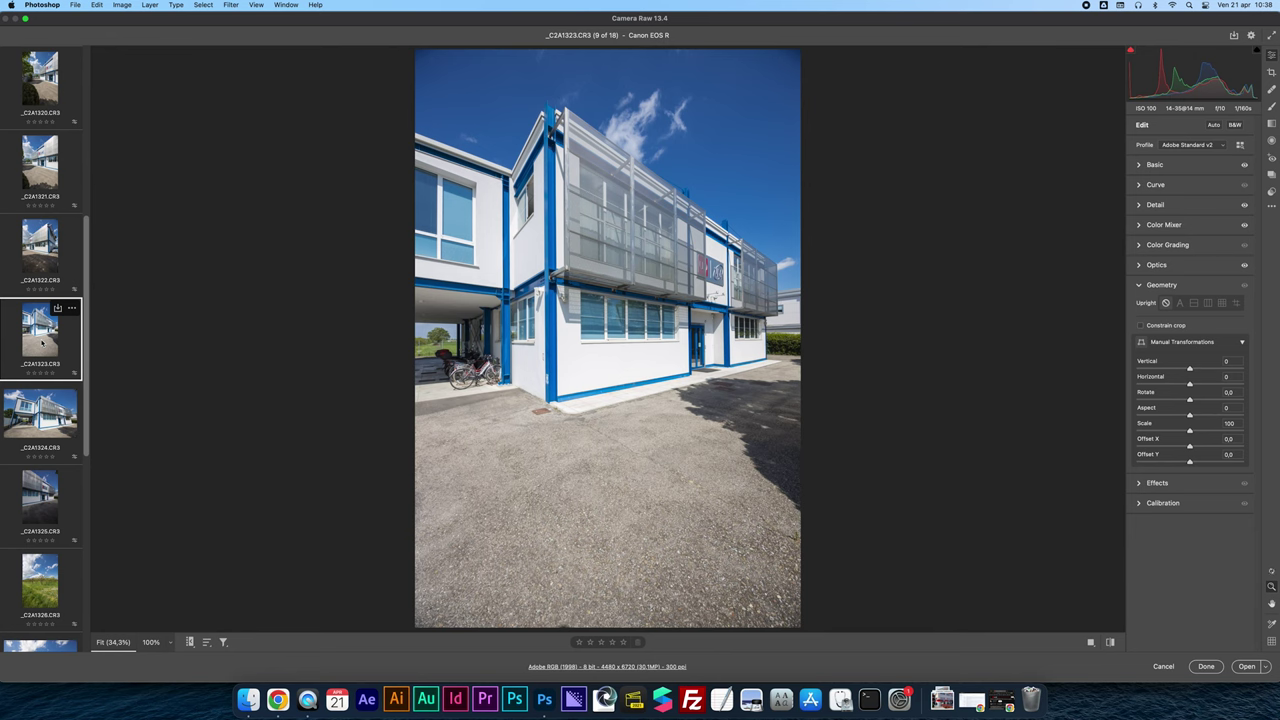
click(1209, 304)
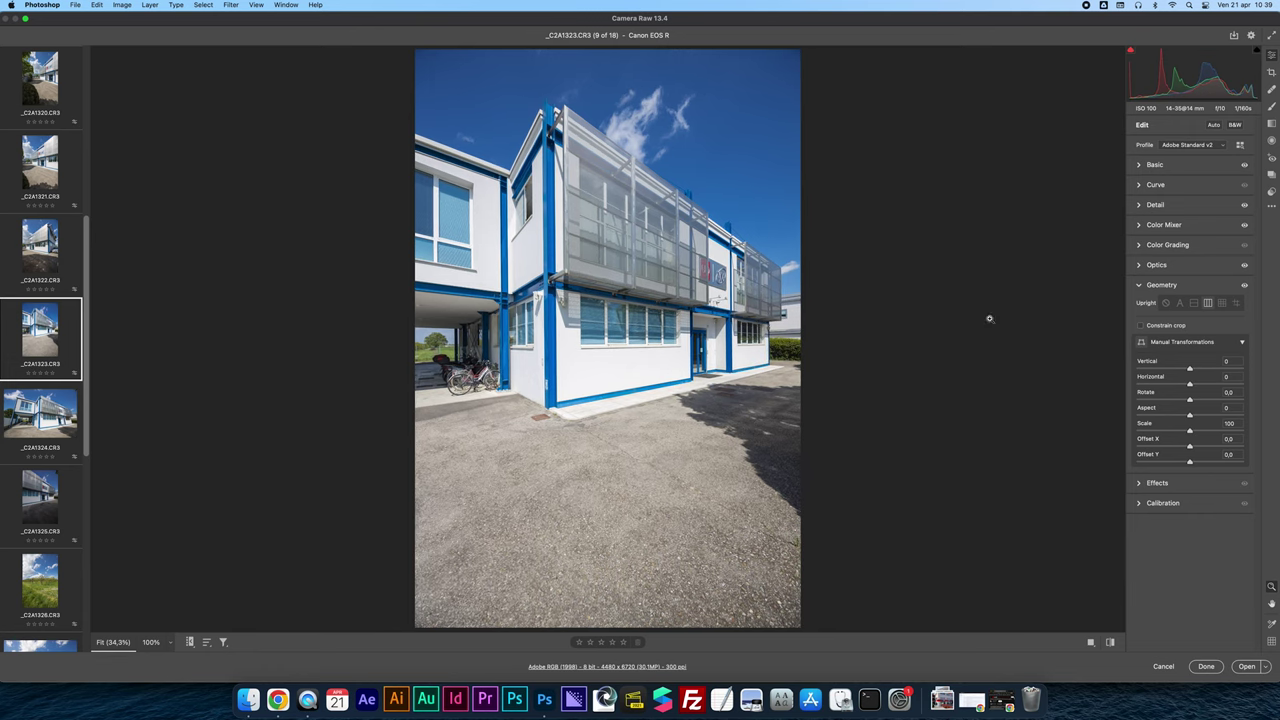
Check _C2A1324.CR3 and mark the dark facade photo _C2A1325.CR3 for deletion
click(36, 428)
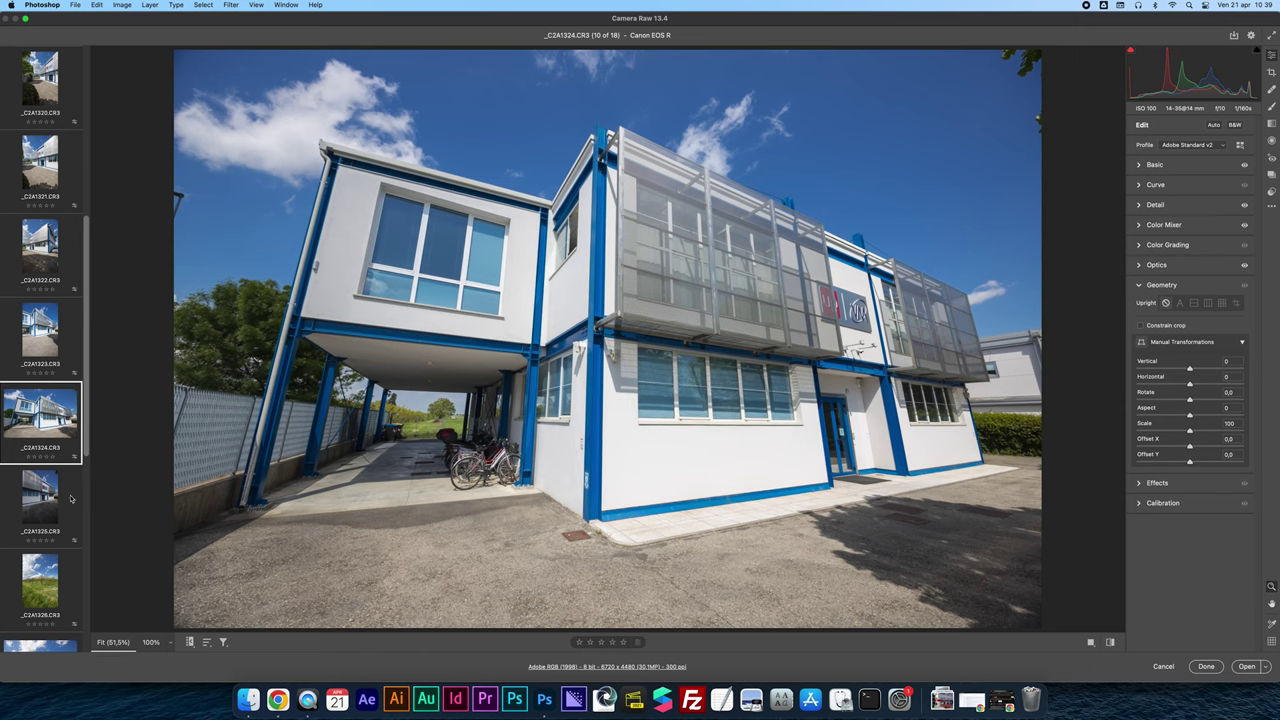
click(43, 511)
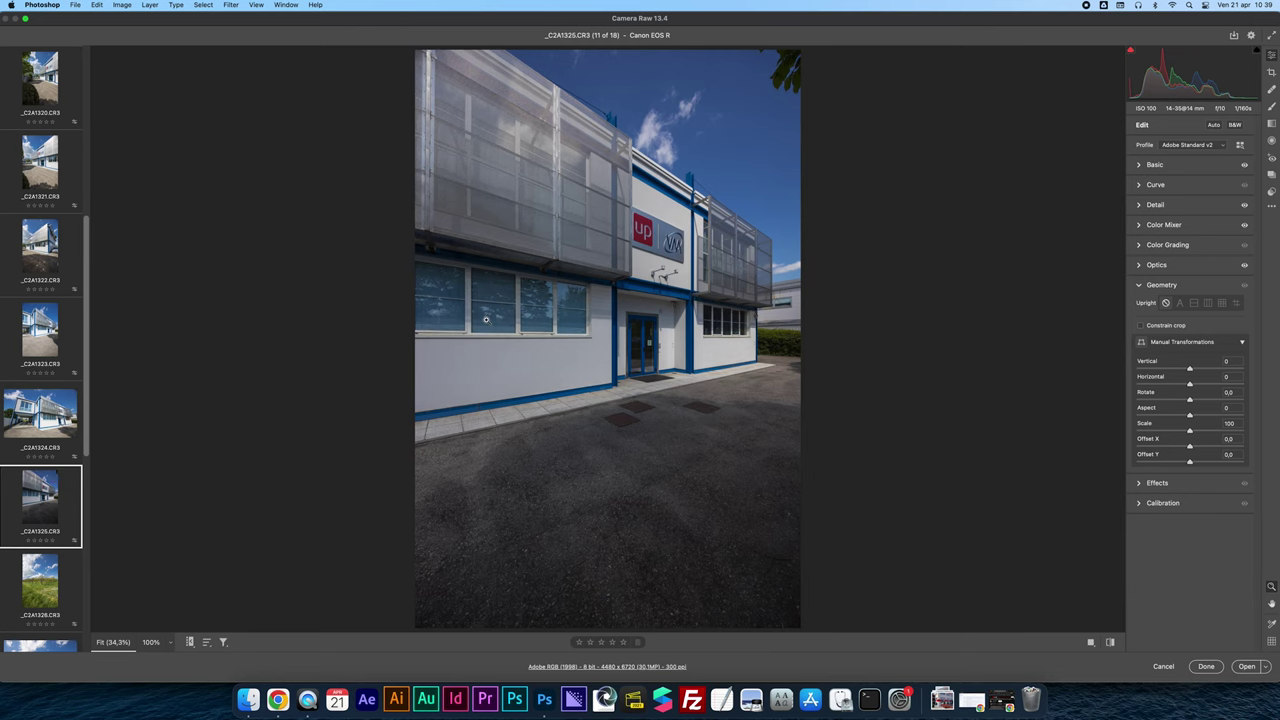
key(Delete)
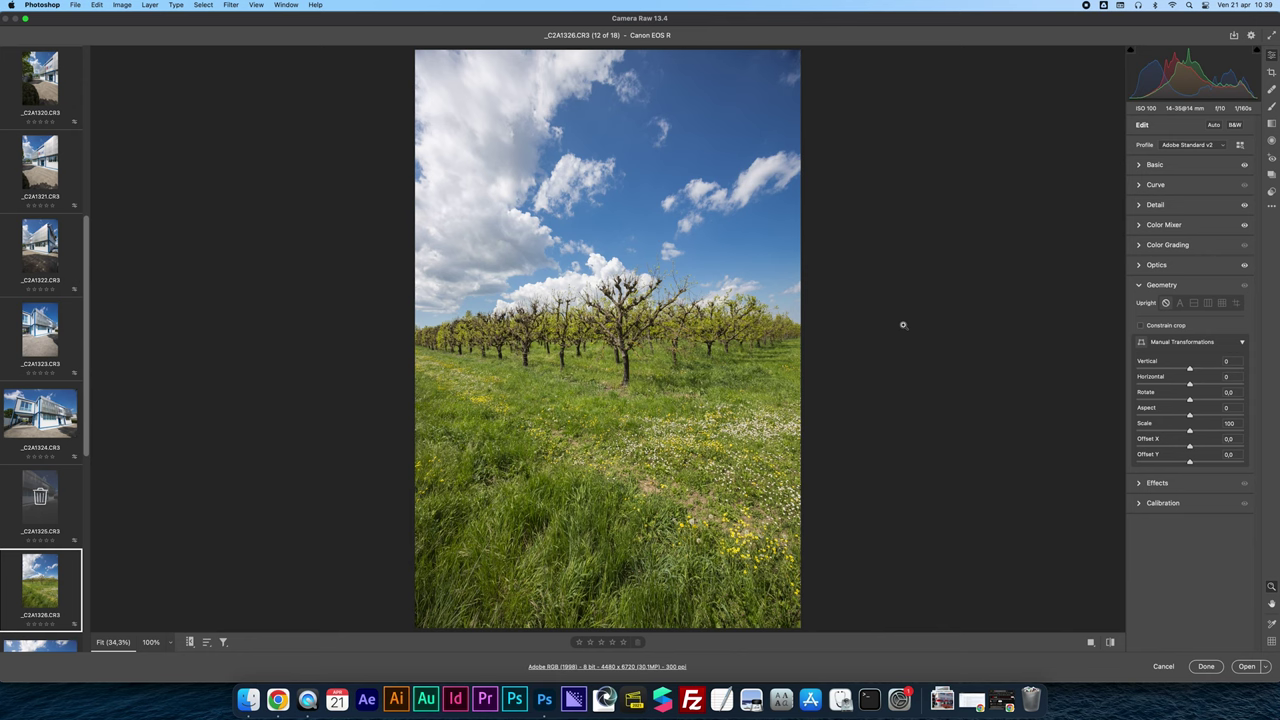
Set Whites to +13 and Blacks to -10 for the orchard photo _C2A1326.CR3
click(1156, 166)
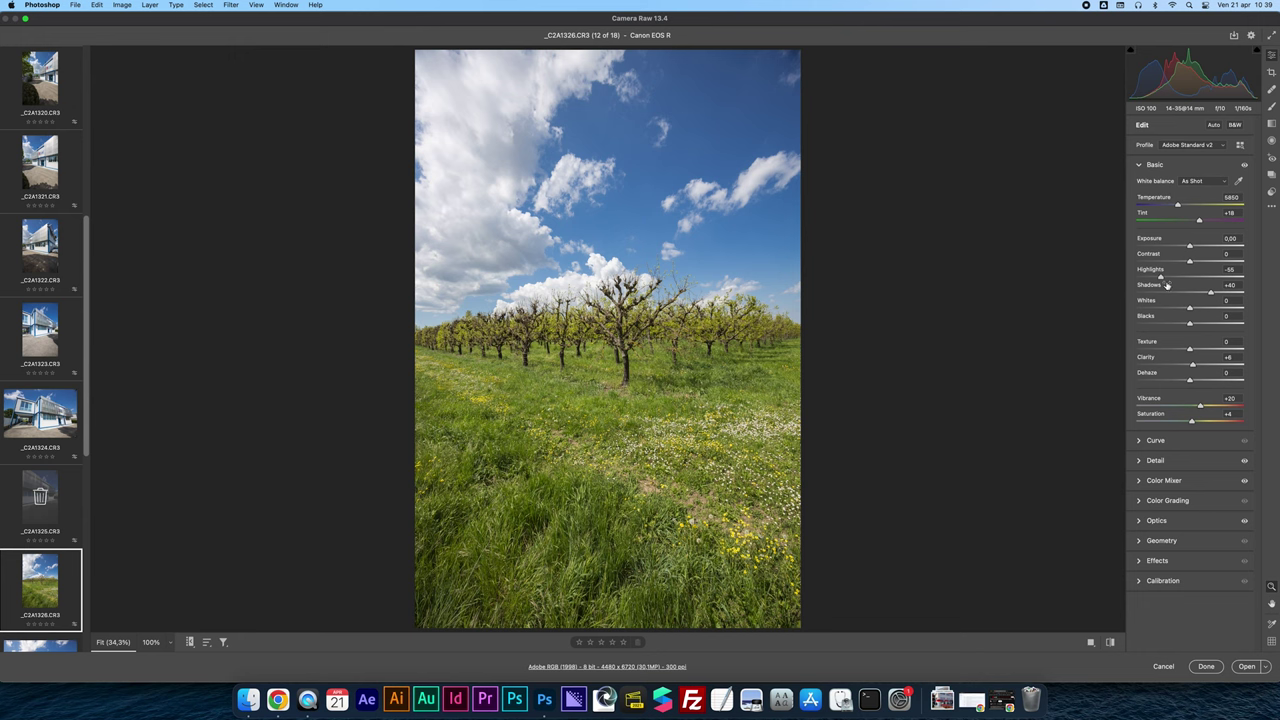
drag(1190, 308, 1197, 308)
drag(1190, 325, 1183, 327)
Deepen the sky in _C2A1326.CR3 by setting the Blues saturation to +22 and the Blues luminance to -22
click(1164, 480)
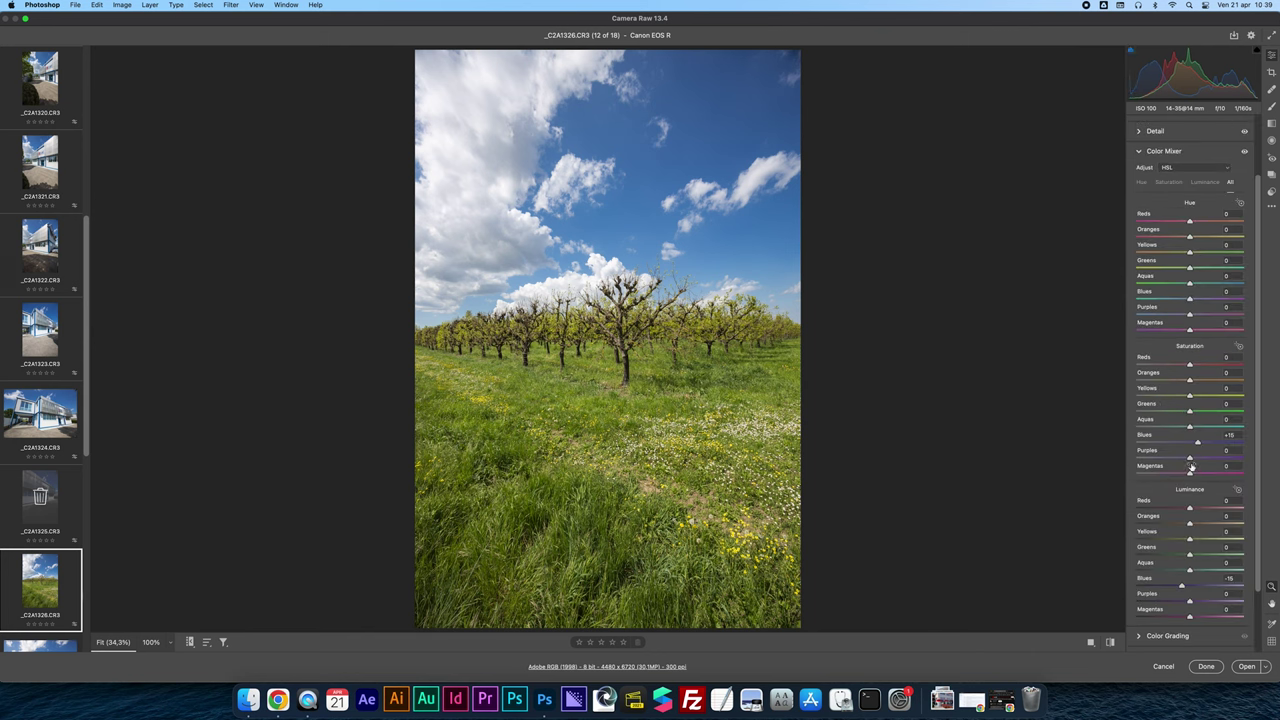
drag(1197, 442, 1200, 445)
drag(1182, 585, 1178, 585)
scroll(1188, 332, up, 3)
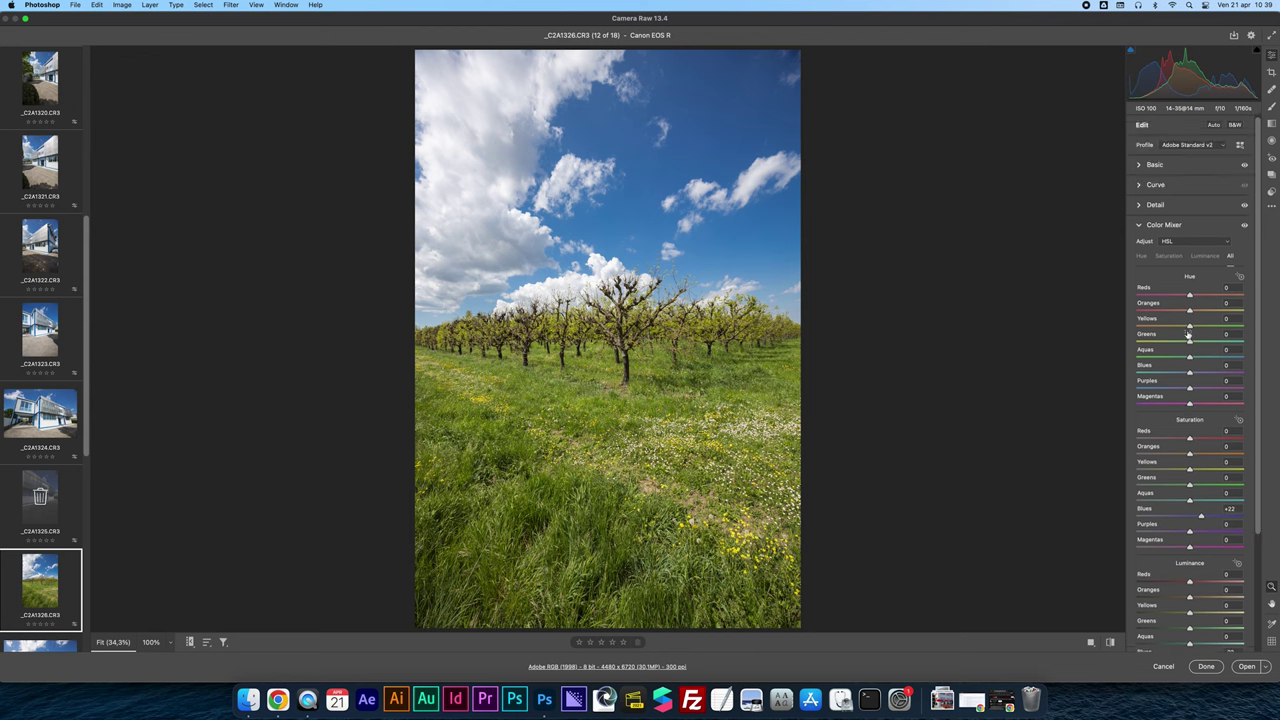
Set the Yellows hue to -27 and the Greens hue to +8 in _C2A1326.CR3, and compare before and after
drag(1189, 342, 1175, 331)
scroll(1190, 338, down, 1)
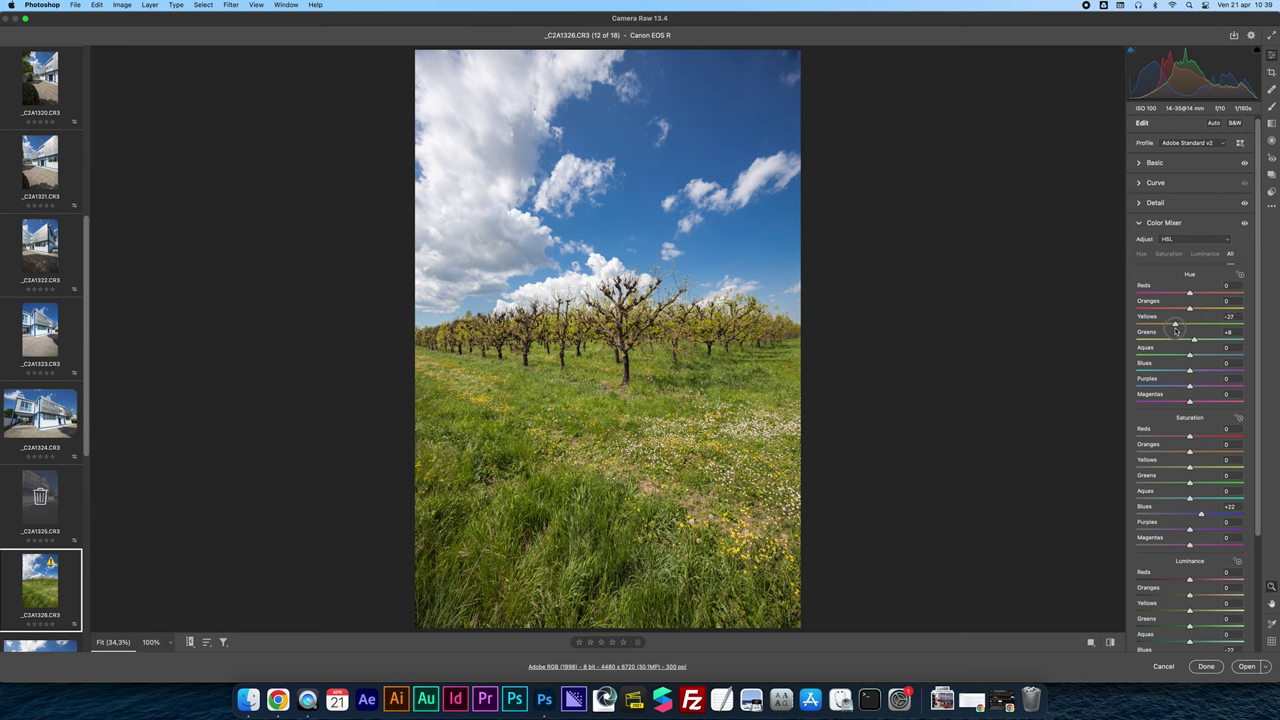
scroll(1210, 370, down, 1)
key(p)
key(p)
key(p)
key(p)
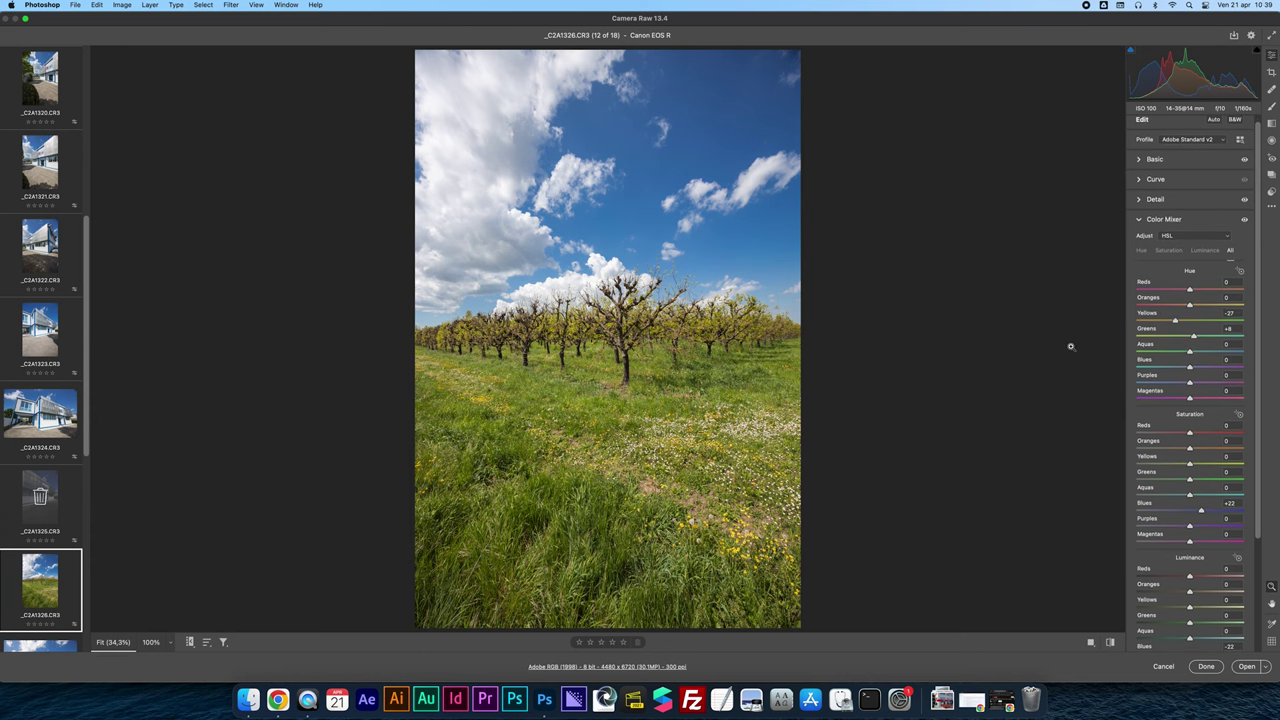
key(p)
key(p)
Synchronize the settings of _C2A1326.CR3 to all photos through _C2A1332.CR3 and check _C2A1327.CR3
scroll(24, 525, down, 1)
scroll(30, 540, down, 10)
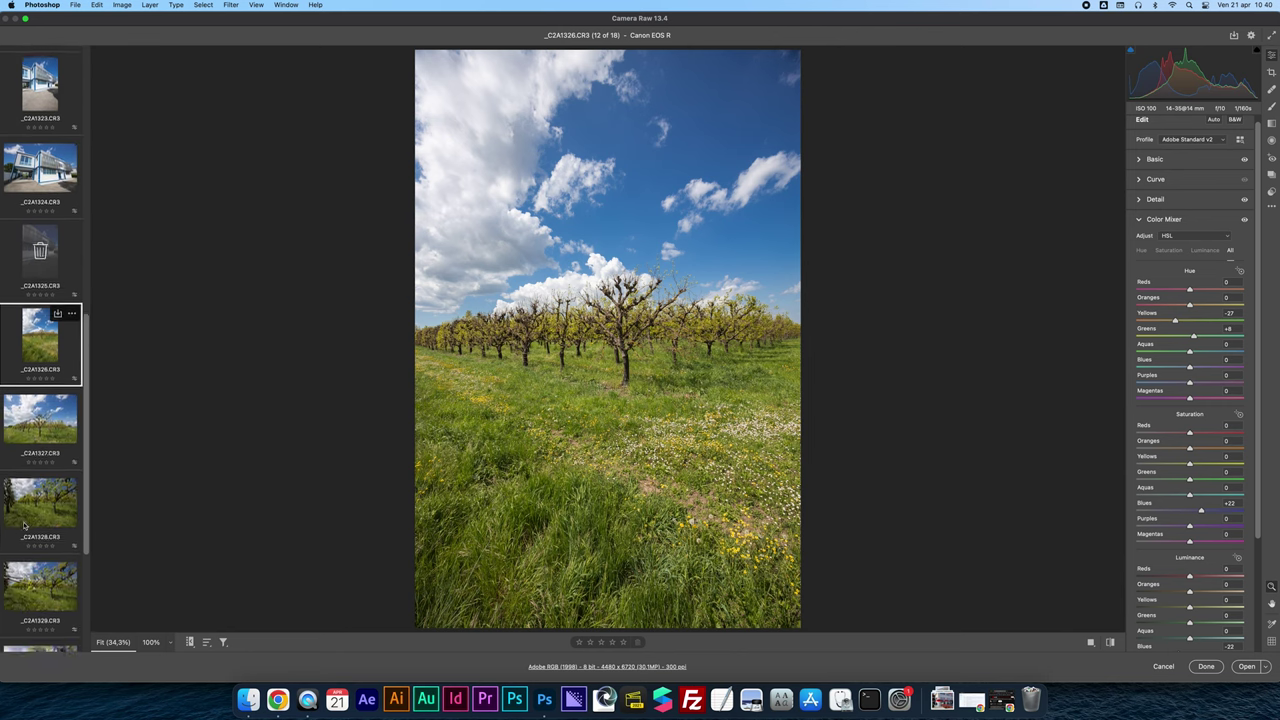
shift+click(43, 608)
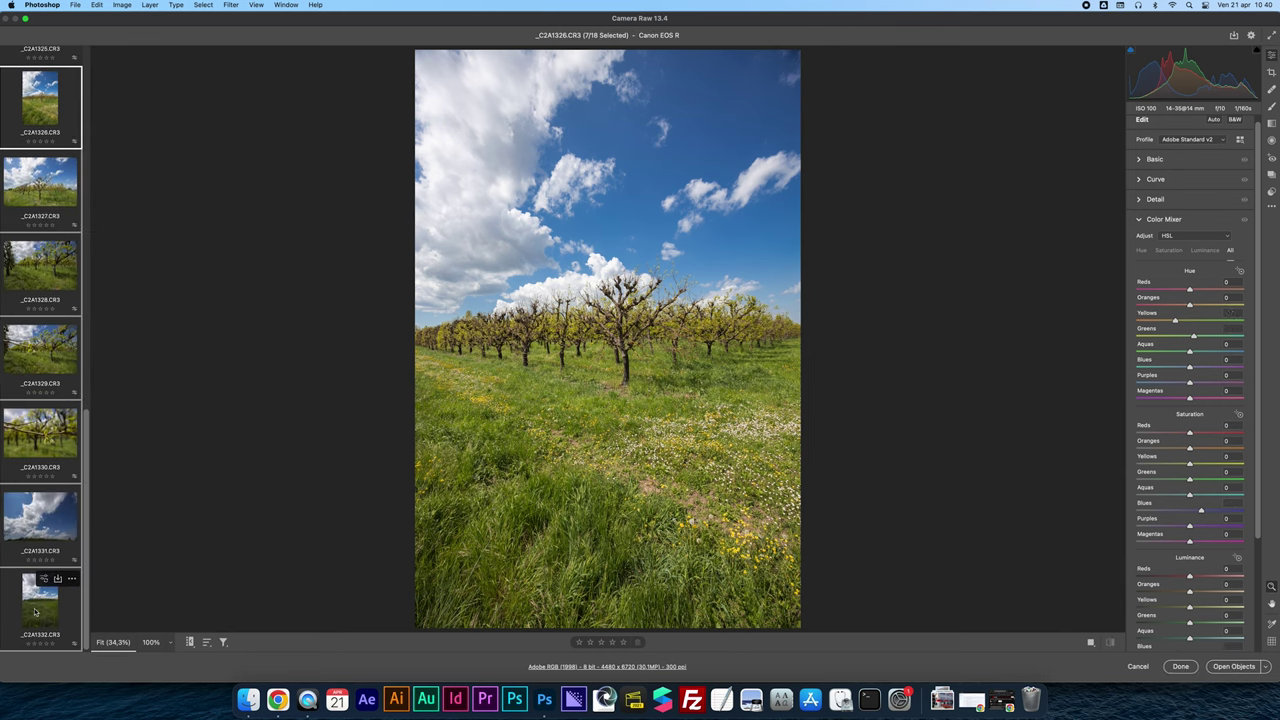
key(alt+s)
key(Return)
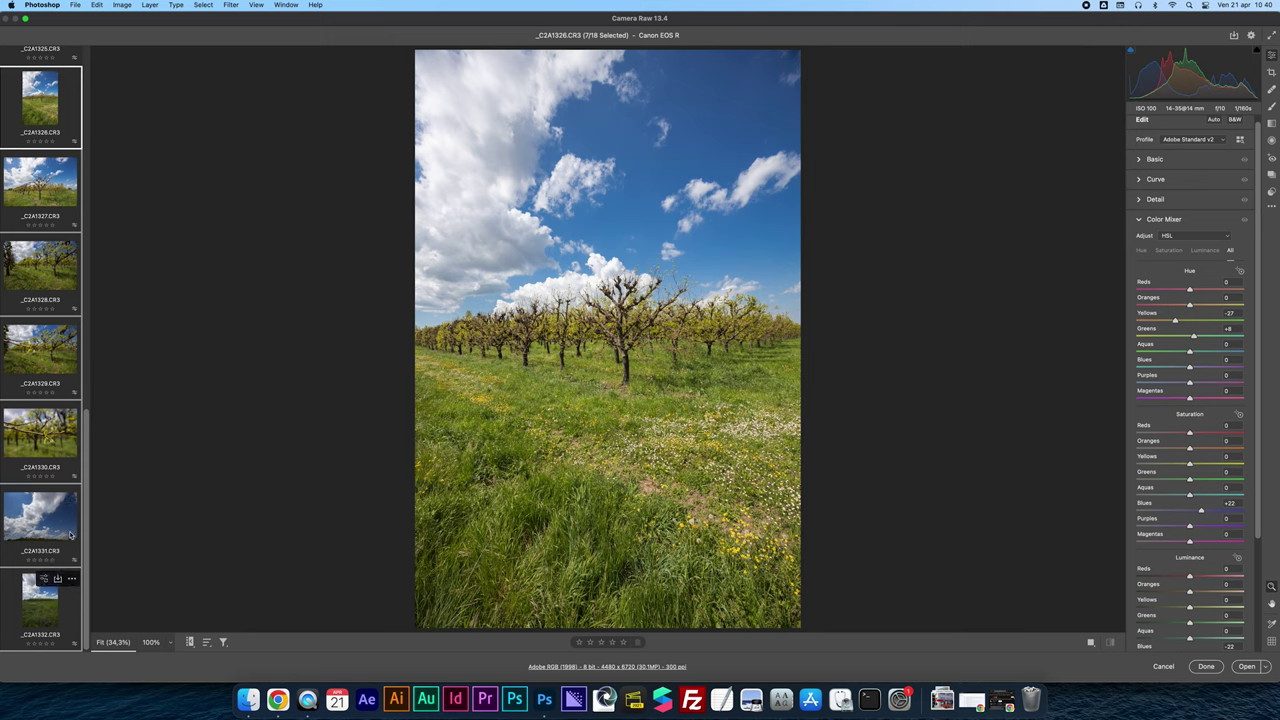
click(35, 196)
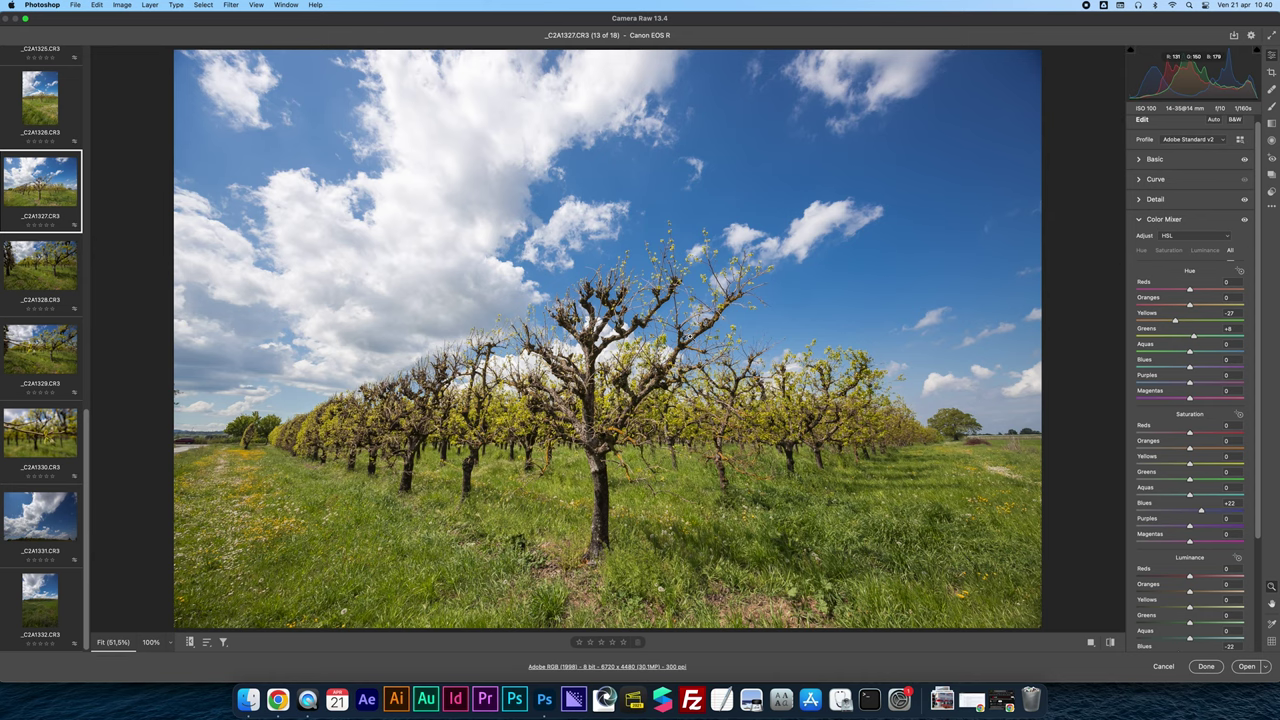
Brighten _C2A1328.CR3 with Exposure +0.30, Highlights -42 and Shadows +54
key(Down)
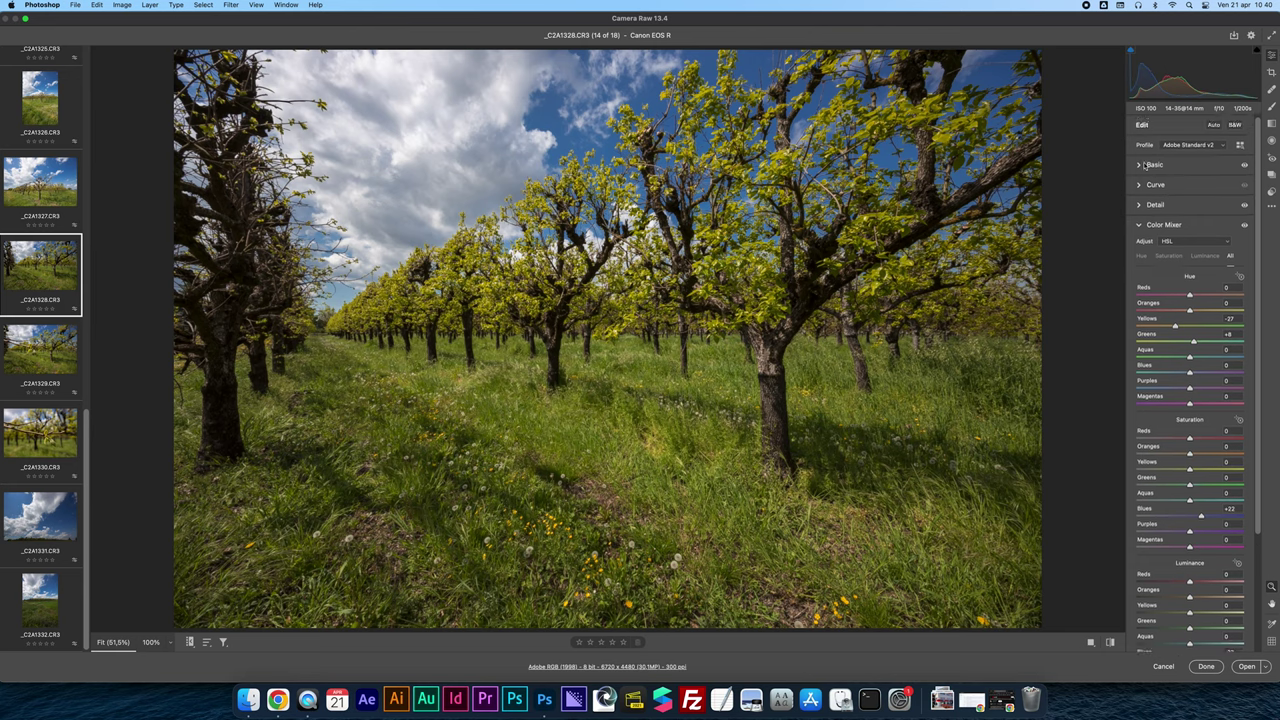
click(1147, 161)
drag(1189, 246, 1192, 246)
drag(1211, 292, 1167, 277)
Synchronize the settings of _C2A1328.CR3 to _C2A1329.CR3 and _C2A1330.CR3, and check both photos
shift+click(33, 437)
key(alt+s)
key(Return)
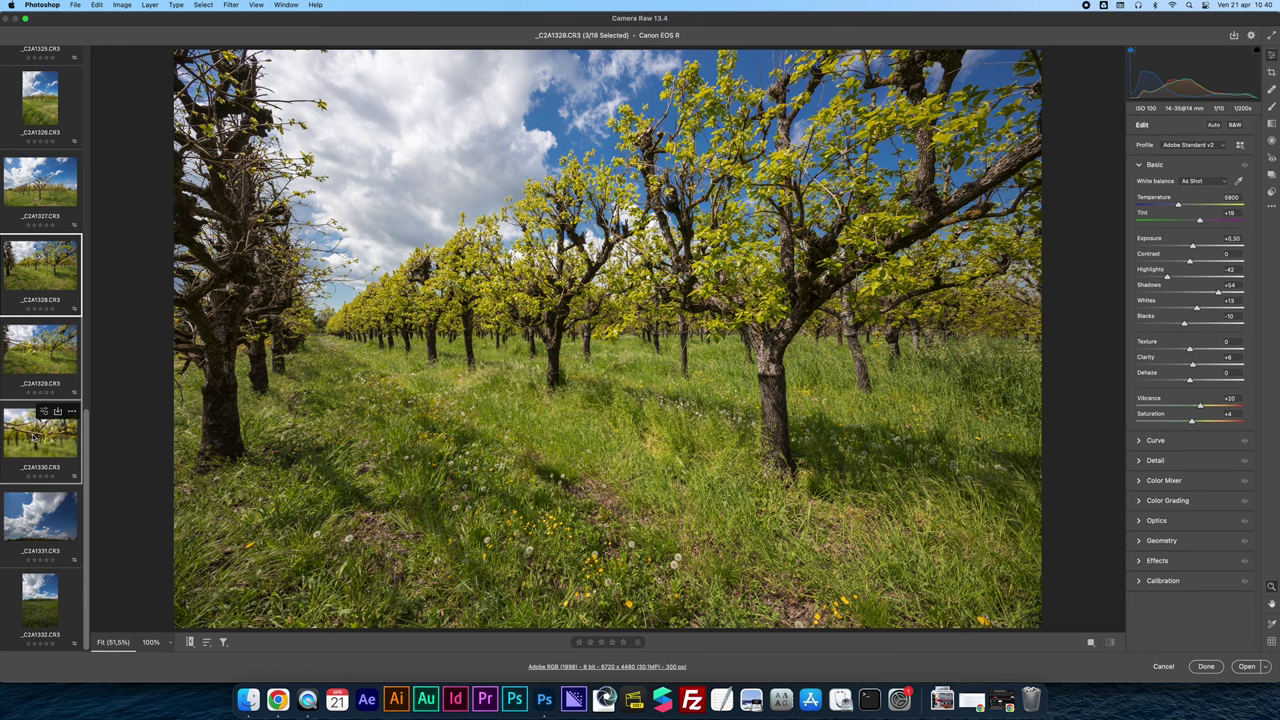
click(38, 345)
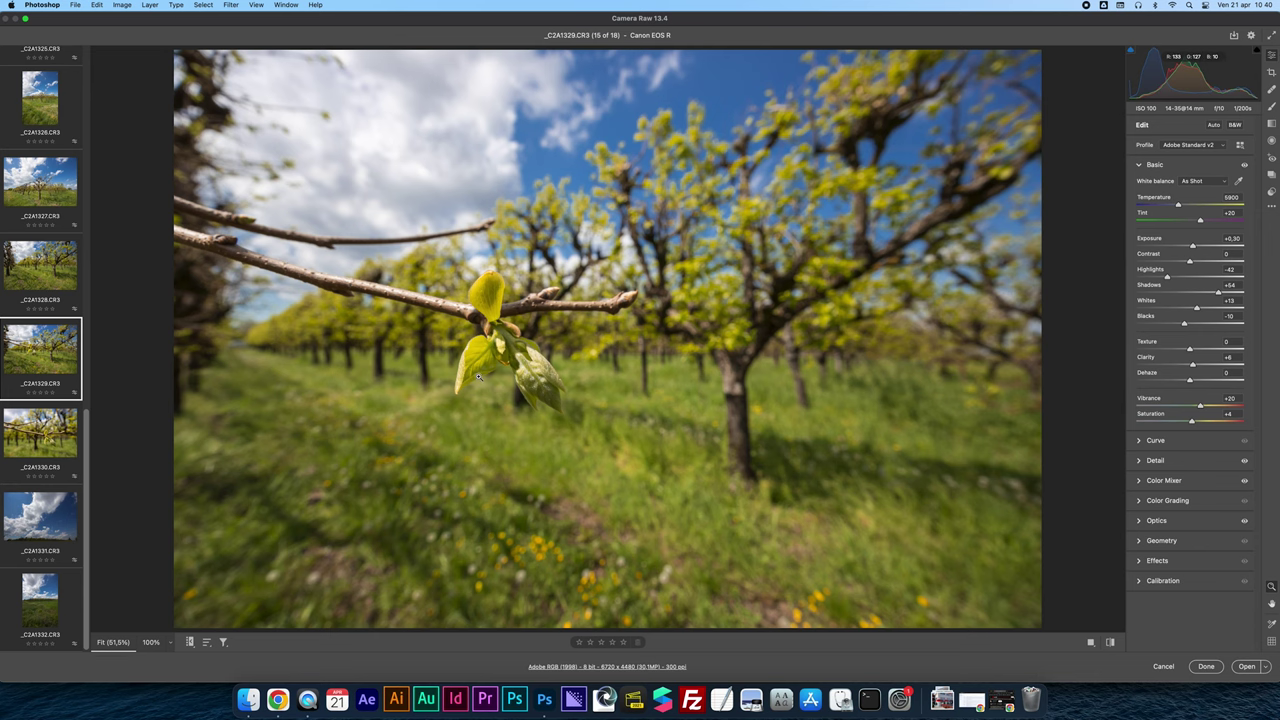
key(Right)
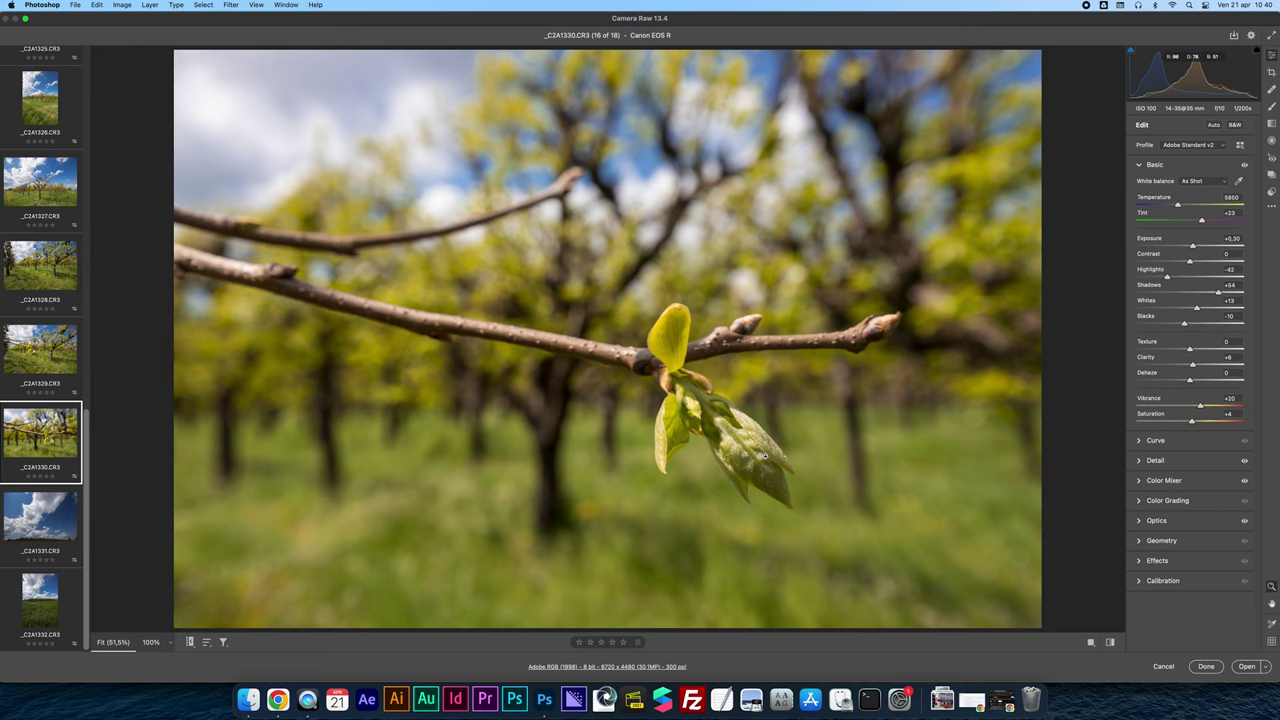
Set Exposure to +0.95 and Highlights to -85 for the cloud photo _C2A1331.CR3, and compare before and after
click(54, 528)
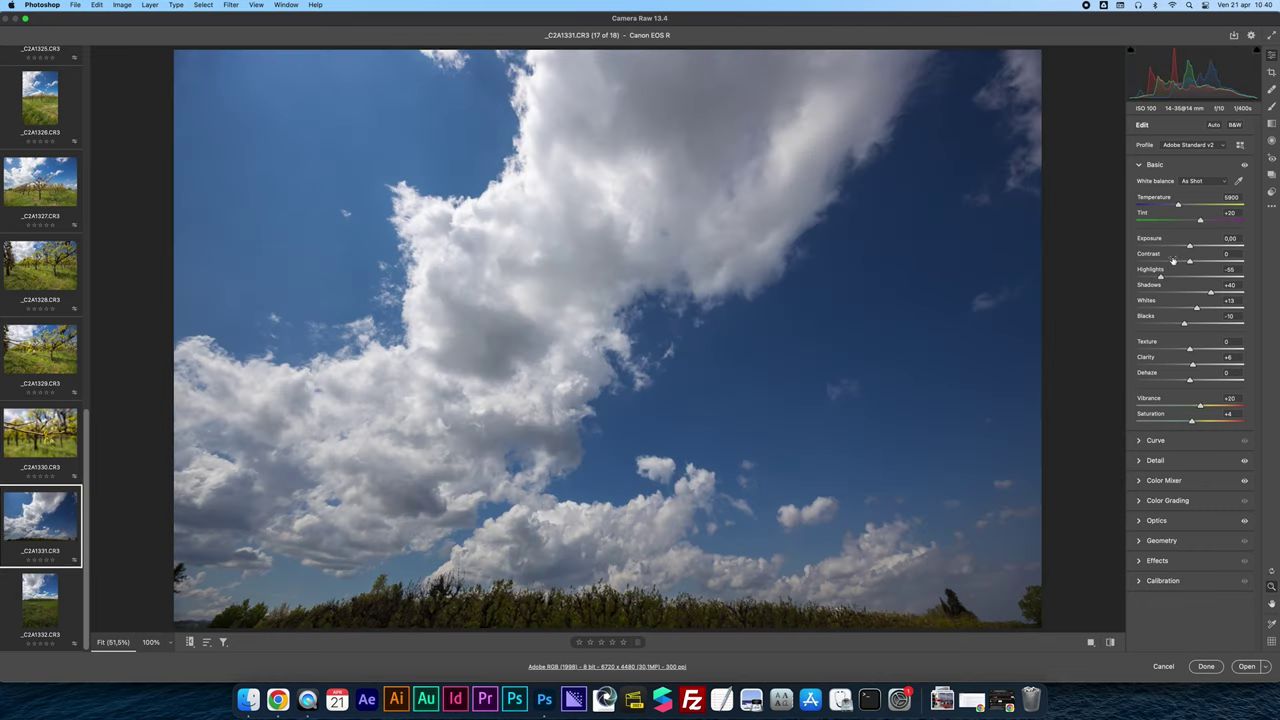
mouse_move(1189, 247)
mouse_down()
mouse_move(1201, 249)
mouse_move(1146, 276)
mouse_move(1200, 246)
mouse_up()
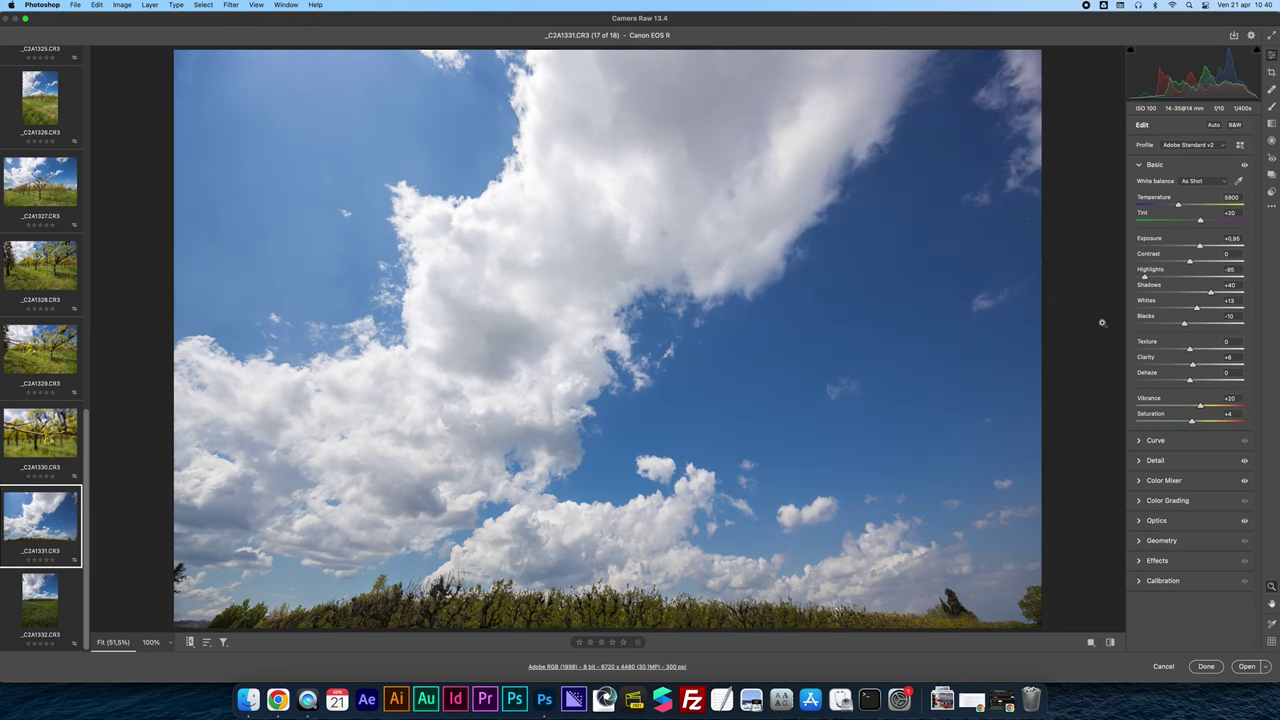
key(p)
key(p)
Synchronize the settings of _C2A1331.CR3 to _C2A1332.CR3, and refine _C2A1332.CR3 with Highlights -100 and Shadows +21
click(41, 619)
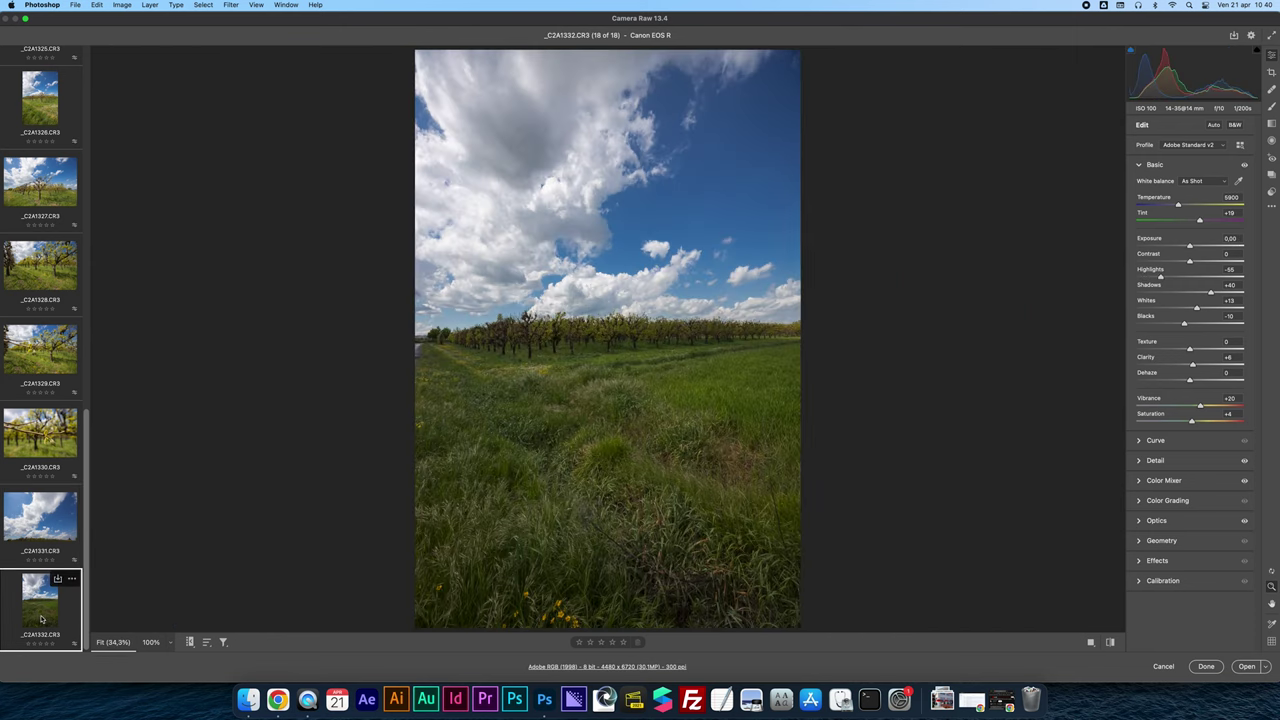
shift+click(50, 520)
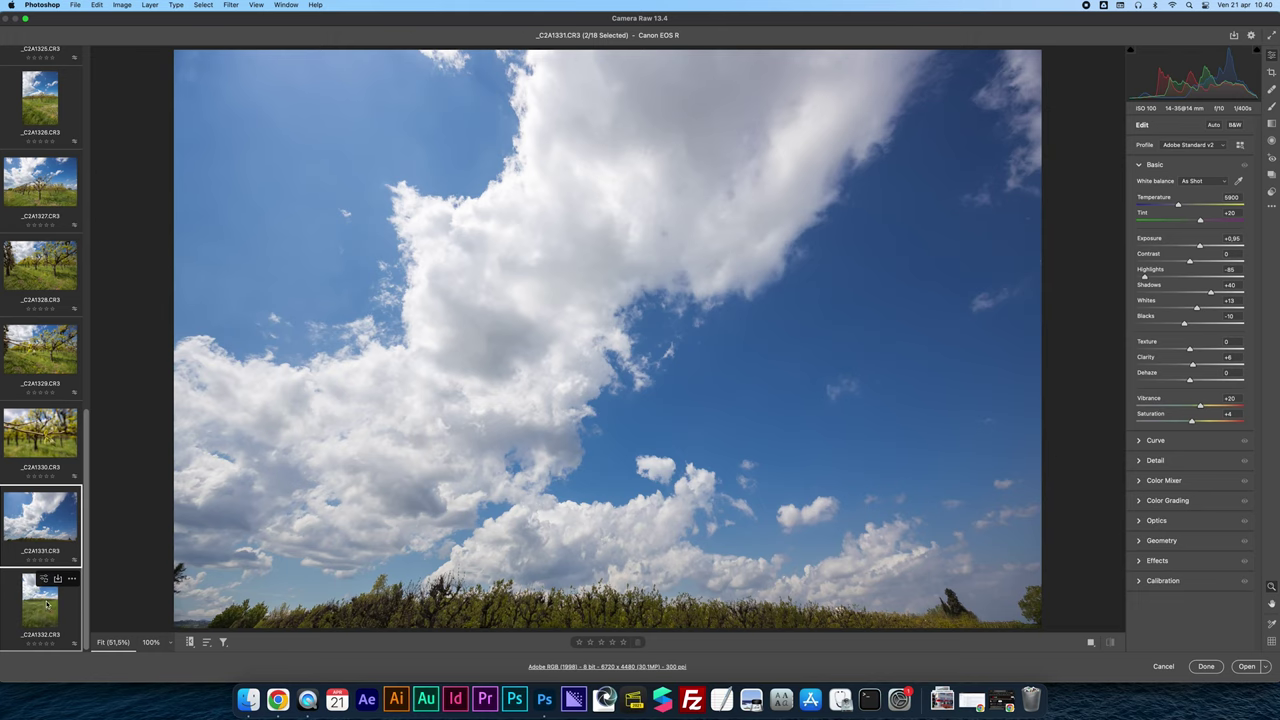
click(44, 606)
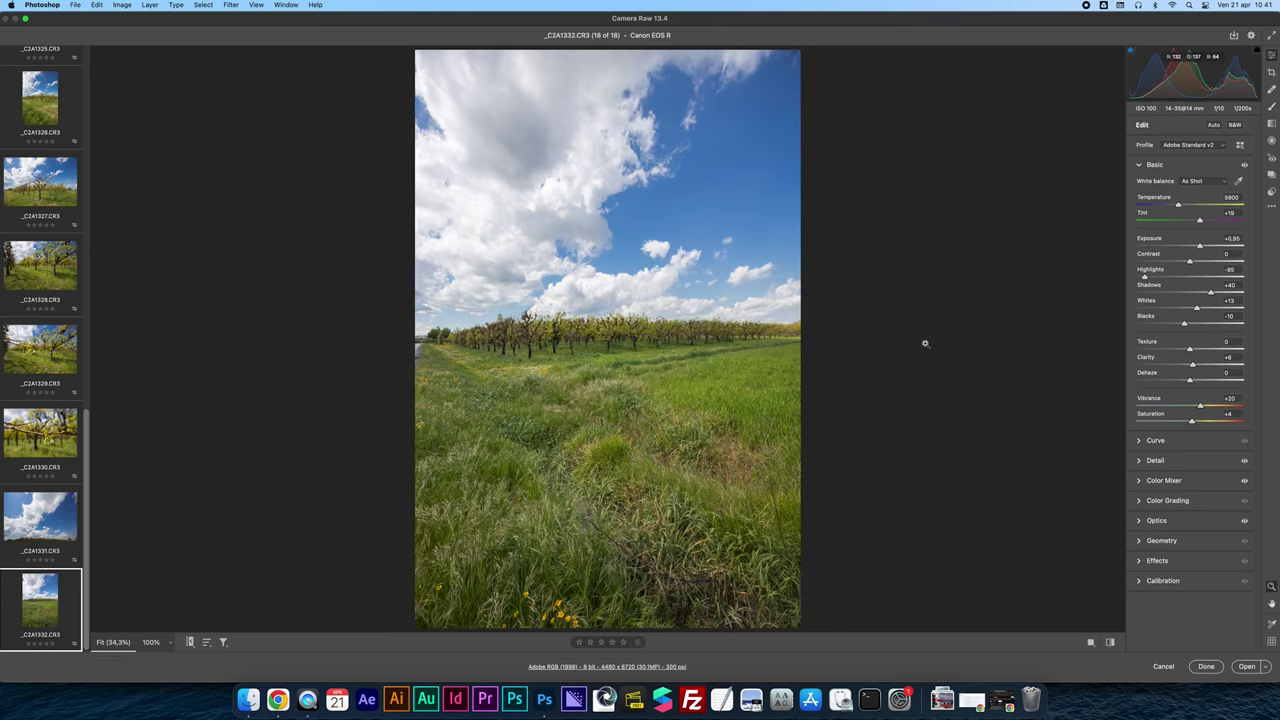
drag(1211, 292, 1109, 277)
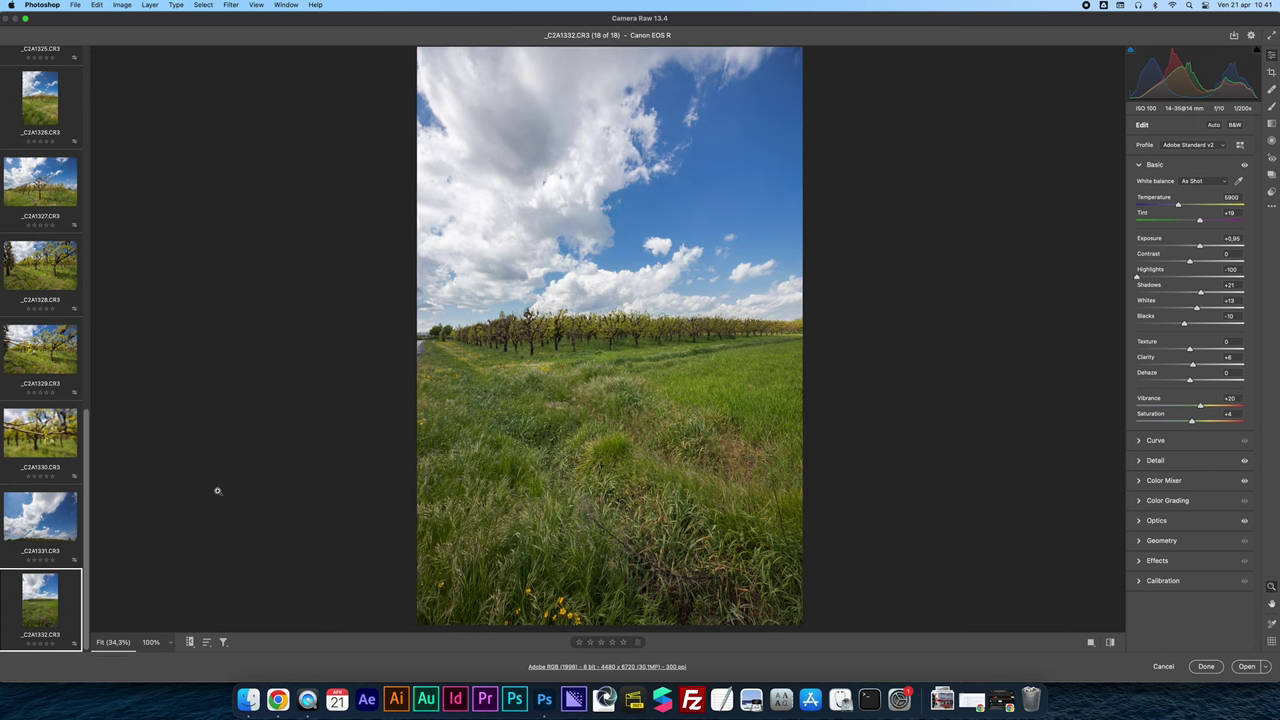